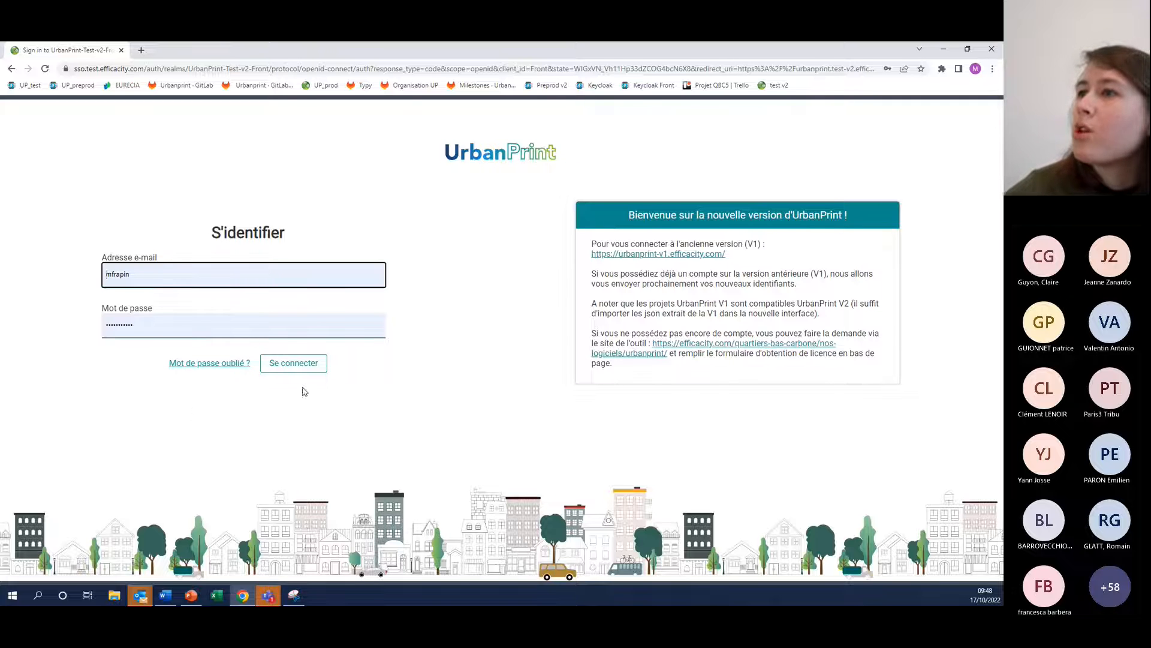
Sign in and start a new project named "demo" with the description "demo 17/10"
click(278, 364)
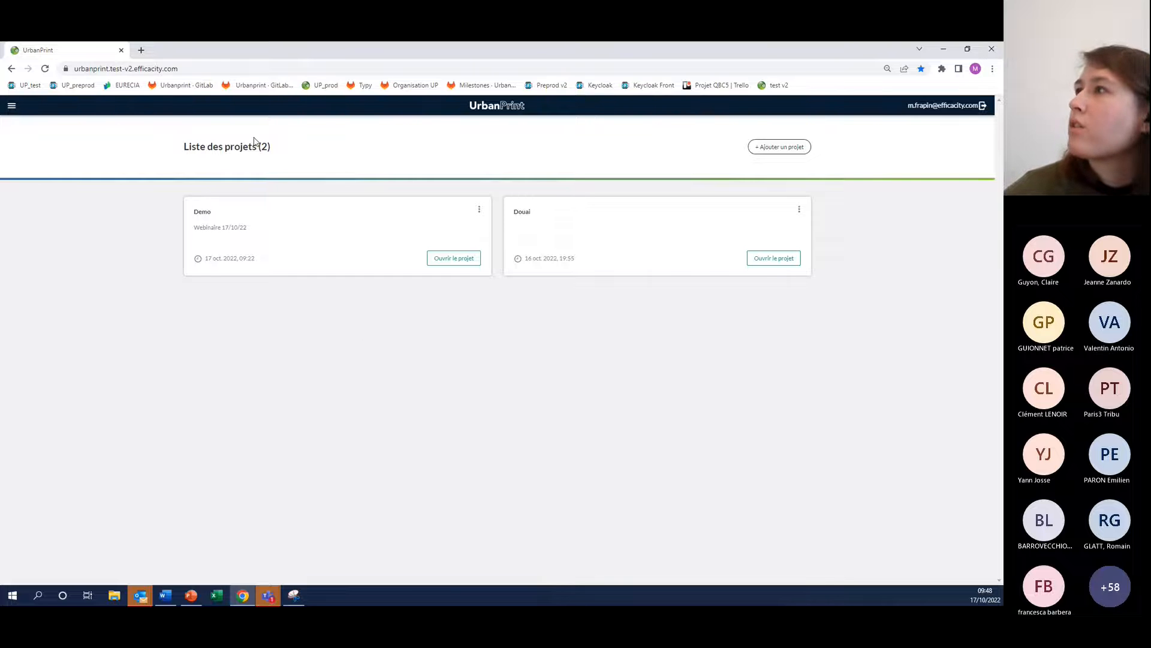
click(779, 148)
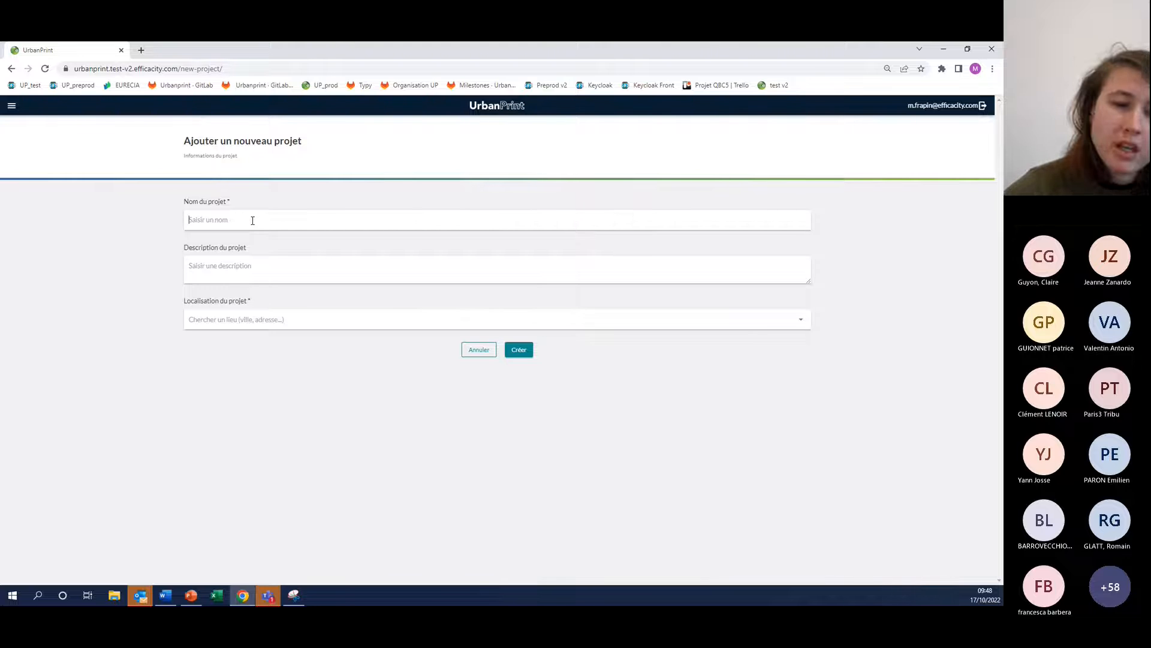
click(252, 220)
text(demo)
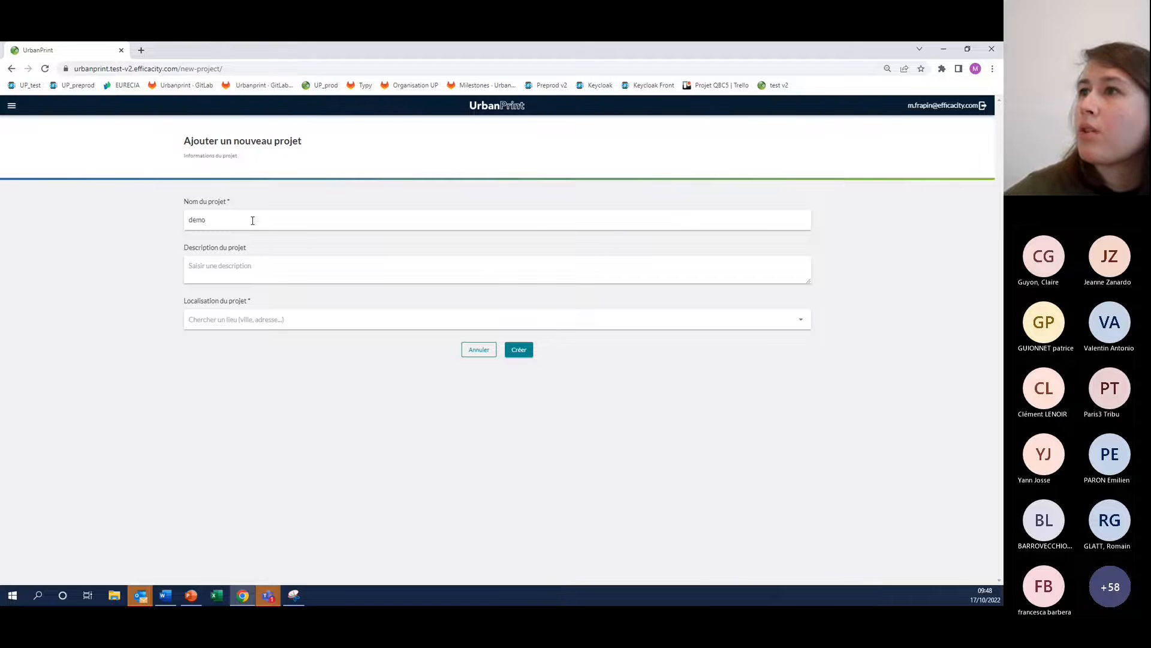
click(241, 272)
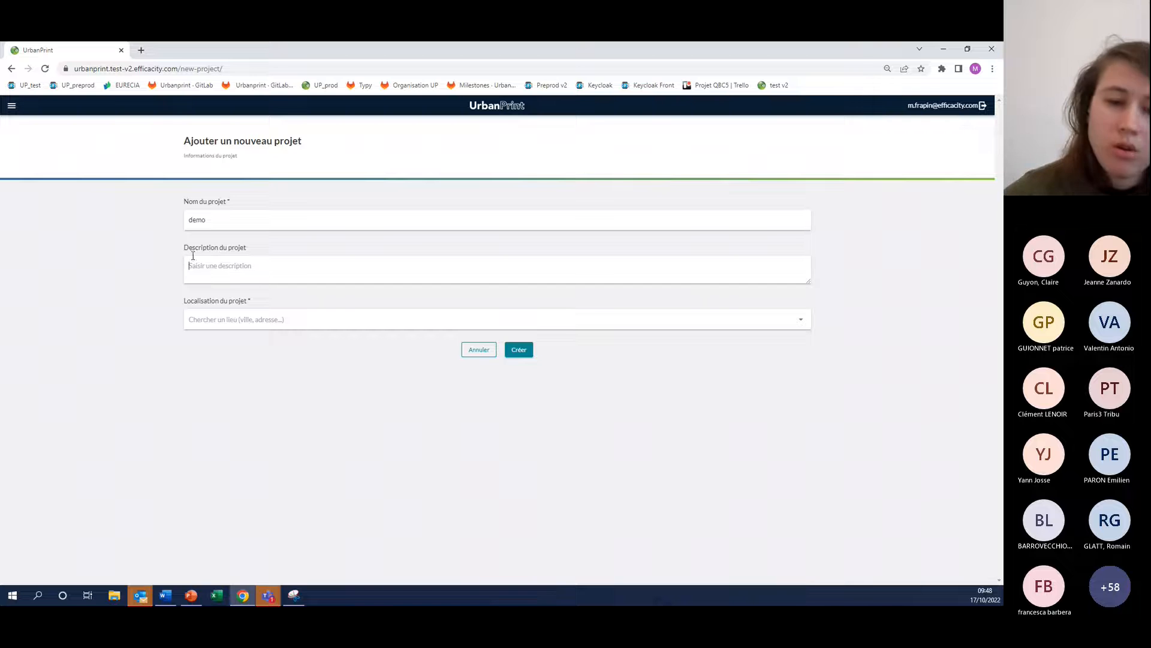
text(demo 17/10)
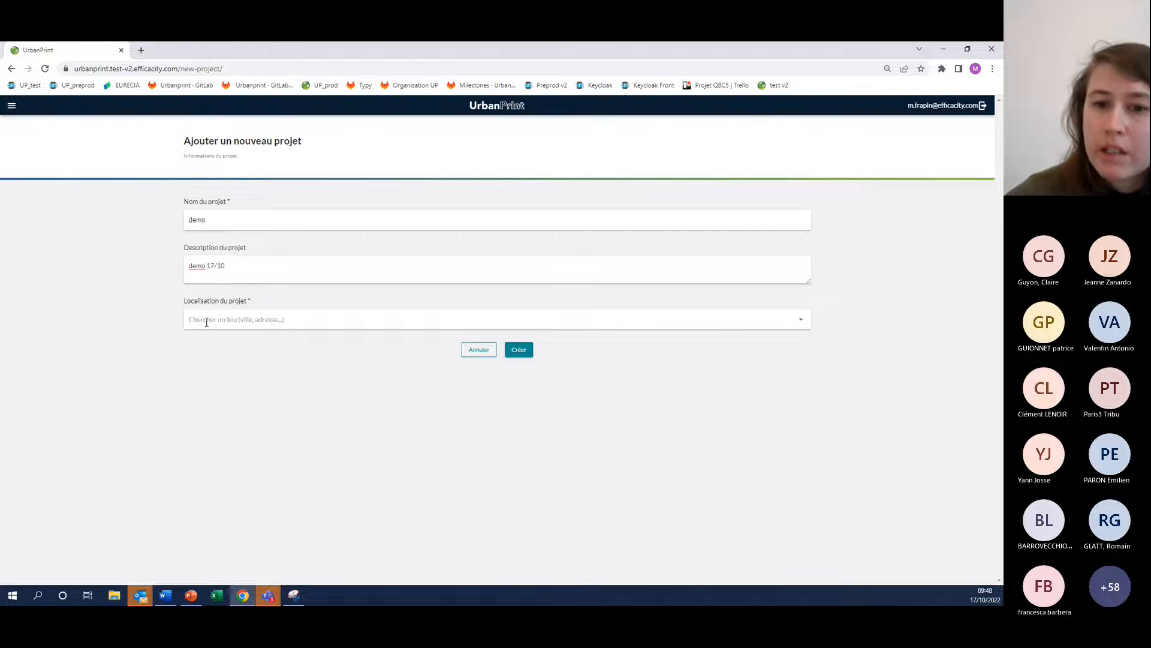
Set the project location to Rue des Longues Raies in Paris 75013 and create the project
click(239, 310)
text(rue)
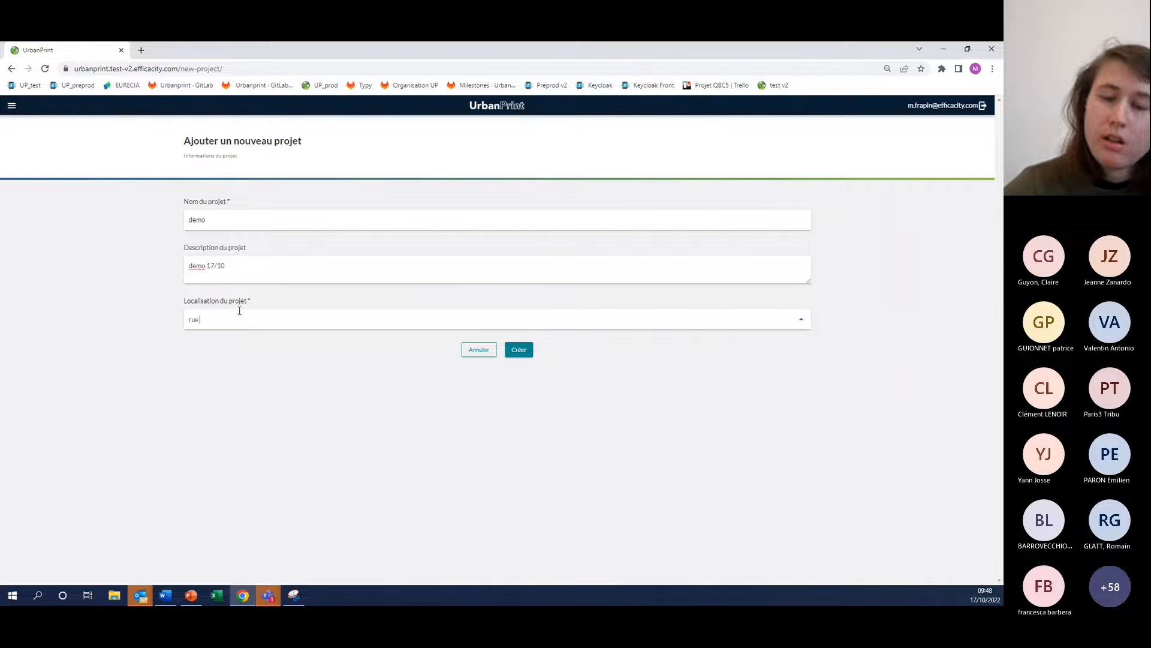
text( des longue)
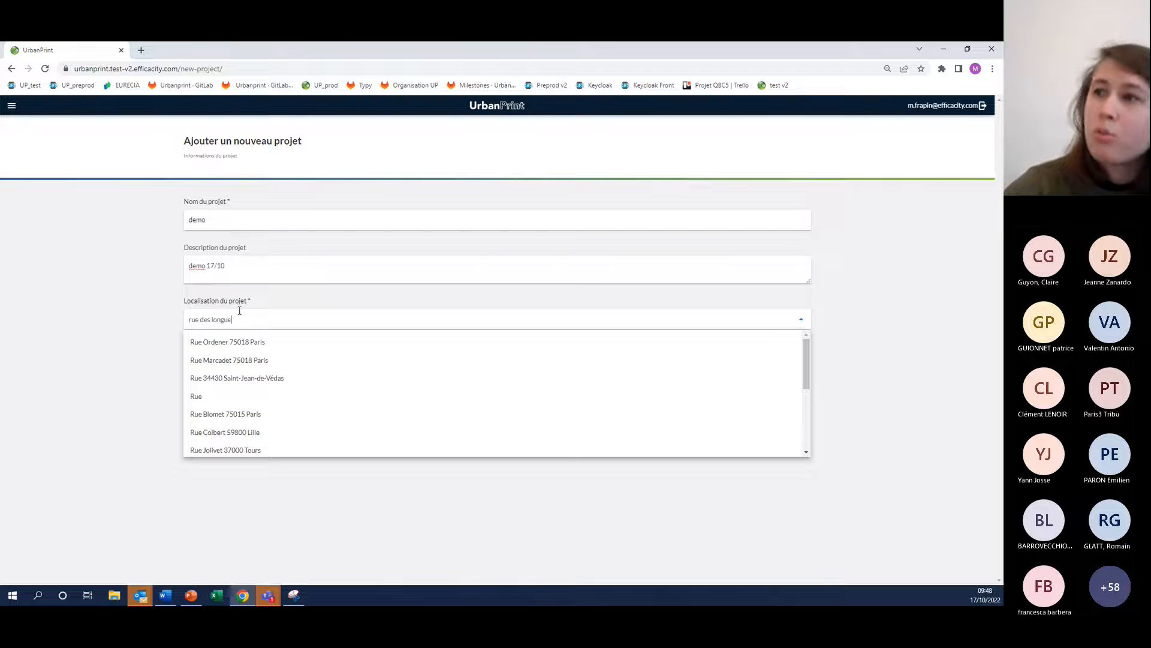
text(s raies)
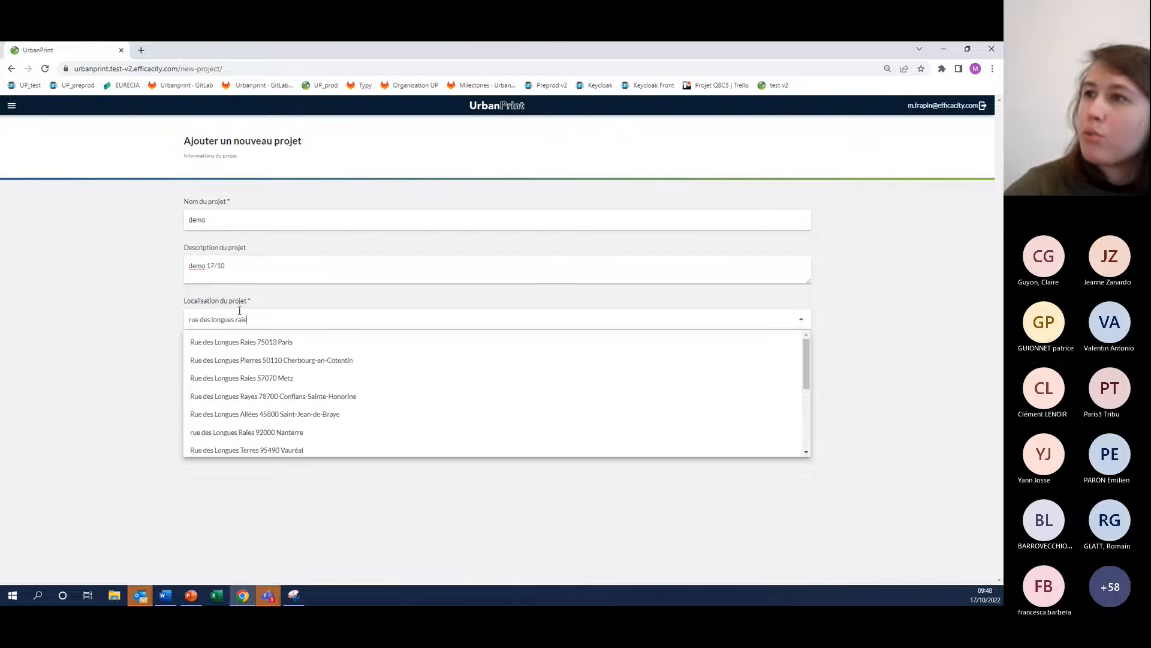
click(253, 343)
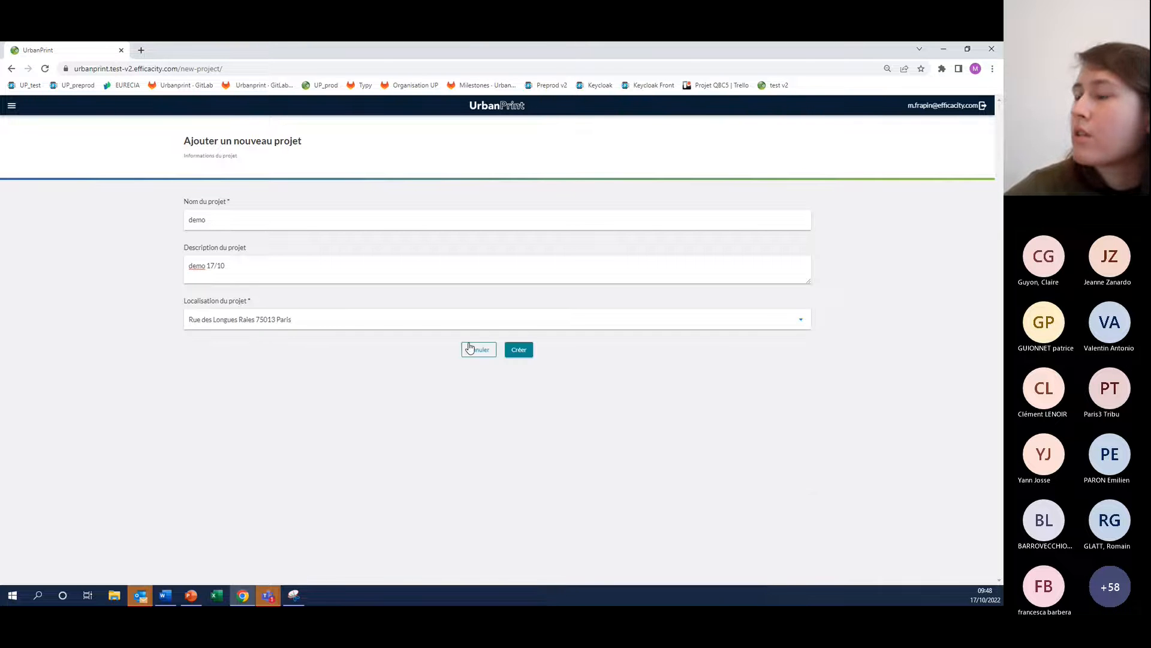
click(514, 352)
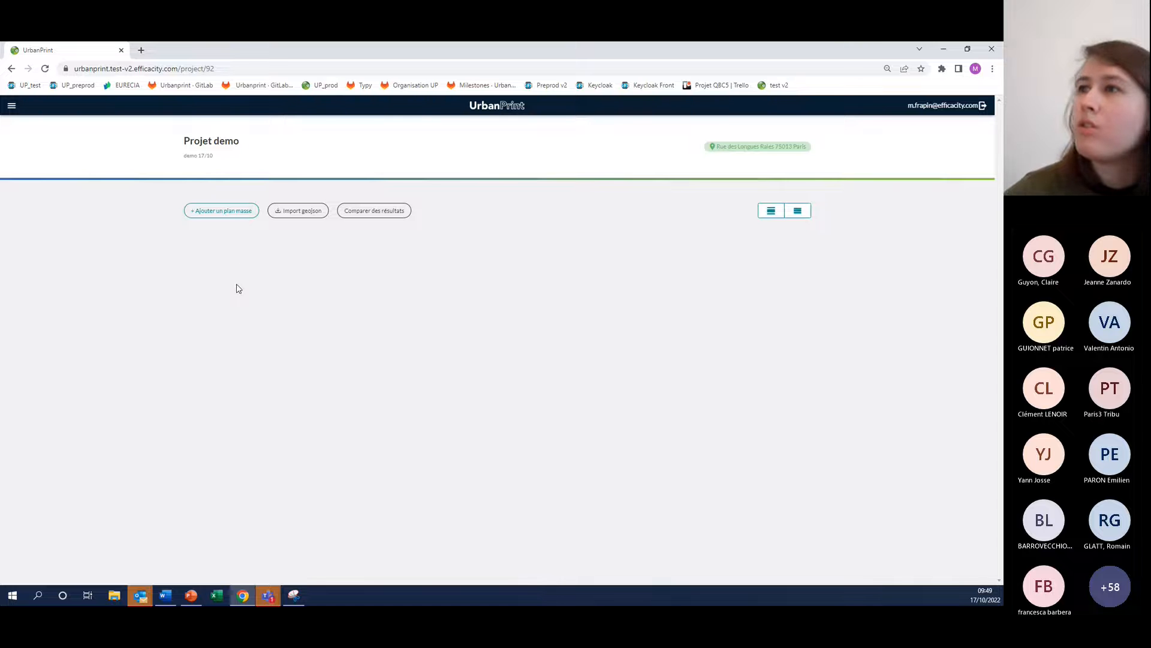
Create a new master plan named "plan masse" in the project, without a description
click(221, 213)
text(plan masse)
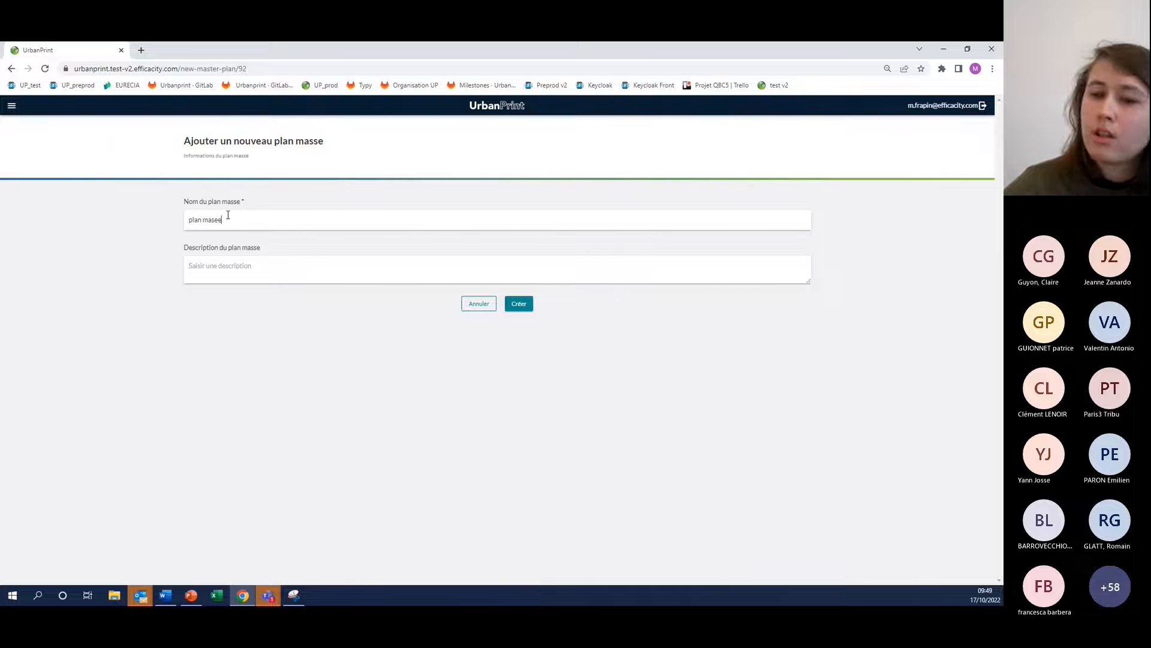
click(280, 273)
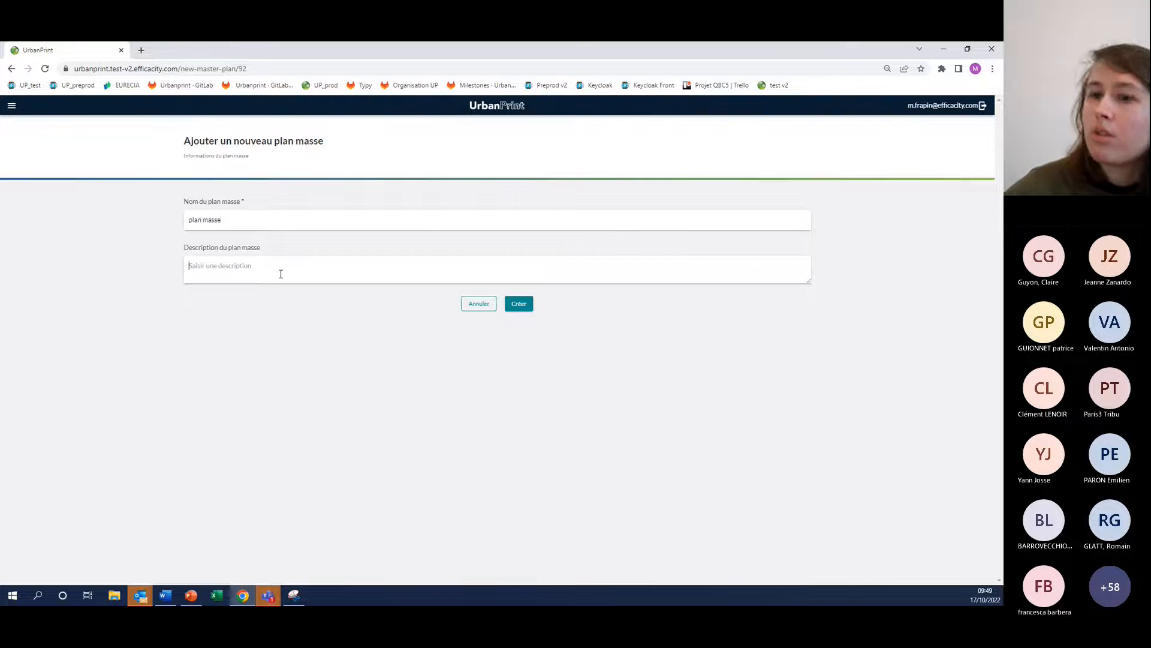
click(526, 305)
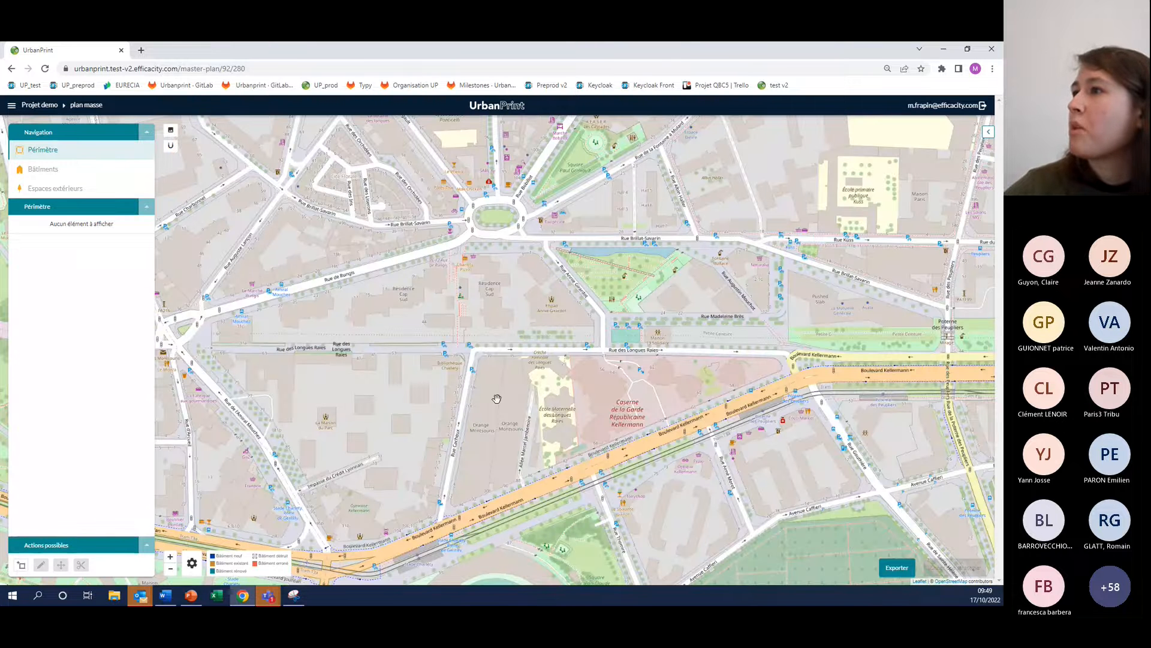
Draw and validate a six-sided perimeter between Rue Brillat-Savarin and Rue des Longues Raies, extending east to the Poterne des Peupliers
drag(497, 398, 255, 398)
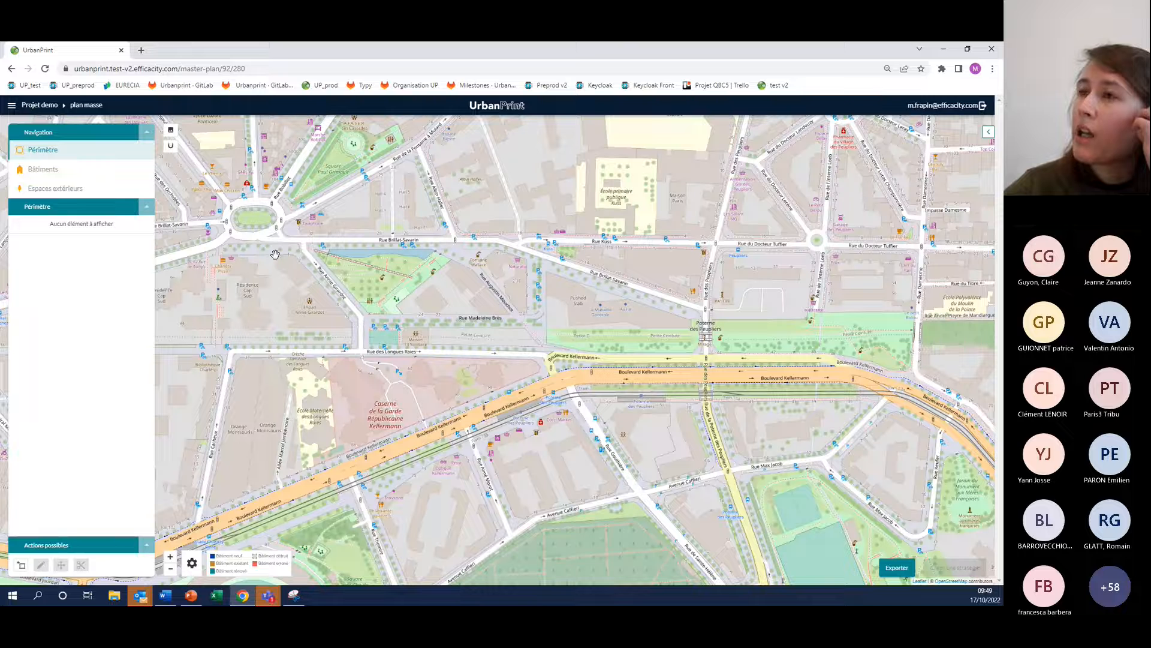
click(21, 567)
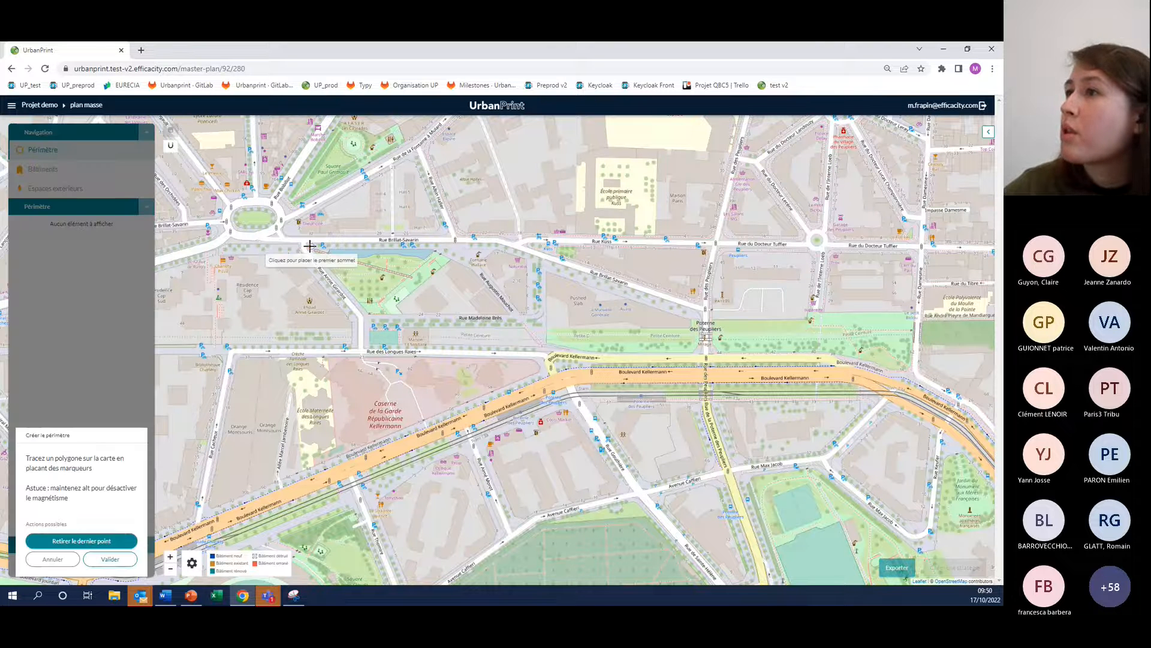
click(306, 244)
click(306, 254)
click(362, 317)
click(363, 353)
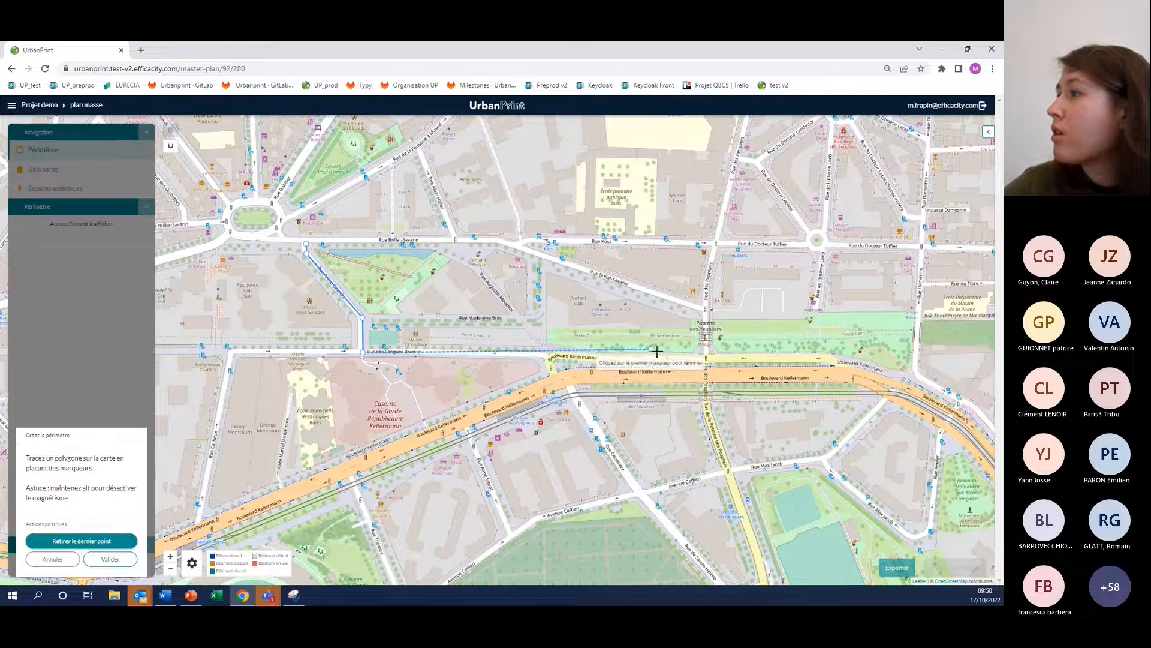
click(703, 356)
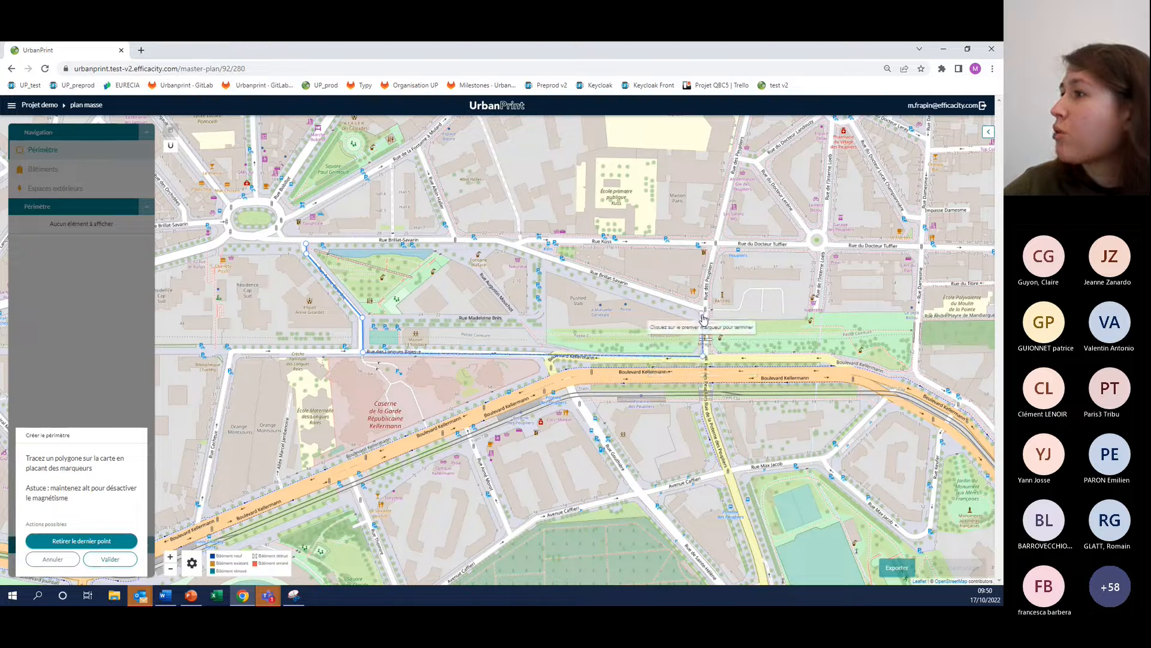
click(703, 312)
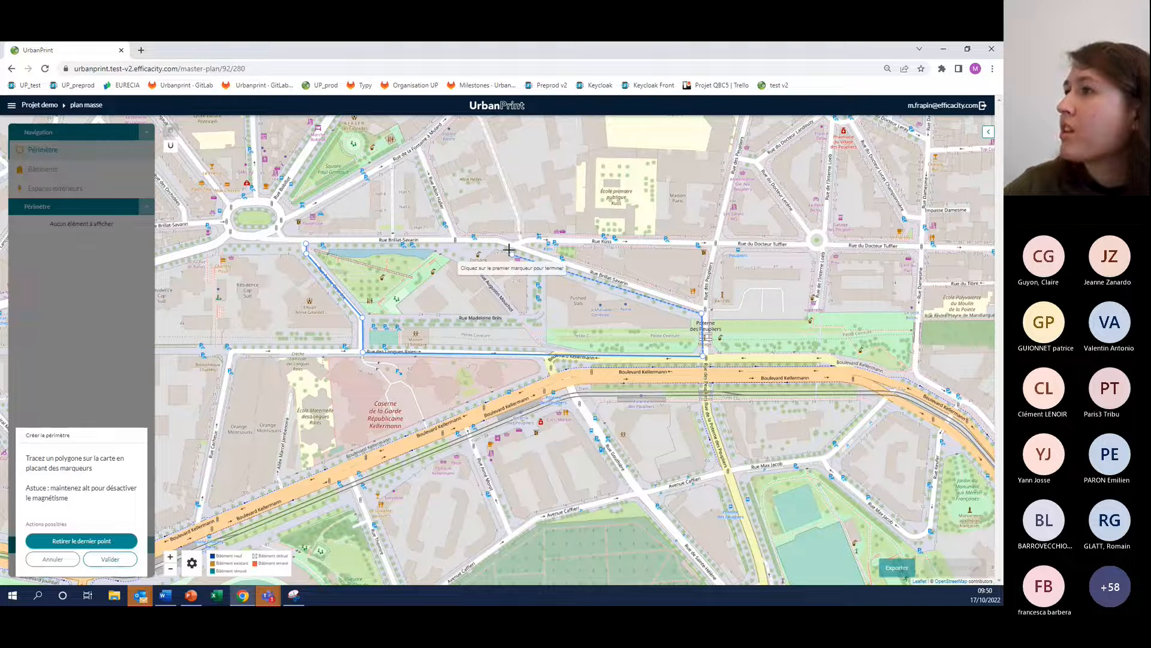
click(503, 247)
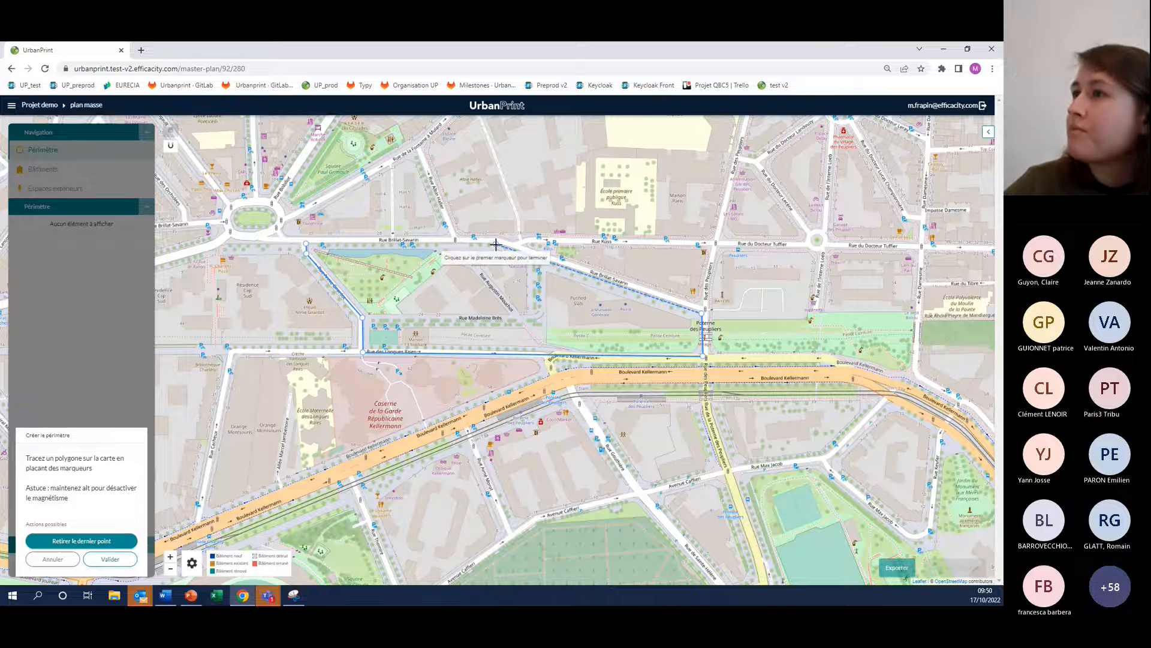
click(307, 246)
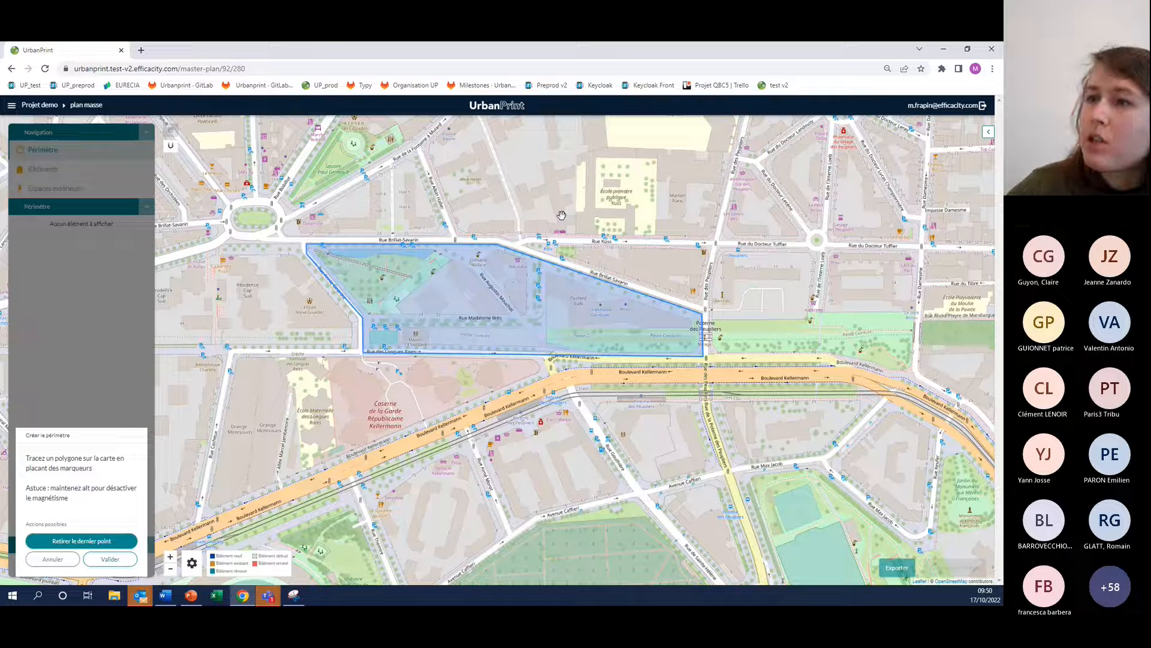
click(109, 566)
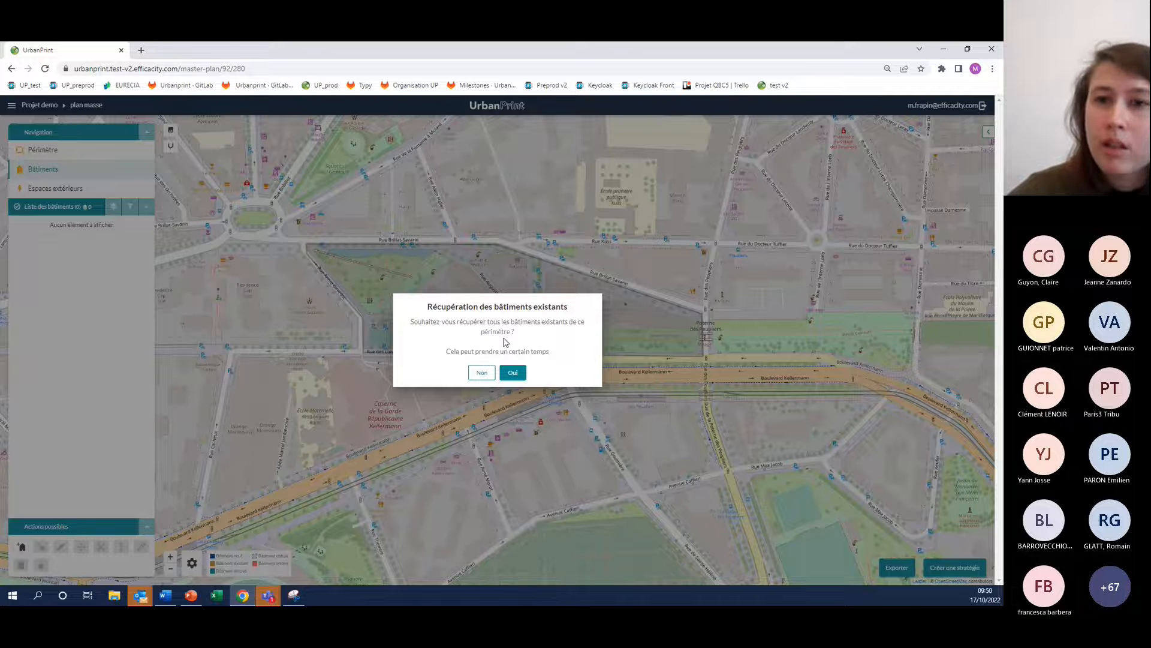
Retrieve all existing buildings within the perimeter and dismiss the retrieval summary
click(518, 376)
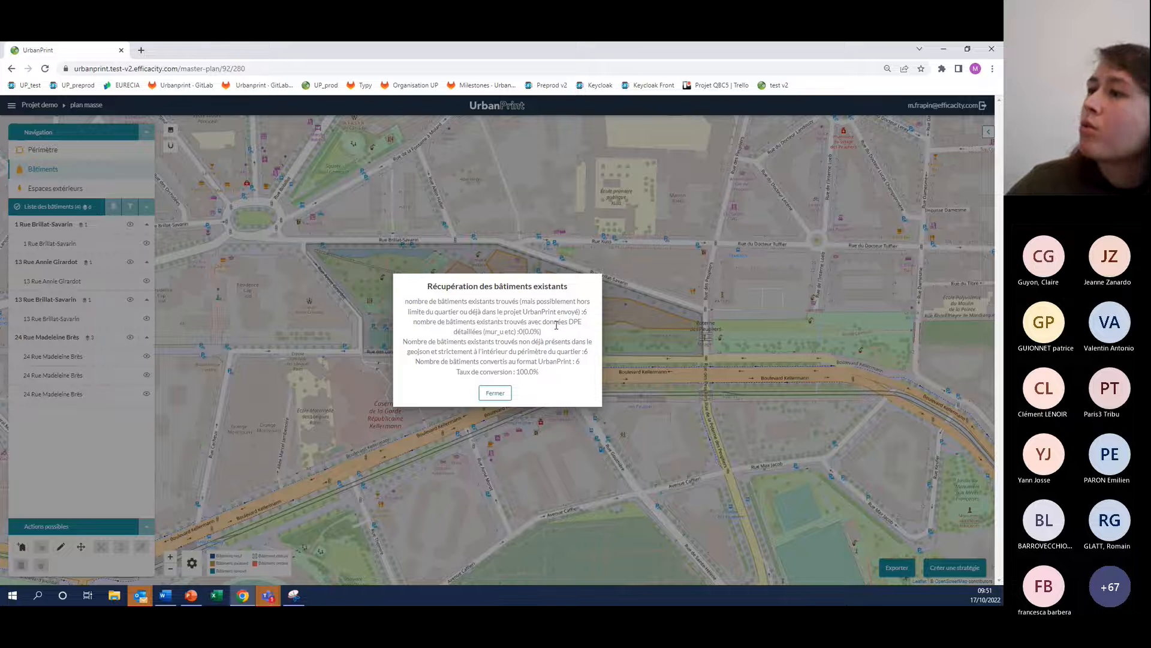
click(494, 394)
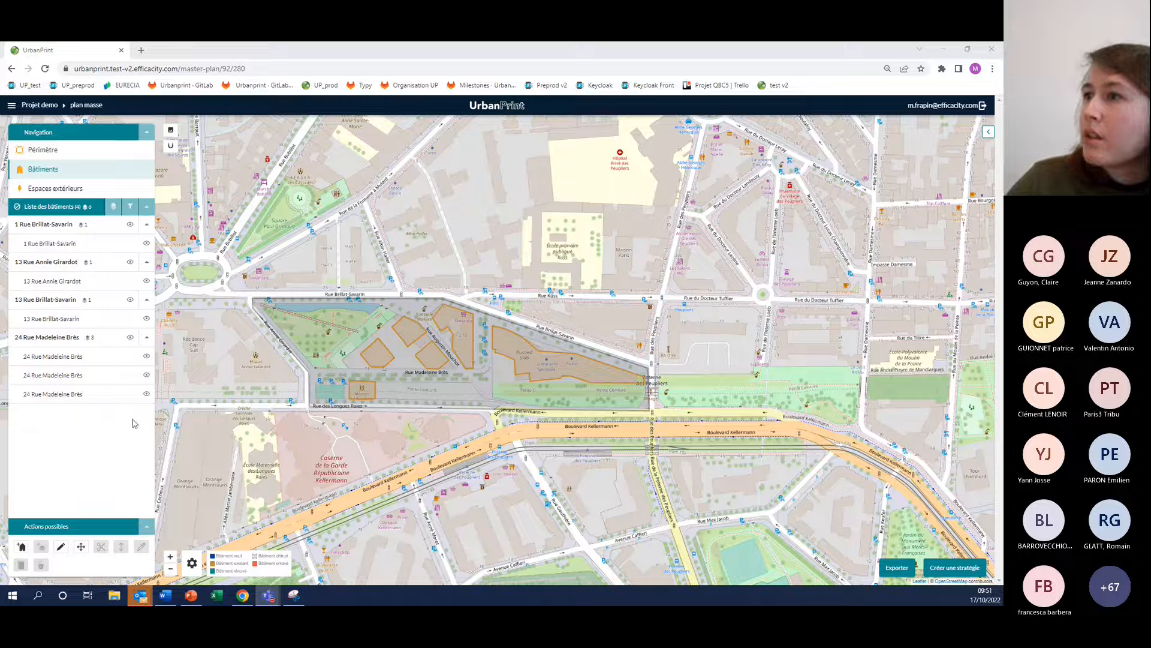
Review the properties of the L-shaped existing building on Rue Brillat-Savarin and set its planned action to Rénovation
click(430, 332)
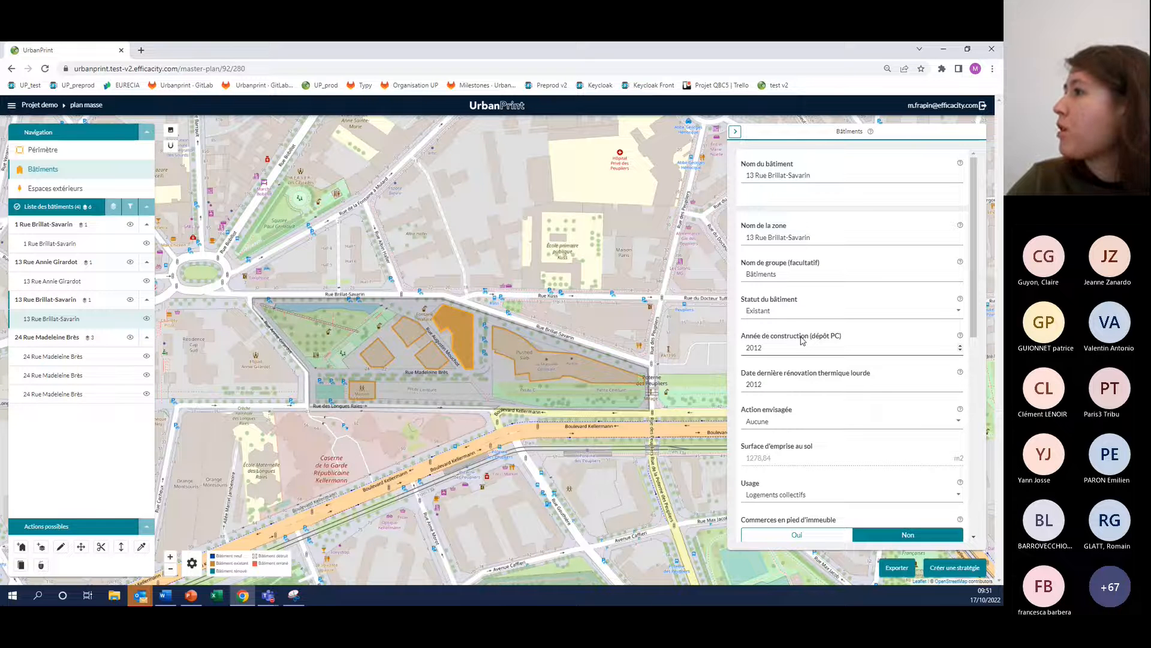
scroll(801, 339, down, 2)
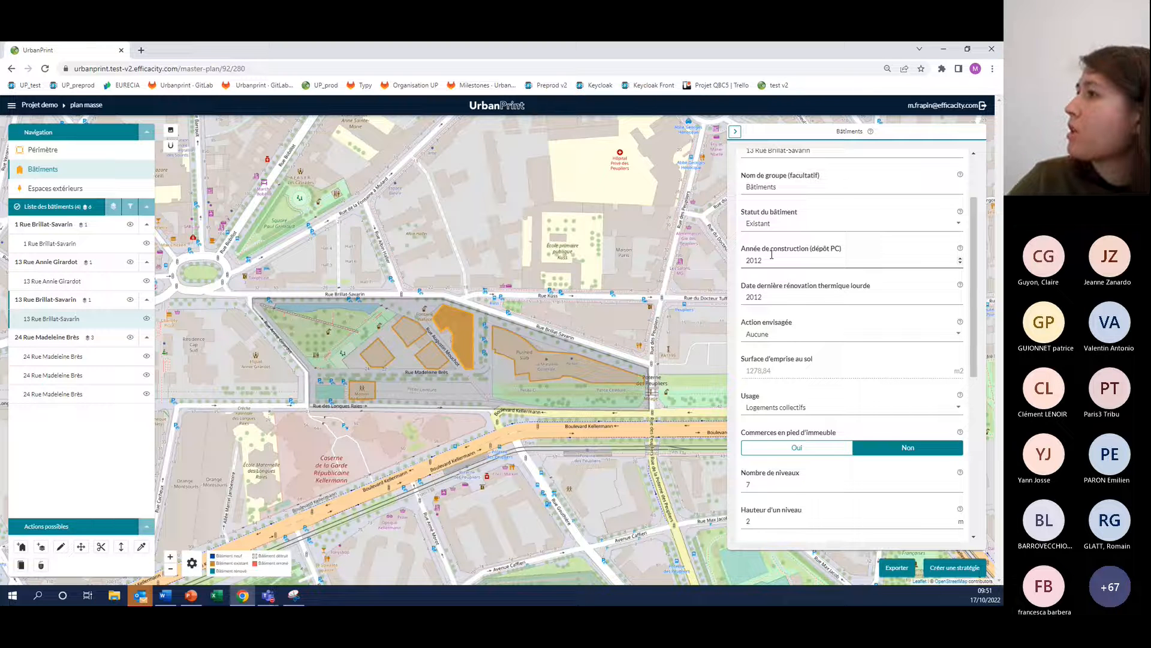
drag(975, 231, 977, 282)
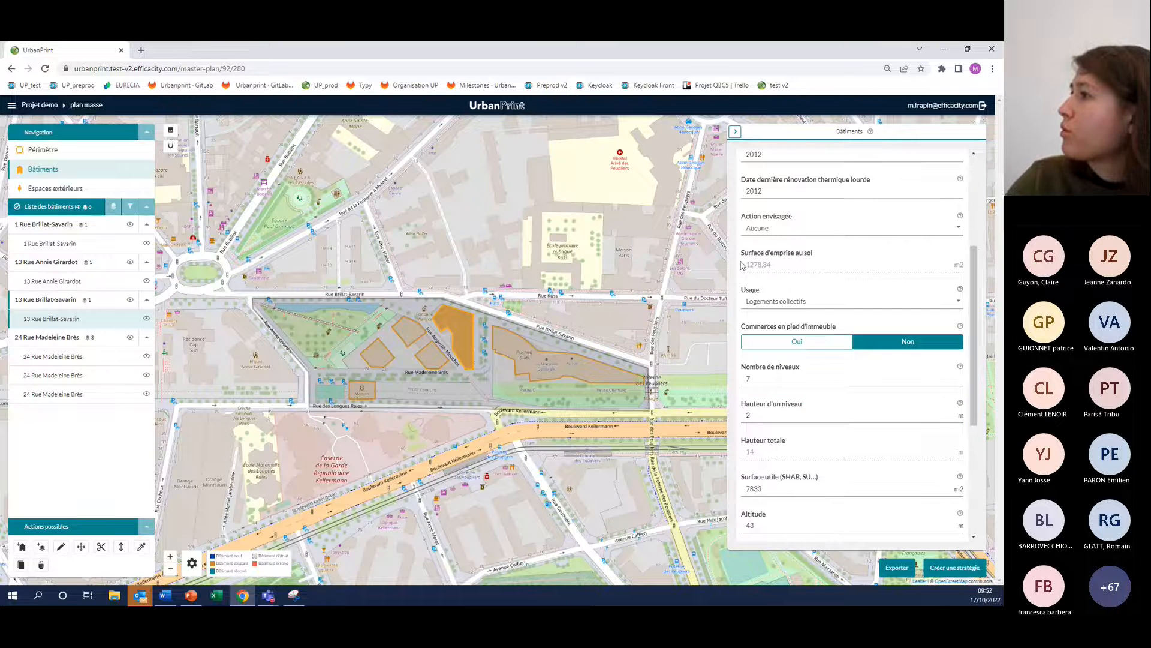
scroll(795, 295, down, 1)
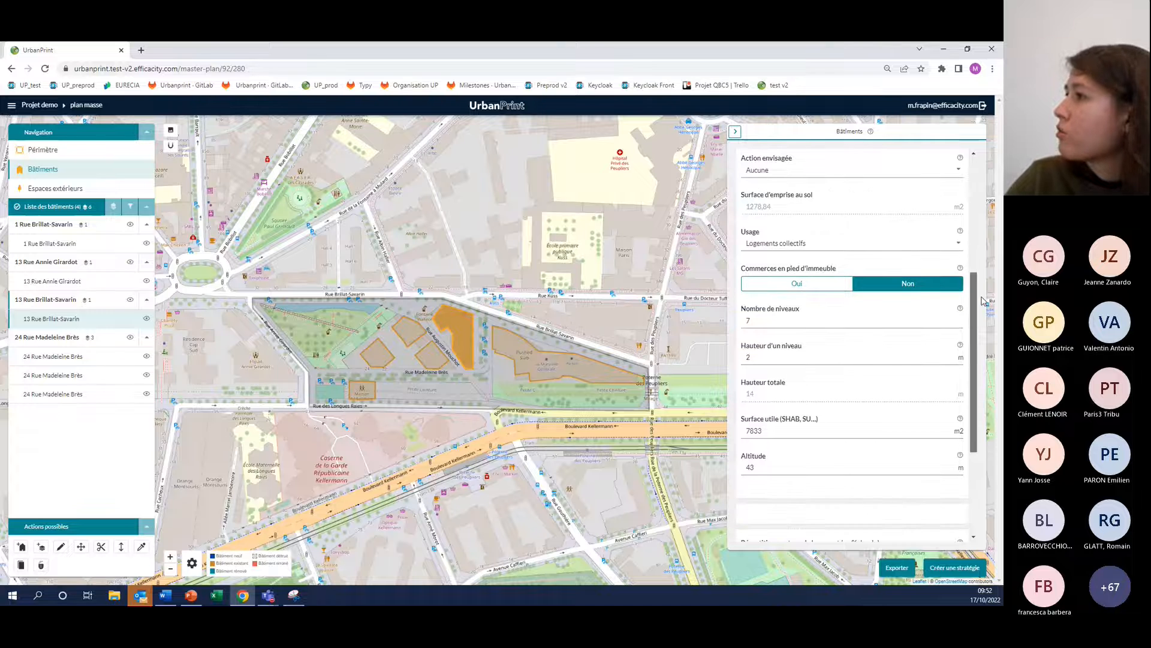
drag(983, 301, 982, 302)
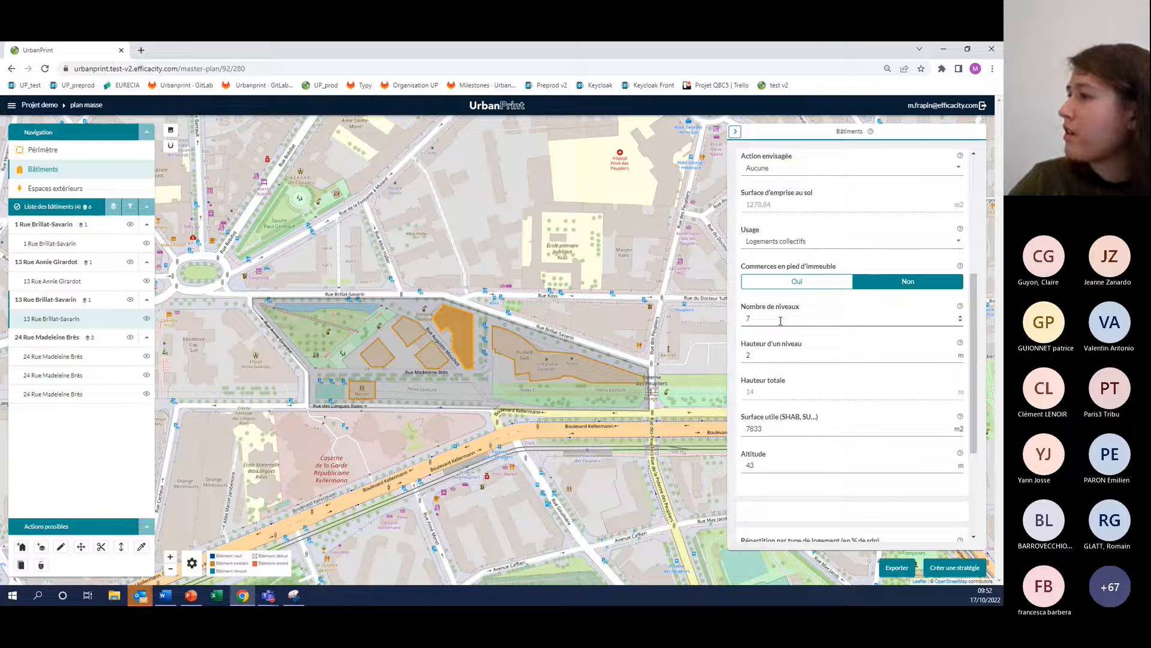
scroll(887, 328, up, 3)
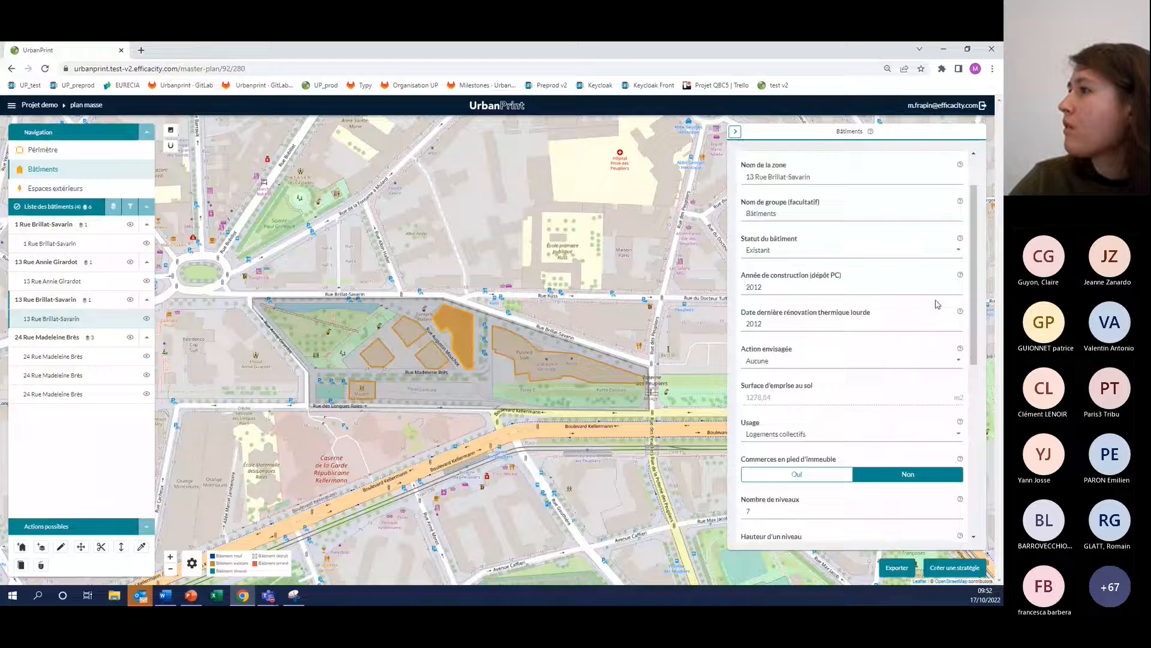
scroll(937, 304, up, 1)
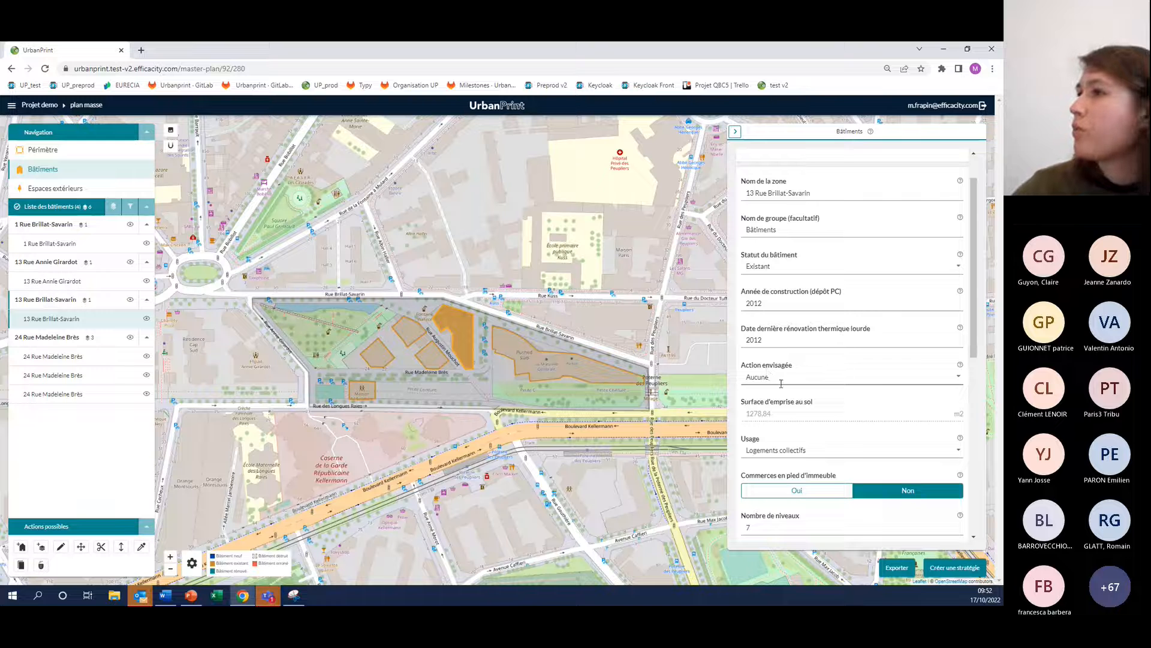
click(766, 378)
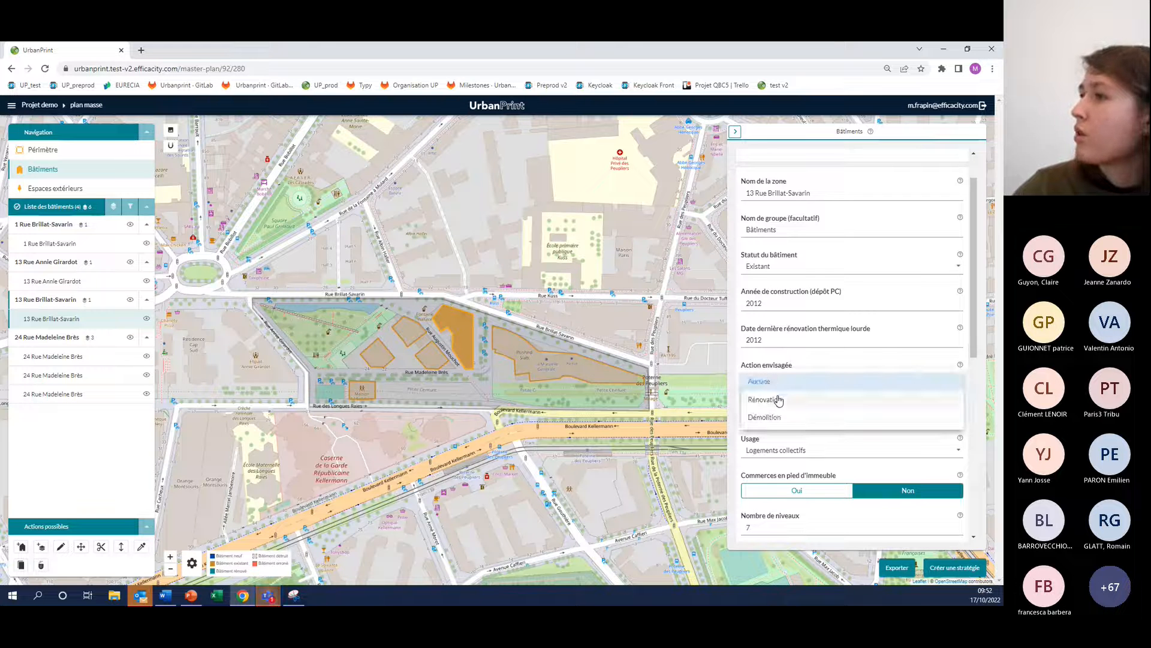
click(779, 400)
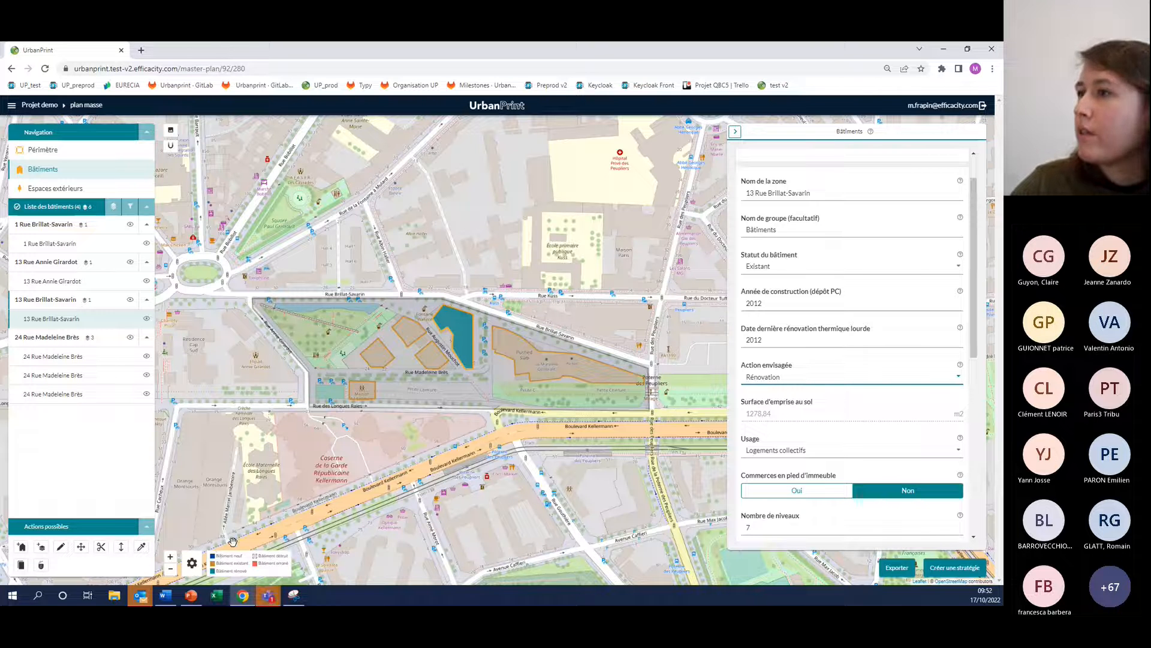
Set the planned action of the large elongated building in the eastern part of the perimeter to Démolition
click(513, 337)
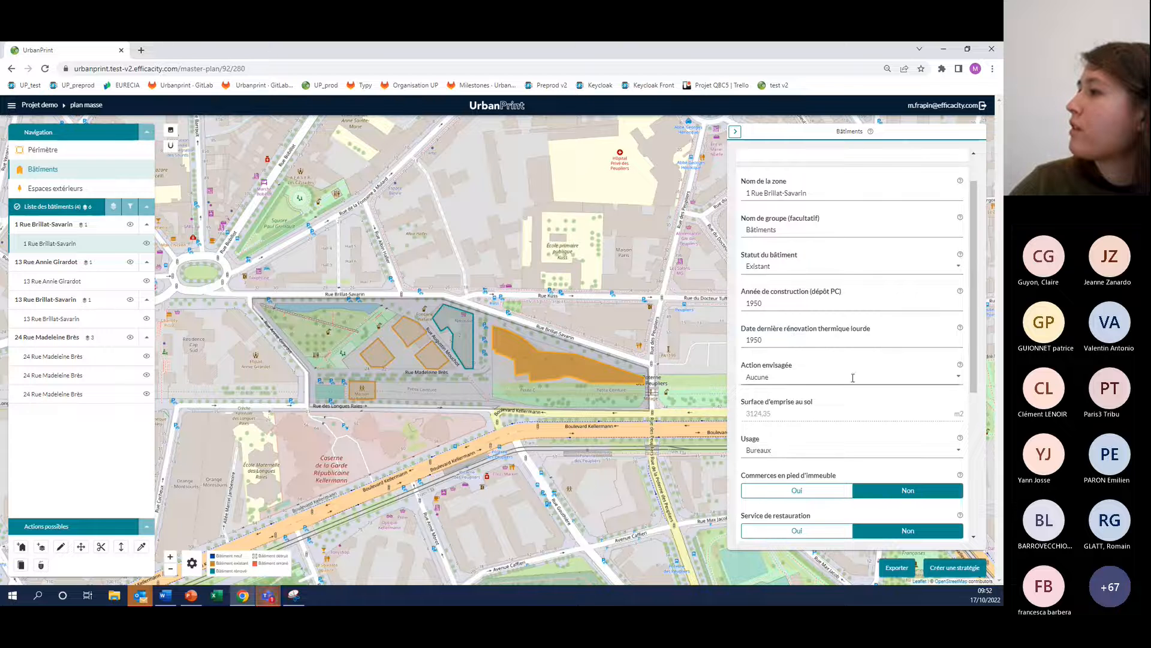
click(792, 376)
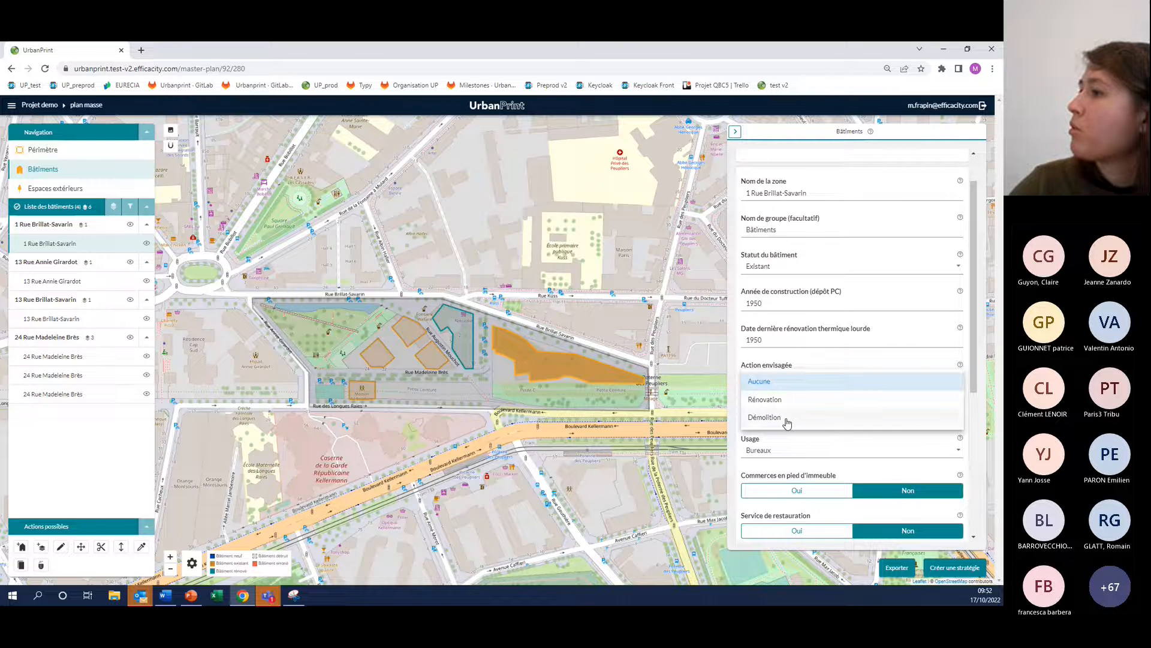
click(787, 420)
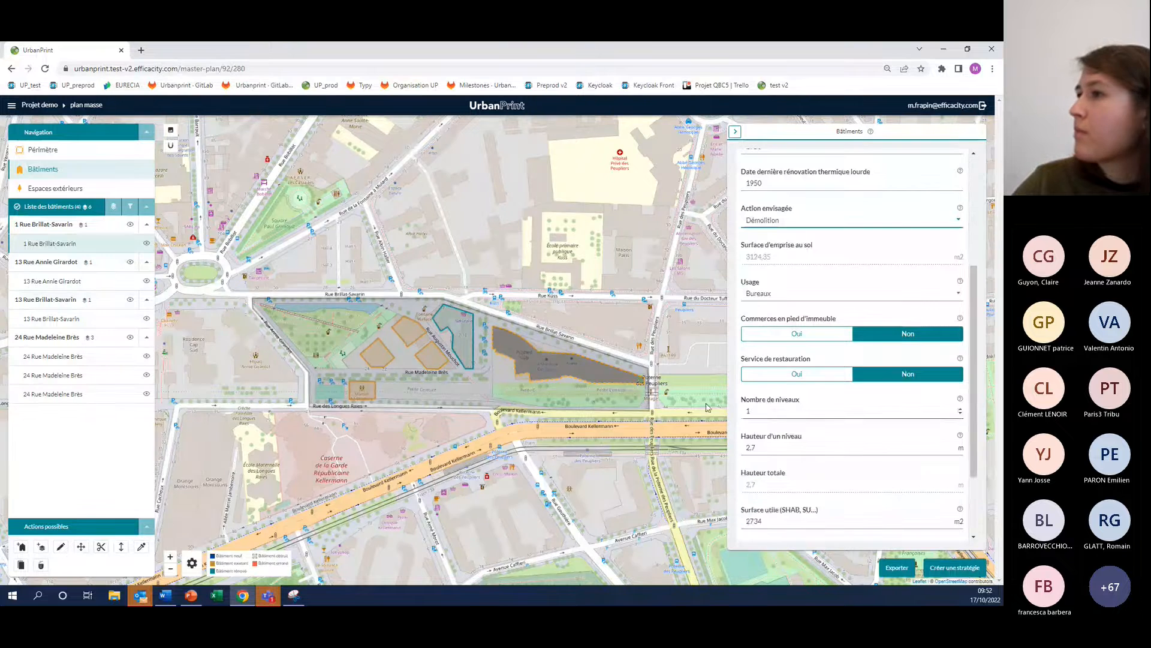
Close the building properties and import the Fond_plan image from the desktop as a background plan on the map
scroll(593, 400, up, 2)
scroll(503, 410, down, 2)
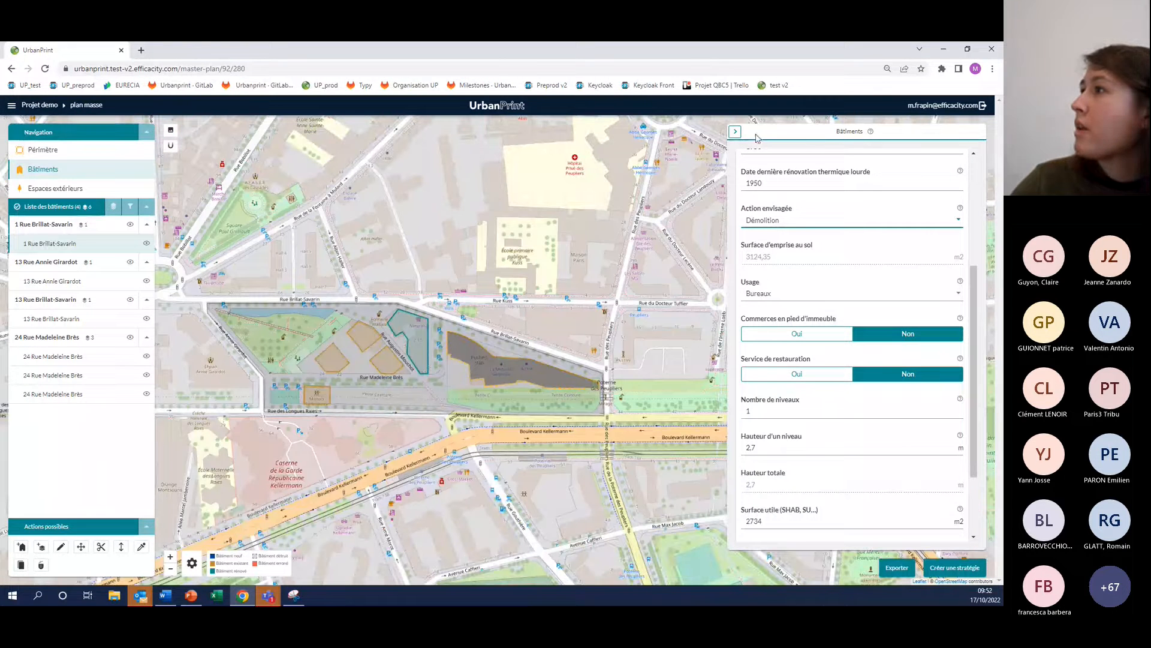
click(734, 131)
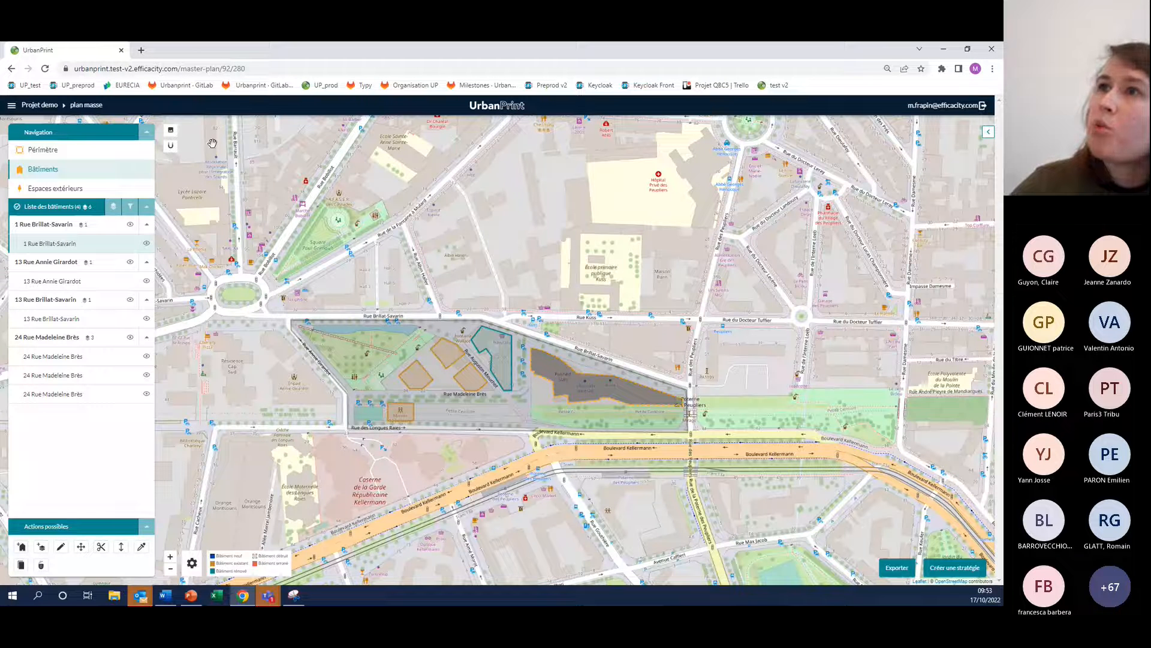
click(170, 130)
scroll(264, 198, down, 2)
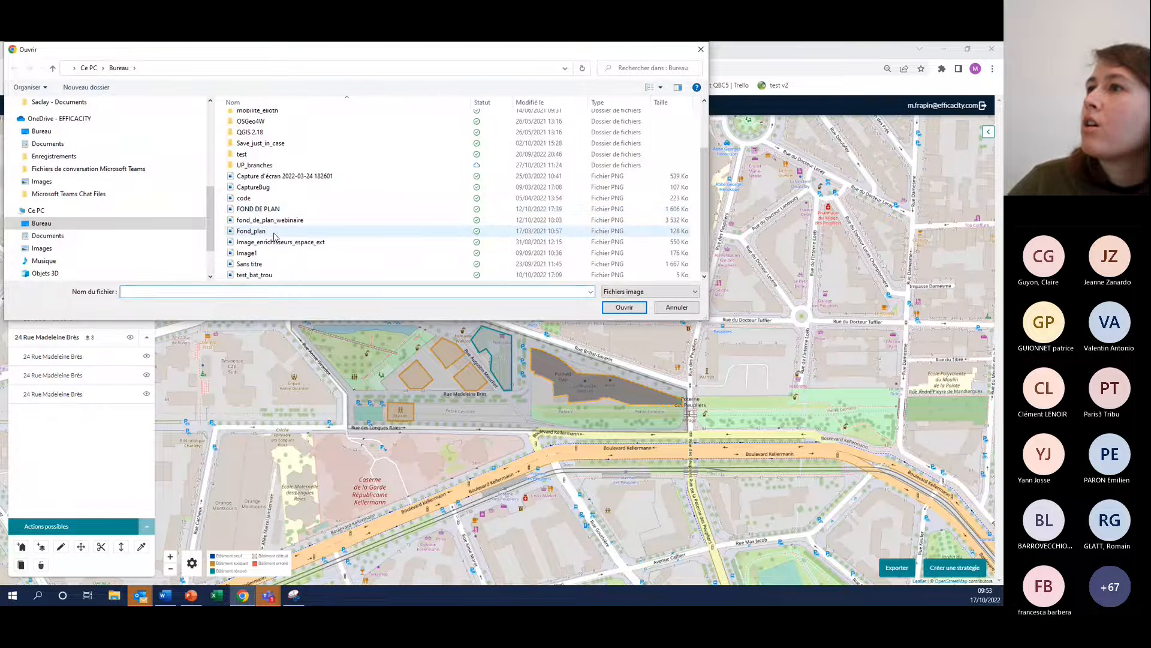
double_click(274, 234)
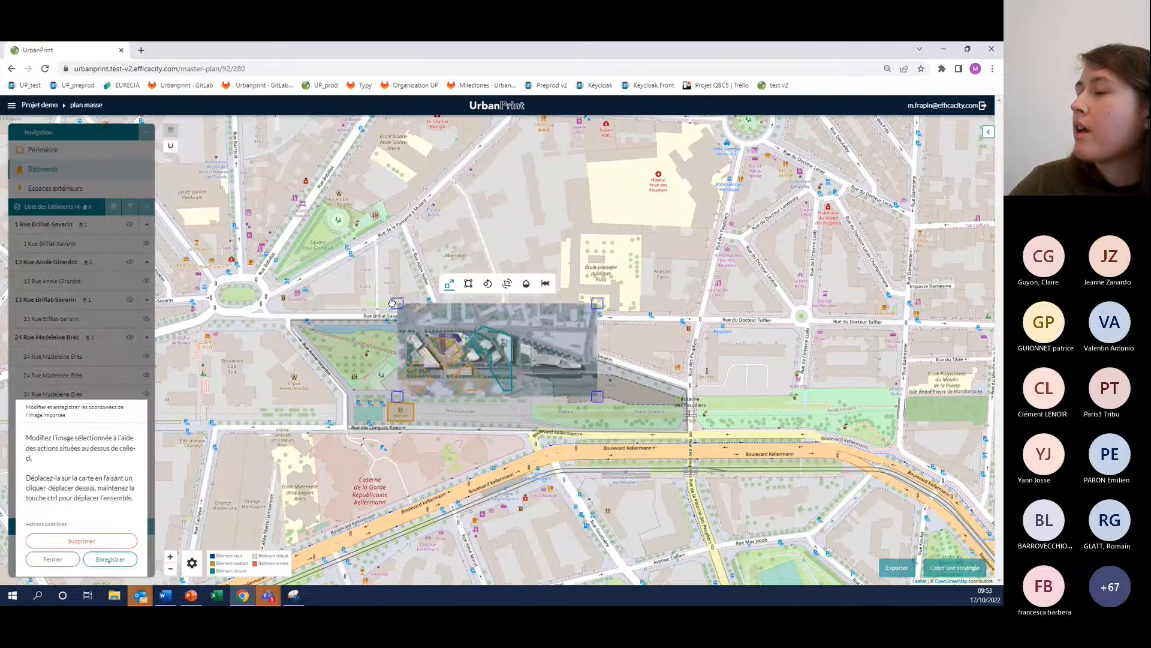
Scale and move the imported plan image until its buildings and streets match the map, and save its placement
drag(382, 314, 296, 317)
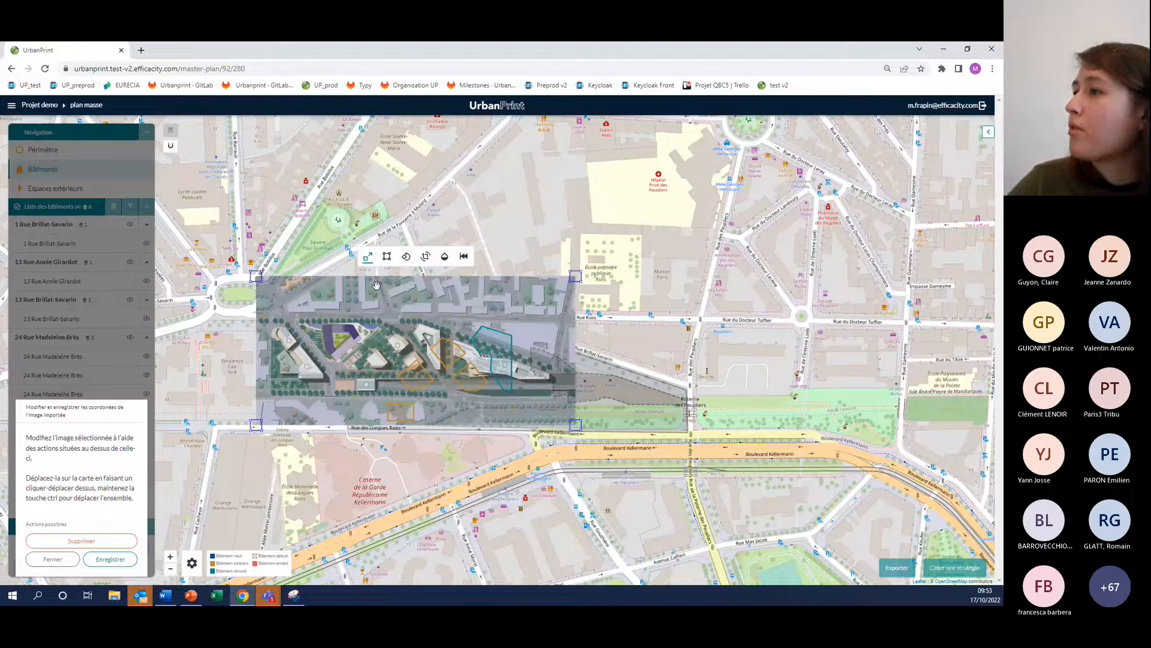
drag(377, 285, 612, 449)
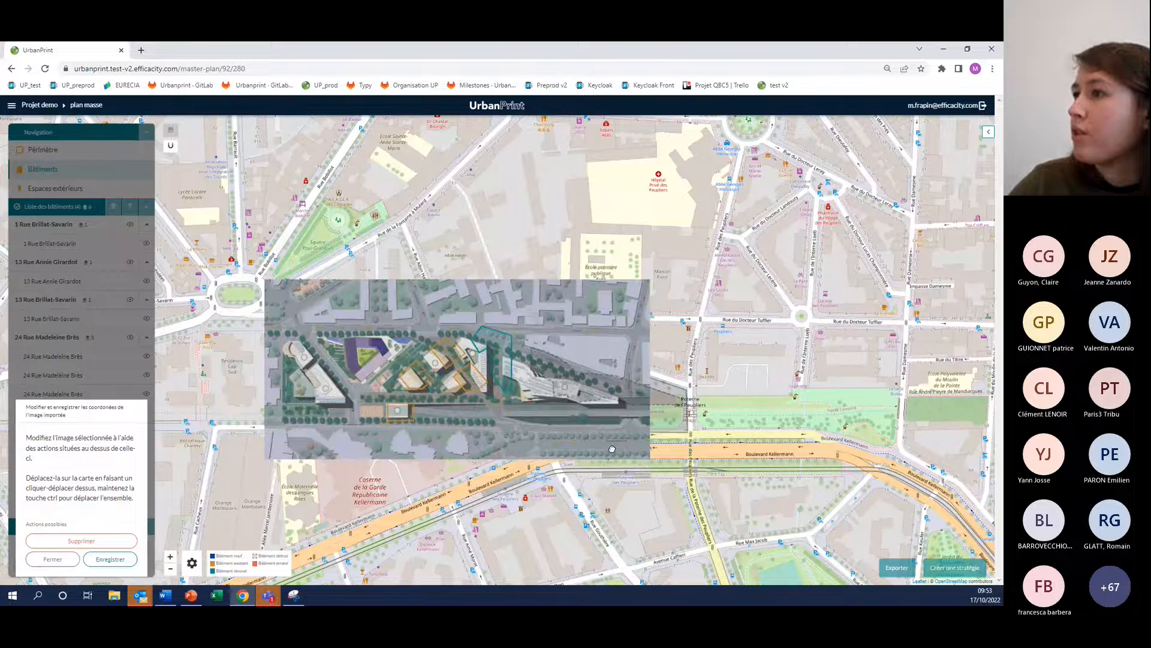
drag(650, 459, 689, 468)
drag(250, 262, 238, 257)
drag(287, 308, 293, 305)
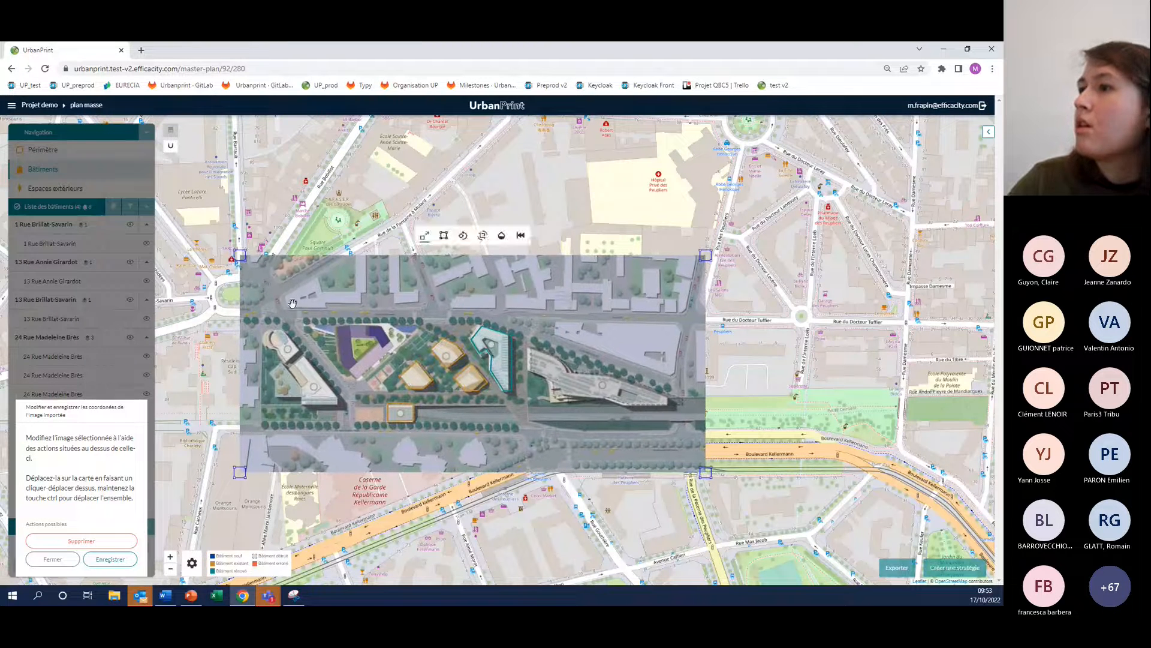
click(114, 562)
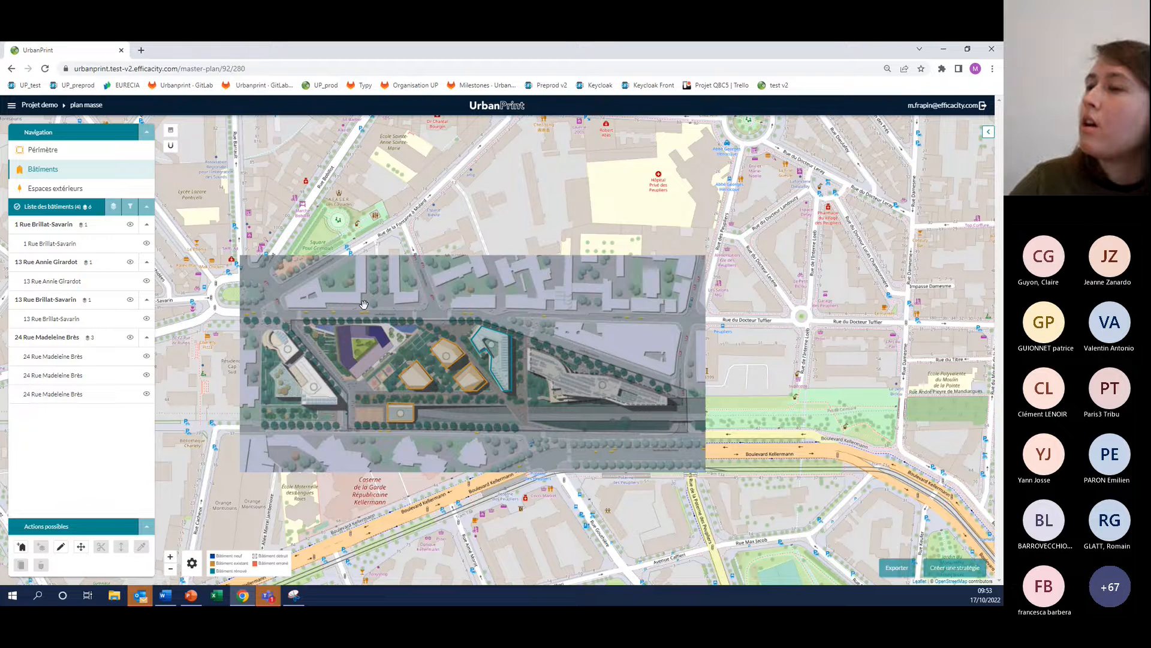
Create a building by tracing the six-sided outer outline of the purple PHASE 2 block south of Rue Brillat-Savarin, and validate it
scroll(364, 304, up, 2)
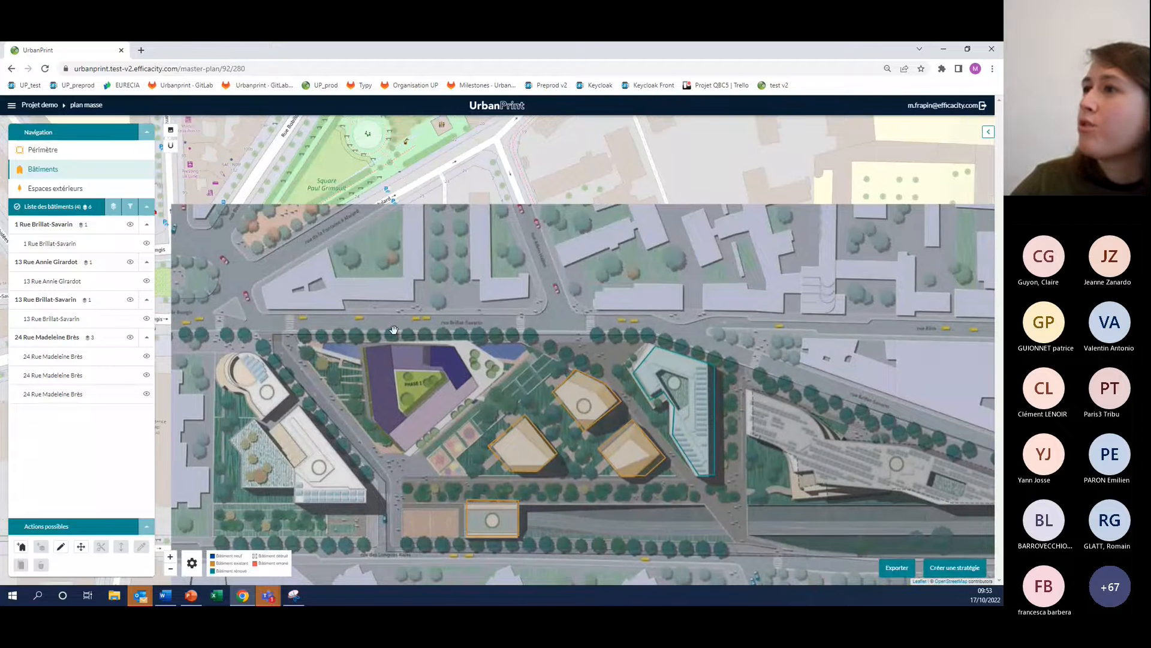
drag(402, 432, 338, 418)
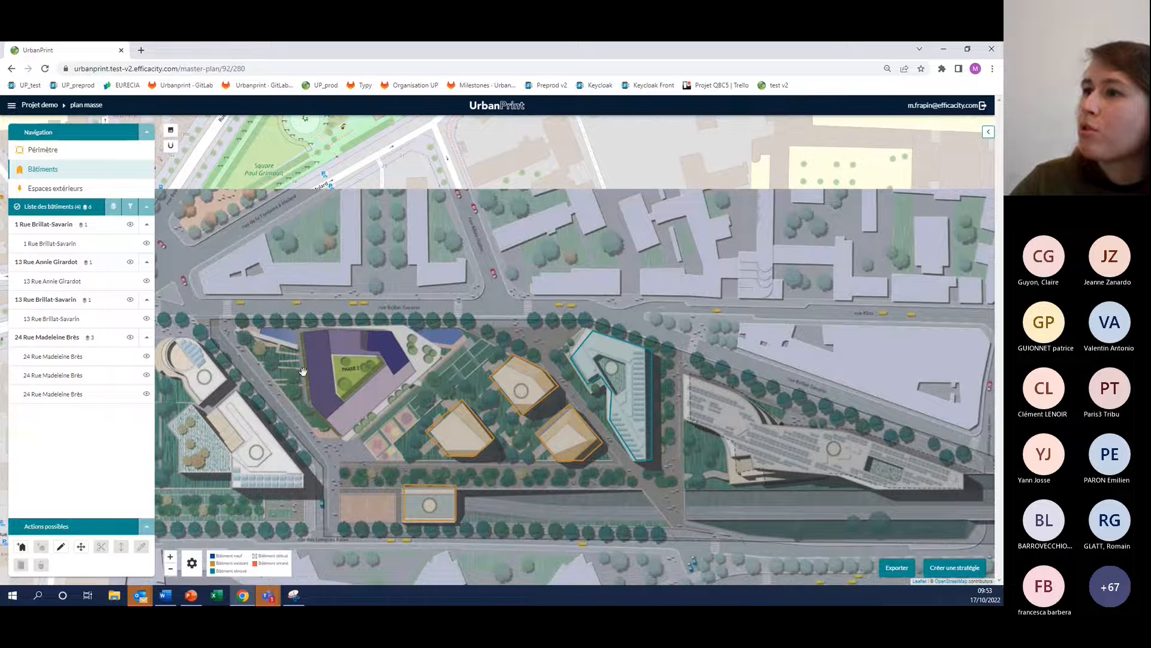
click(21, 547)
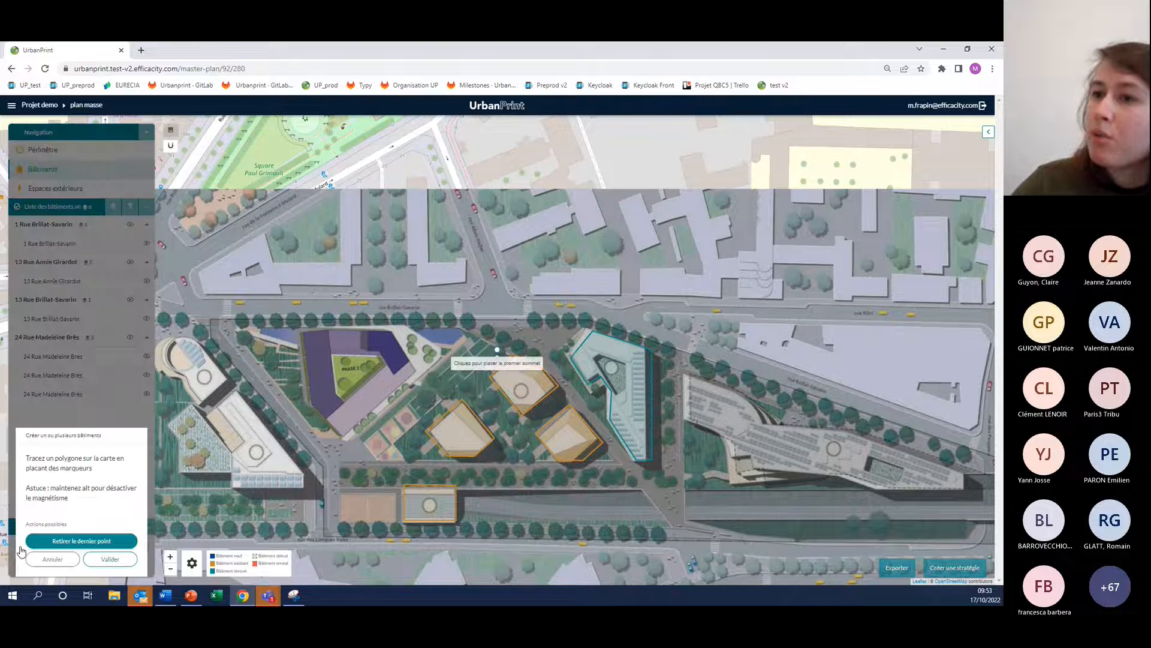
scroll(302, 335, up, 1)
click(304, 331)
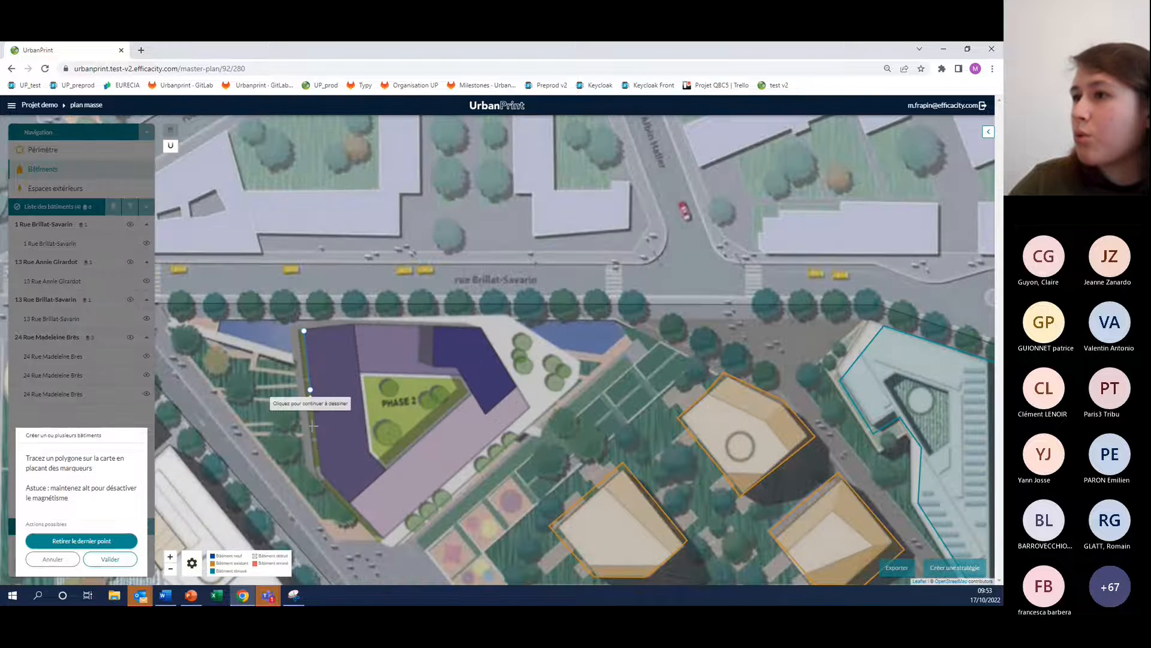
click(320, 474)
click(385, 538)
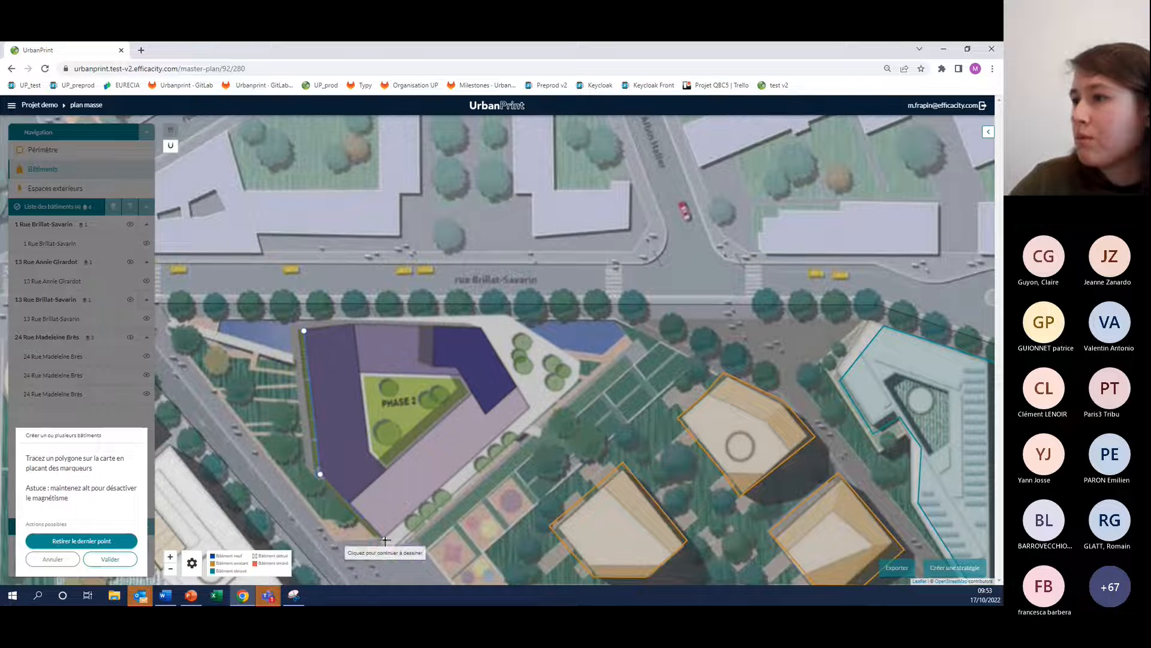
click(528, 407)
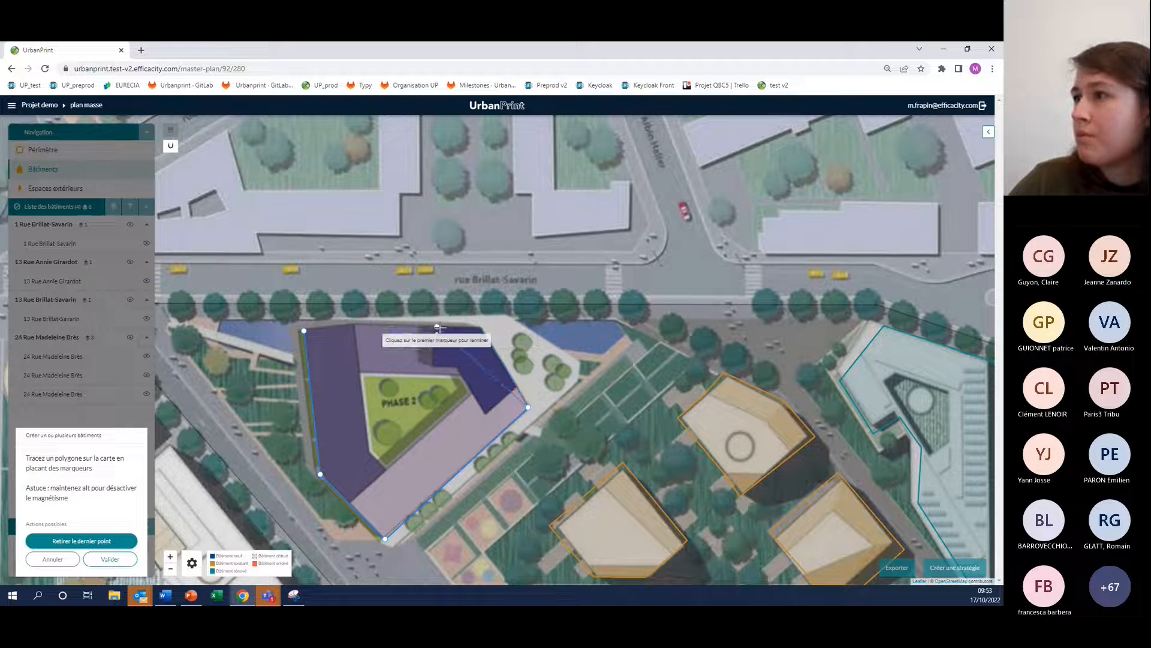
click(481, 329)
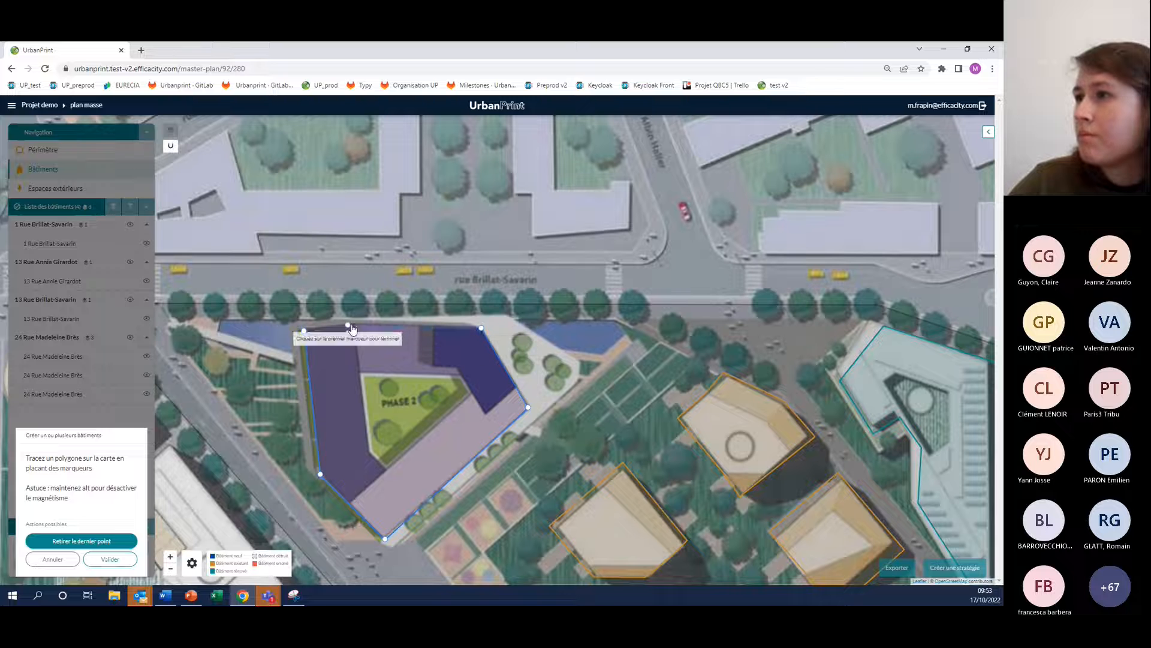
click(304, 330)
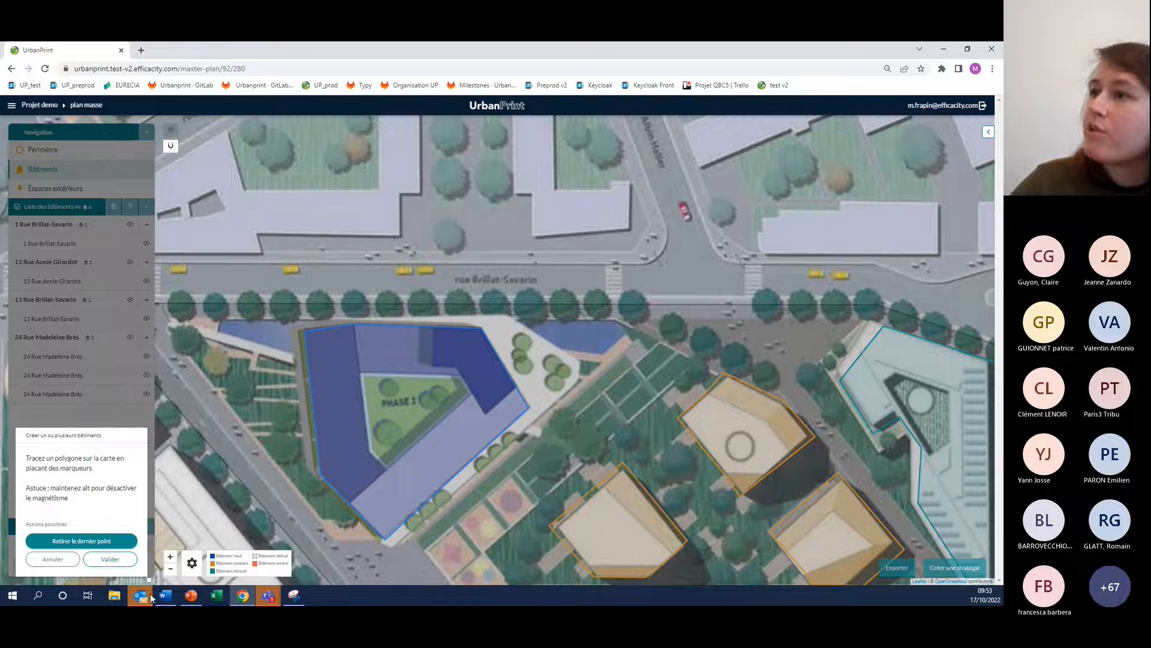
click(109, 559)
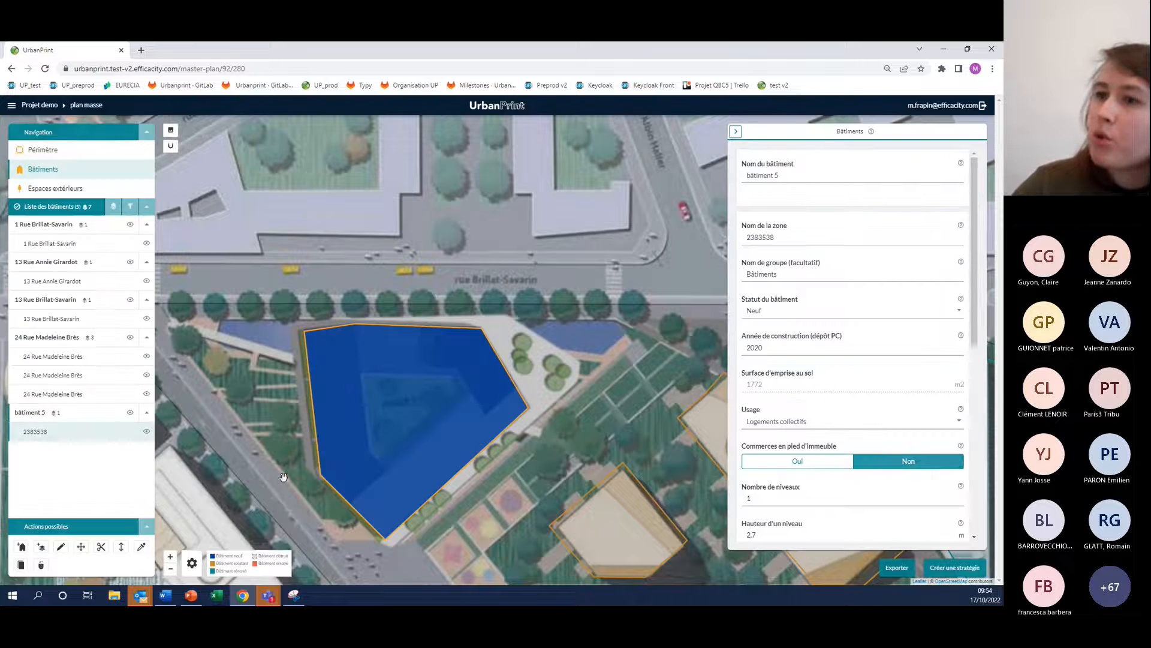
Cut the five-sided inner courtyard out of the PHASE 2 building by tracing the green area of the plan
click(101, 546)
click(360, 372)
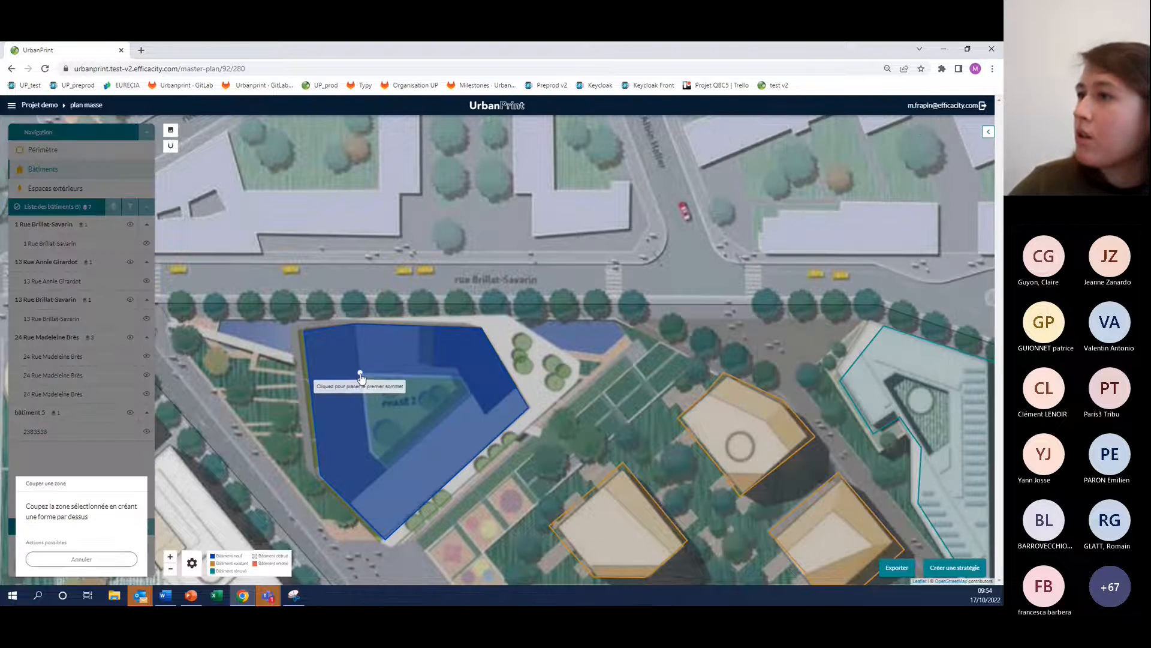
click(370, 452)
click(386, 468)
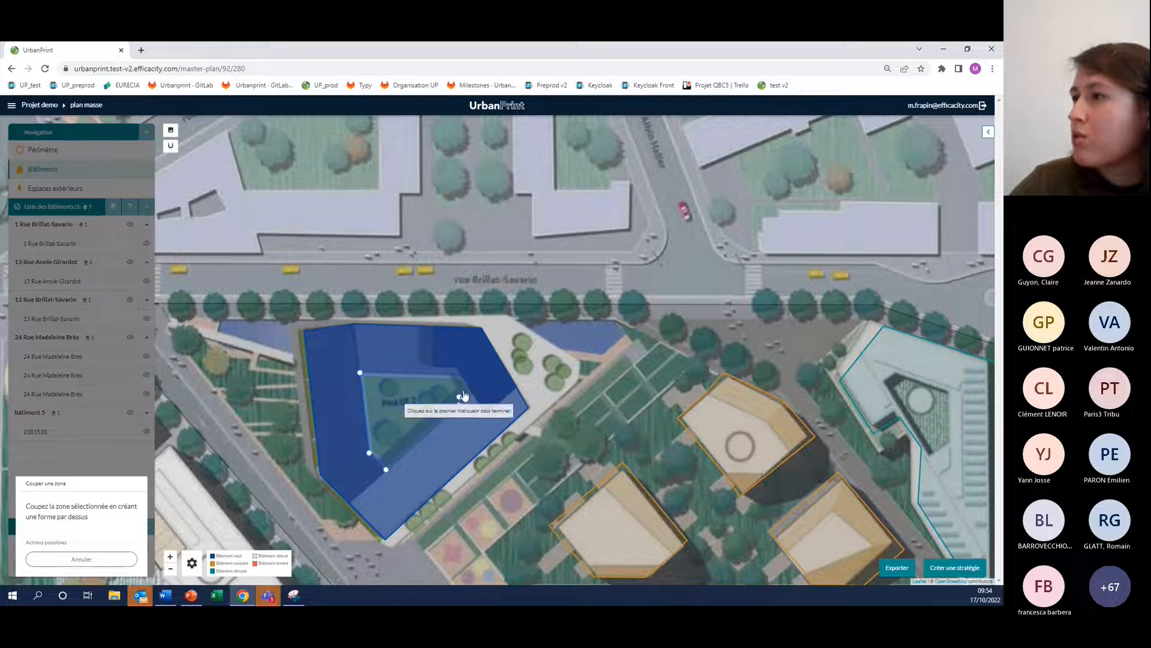
click(470, 394)
click(461, 376)
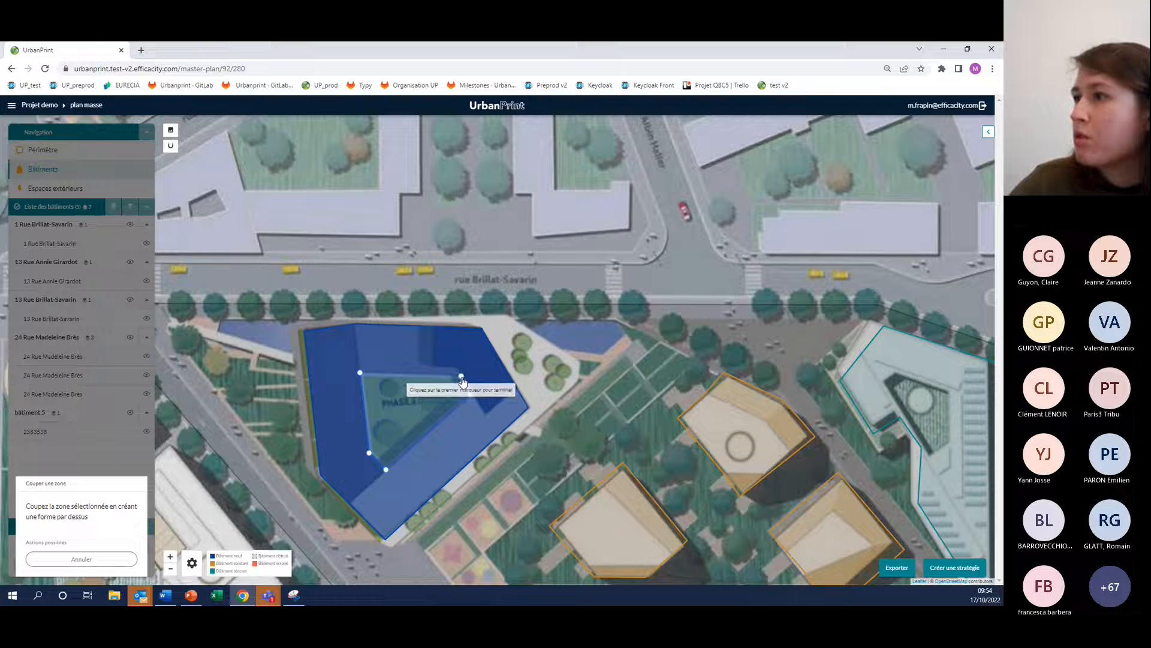
click(362, 373)
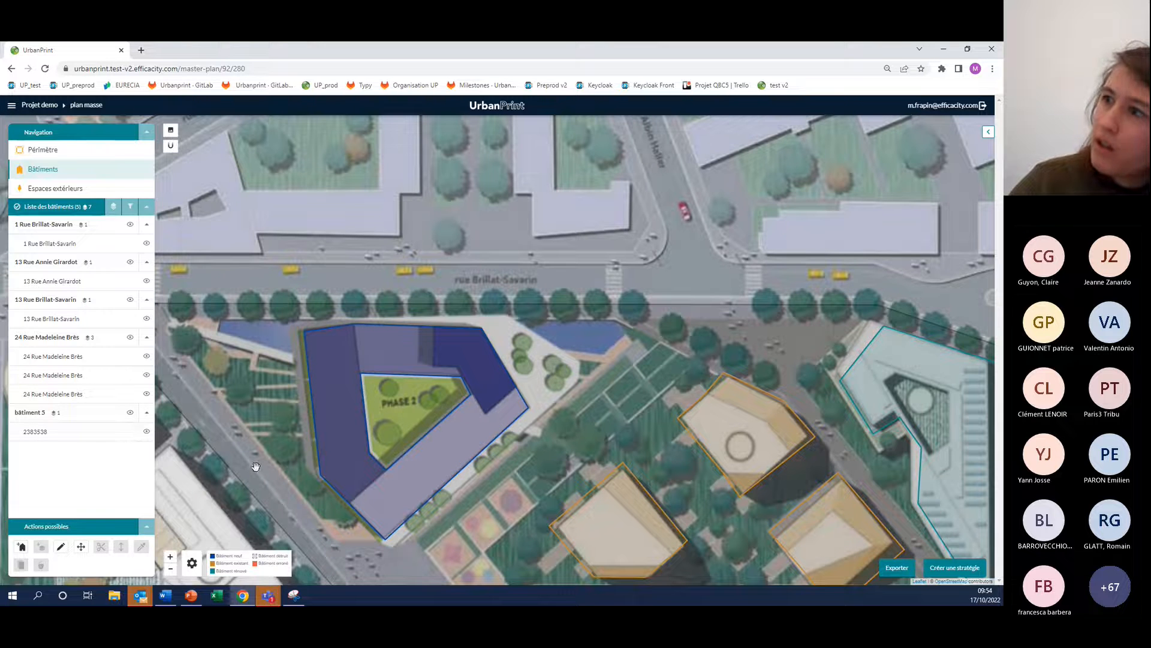
Name the courtyard building's zone RDC and rename the building as bâtiment neuf
click(339, 379)
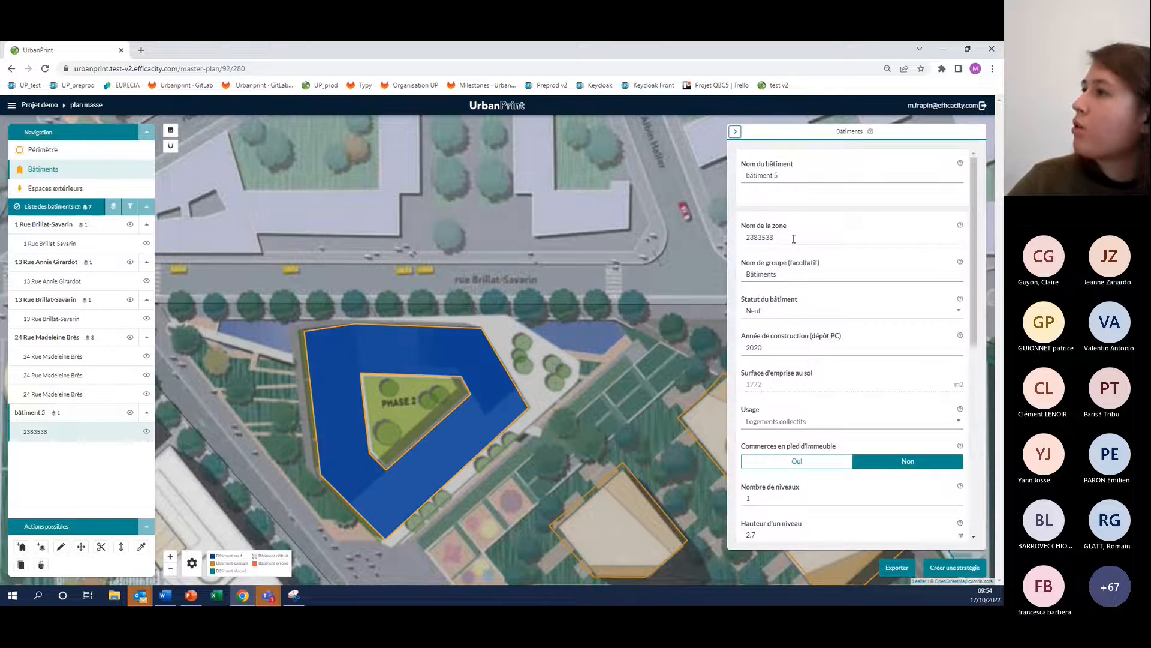
double_click(746, 239)
text(RDC)
click(782, 174)
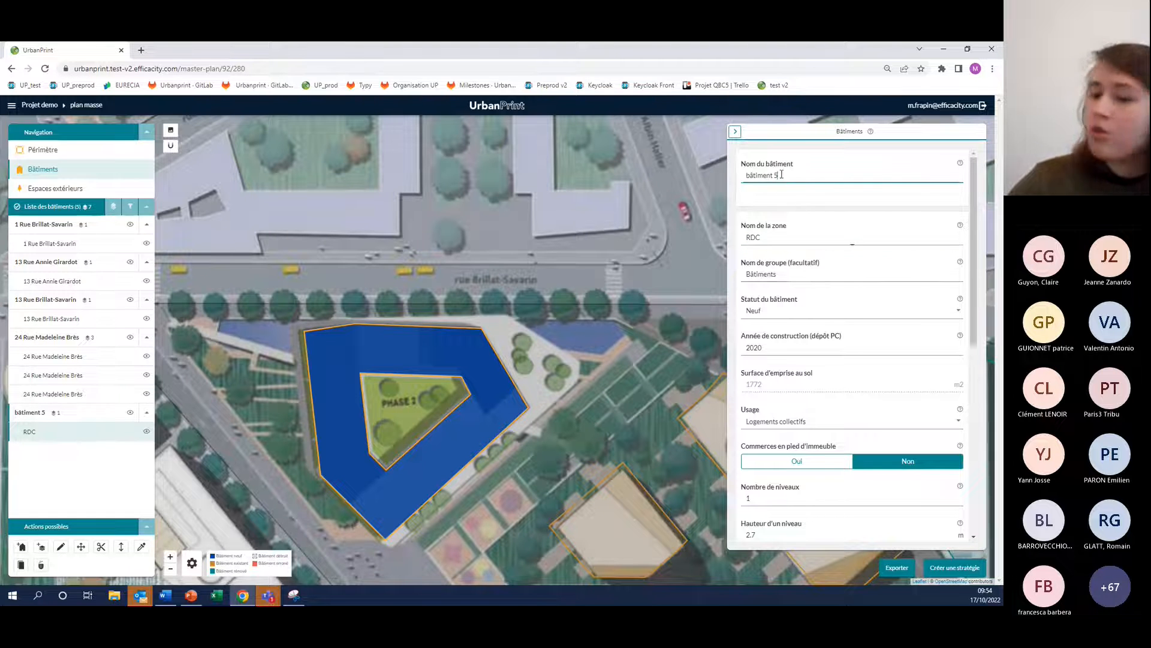
key(BackSpace)
key(BackSpace)
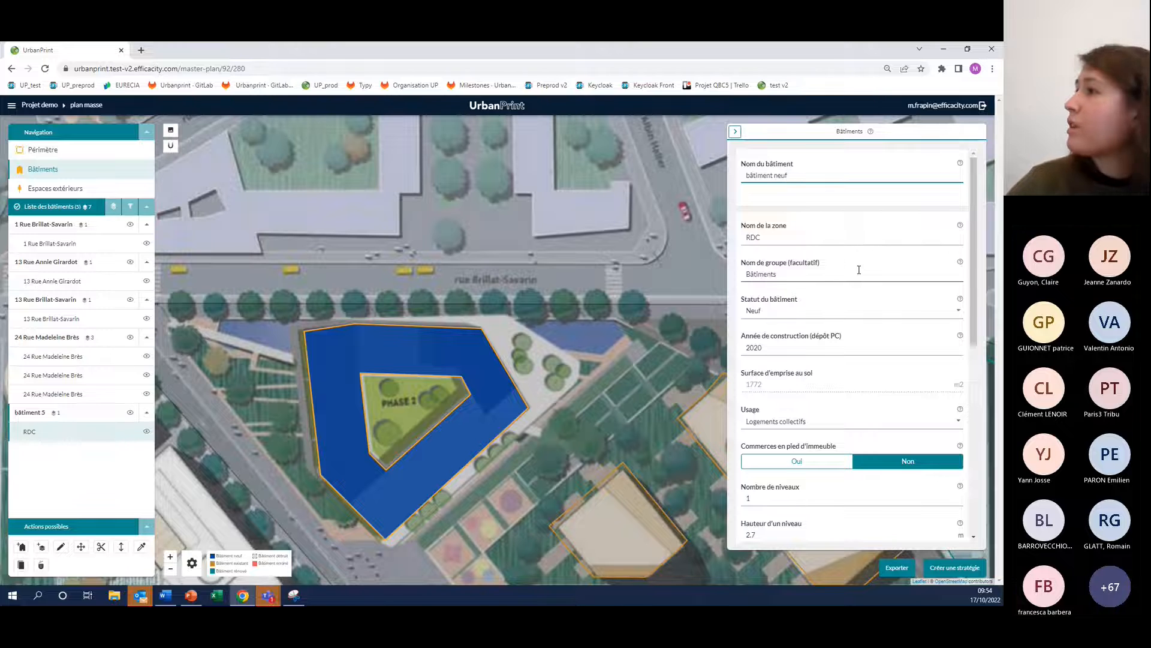
text(neuf)
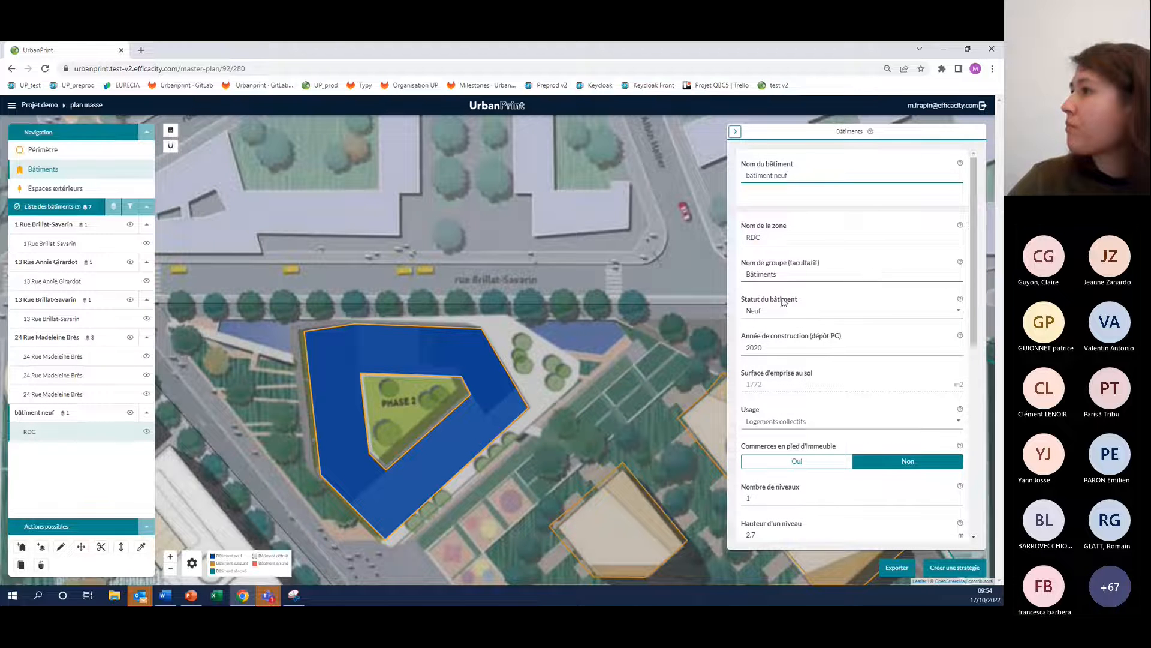
Review the RDC zone's properties and the available usages, and set its usage to Bureaux
scroll(828, 301, down, 1)
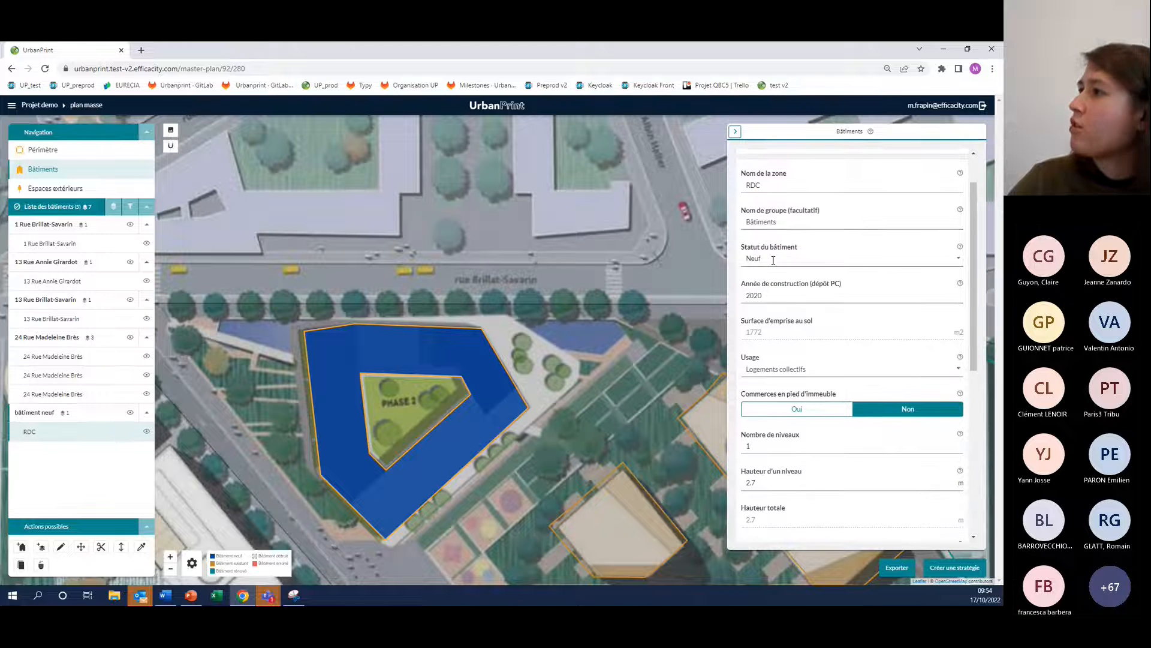
scroll(756, 302, down, 1)
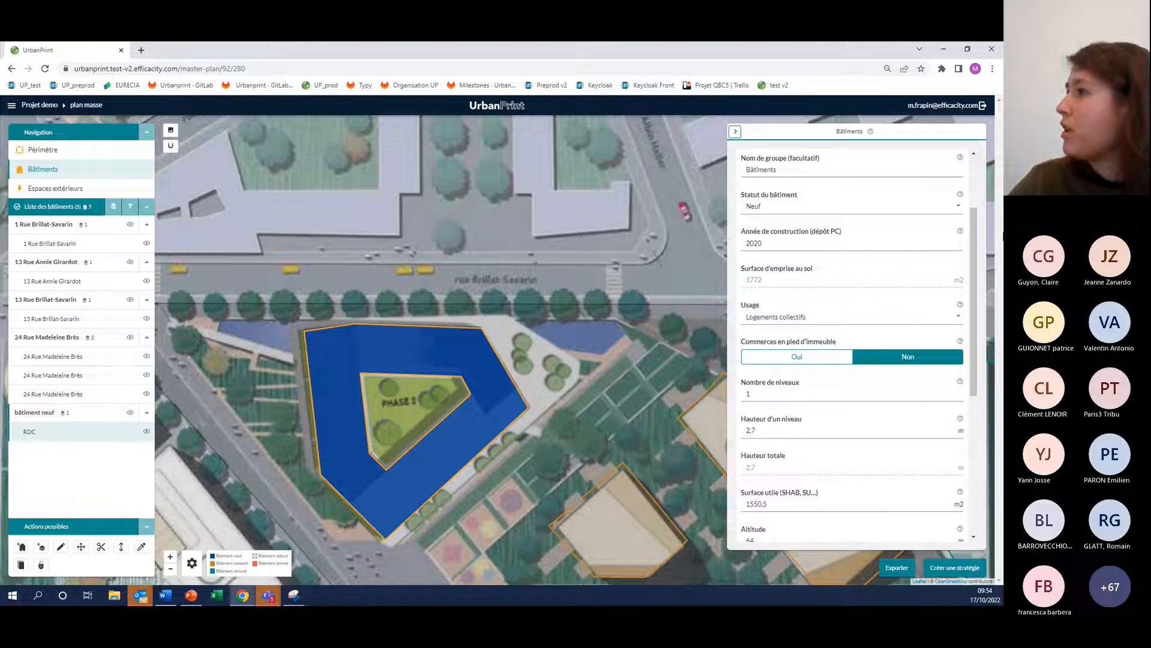
scroll(842, 338, down, 1)
click(835, 265)
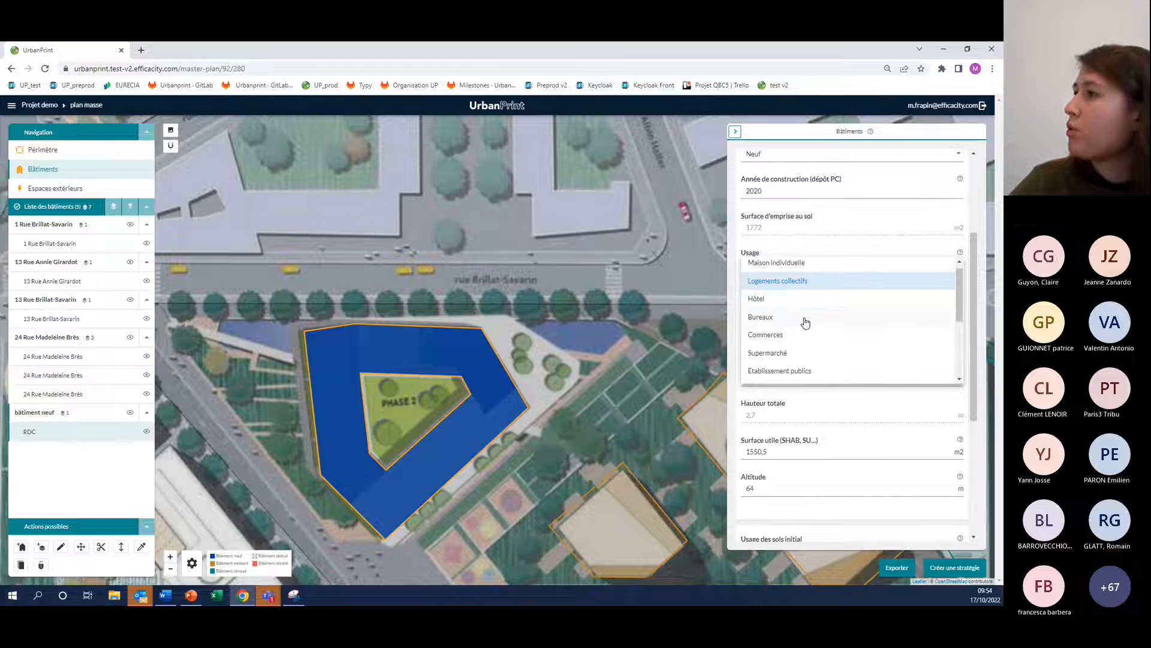
scroll(806, 317, down, 1)
scroll(839, 300, up, 1)
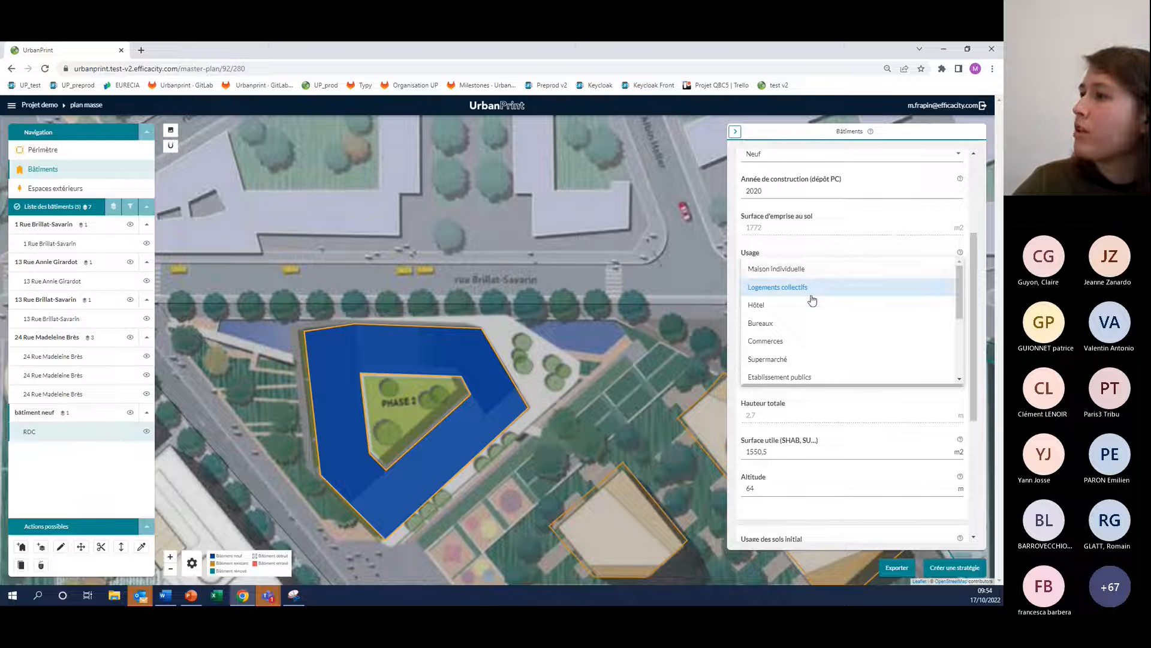
scroll(812, 300, down, 2)
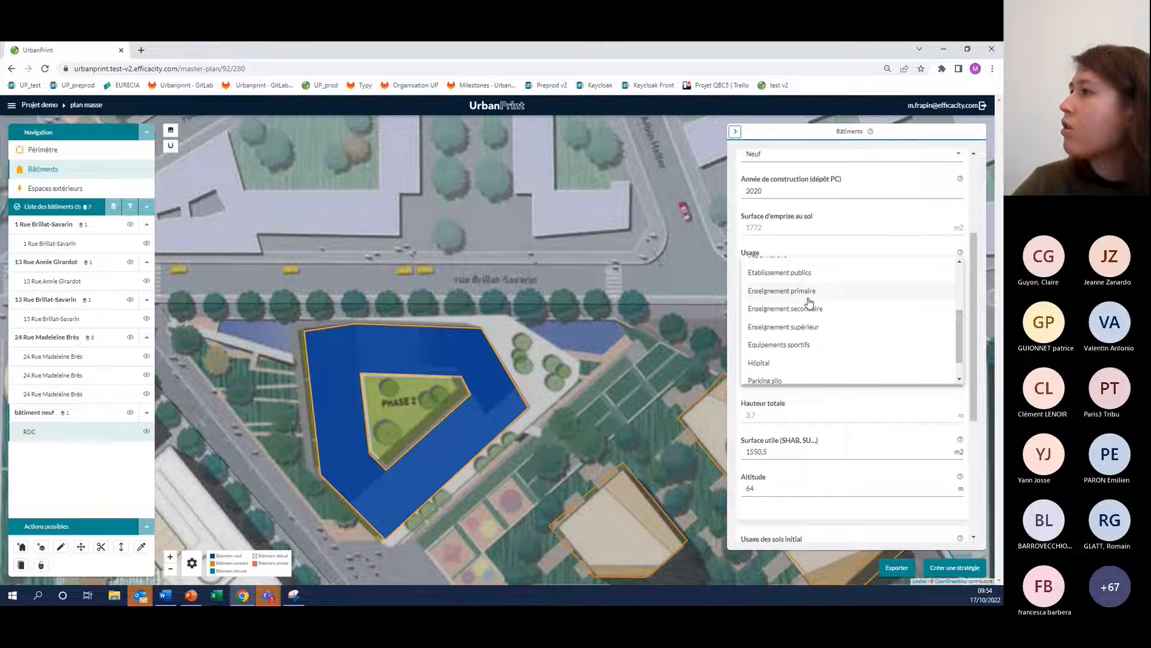
scroll(786, 280, up, 1)
click(778, 274)
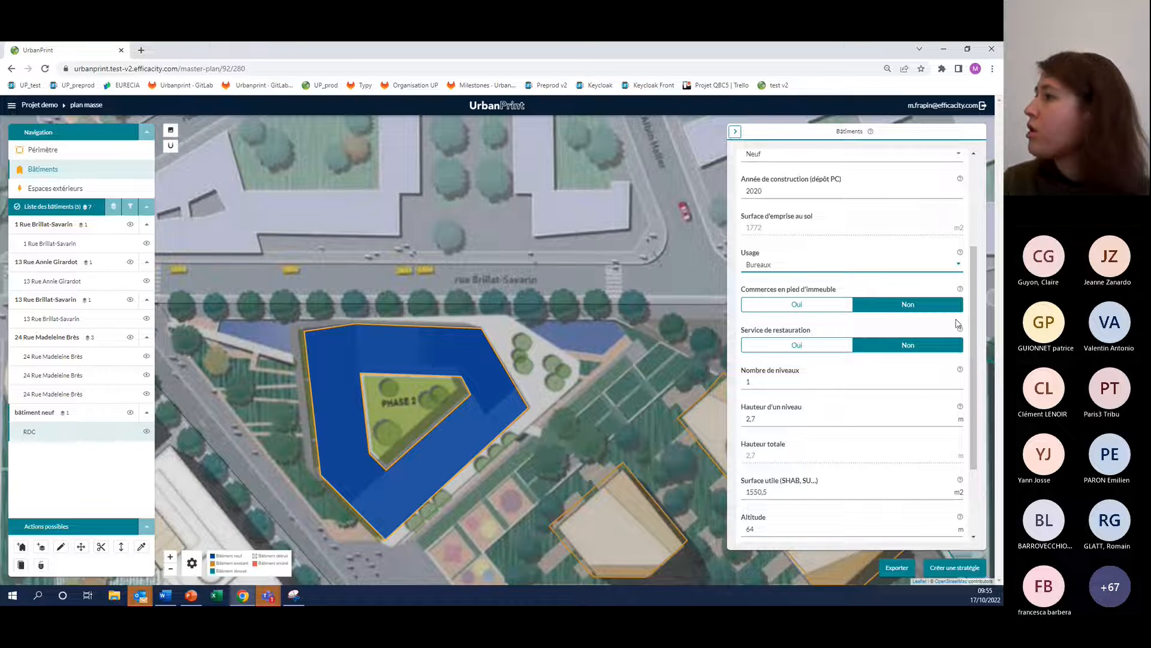
Set the RDC zone's number of levels to 2 and its initial land use to Surface artificielle végétalisée
scroll(839, 316, down, 2)
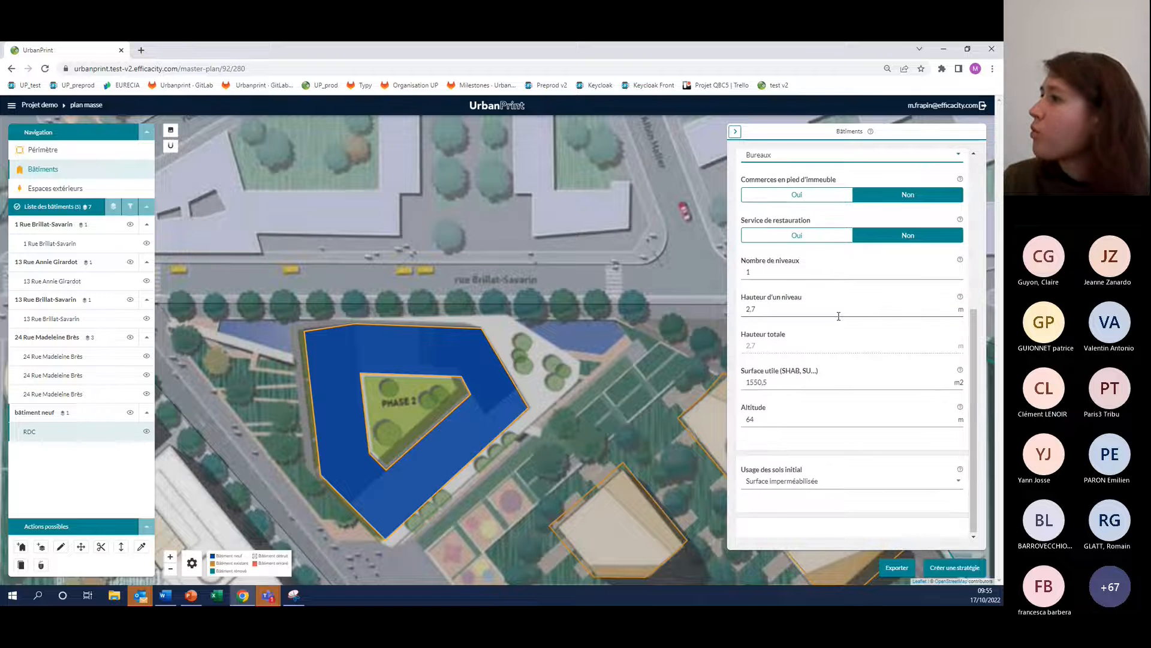
drag(773, 273, 740, 273)
text(2)
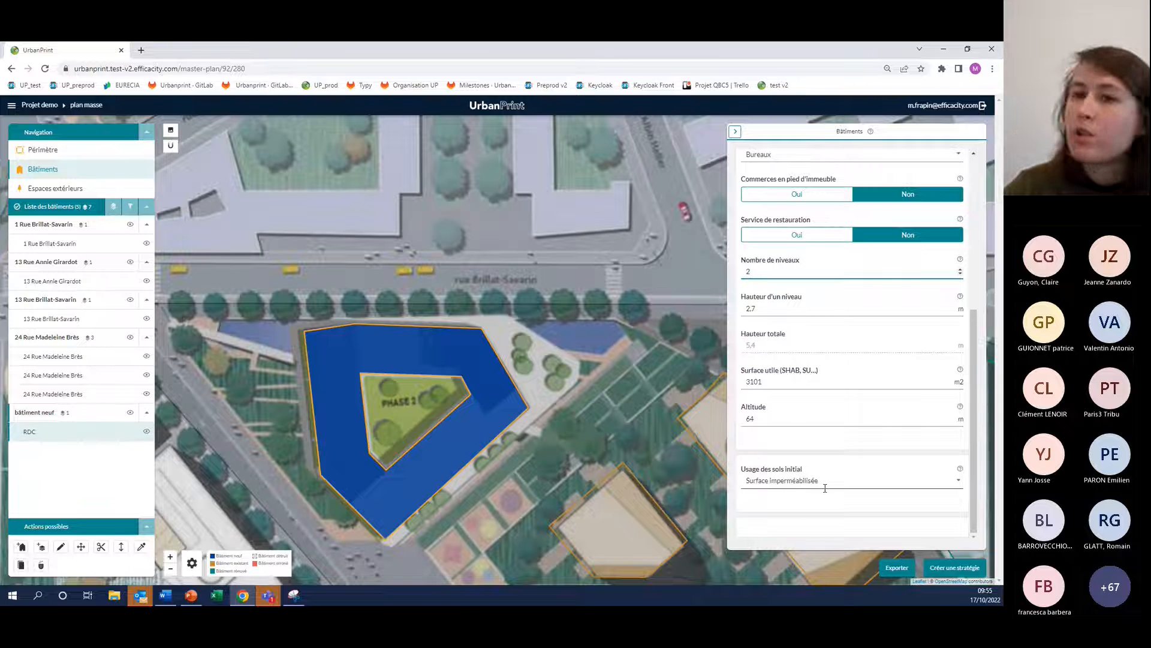
click(958, 487)
click(819, 505)
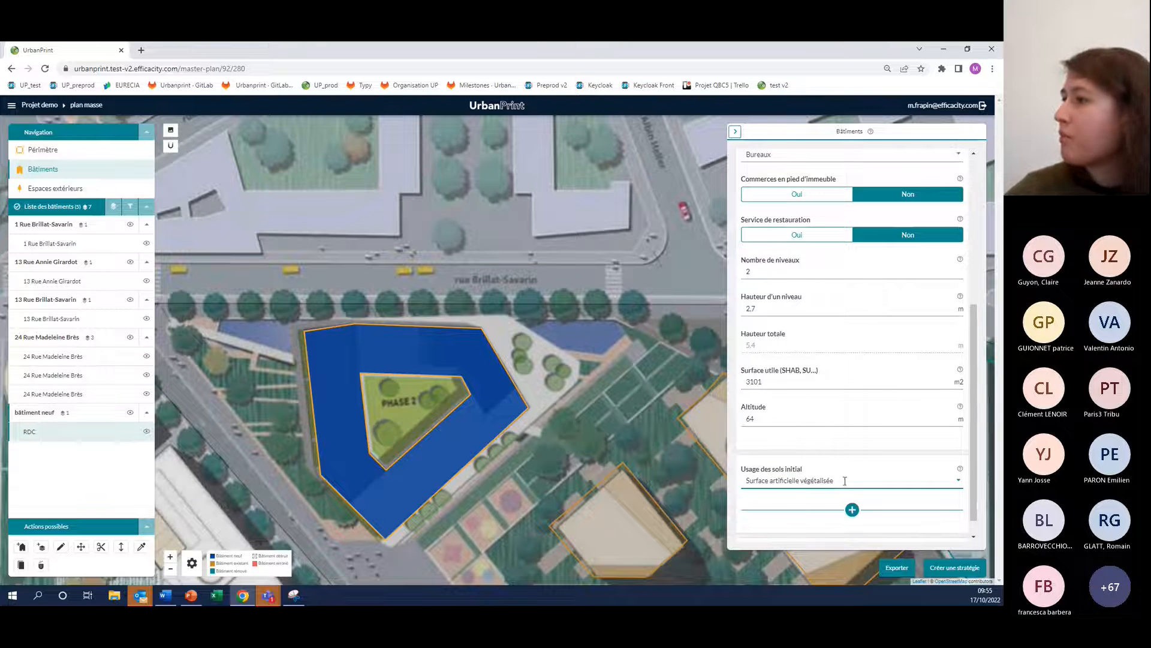
scroll(840, 481, down, 1)
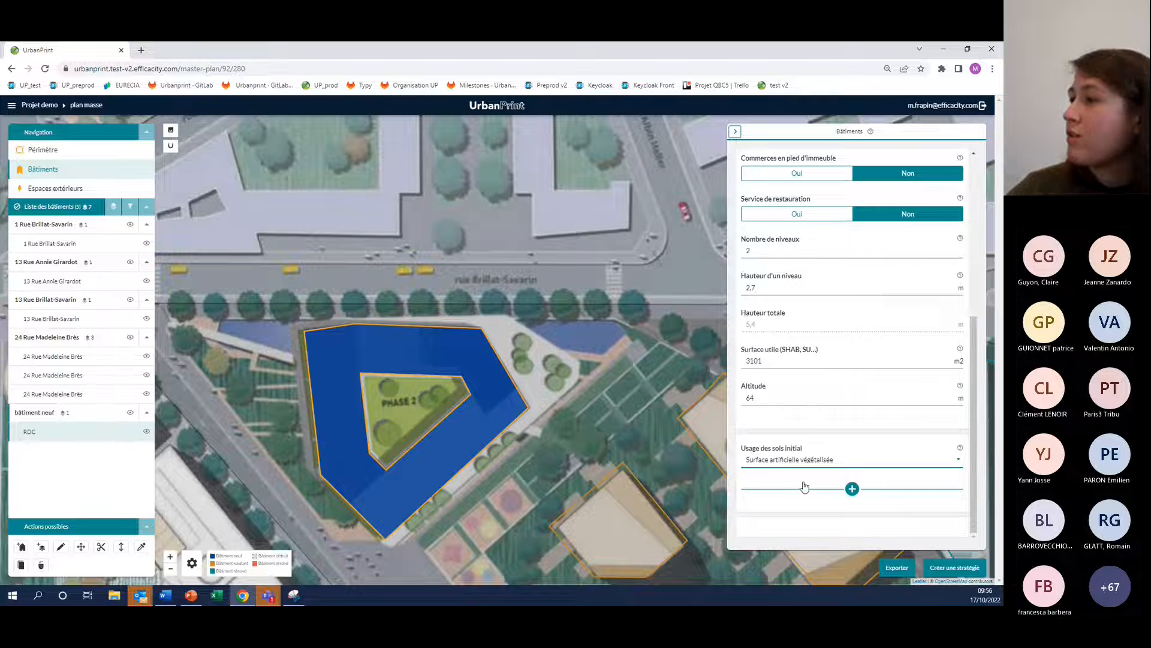
Show the detailed initial land use of the RDC zone and set it to Dominante enherbée
click(851, 489)
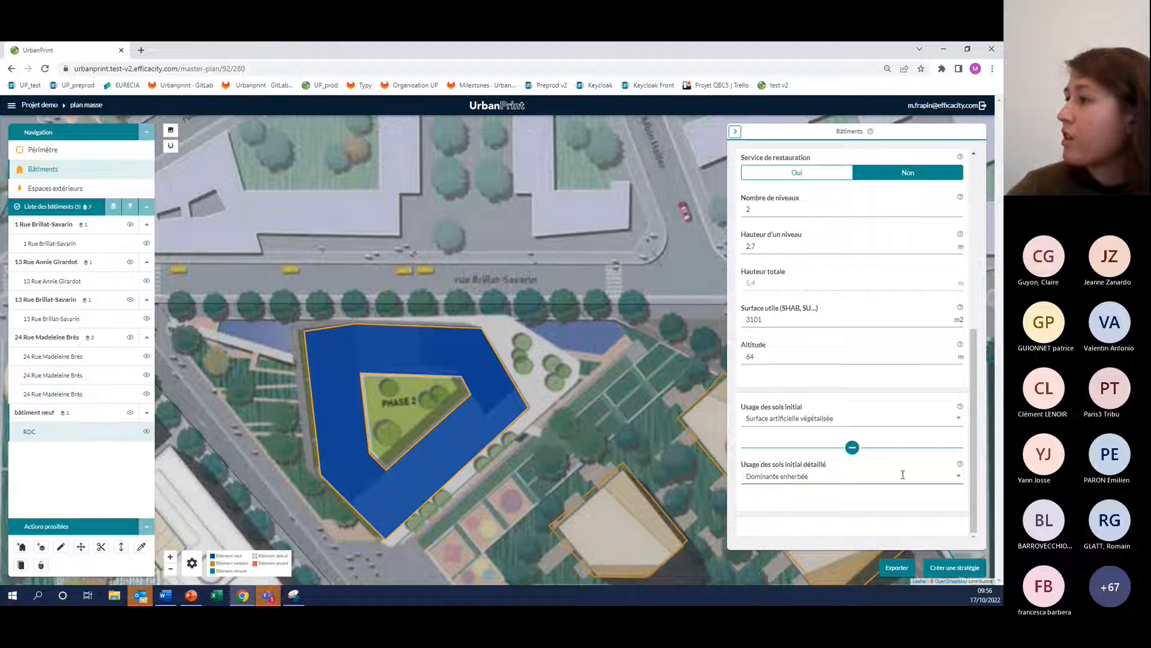
click(959, 478)
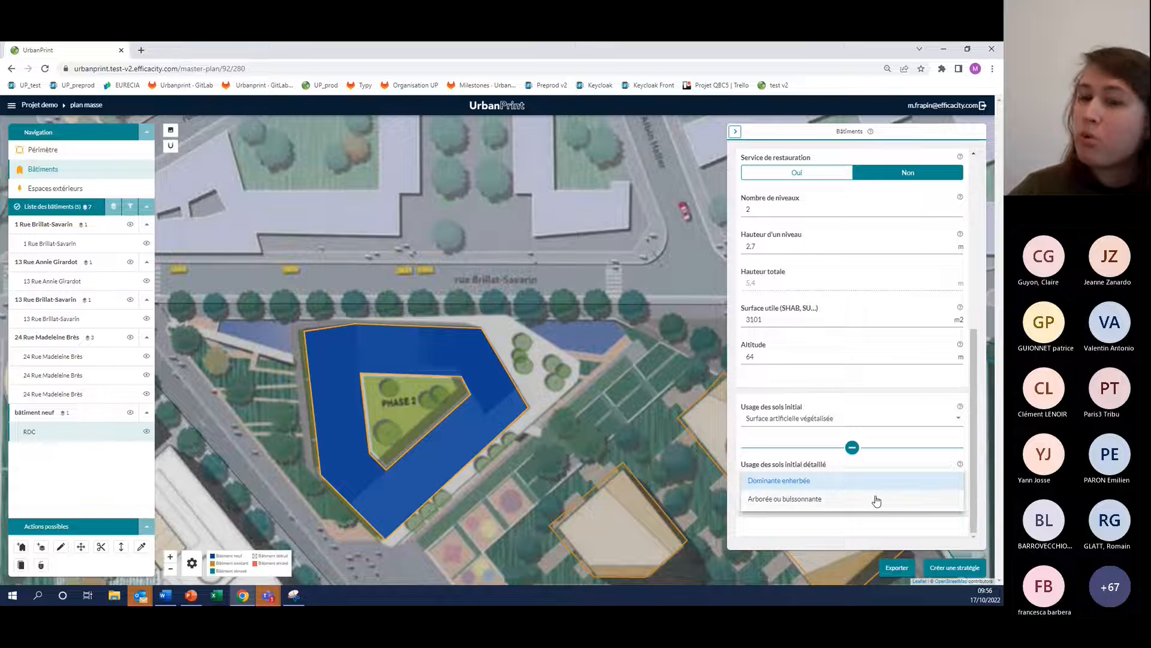
click(841, 487)
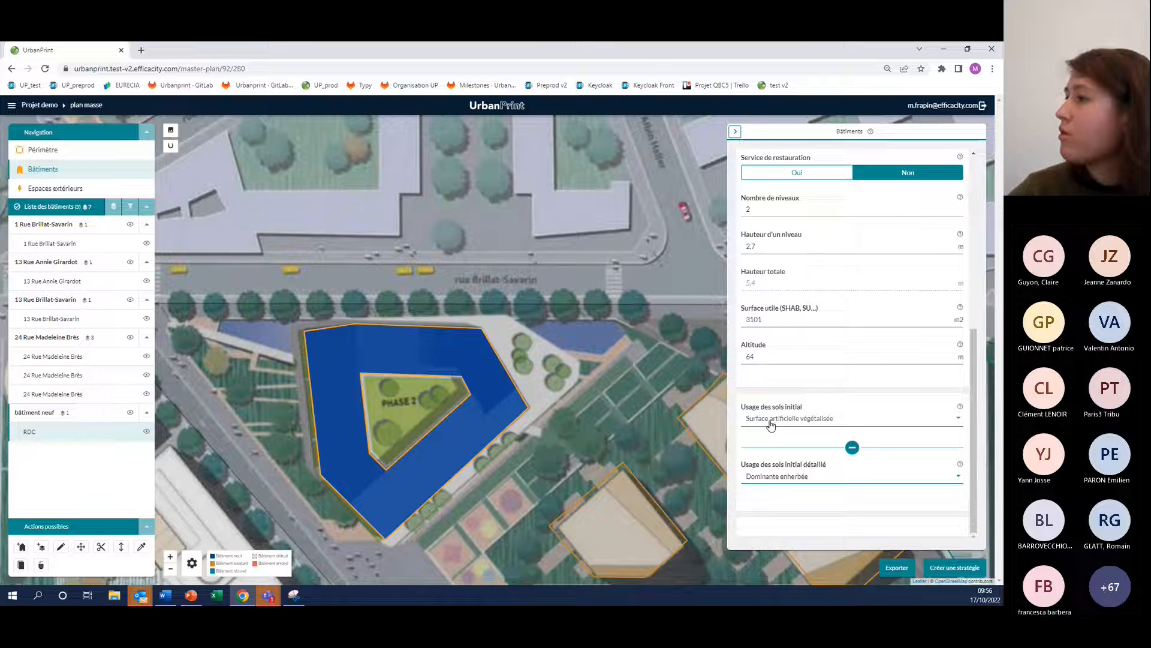
scroll(754, 434, up, 1)
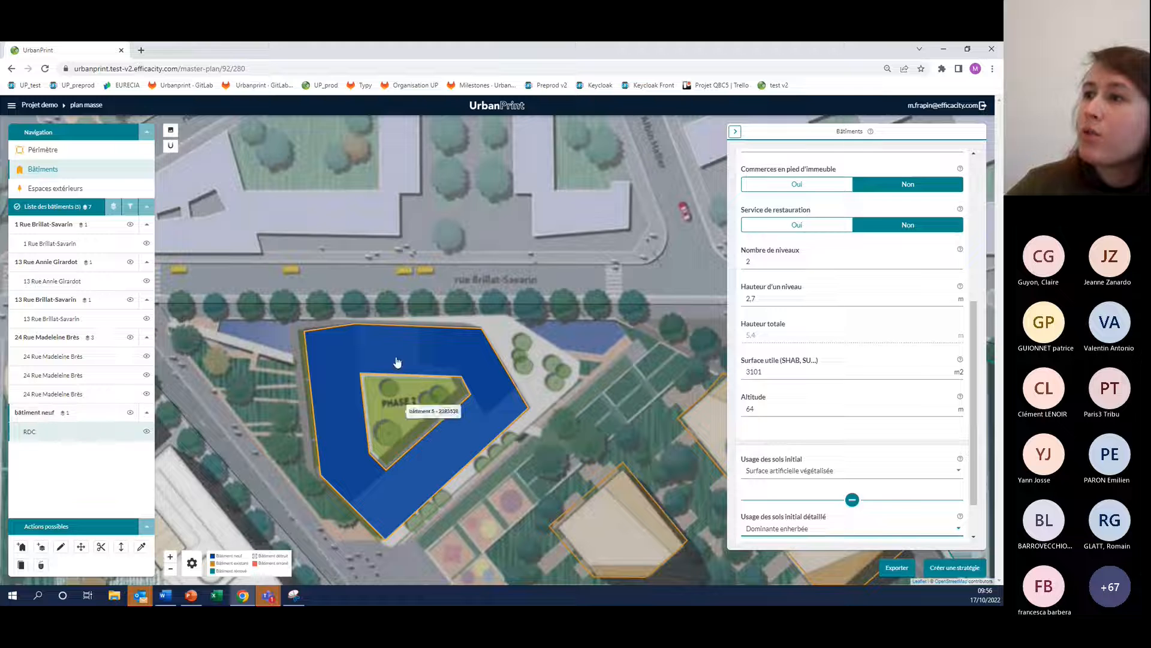
Add a second zone to bâtiment neuf by tracing the building's western wing beside the courtyard, and validate it
click(44, 548)
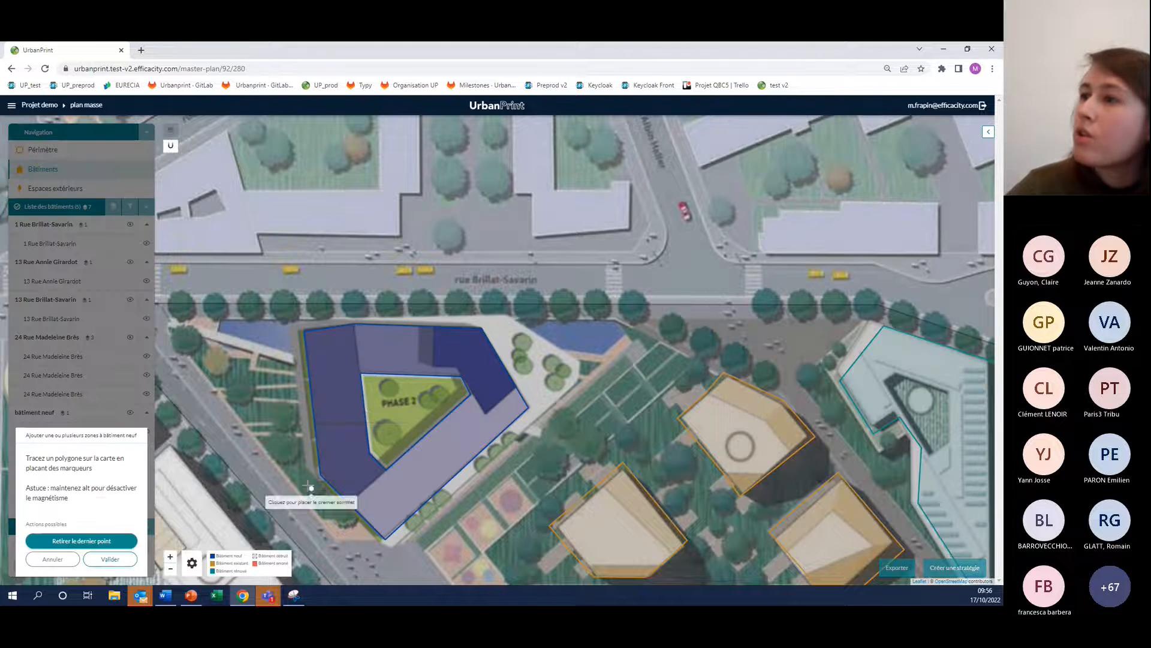
click(361, 333)
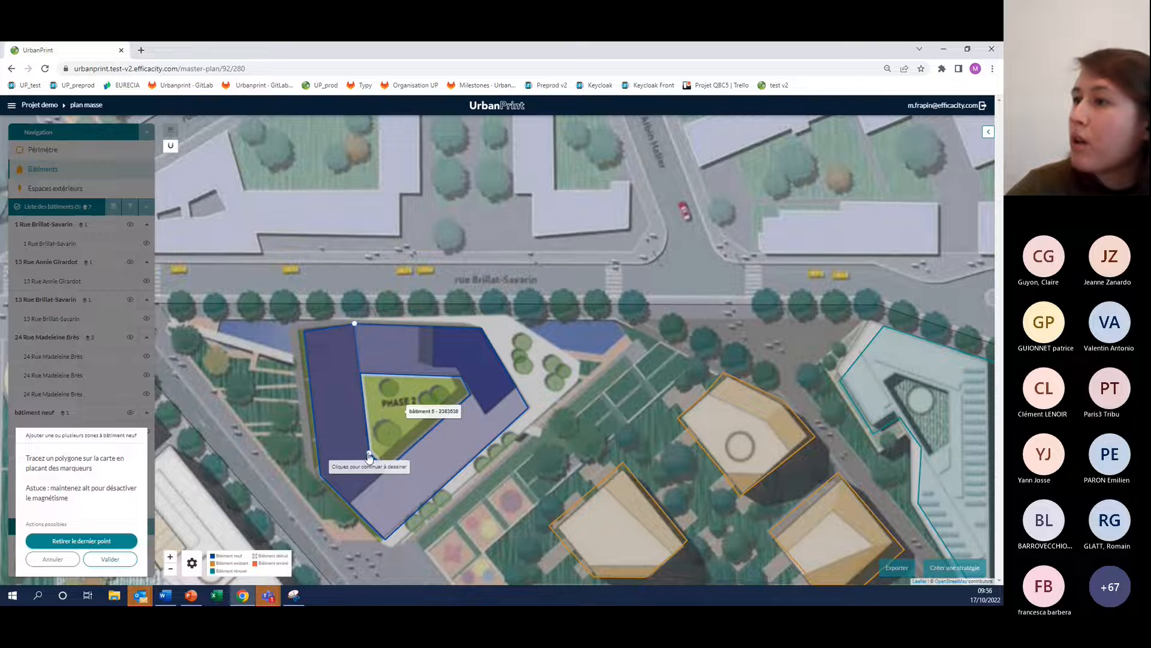
click(386, 468)
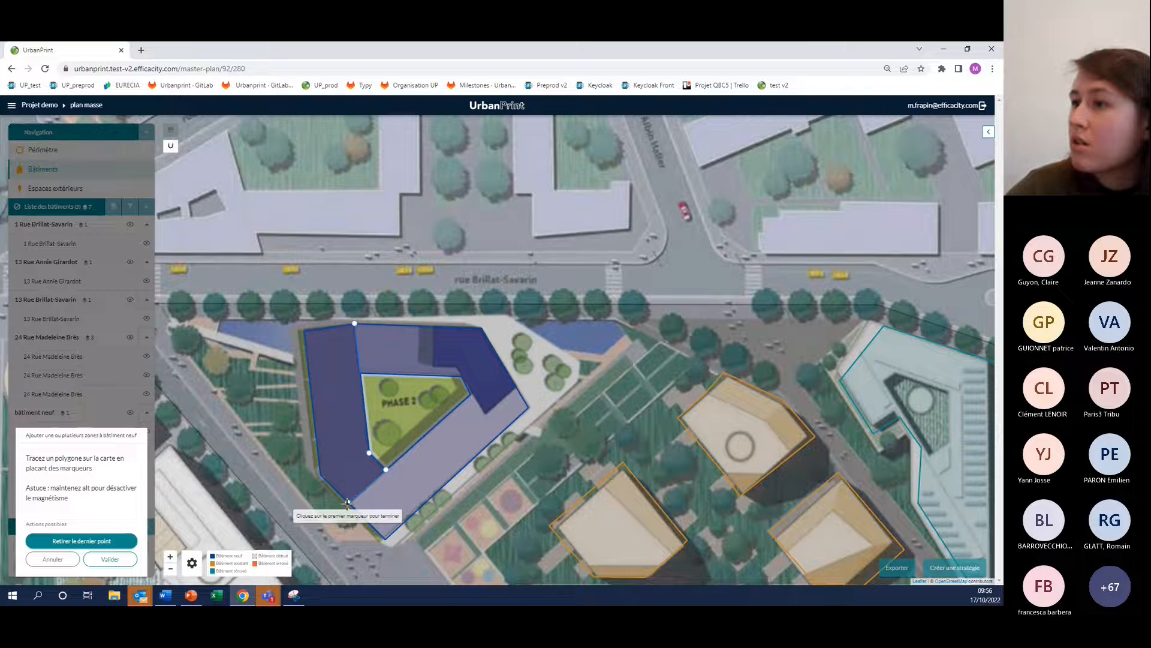
click(320, 474)
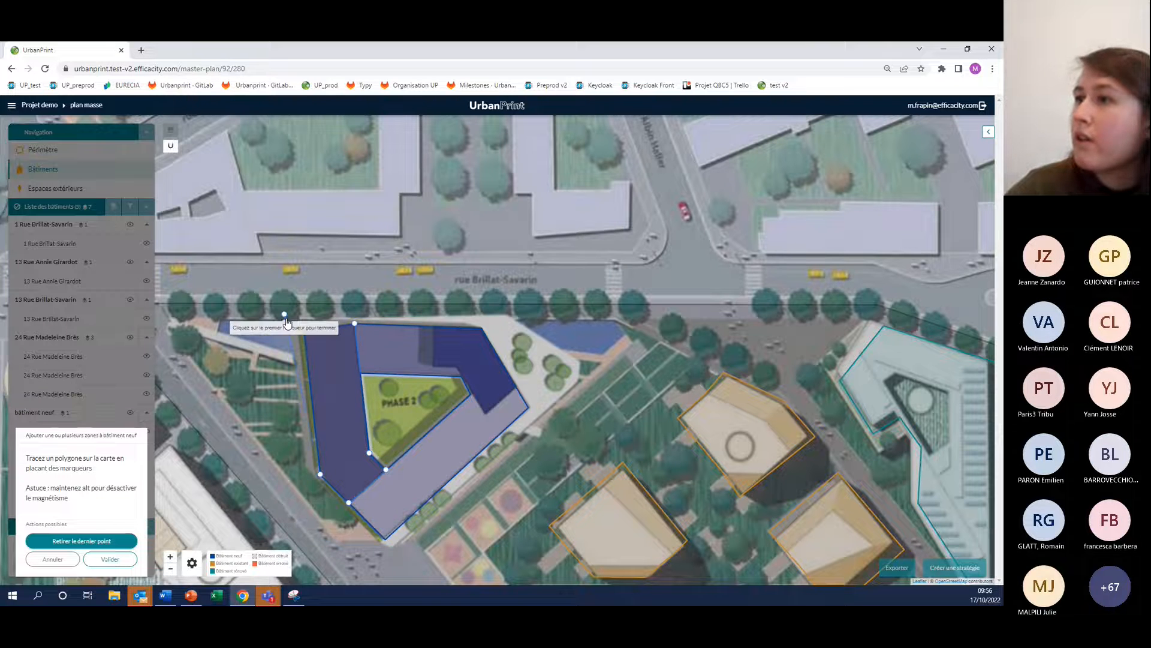
click(304, 331)
click(343, 330)
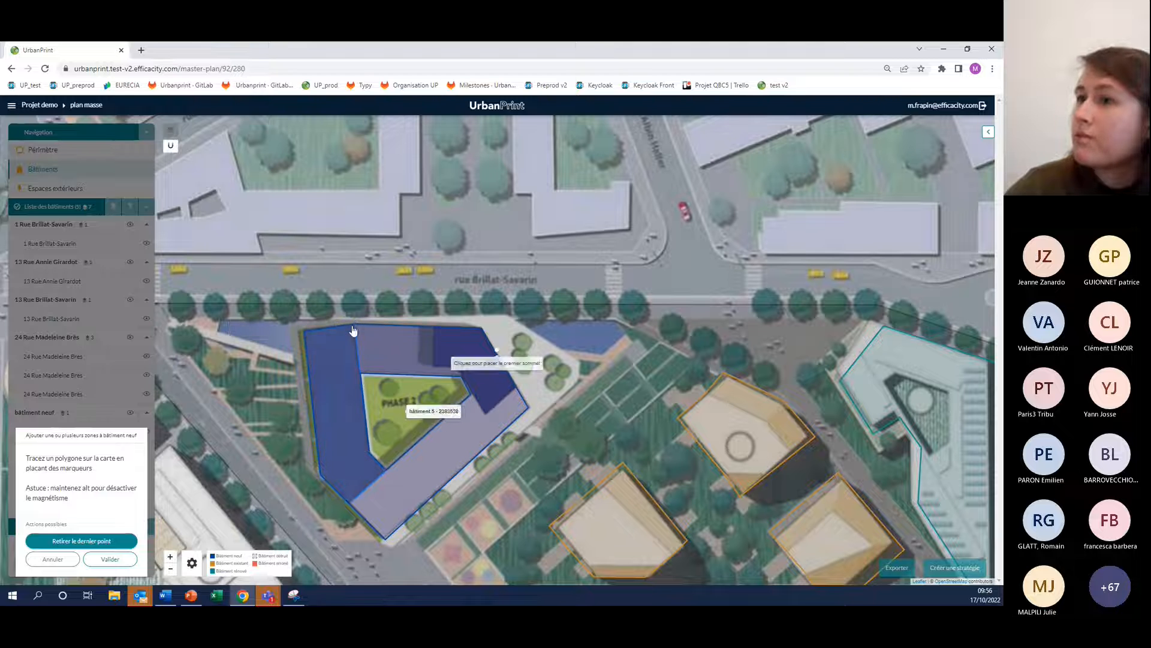
click(120, 560)
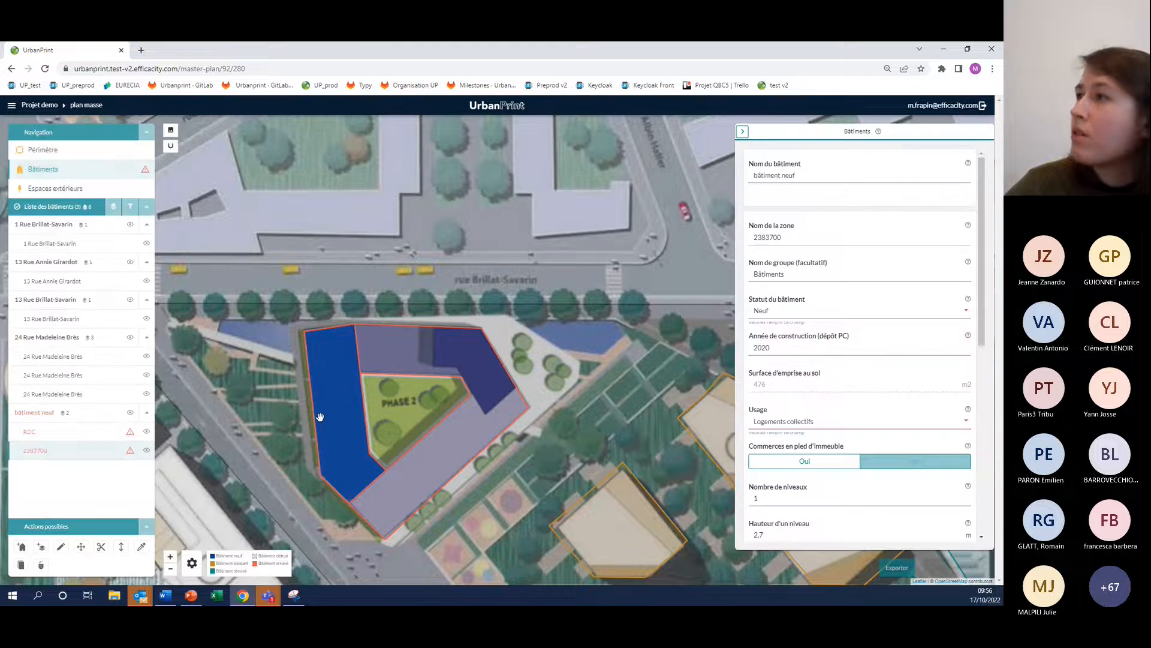
Rename the new western-wing zone as Etages
double_click(810, 240)
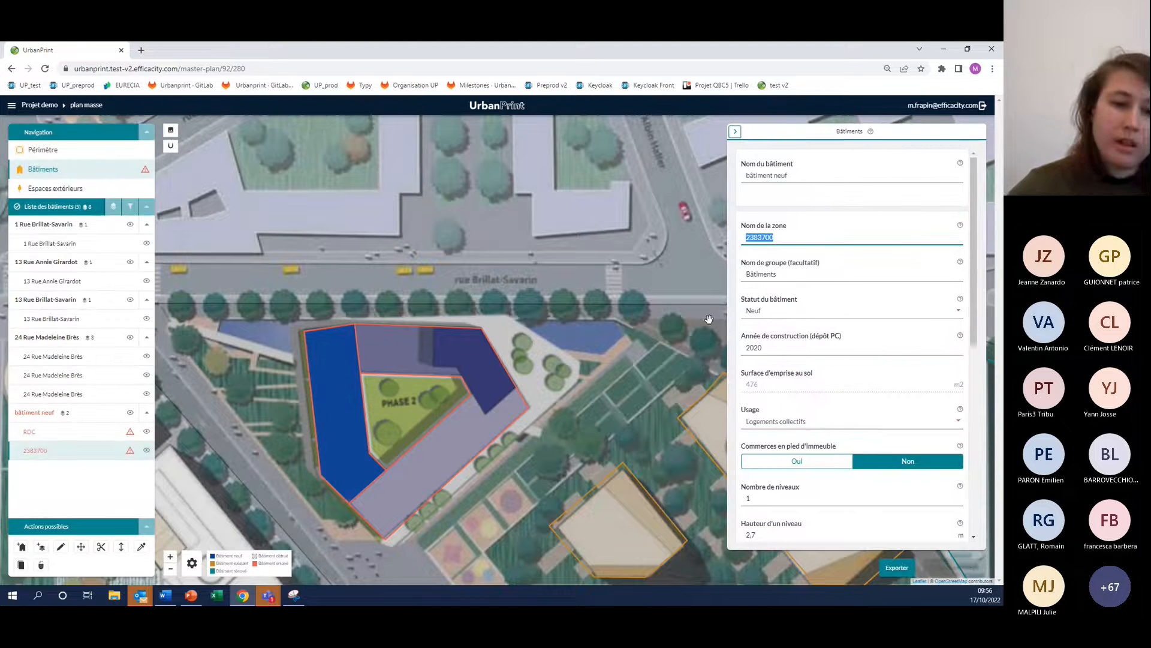
text(Etage)
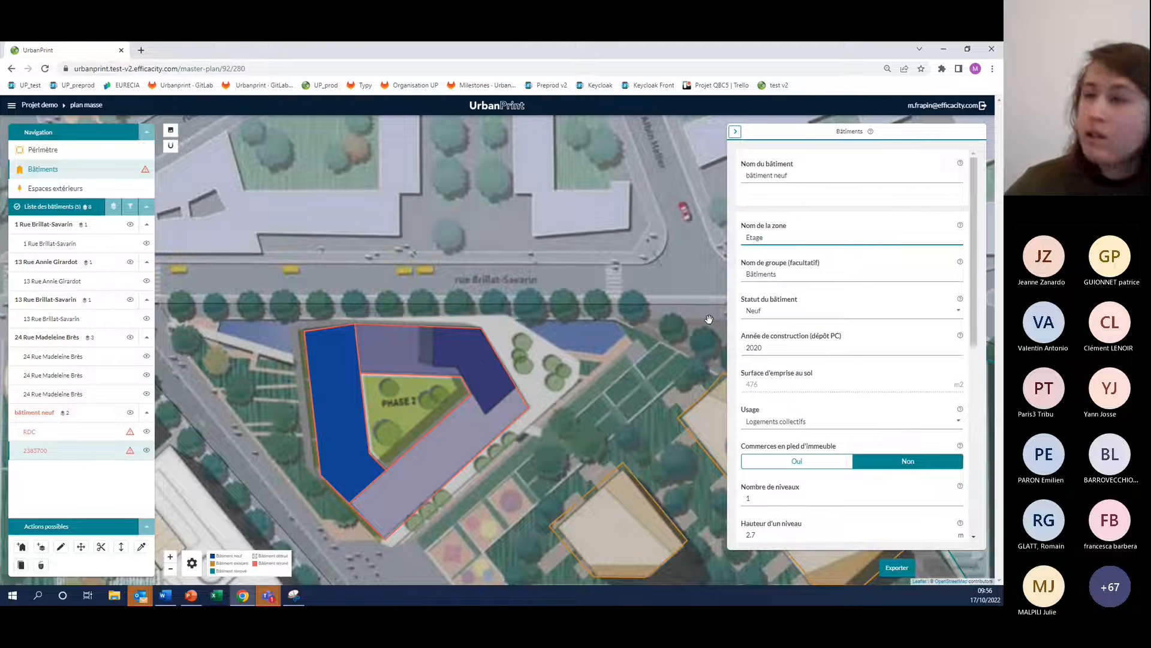
text(s)
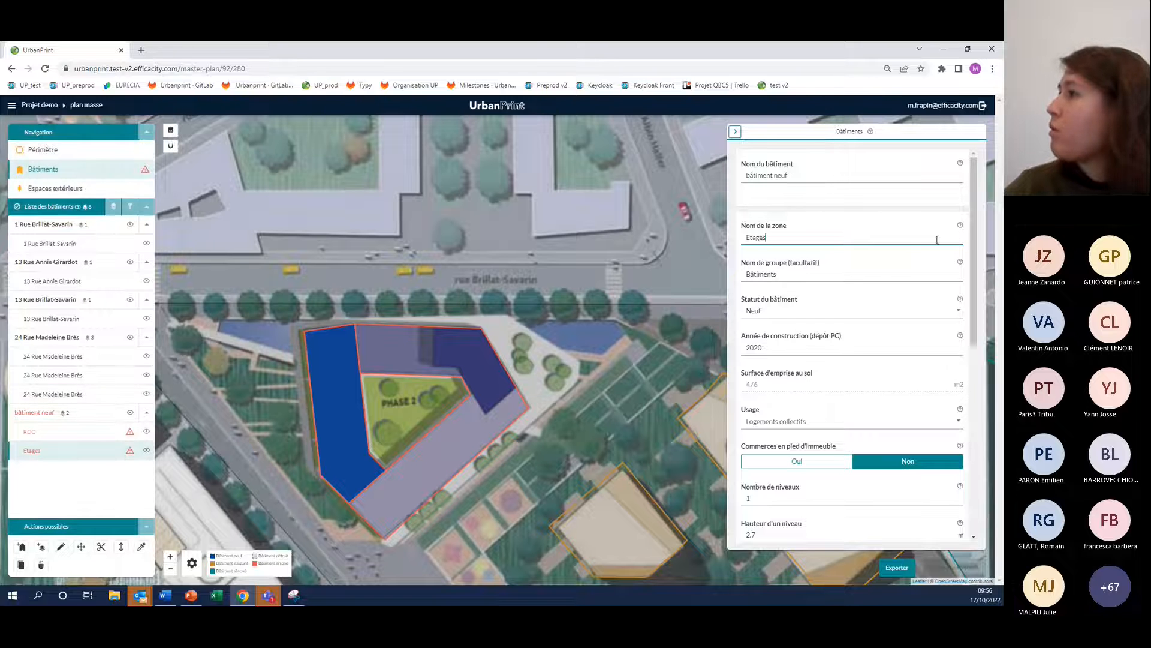
Set the Etages zone's number of levels to 4
scroll(978, 252, down, 2)
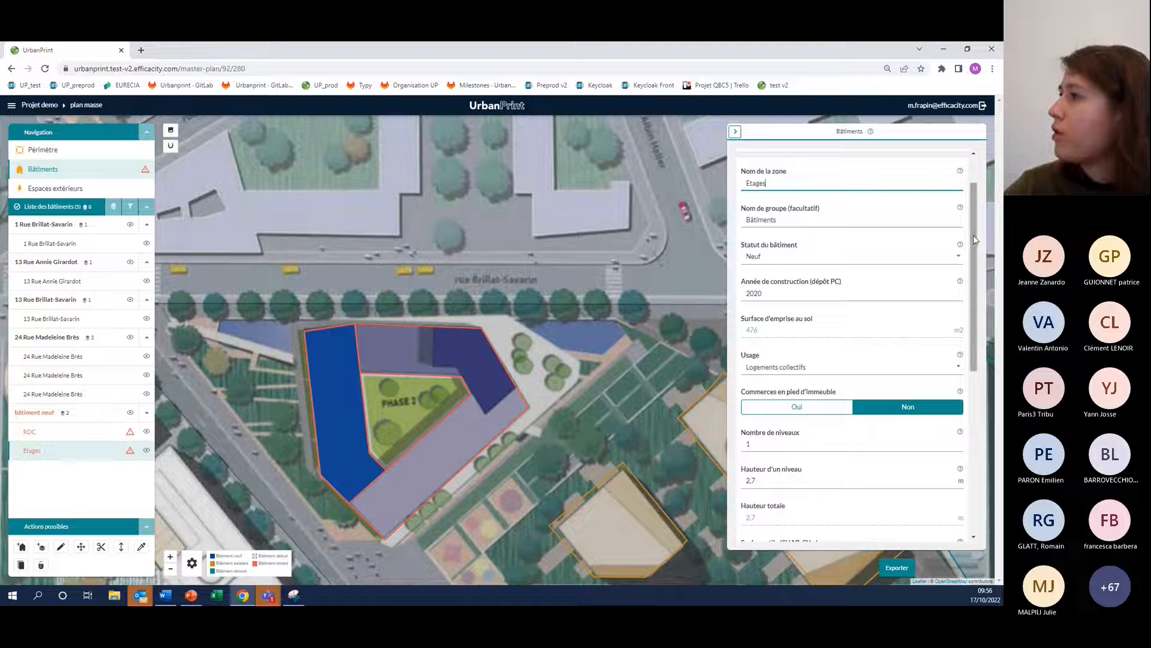
scroll(979, 277, down, 2)
scroll(978, 277, down, 1)
double_click(765, 334)
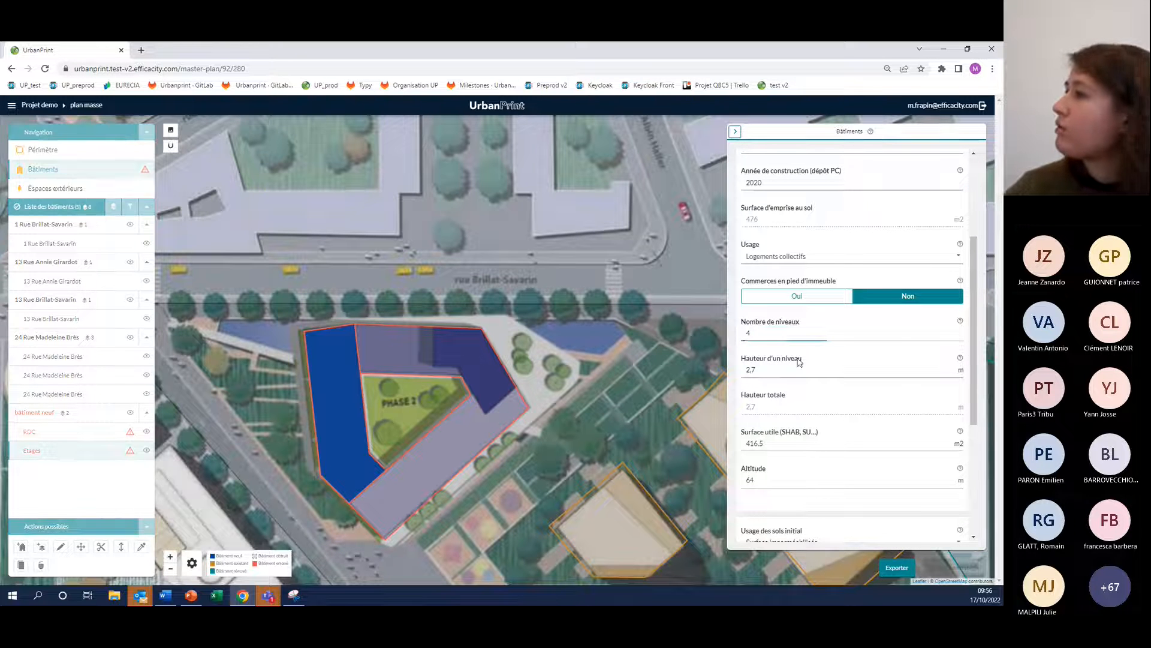
drag(975, 304, 982, 323)
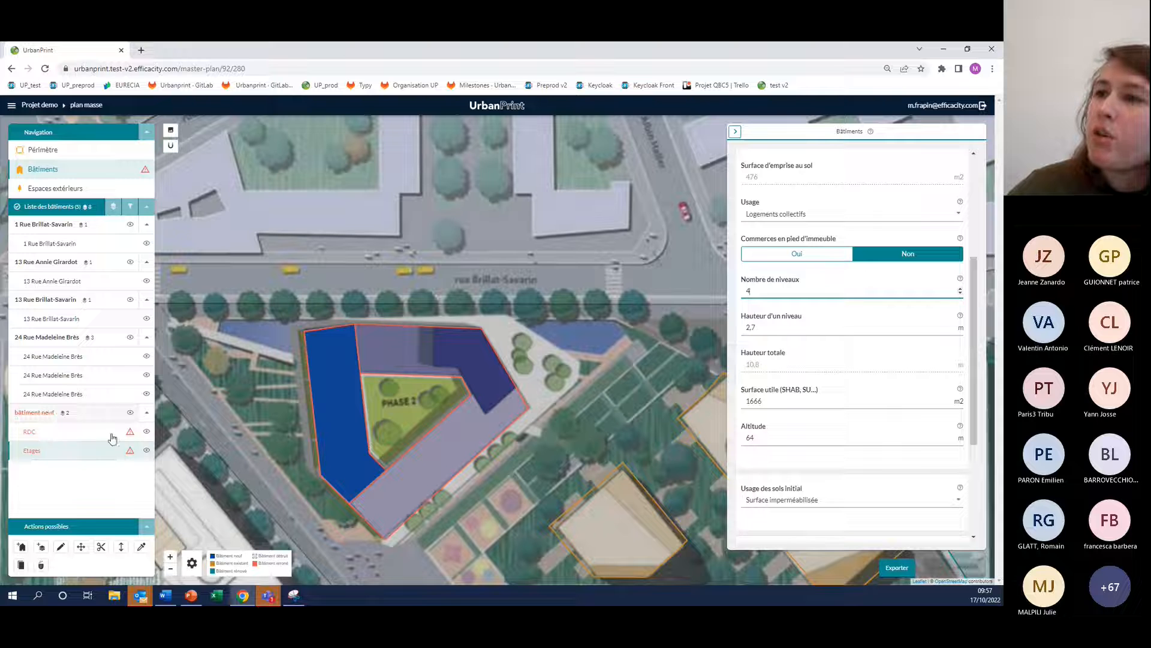
Set the Etages zone's altitude to 69.4 m so that it sits on top of the RDC zone
mouse_move(131, 438)
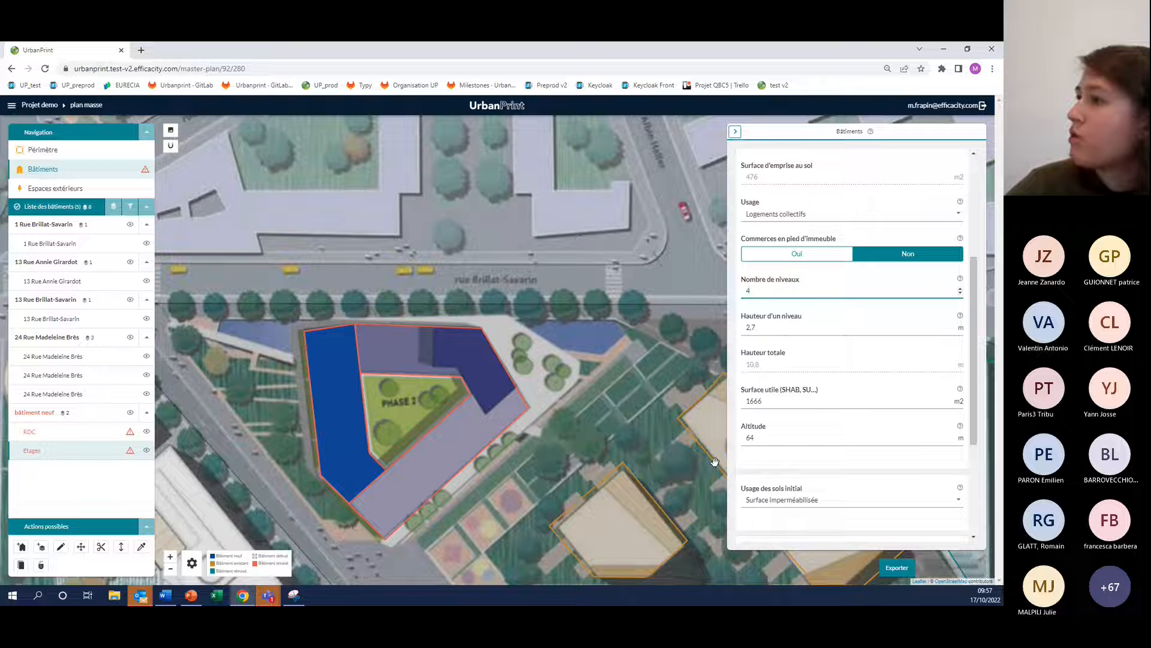
click(807, 439)
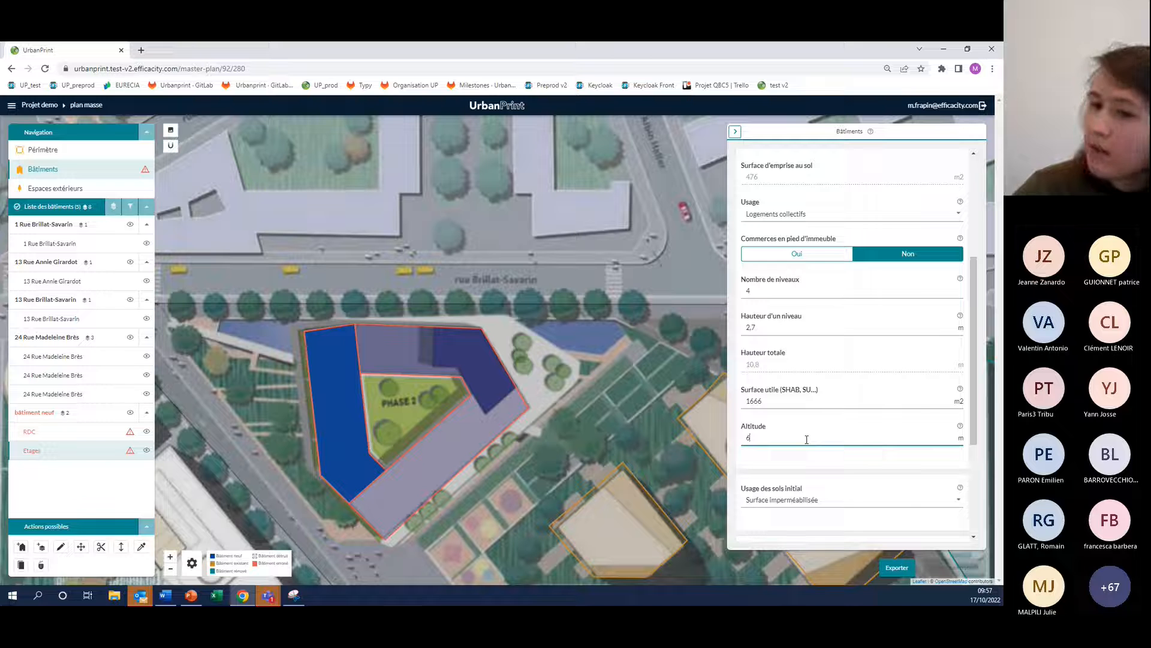
text(.4)
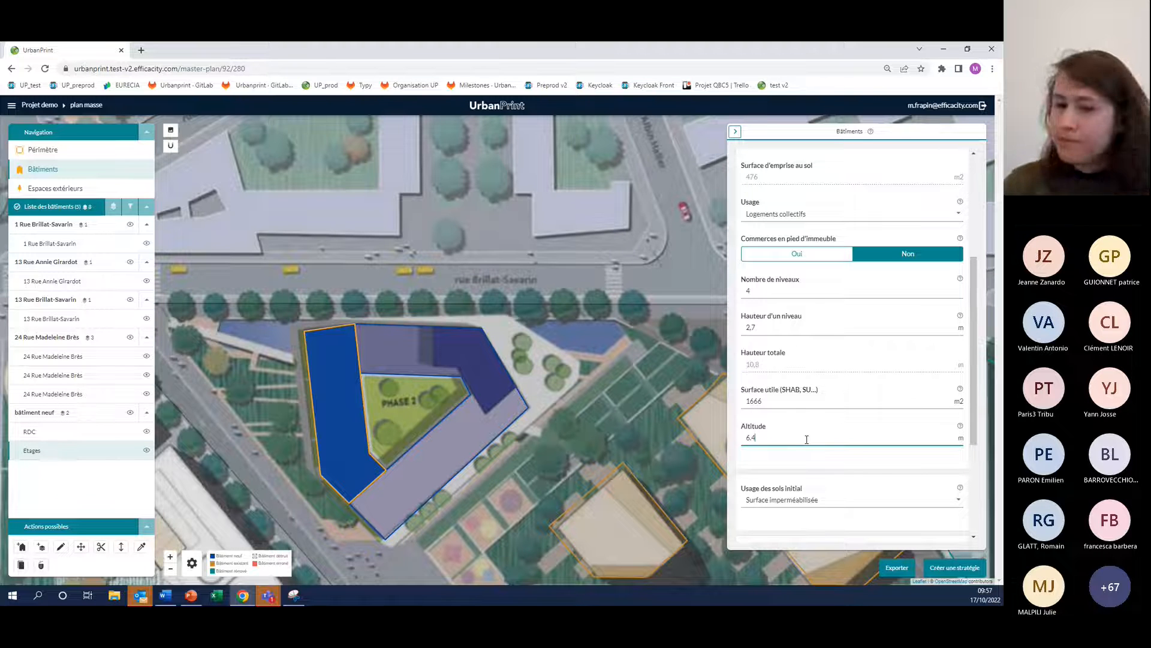
key(BackSpace)
key(BackSpace)
text(9.4)
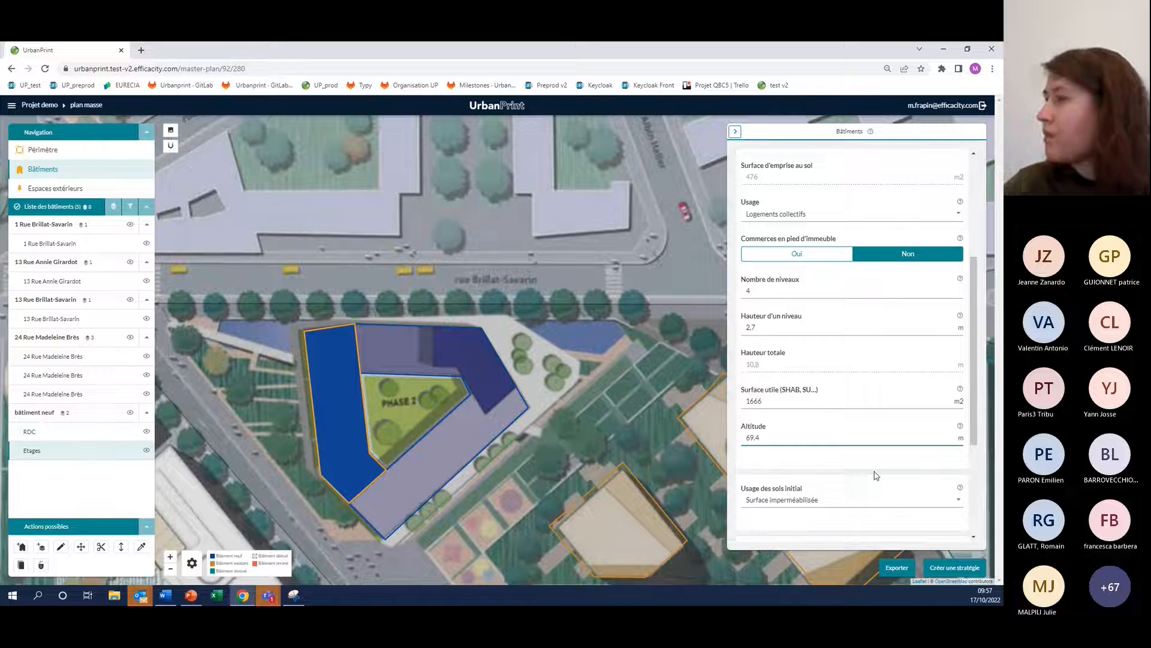
click(867, 473)
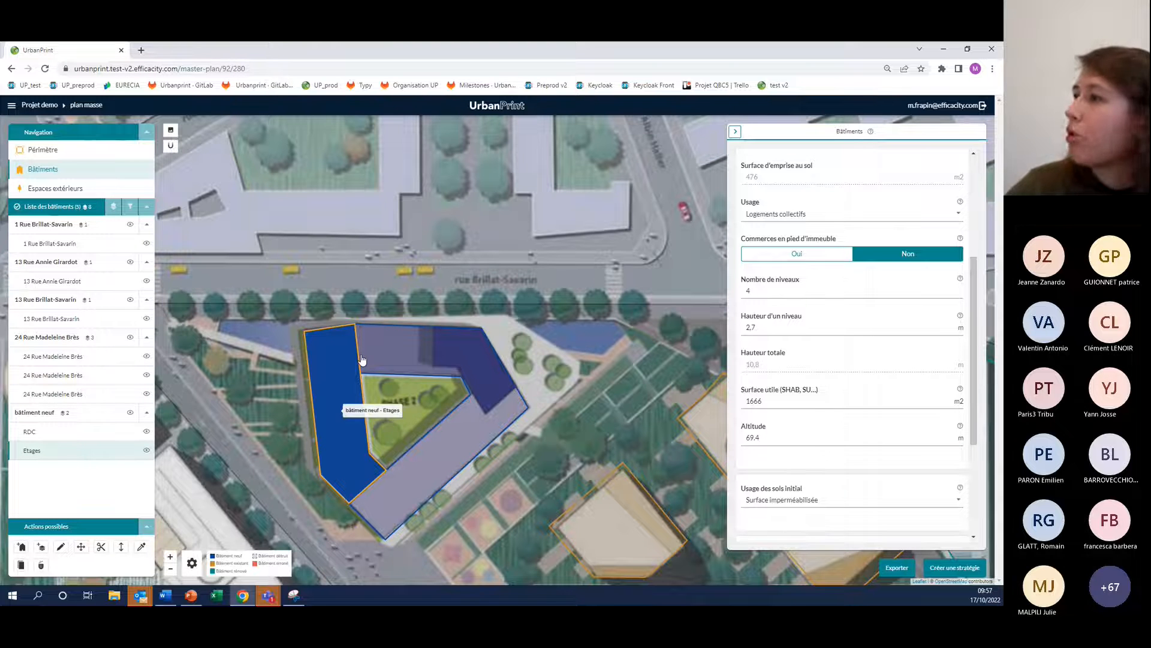
Switch to the outdoor spaces, add a new outdoor space and name it parc
scroll(398, 368, down, 2)
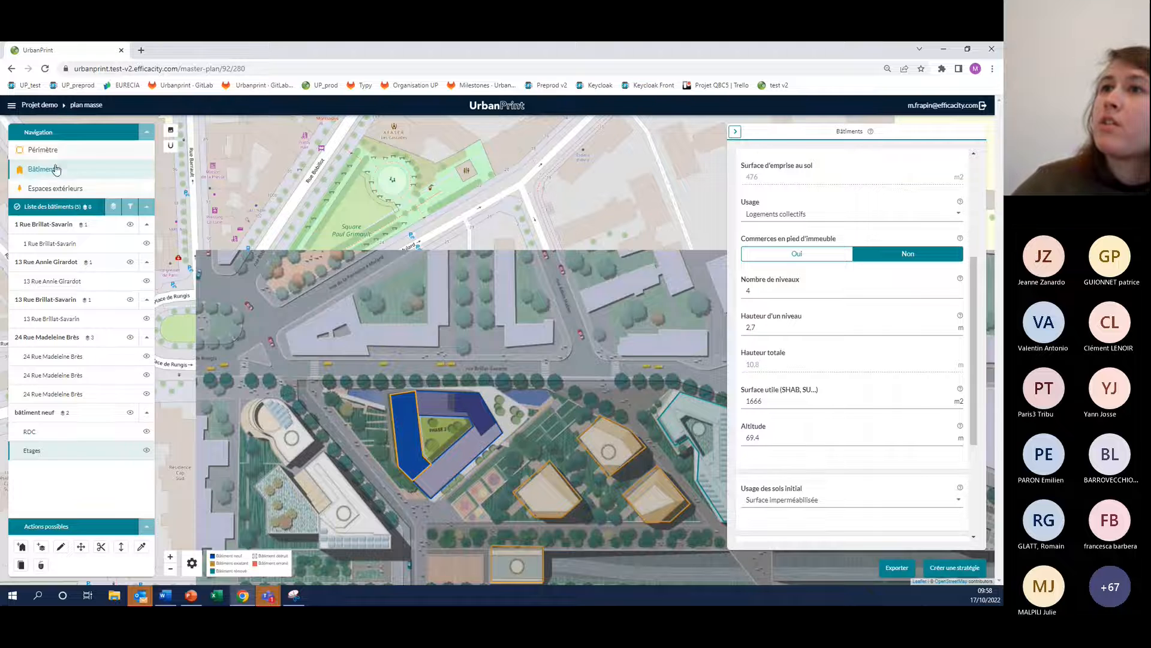
click(47, 188)
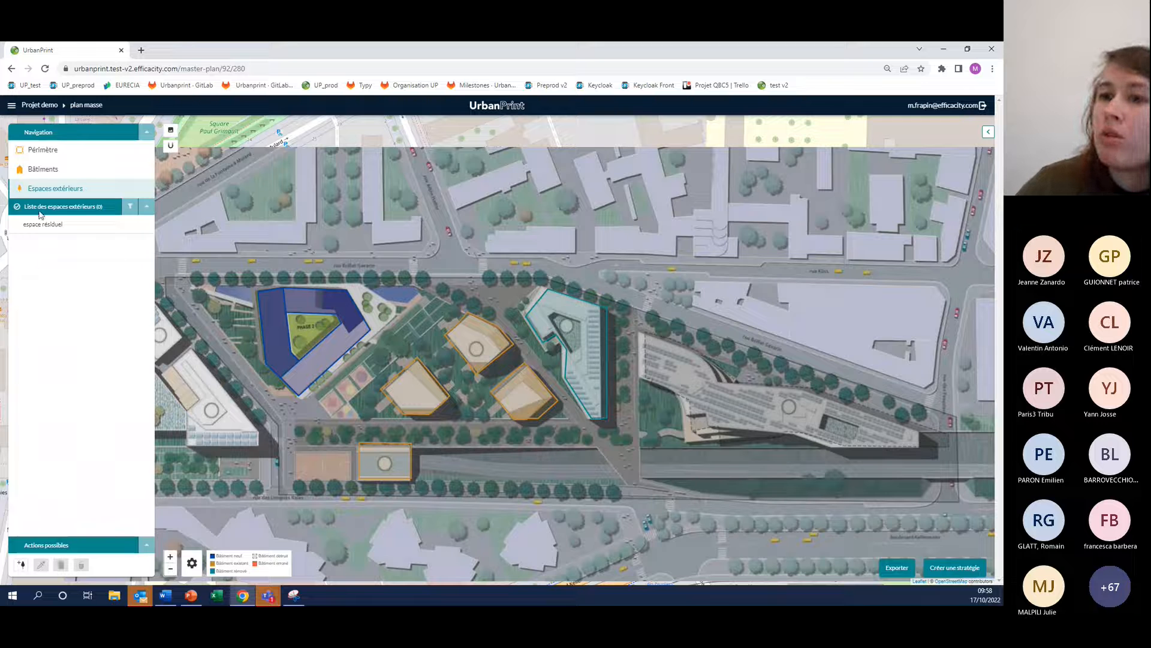
click(22, 565)
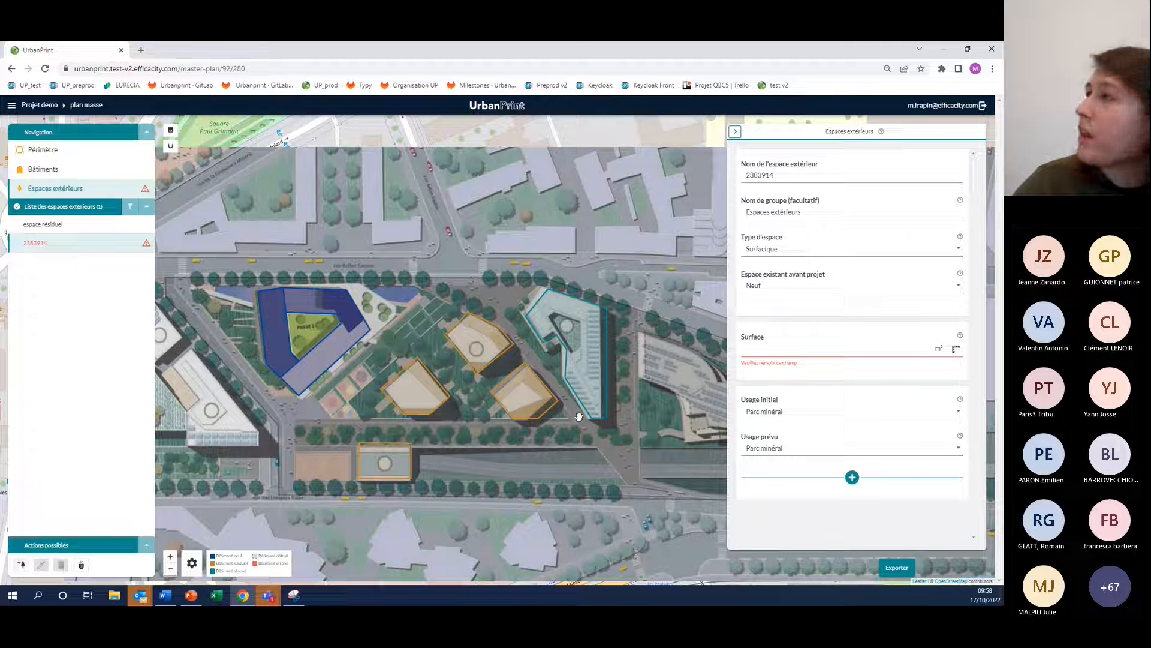
double_click(788, 177)
text(parc)
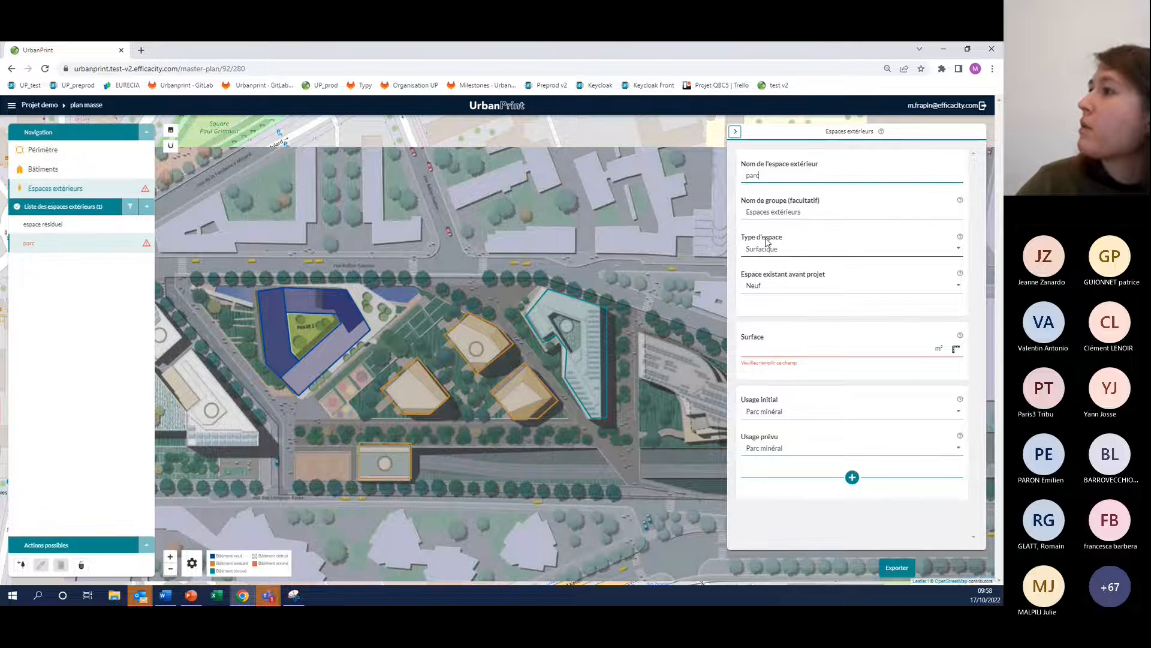
Review the parc's space type and pre-project status options, choosing Surfacique and Neuf
click(765, 254)
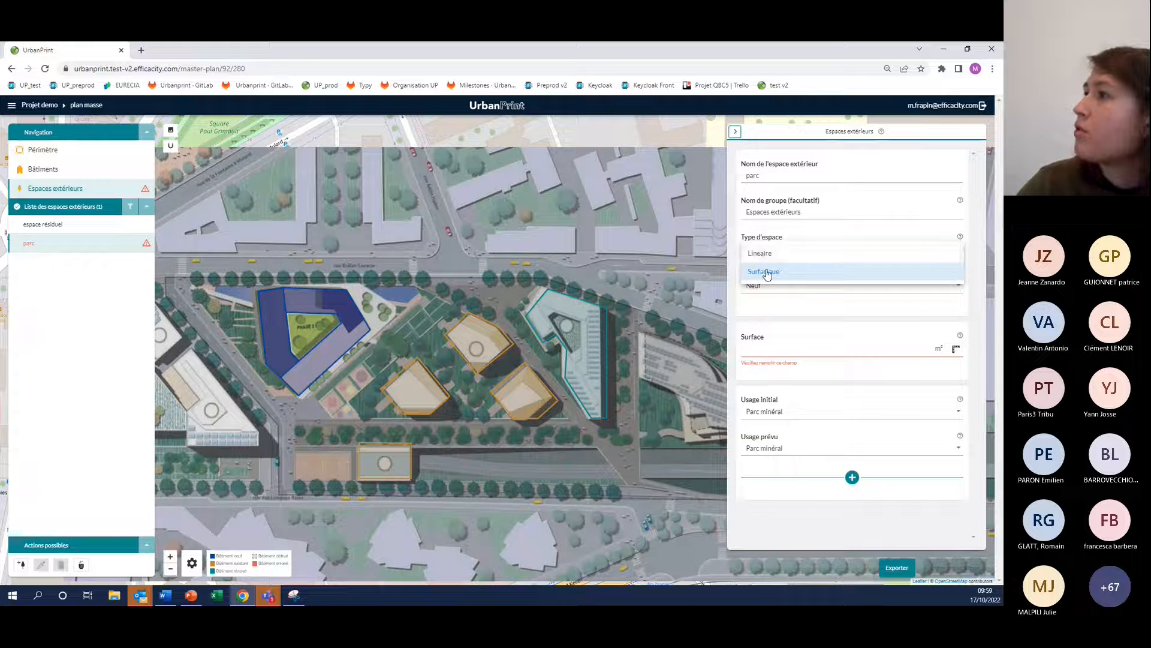
click(767, 273)
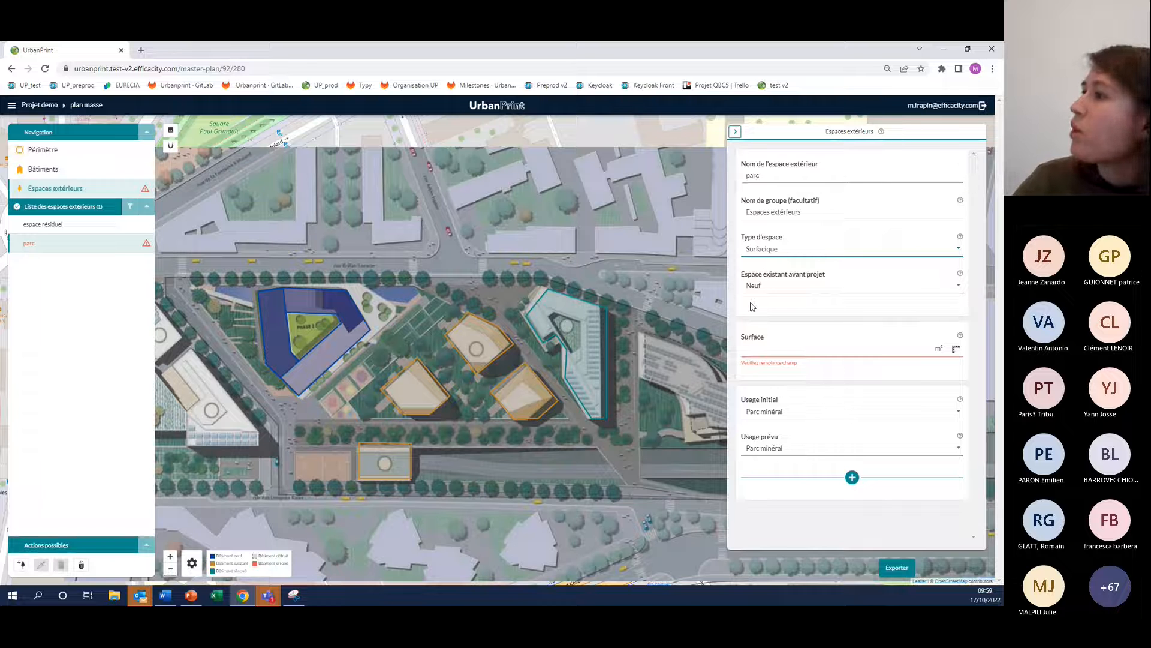
click(772, 285)
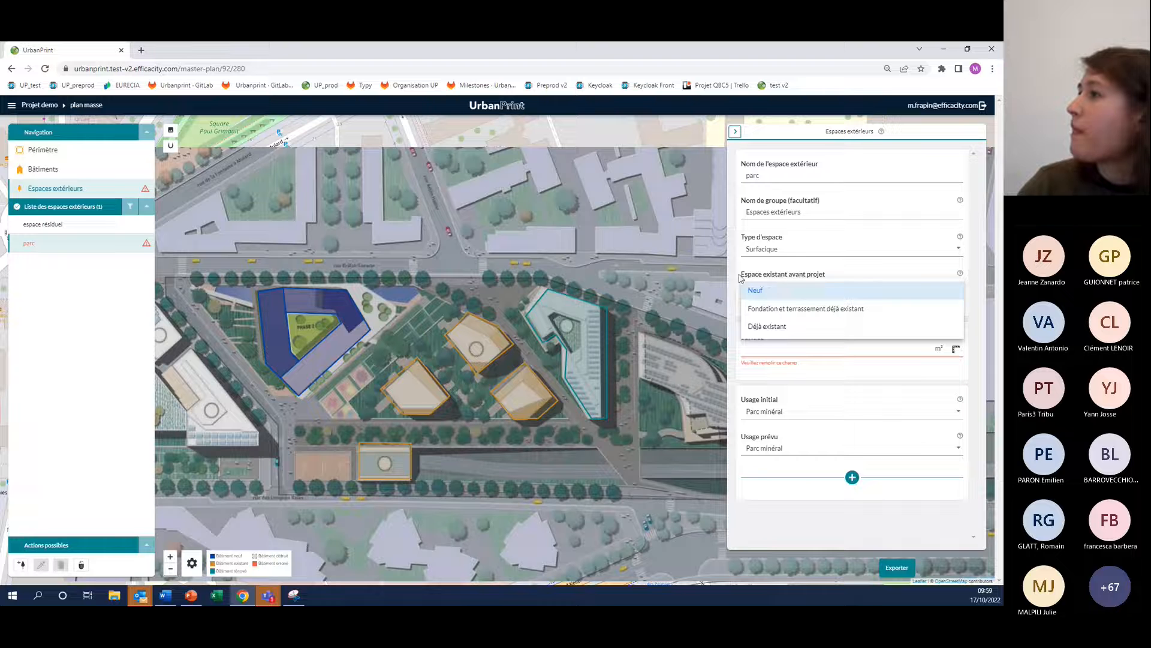
click(855, 291)
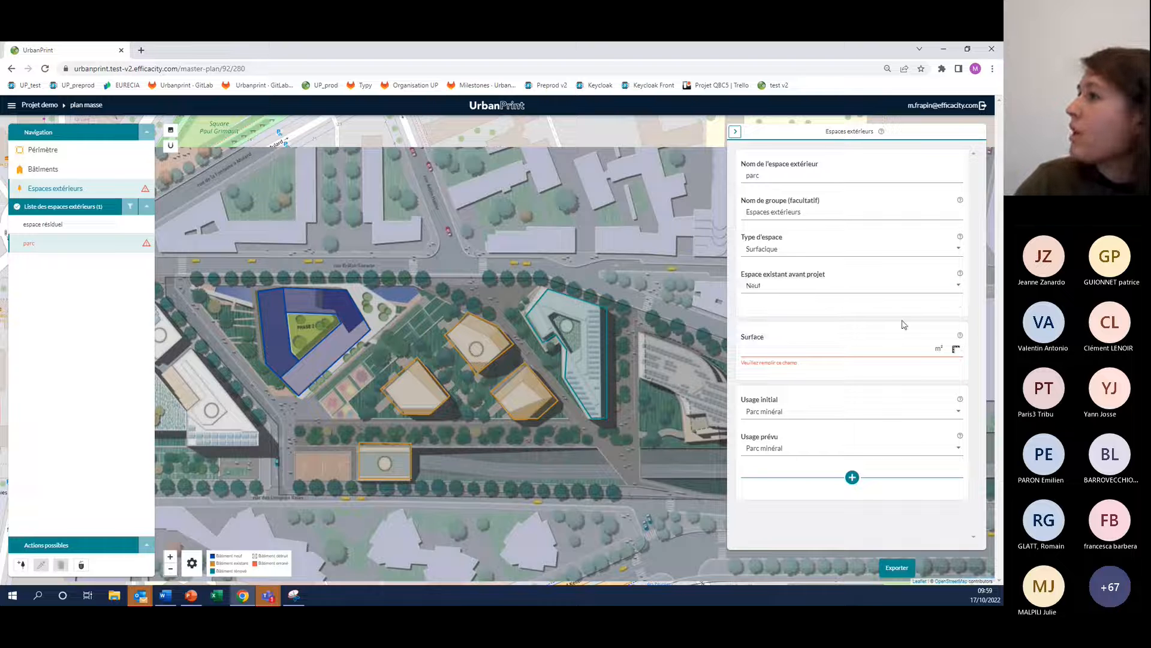
Set the parc's surface to 1000 m²
click(815, 347)
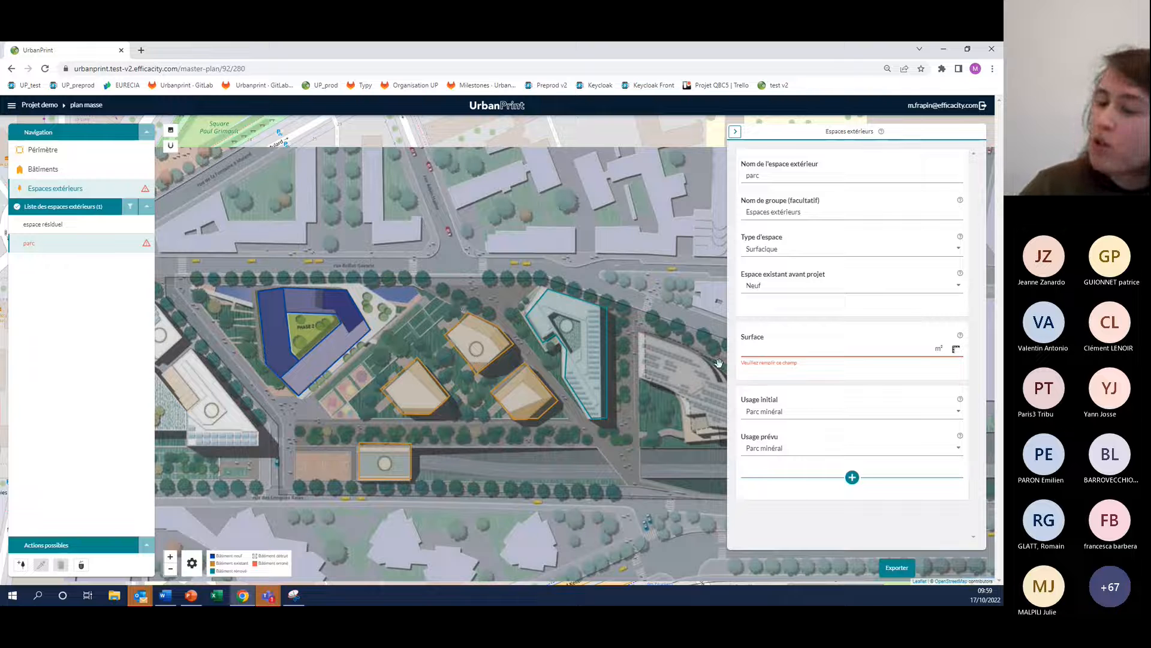
text(100)
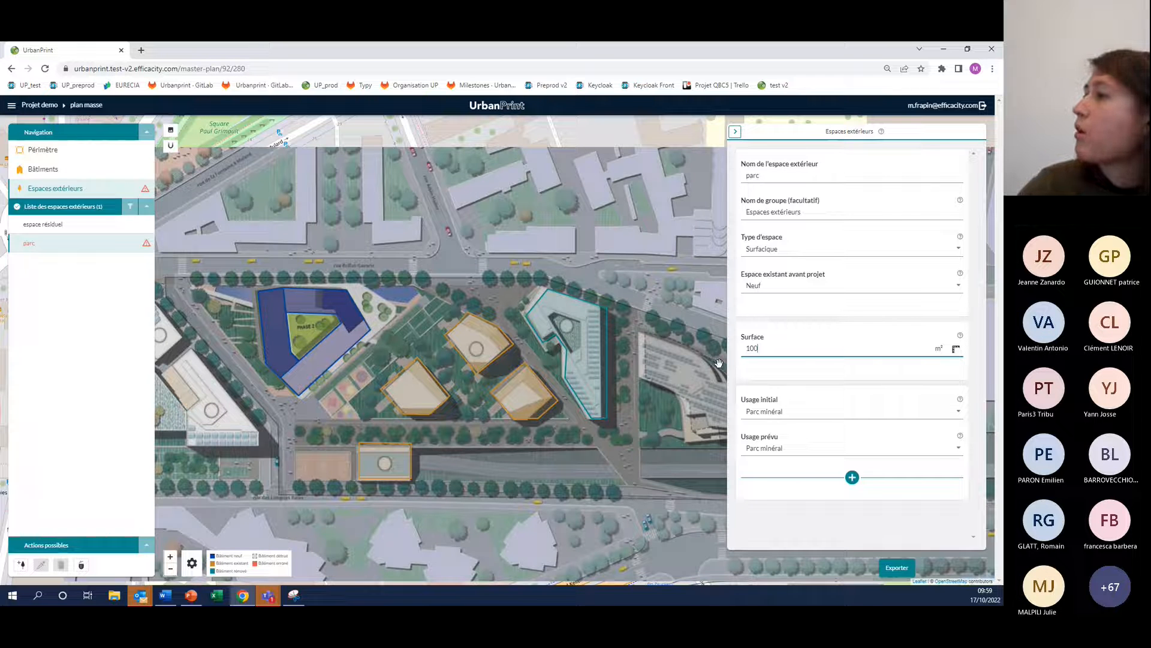
text(0)
click(770, 320)
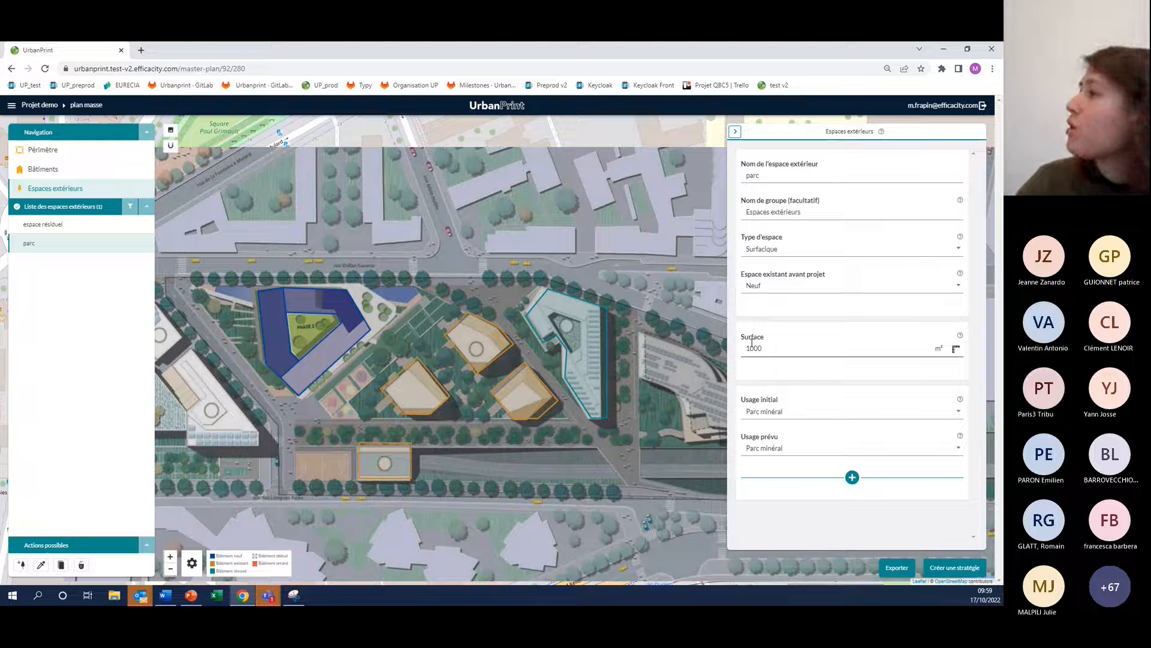
Replace the parc's surface with about 961 m² by tracing a four-corner polygon over the strip beside the new building
click(956, 350)
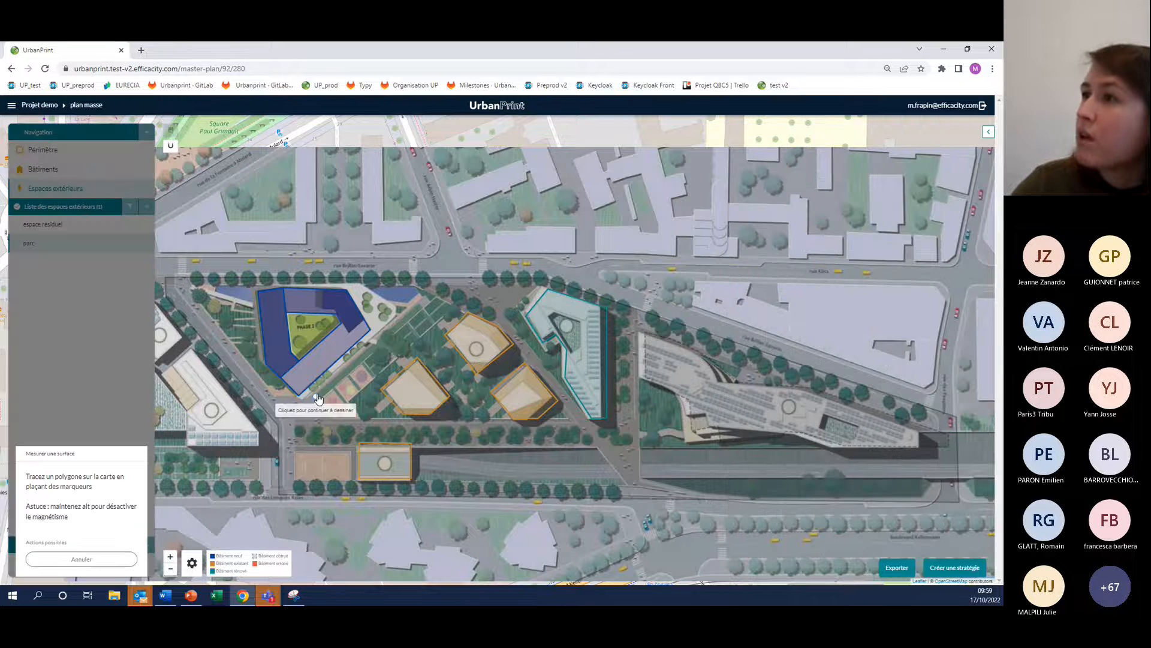
click(429, 293)
click(456, 307)
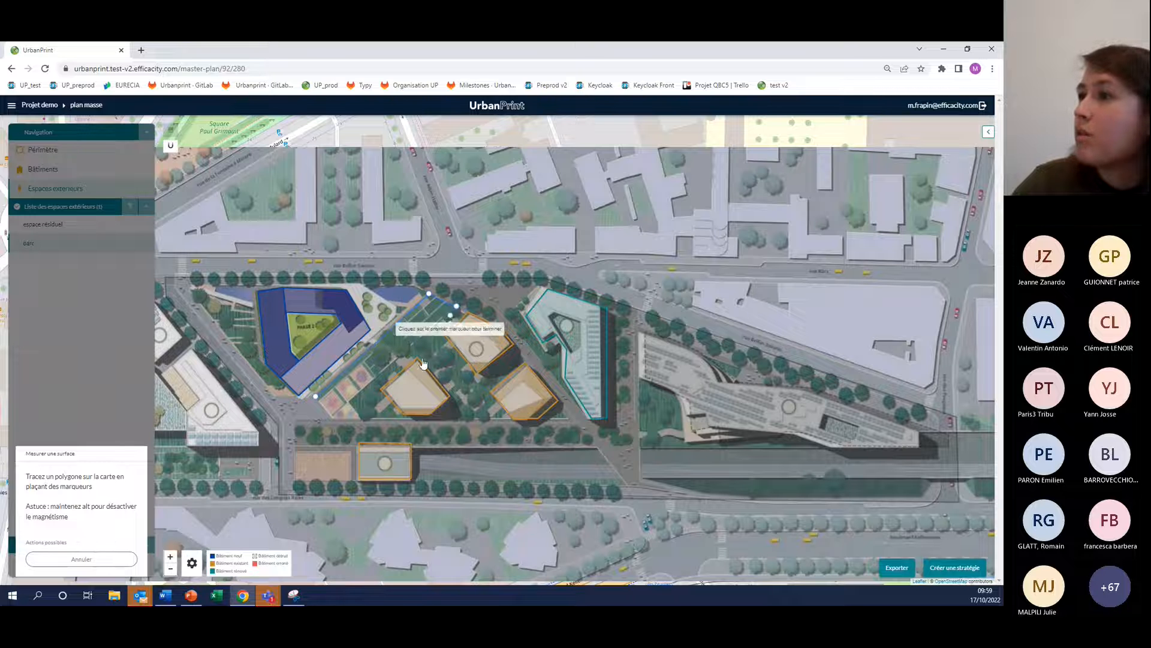
click(333, 417)
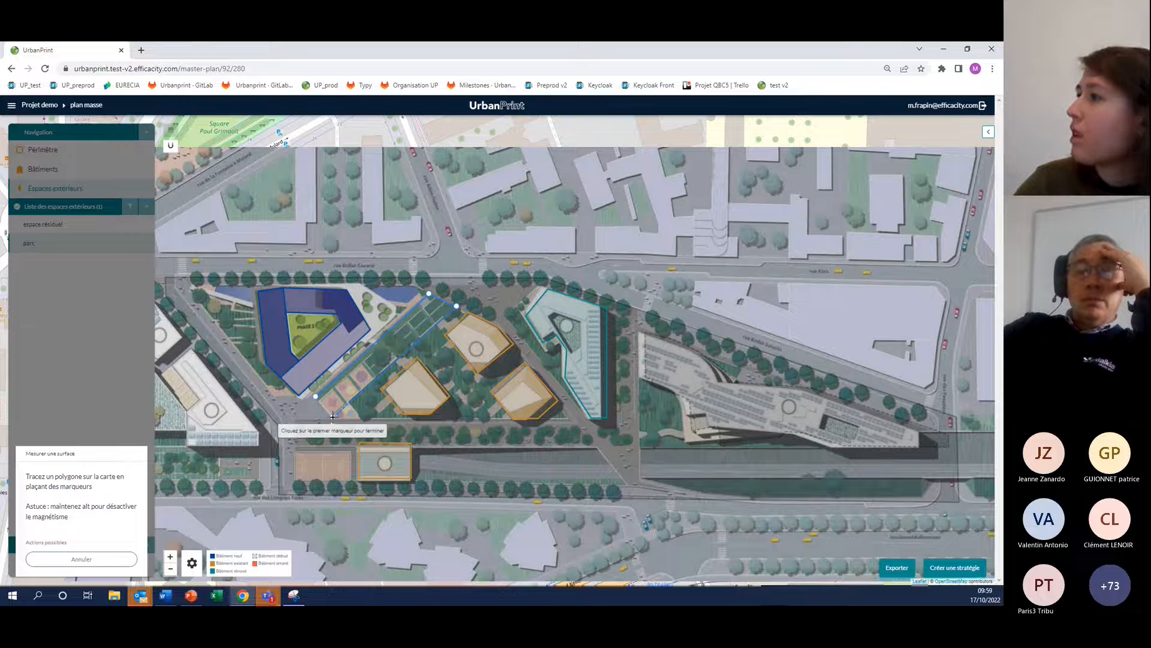
click(315, 396)
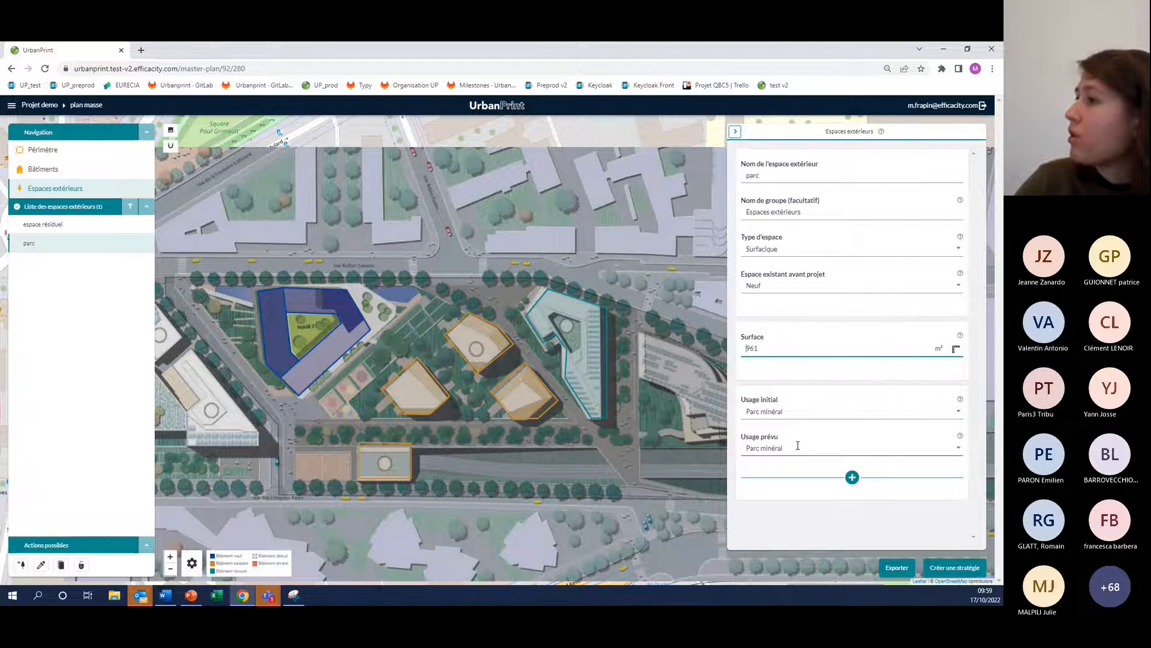
Set the parc's planned use to Parc végétalisé, with its planned land use at 0% Parking and 10% Piste cyclable
click(958, 448)
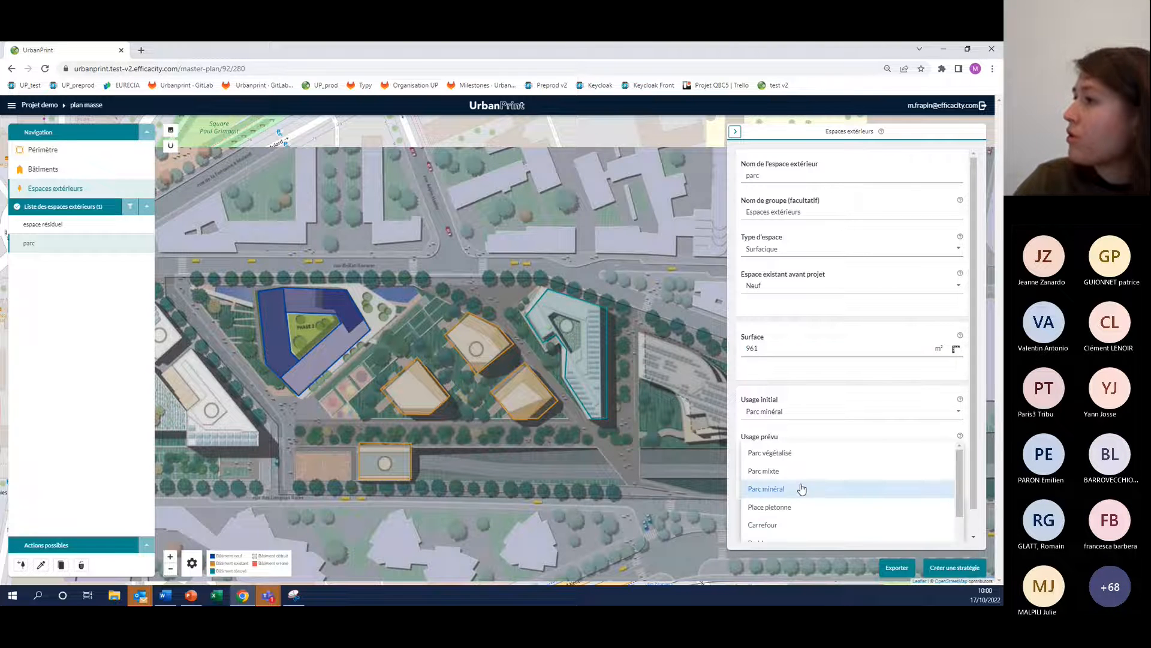
click(790, 454)
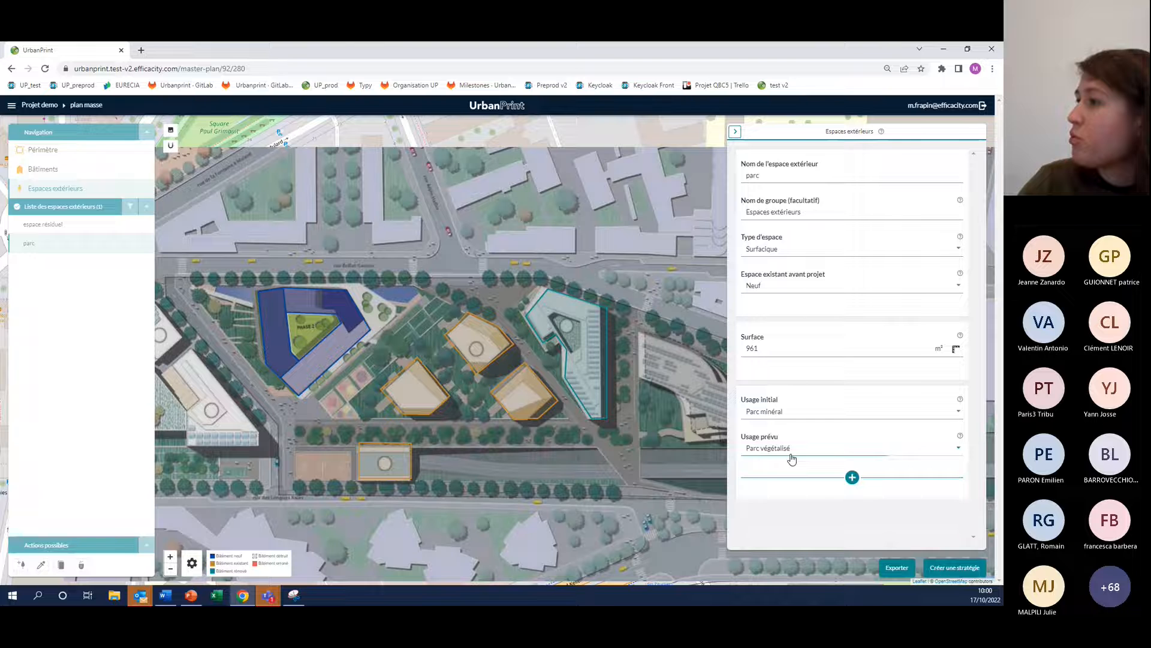
click(852, 477)
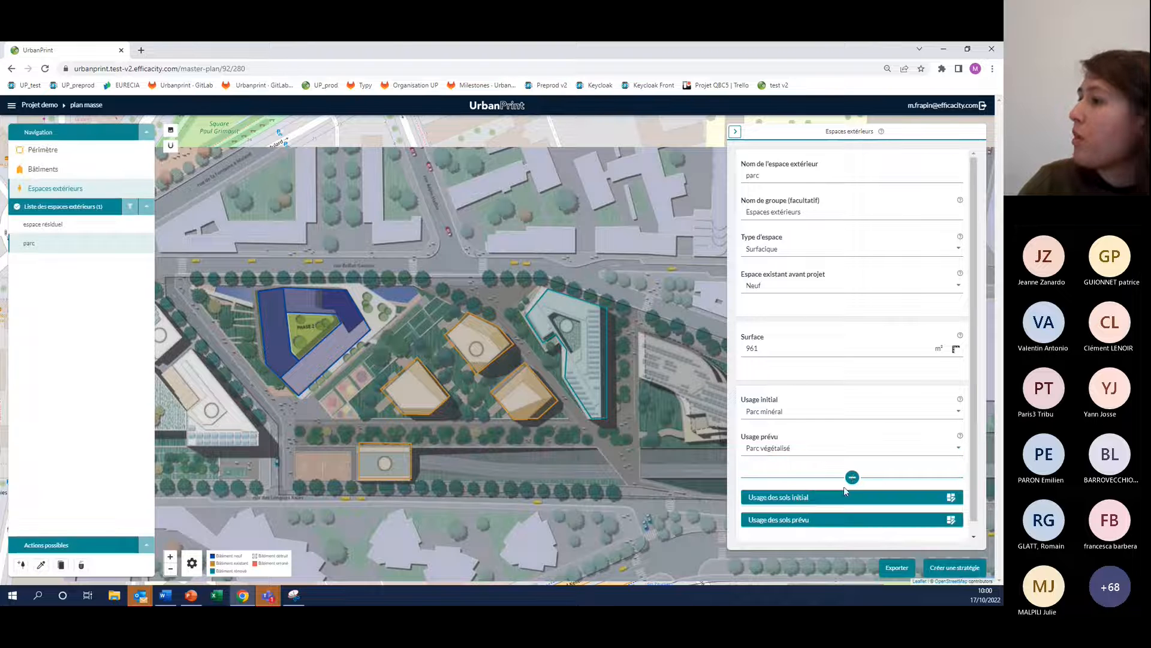
click(770, 525)
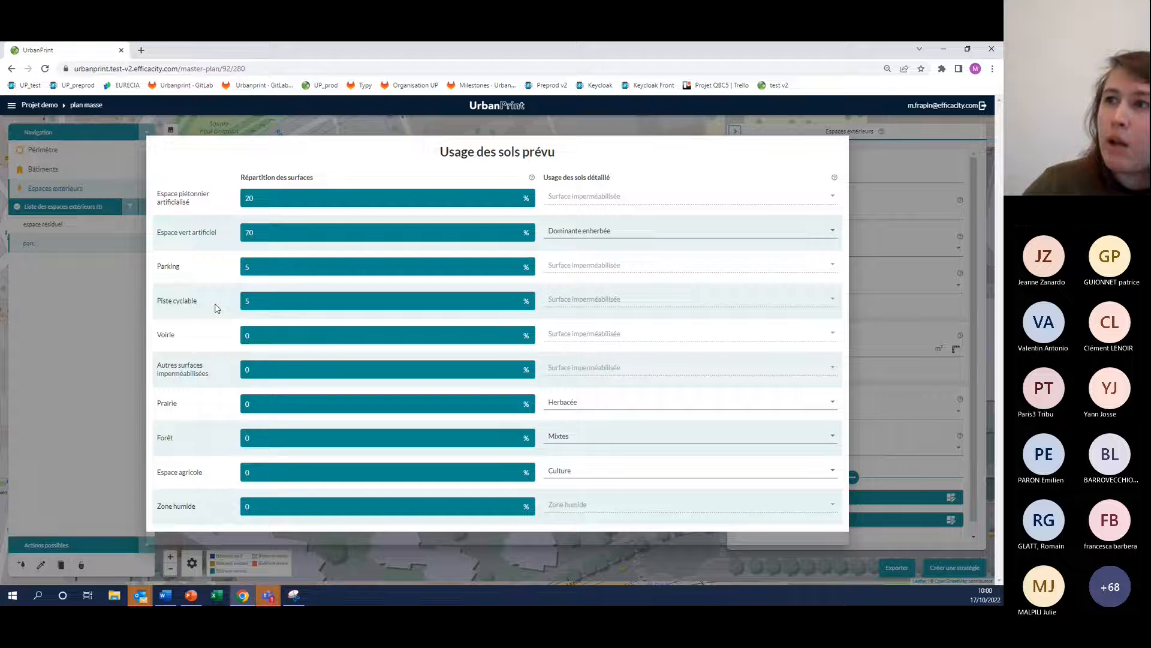
drag(254, 267, 223, 262)
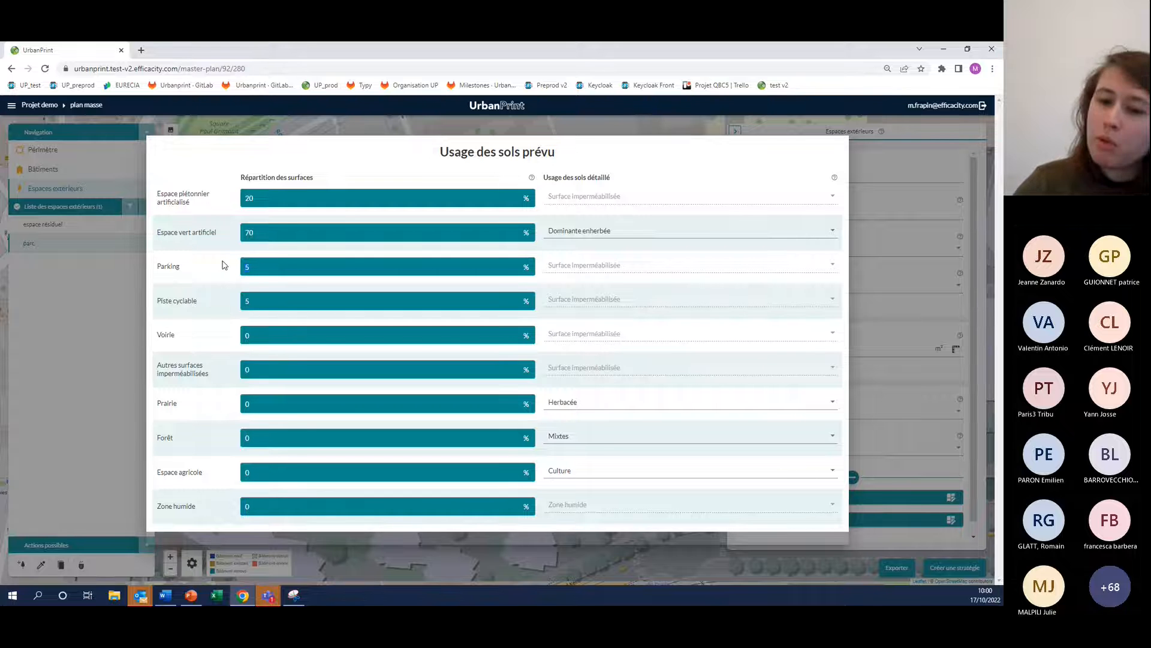
text(0)
drag(254, 301, 226, 300)
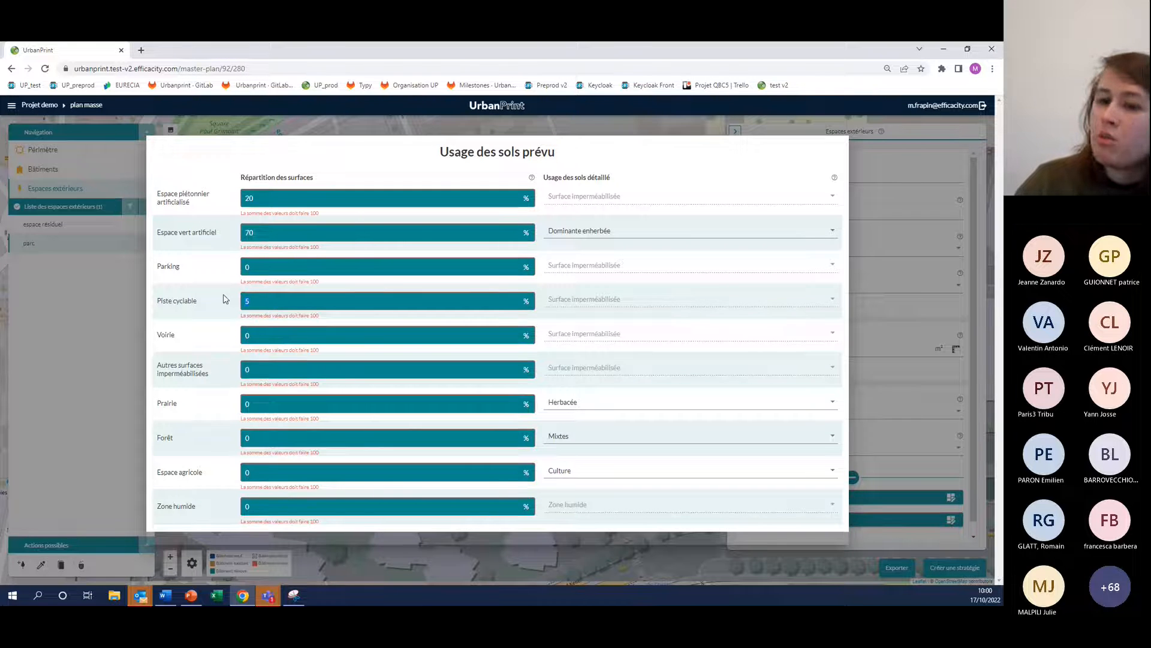
text(10)
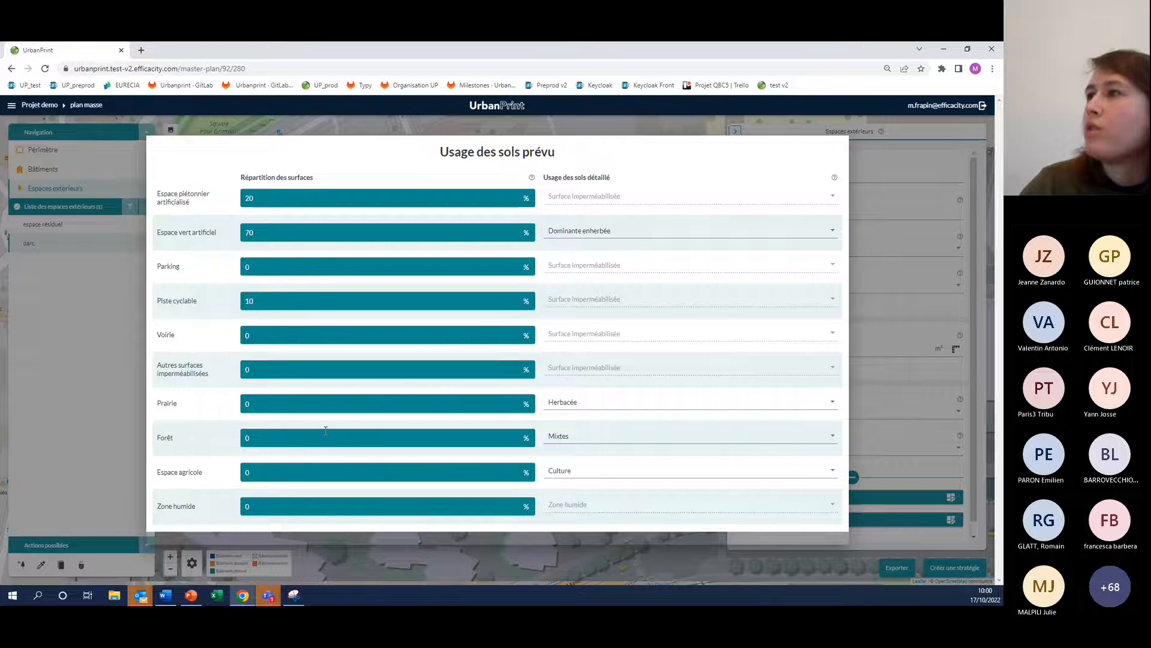
click(240, 120)
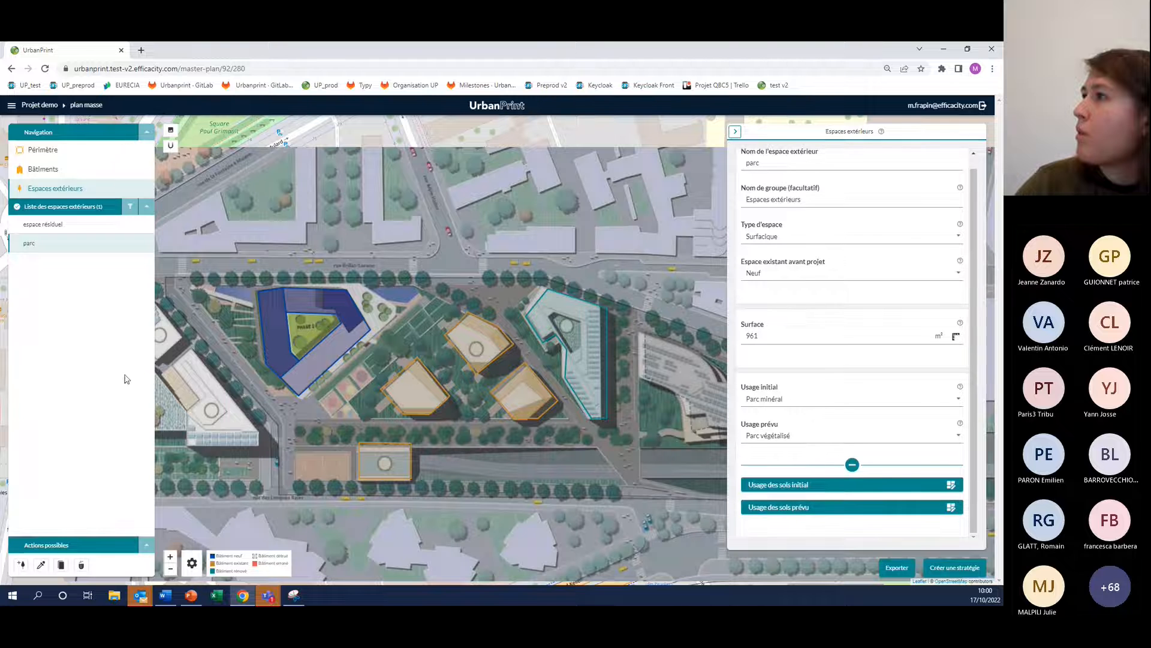
Add another outdoor space, name it rue and set its space type to Linéaire
click(20, 564)
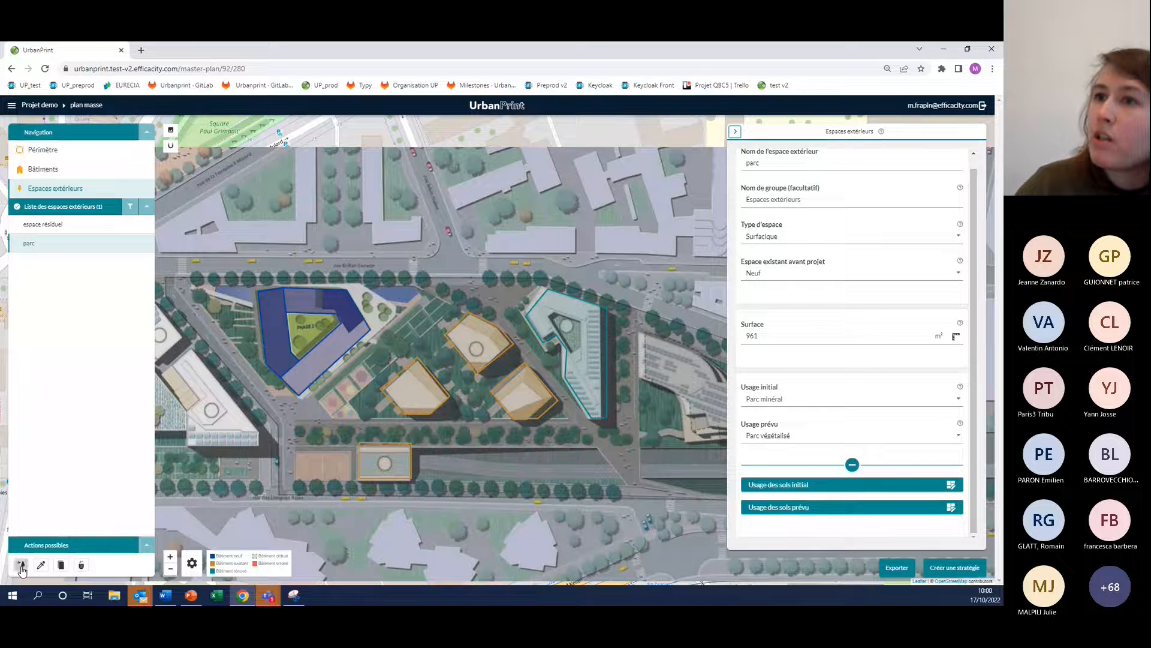
click(806, 173)
key(ctrl+a)
text(rue)
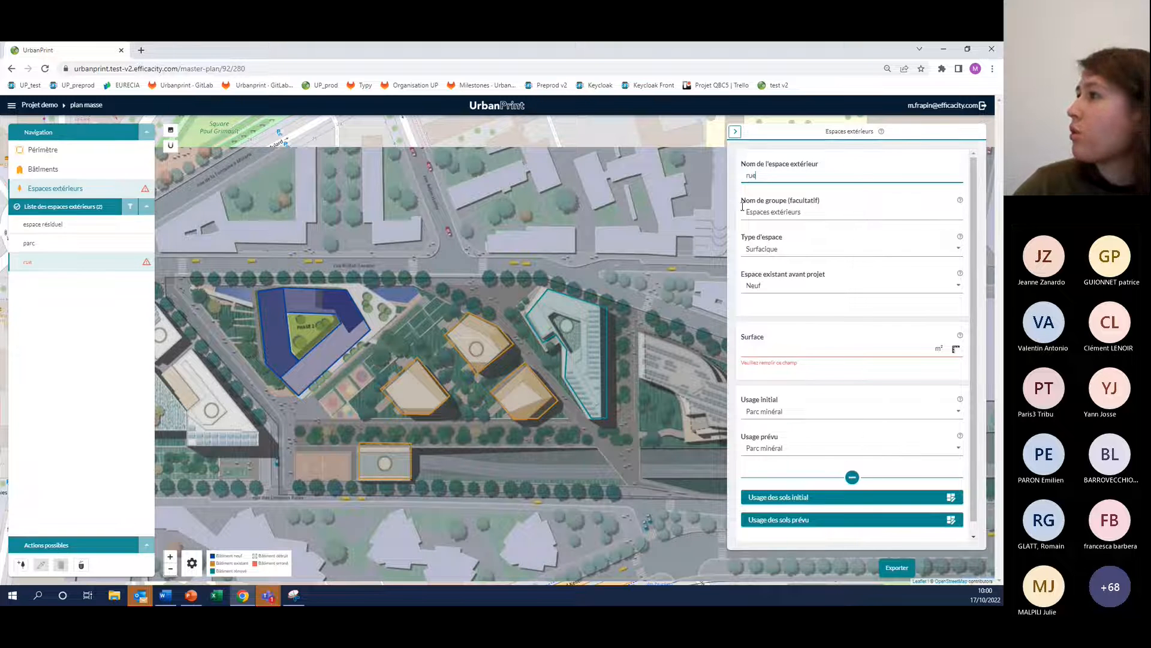
click(780, 249)
click(760, 253)
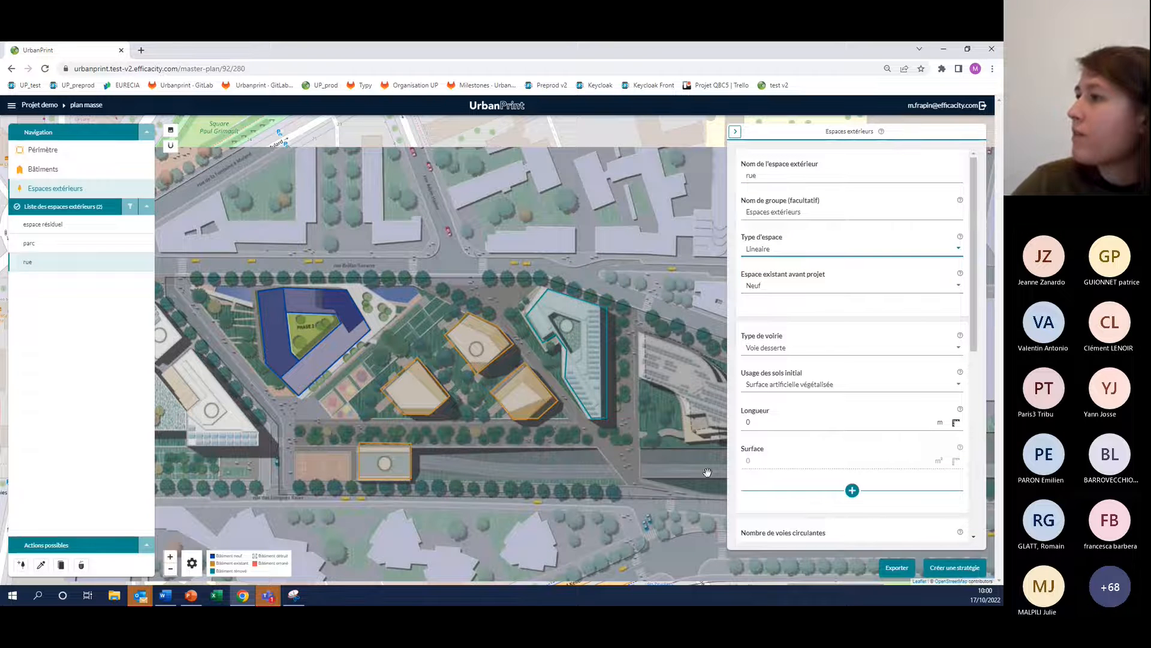
Set the rue's length to about 137 m by tracing a line along the tree-lined street below the existing buildings
drag(653, 513, 620, 444)
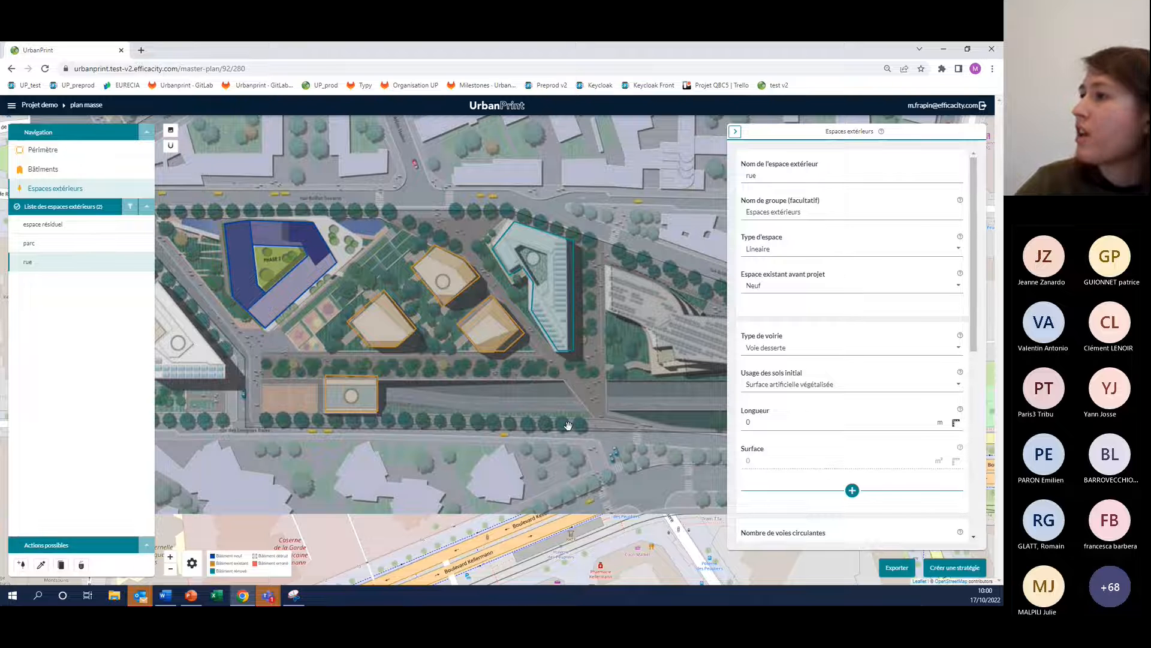
click(955, 422)
click(261, 367)
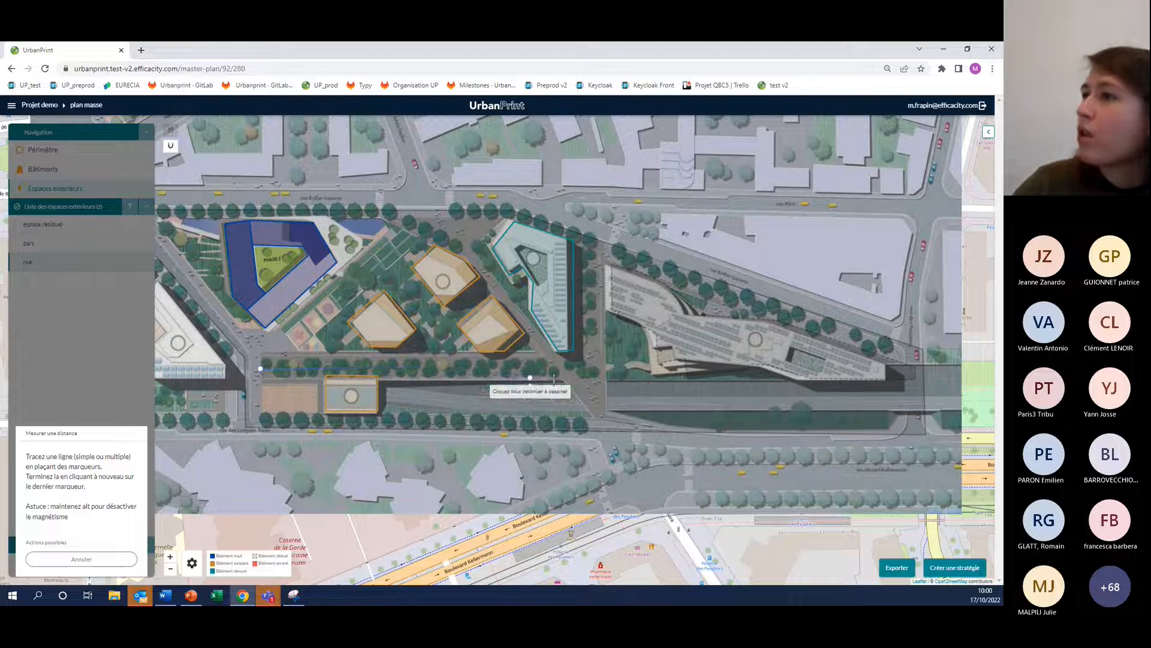
click(552, 366)
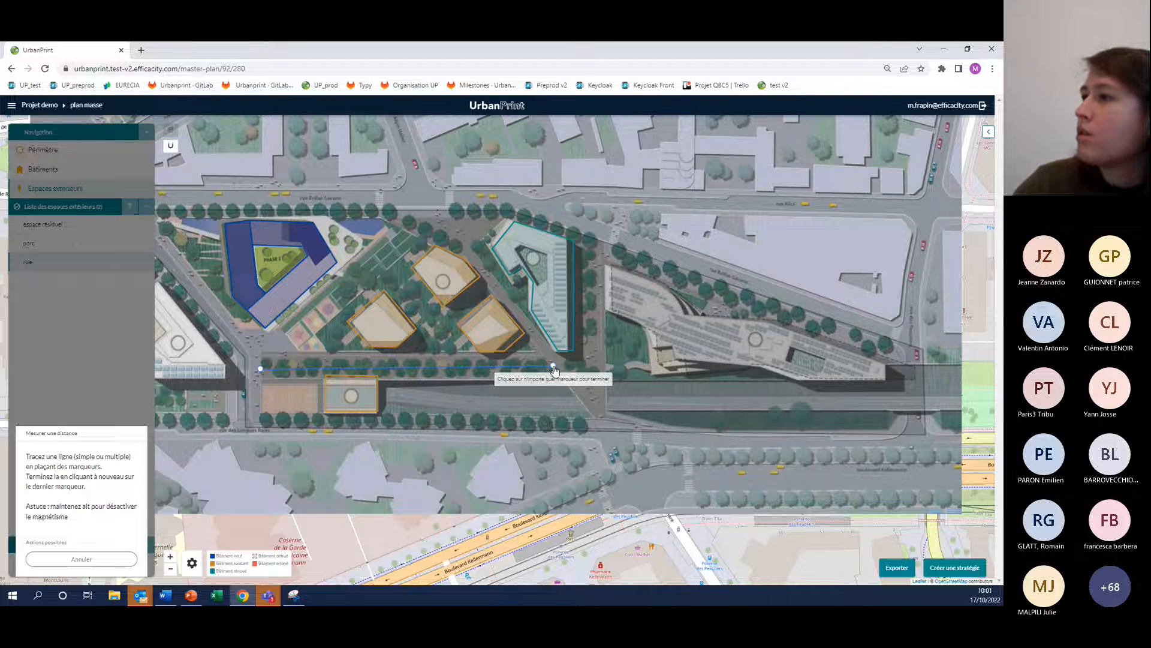
click(553, 367)
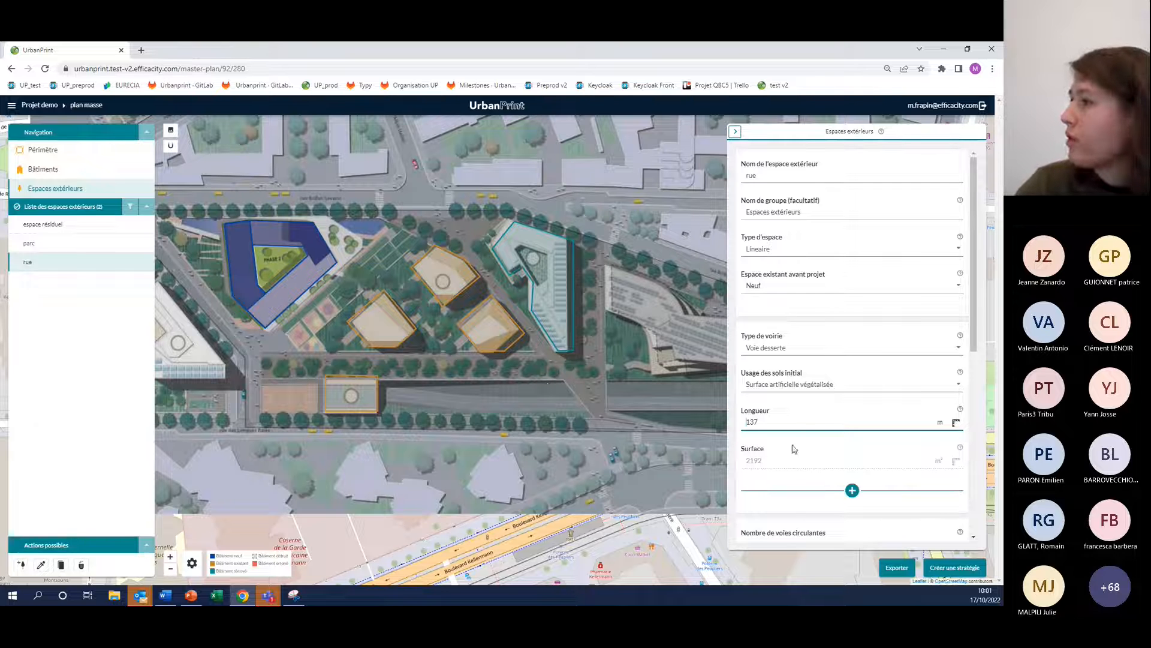
Examine the rue's settings for traffic lanes, parking strips, cycle track, planted strips and pavements, including their detailed widths
drag(978, 264, 976, 361)
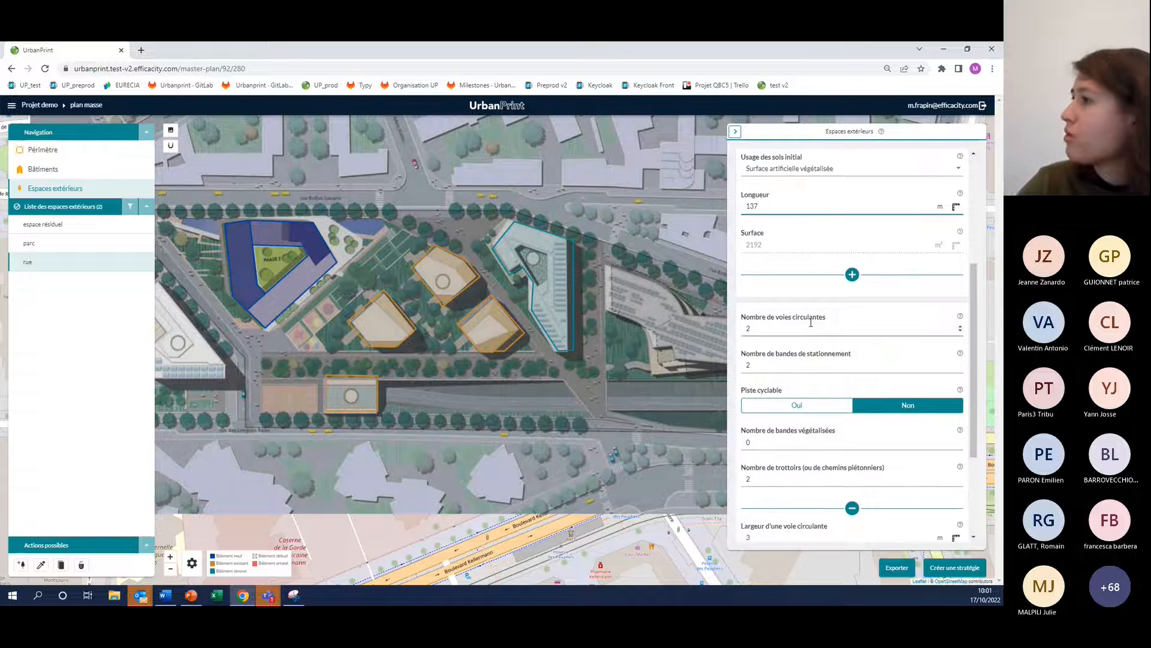
drag(972, 289, 991, 344)
click(853, 401)
drag(853, 402, 851, 514)
click(852, 514)
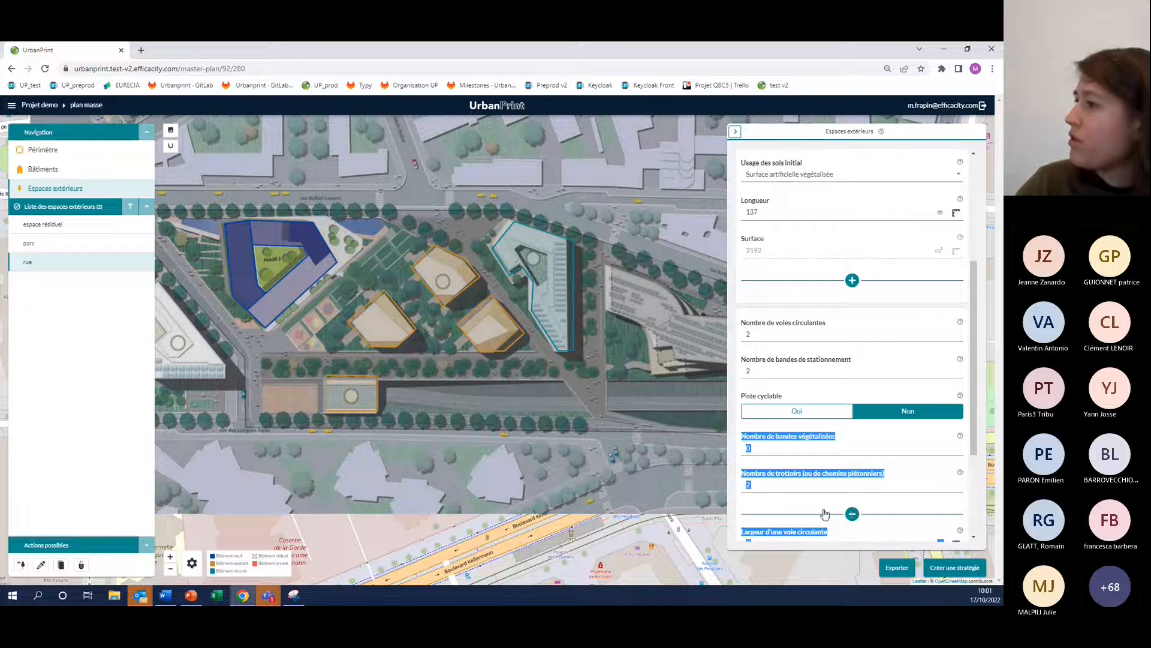
click(827, 514)
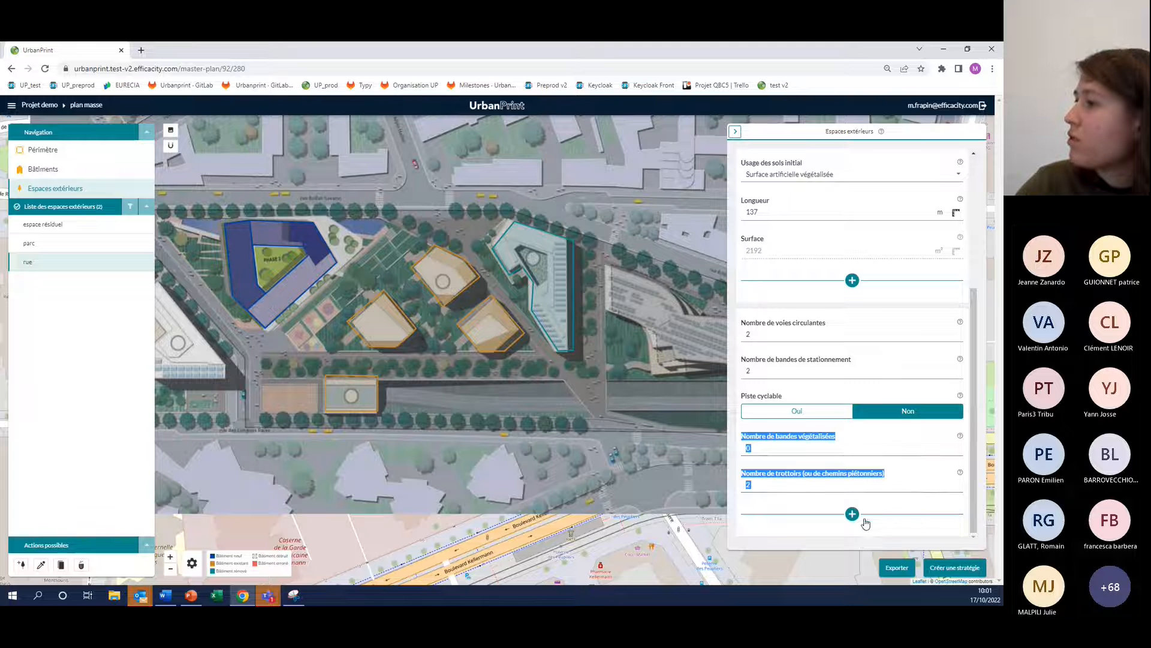
click(852, 514)
scroll(779, 498, down, 2)
click(764, 492)
scroll(764, 493, down, 1)
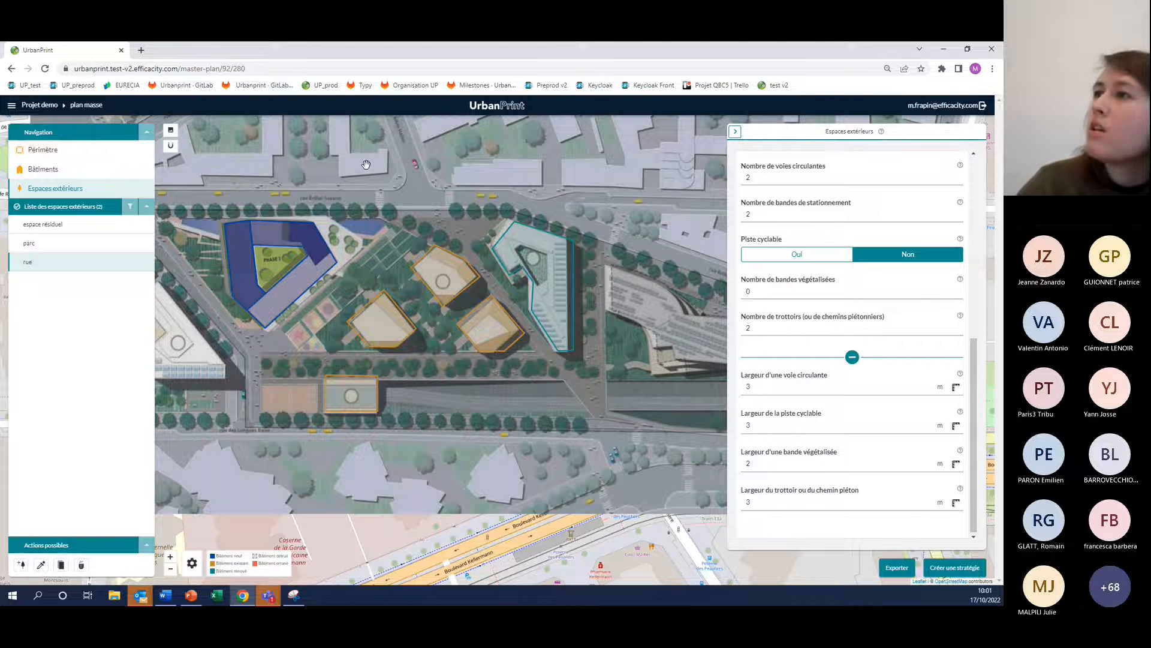
Select the espace résiduel and set its planned use to Parc végétalisé
scroll(366, 164, down, 1)
scroll(366, 164, down, 1)
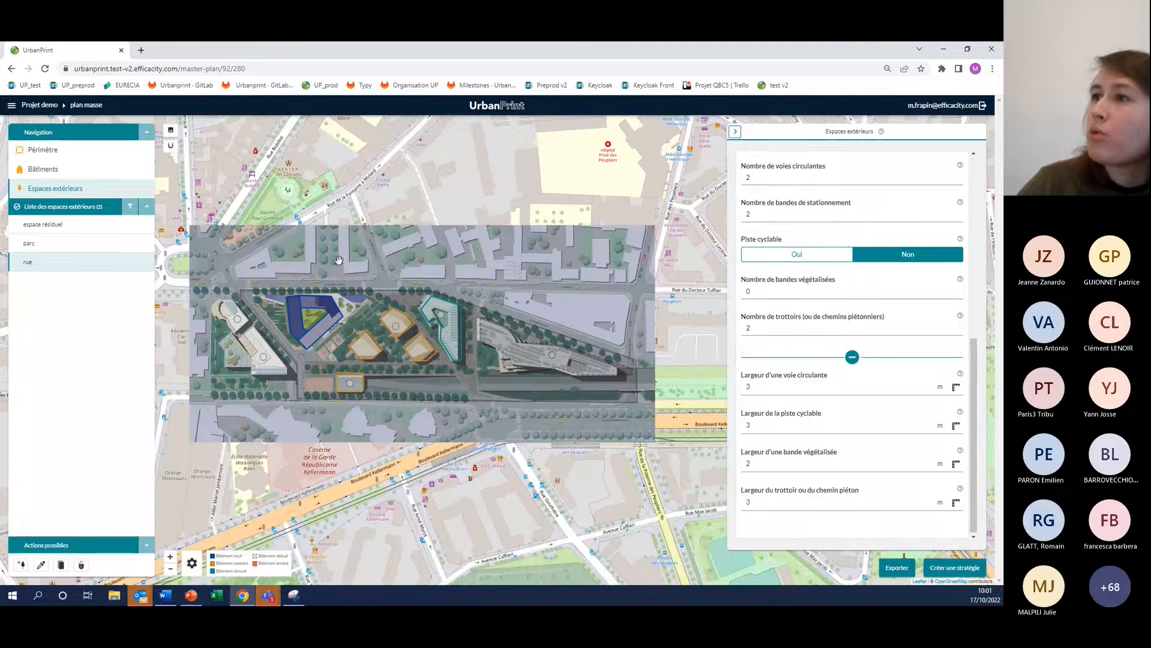
click(53, 225)
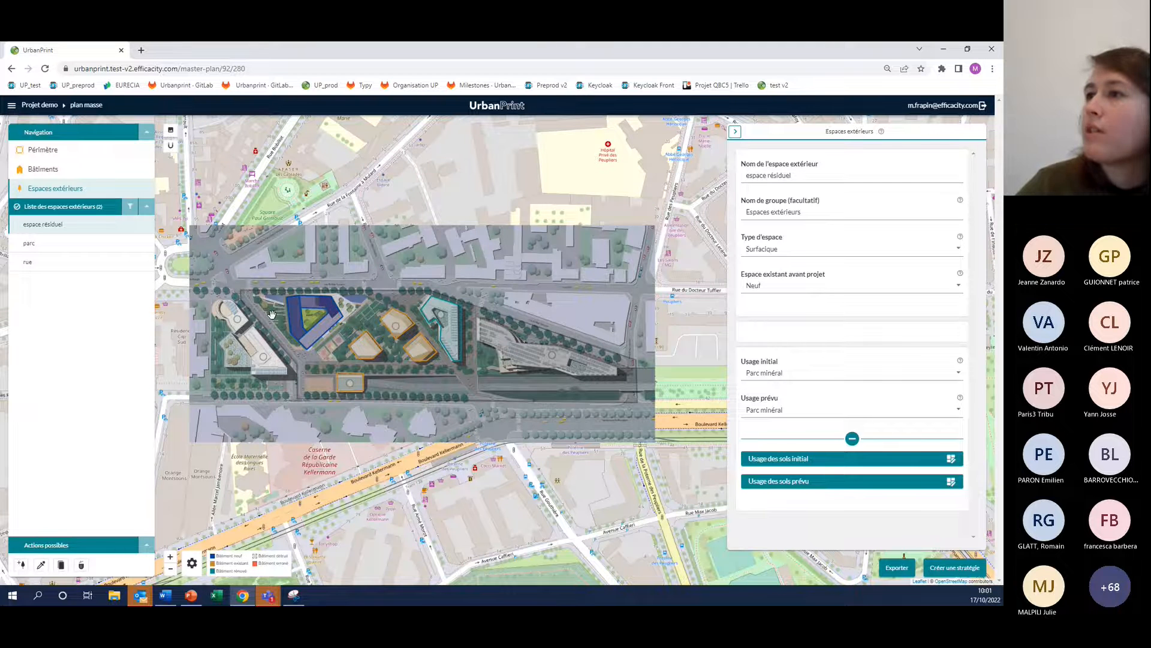
scroll(272, 314, up, 2)
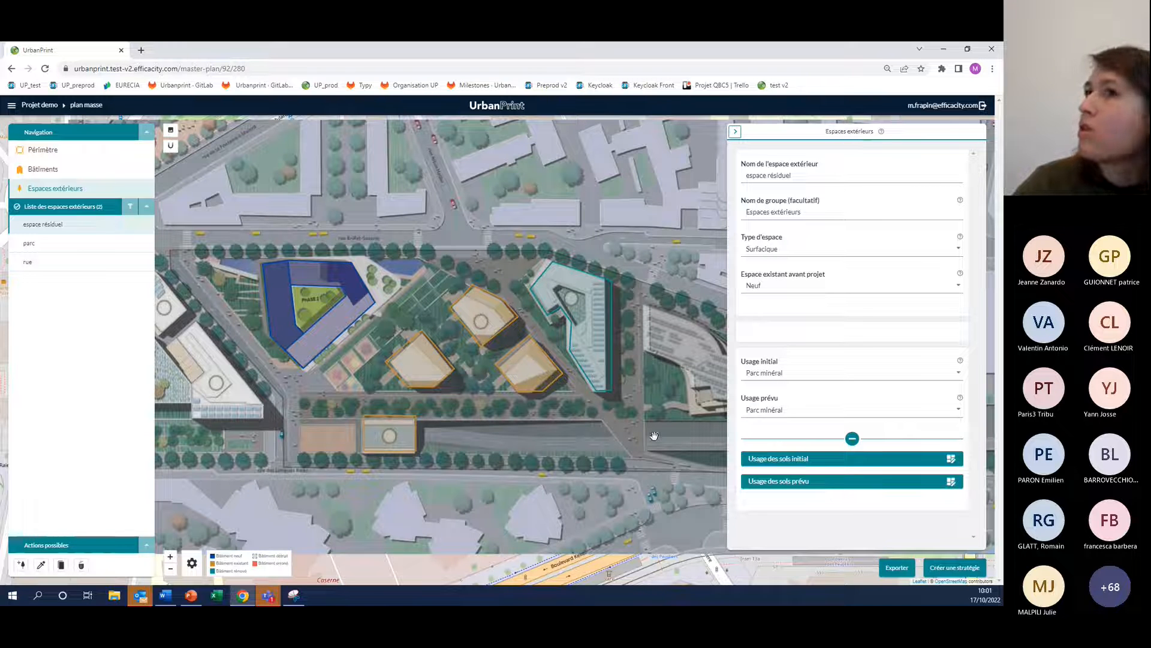
click(781, 412)
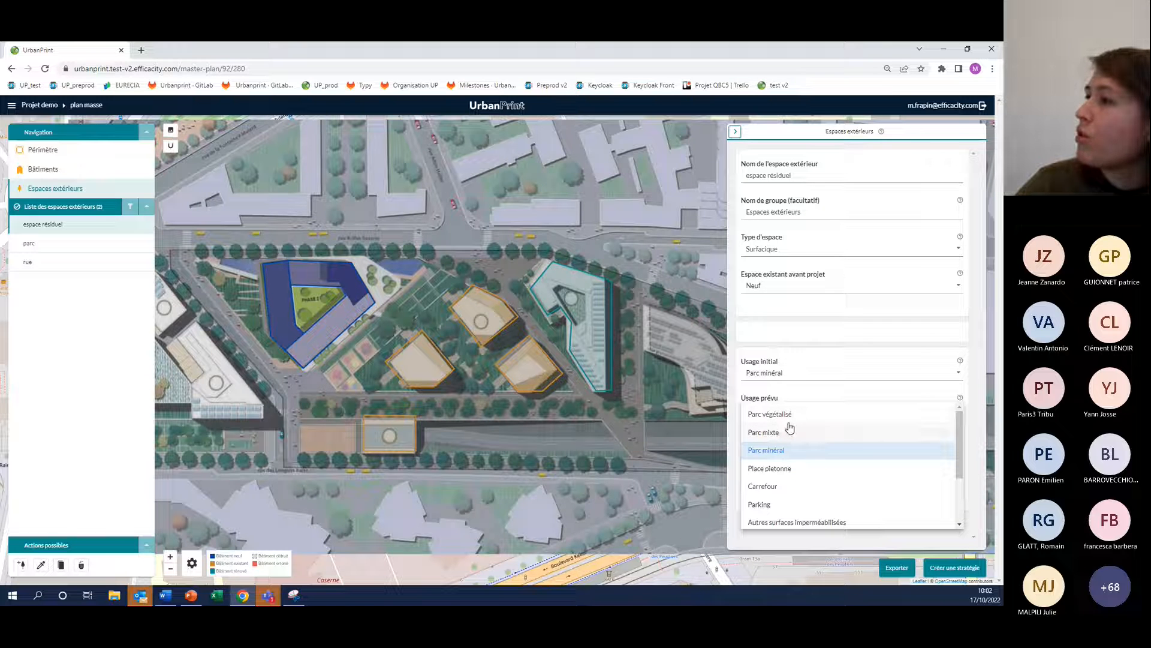
click(790, 427)
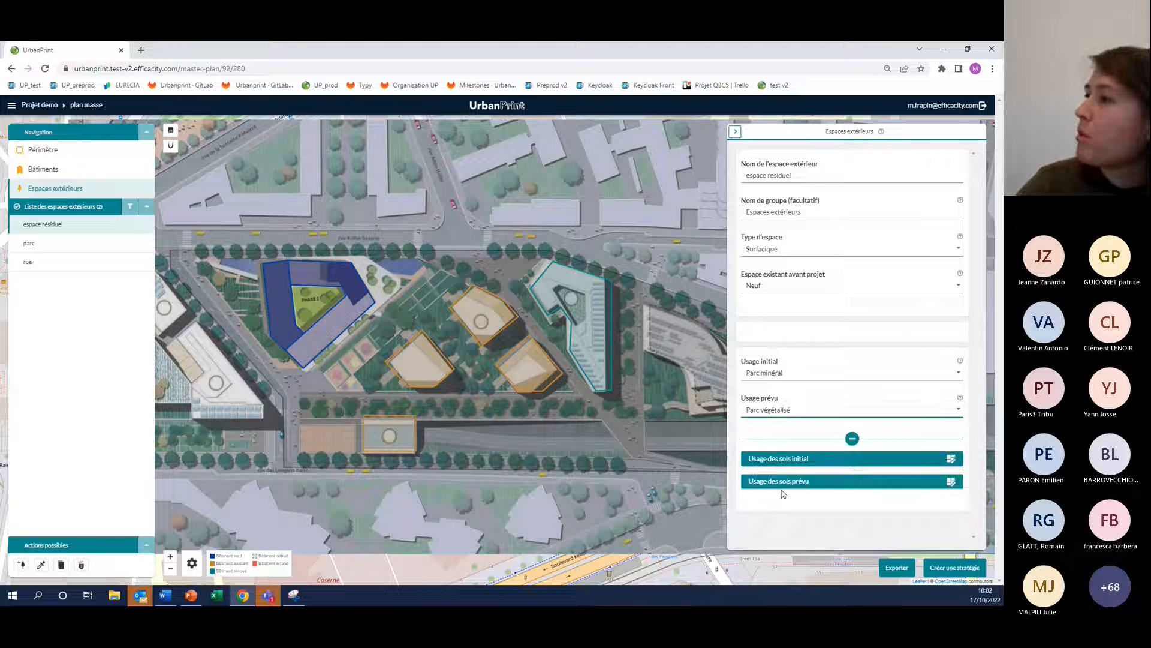
Set the espace résiduel's planned land use to 0% Parking and 10% Piste cyclable
click(785, 482)
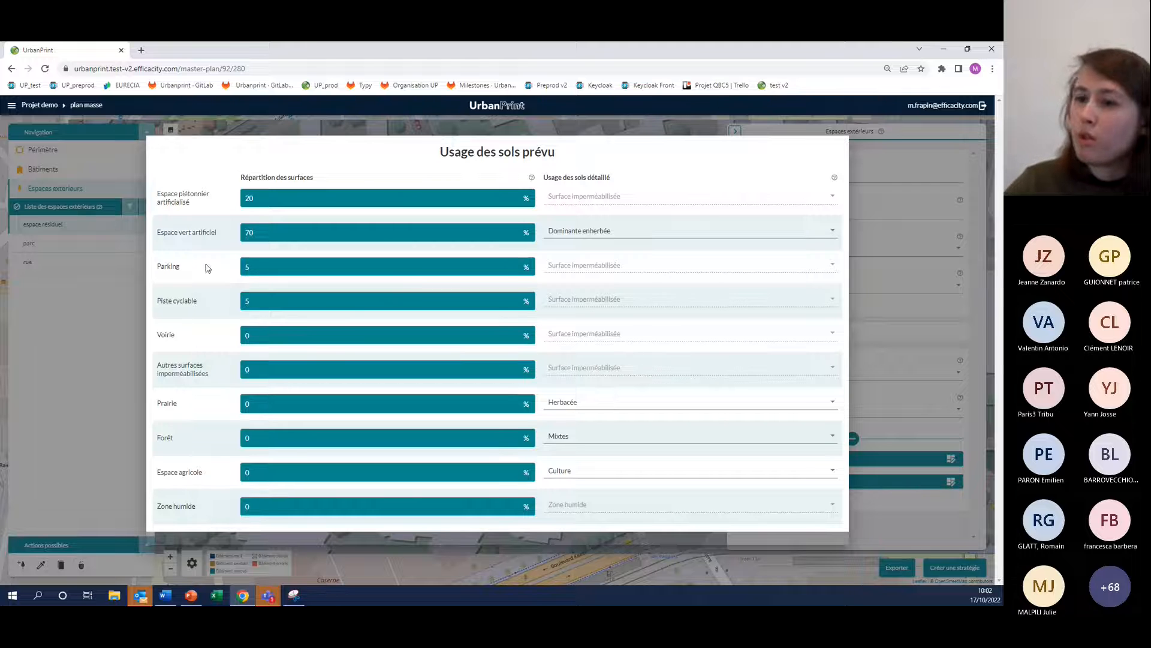
text(0)
double_click(263, 301)
text(10)
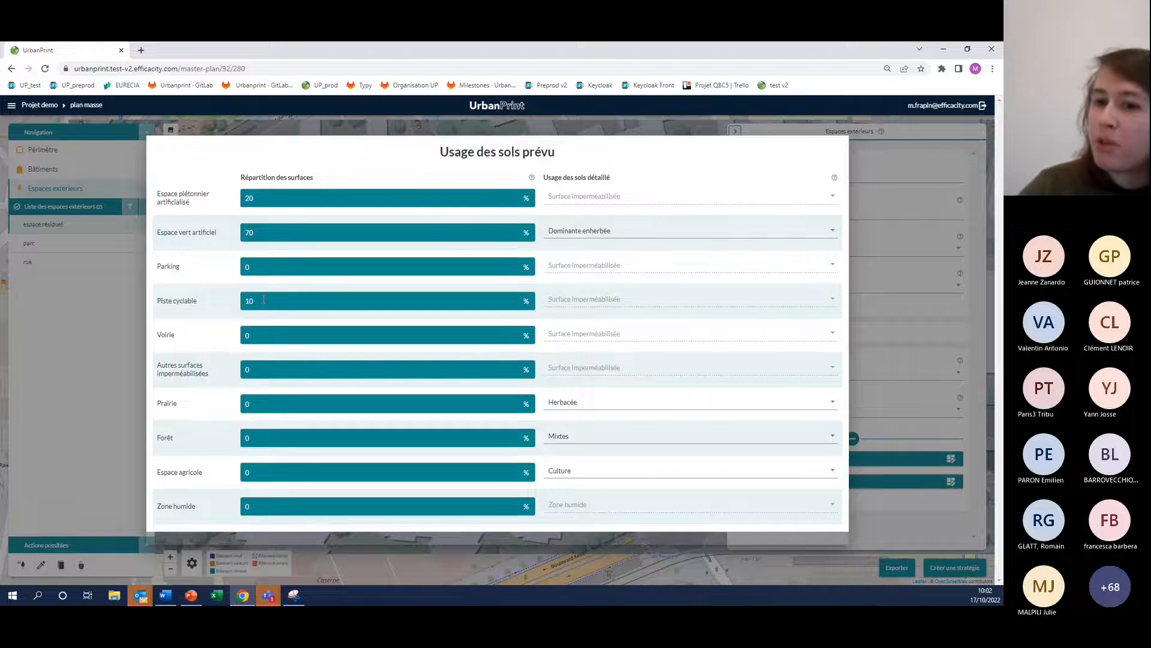
click(237, 123)
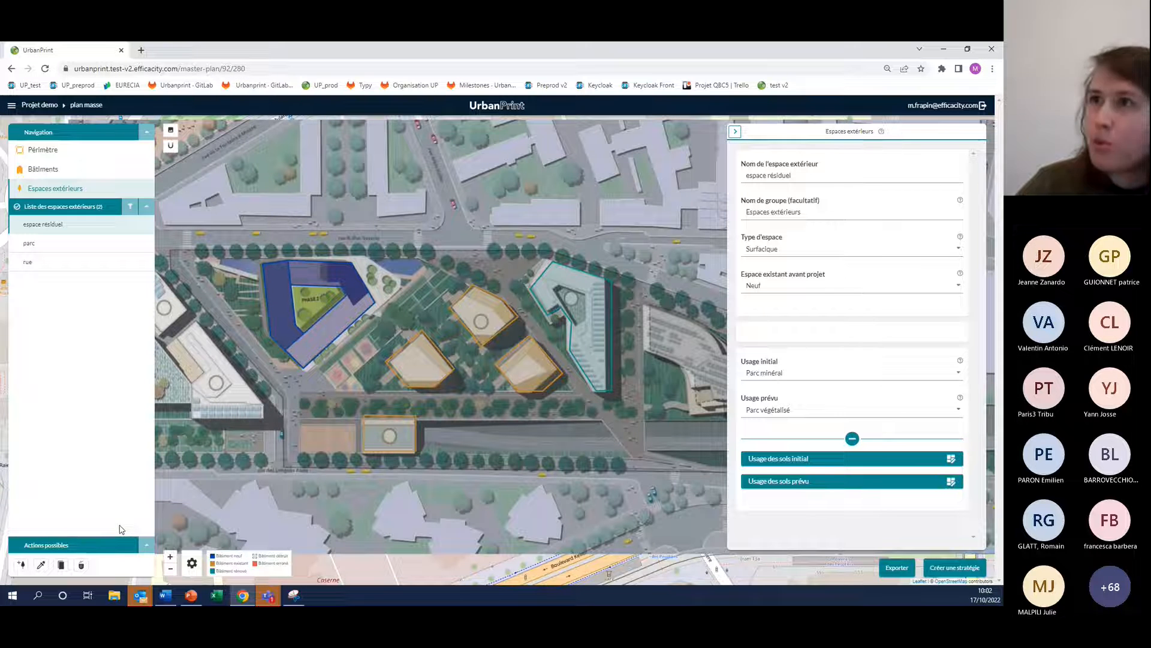
scroll(154, 363, up, 1)
scroll(386, 416, down, 2)
drag(386, 416, 372, 408)
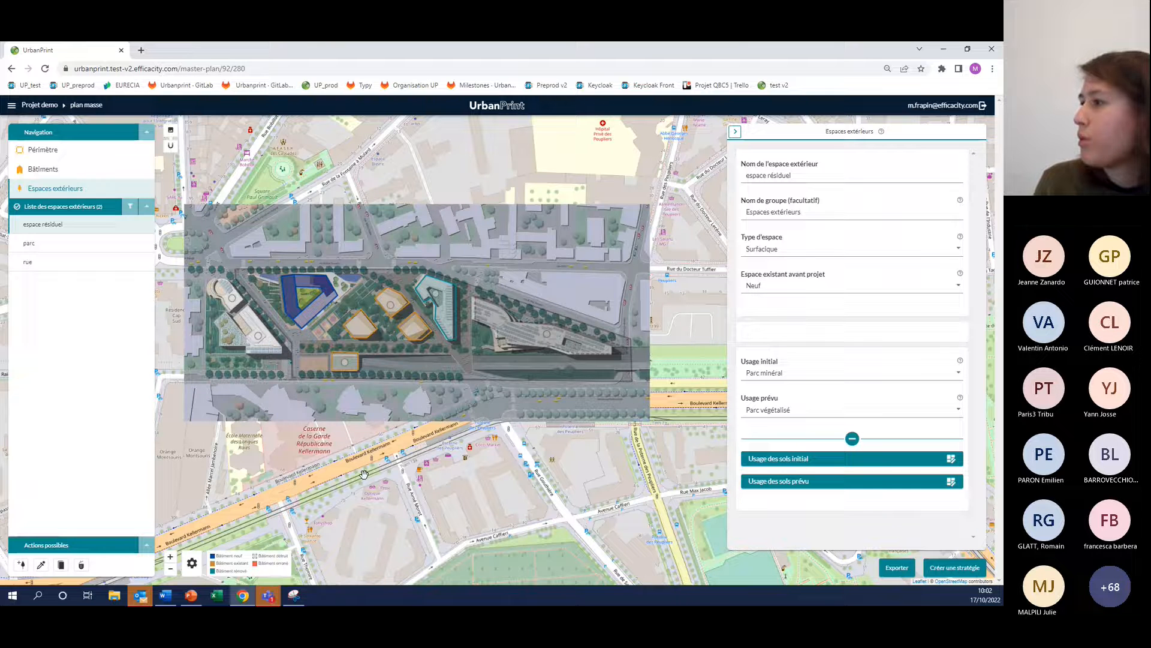
Create a new strategy for the master plan, named Stratégie
click(952, 569)
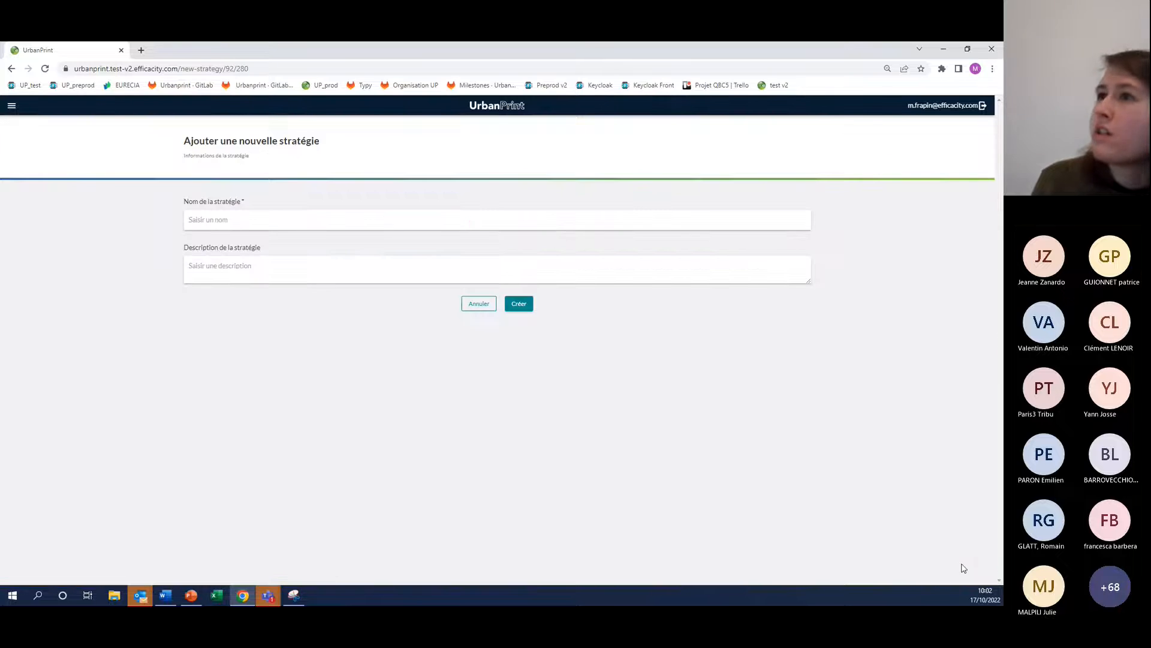
click(383, 217)
text(Stratégie)
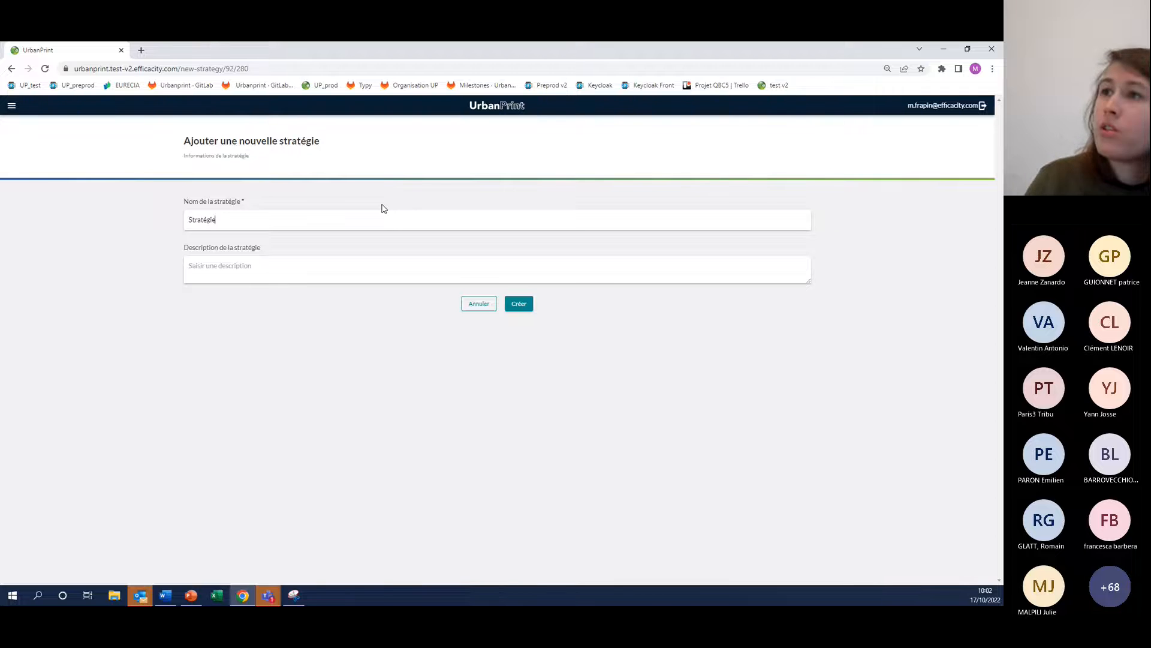
click(530, 310)
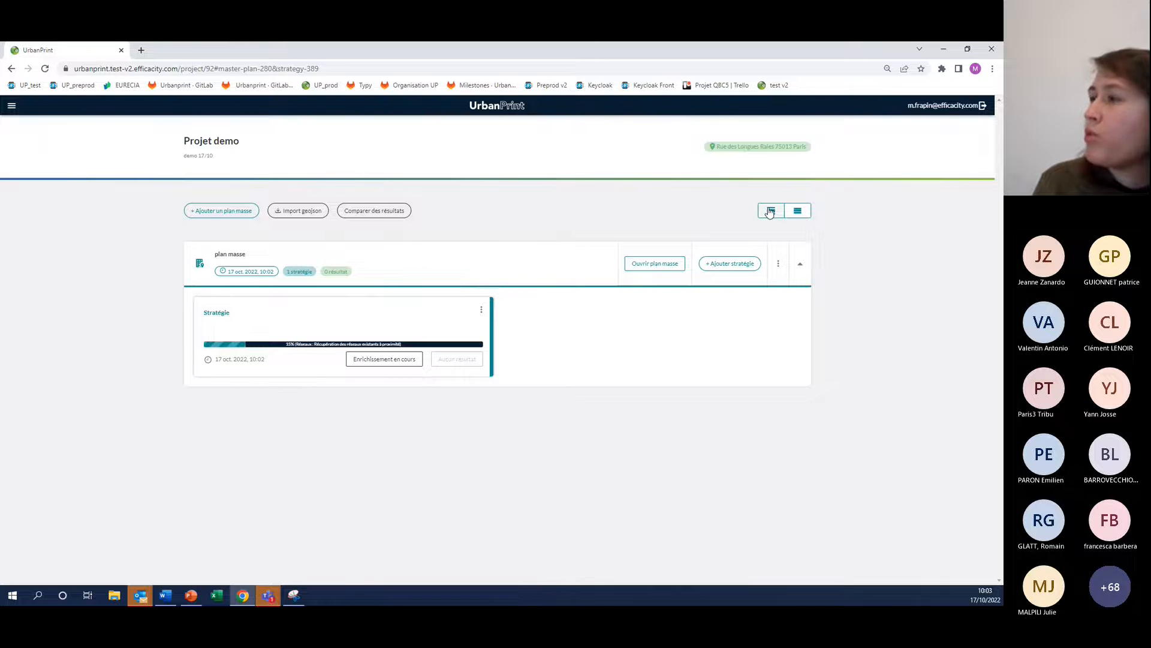
Collapse and re-expand the master plan's strategy list, and reload the project page to refresh the strategy's enrichment progress
click(797, 214)
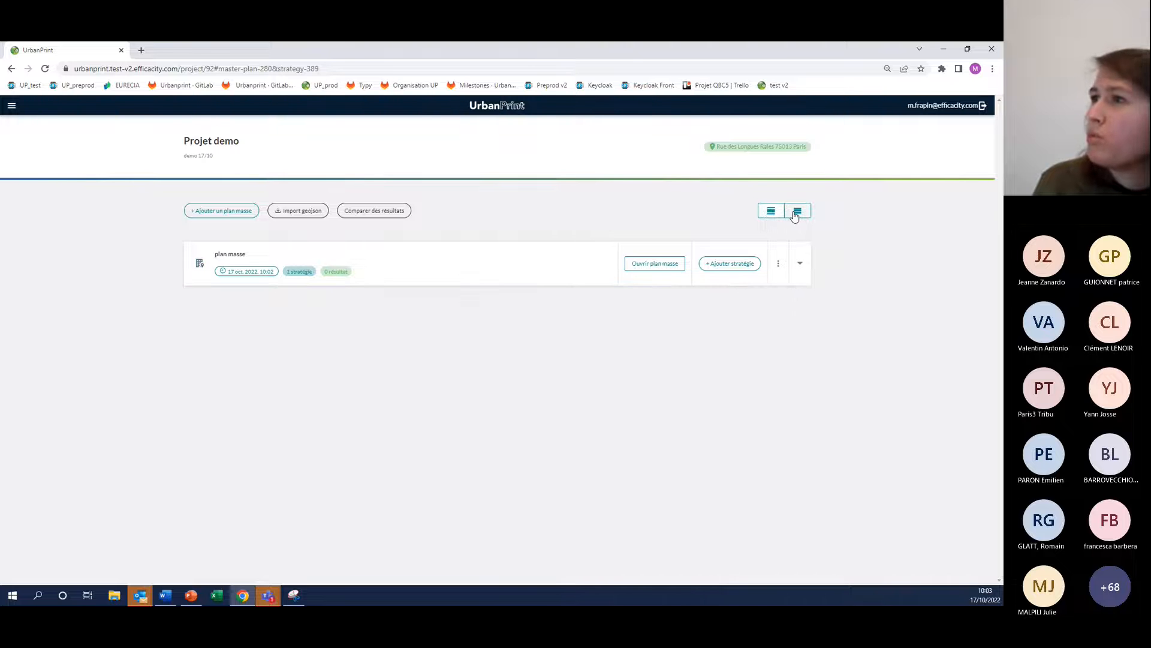
click(775, 211)
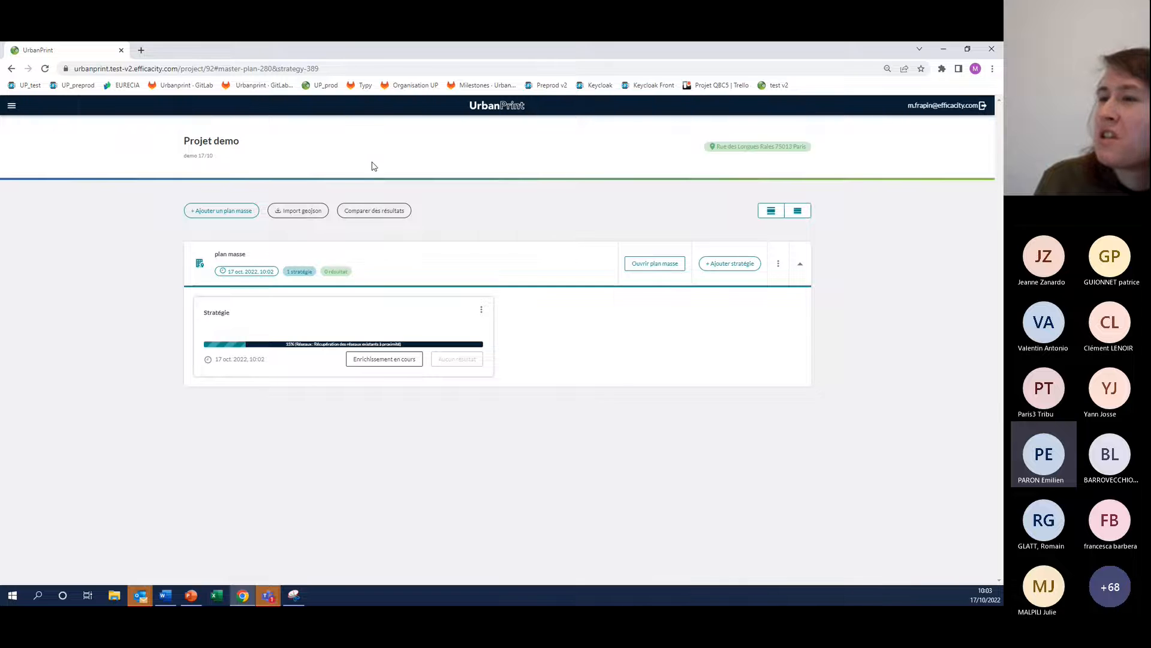
click(323, 67)
key(Return)
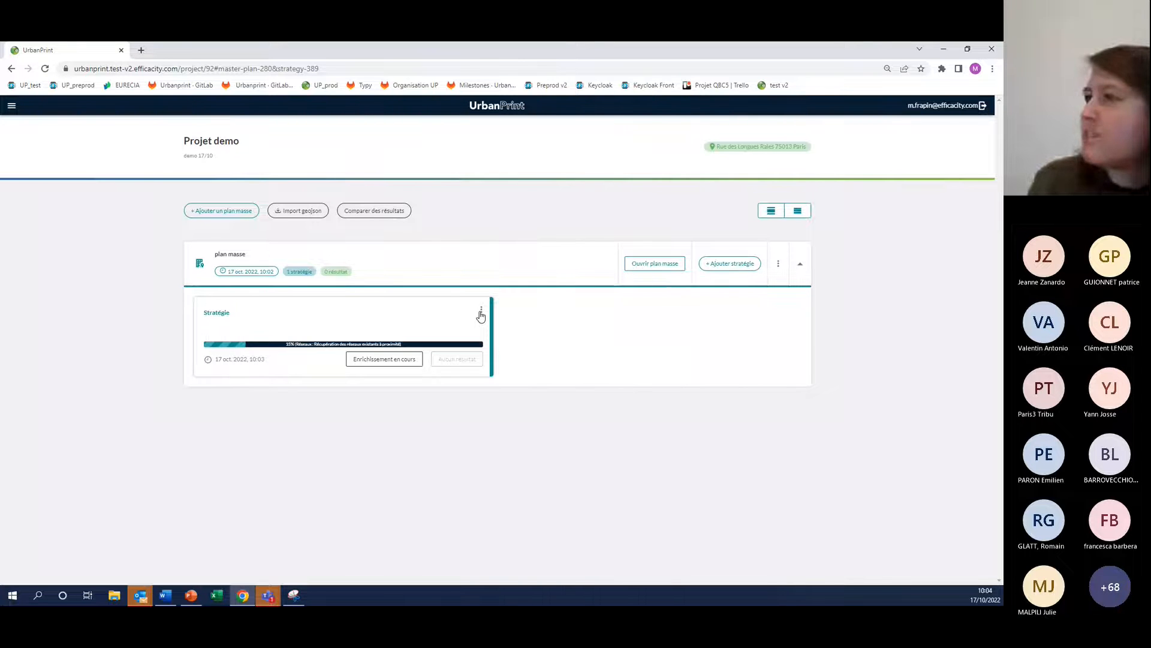
Add another strategy to the master plan, named stratégie
click(728, 268)
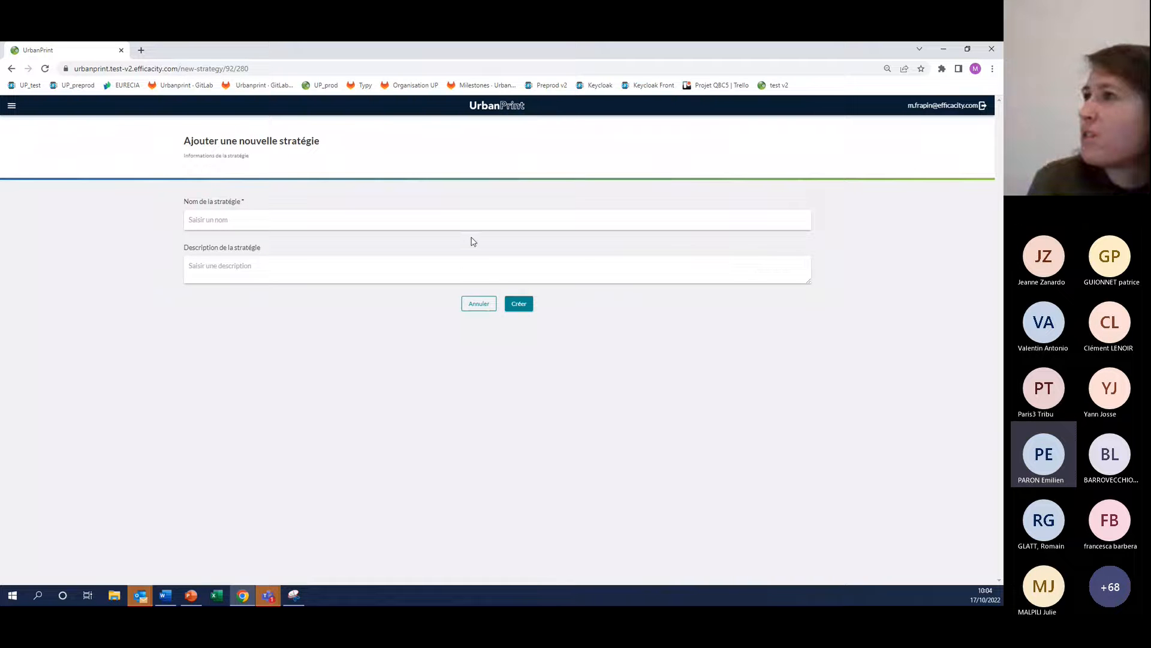
click(466, 216)
text(s)
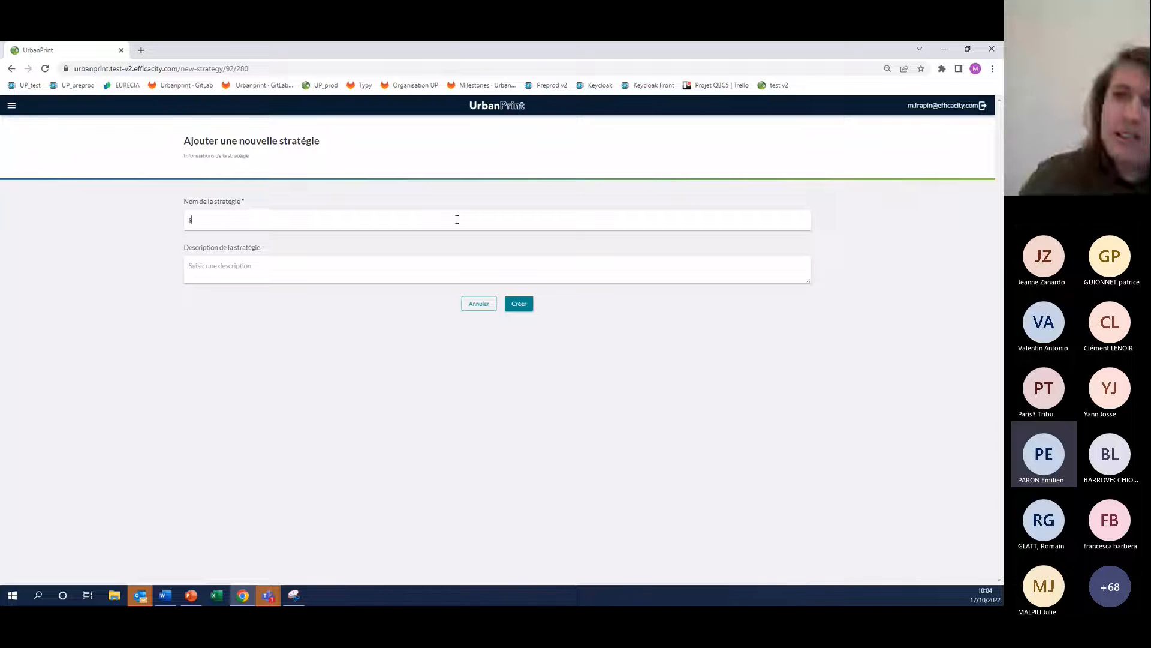
text(tratégie)
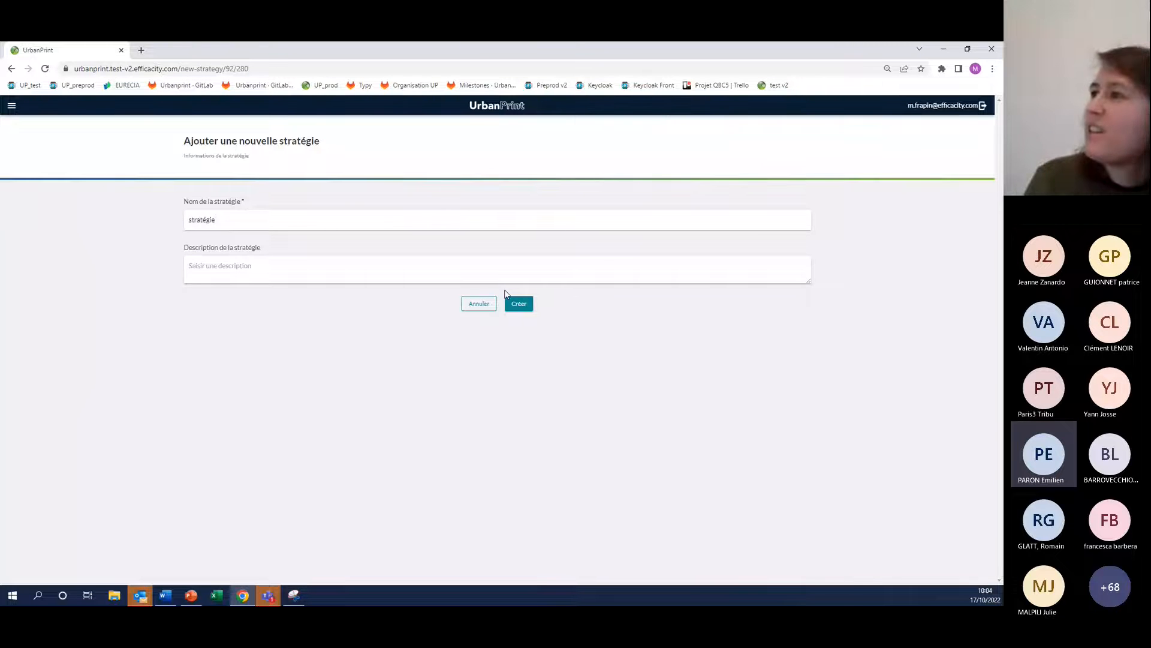
click(522, 305)
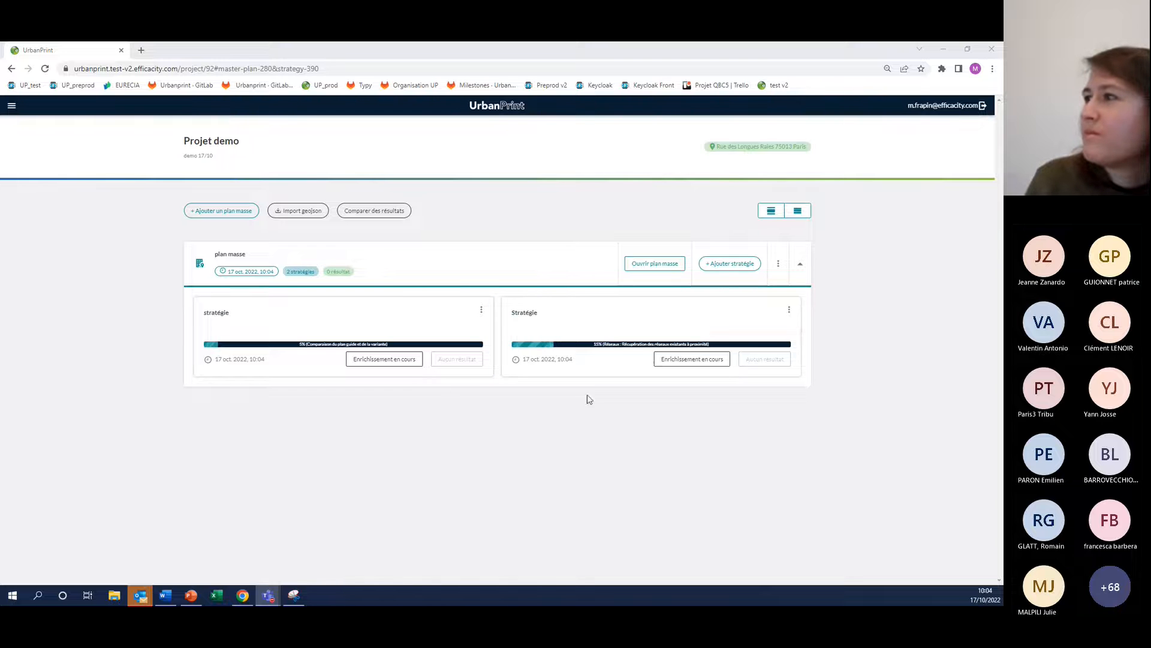
Delete the older strategy named Stratégie, whose enrichment is stuck, from the master plan
click(788, 311)
click(750, 370)
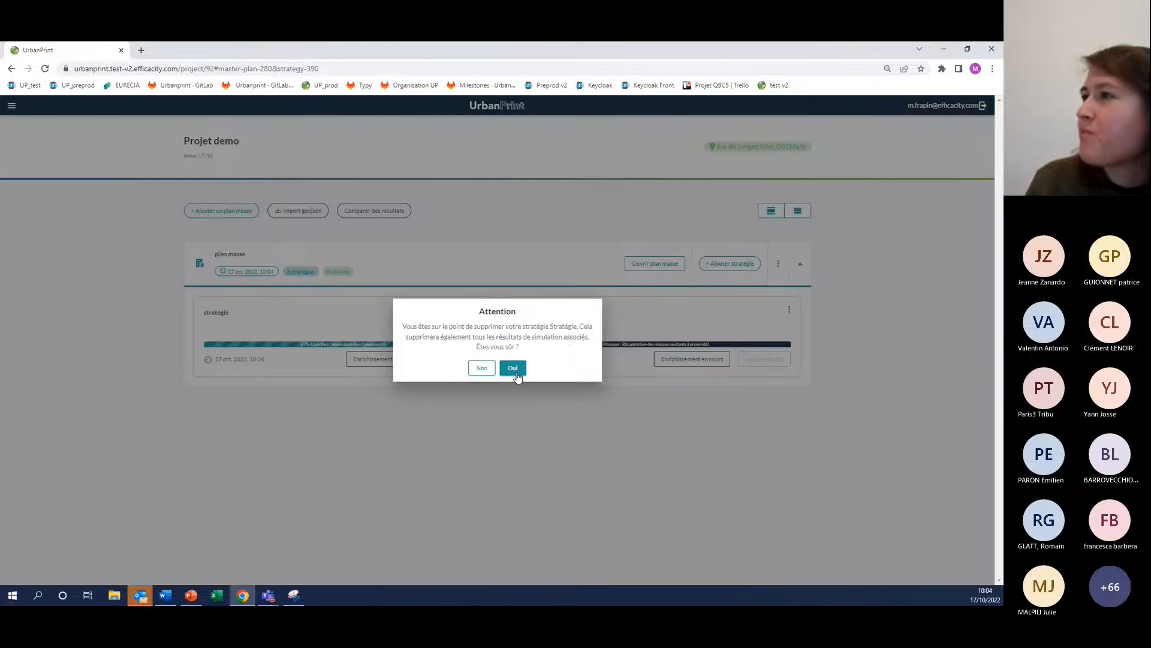
click(514, 370)
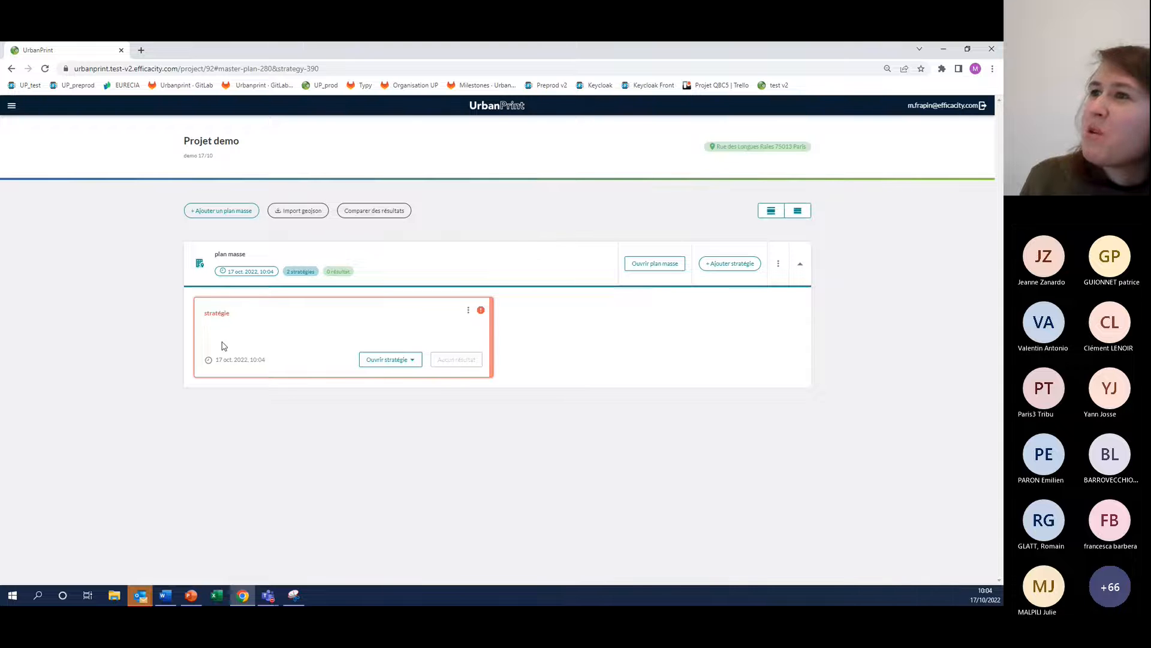
Open the remaining strategy, stratégie, on its buildings map
click(398, 361)
click(399, 394)
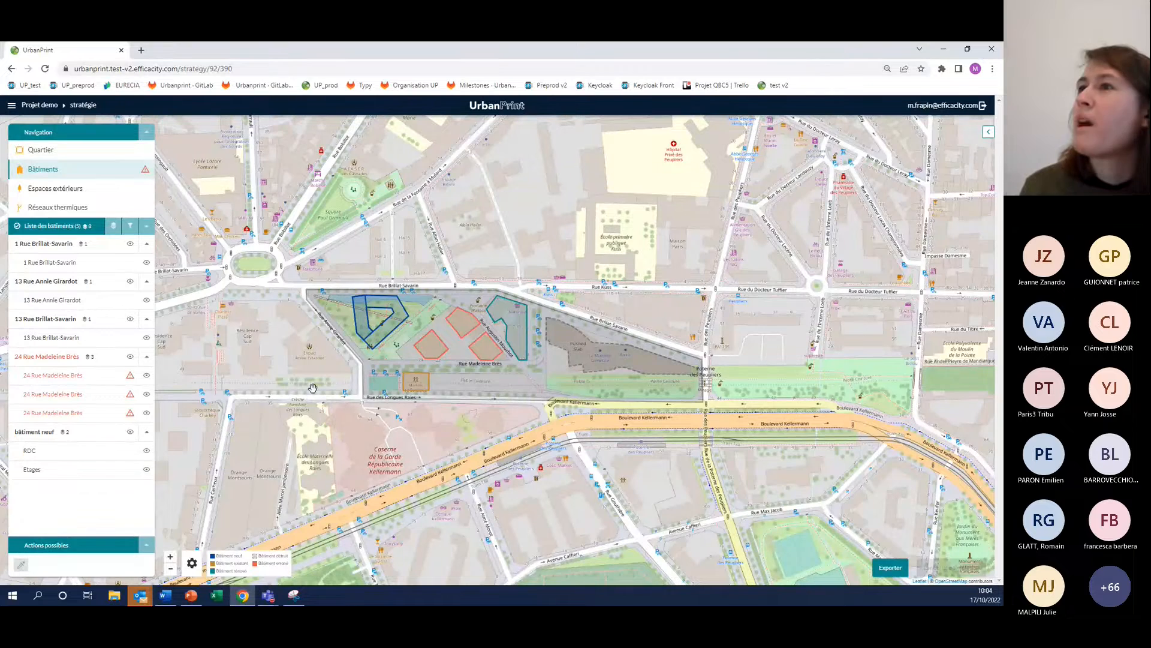
drag(312, 388, 246, 372)
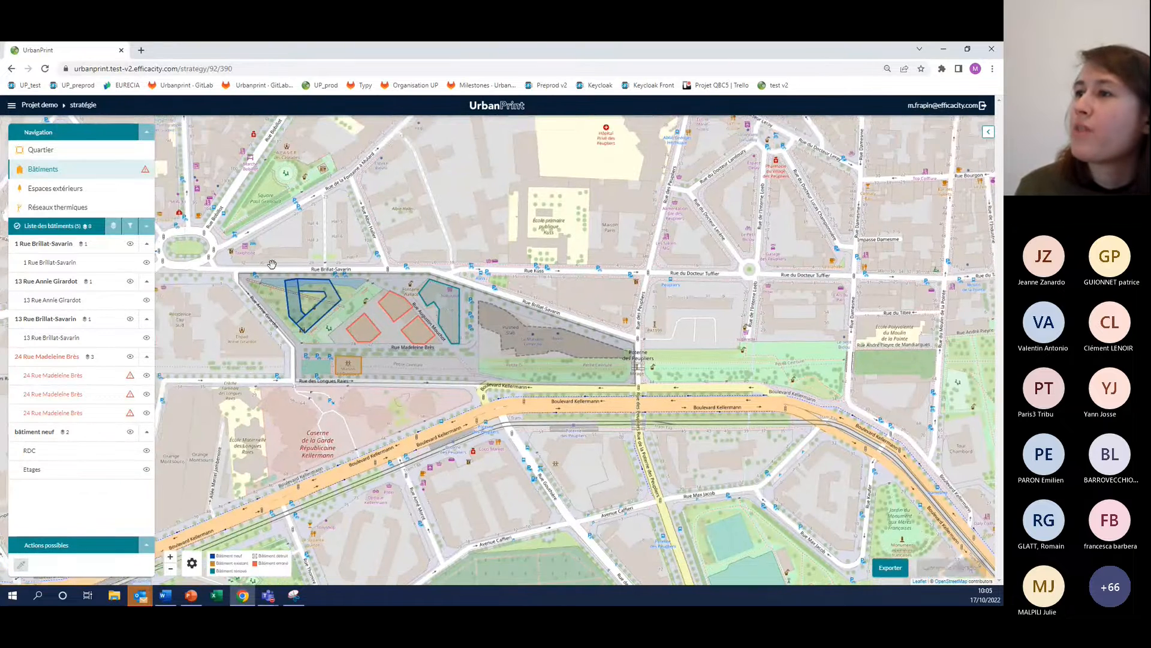
Examine the general settings of the new building's RDC zone and of the existing building planned for renovation
click(290, 295)
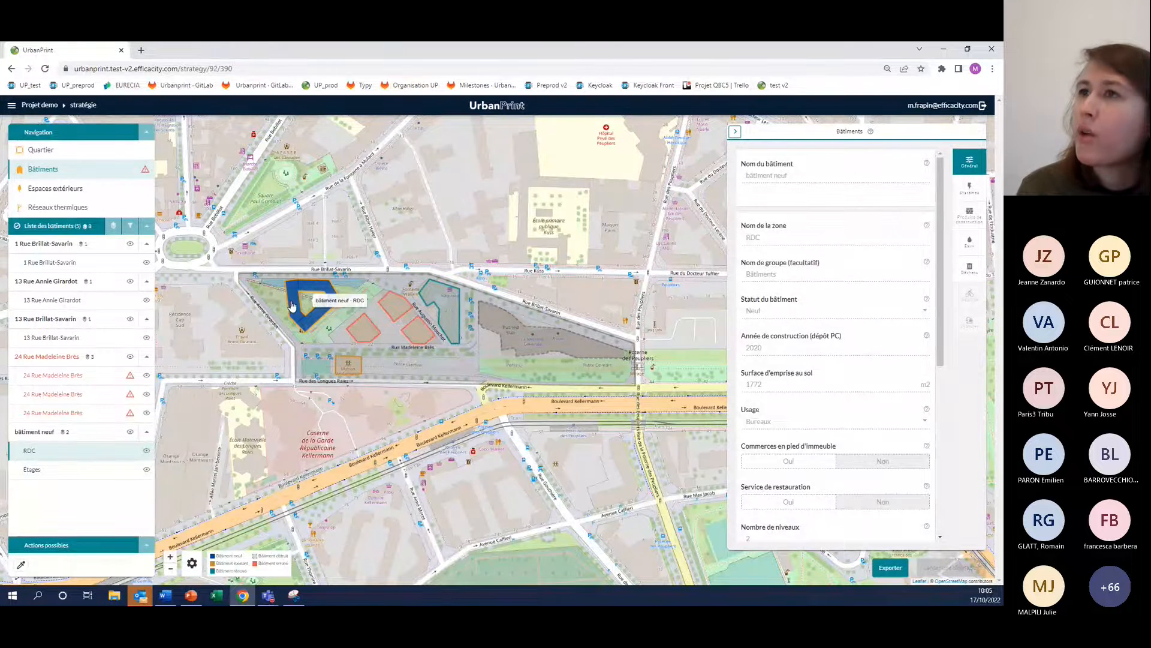
click(437, 292)
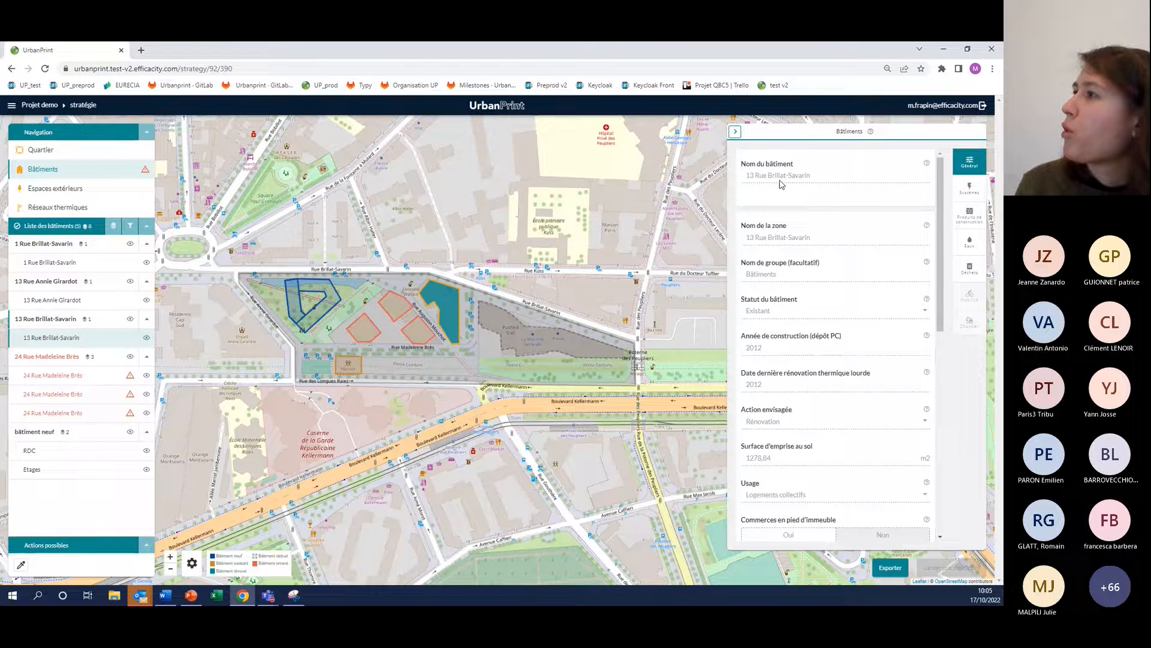
scroll(798, 222, down, 1)
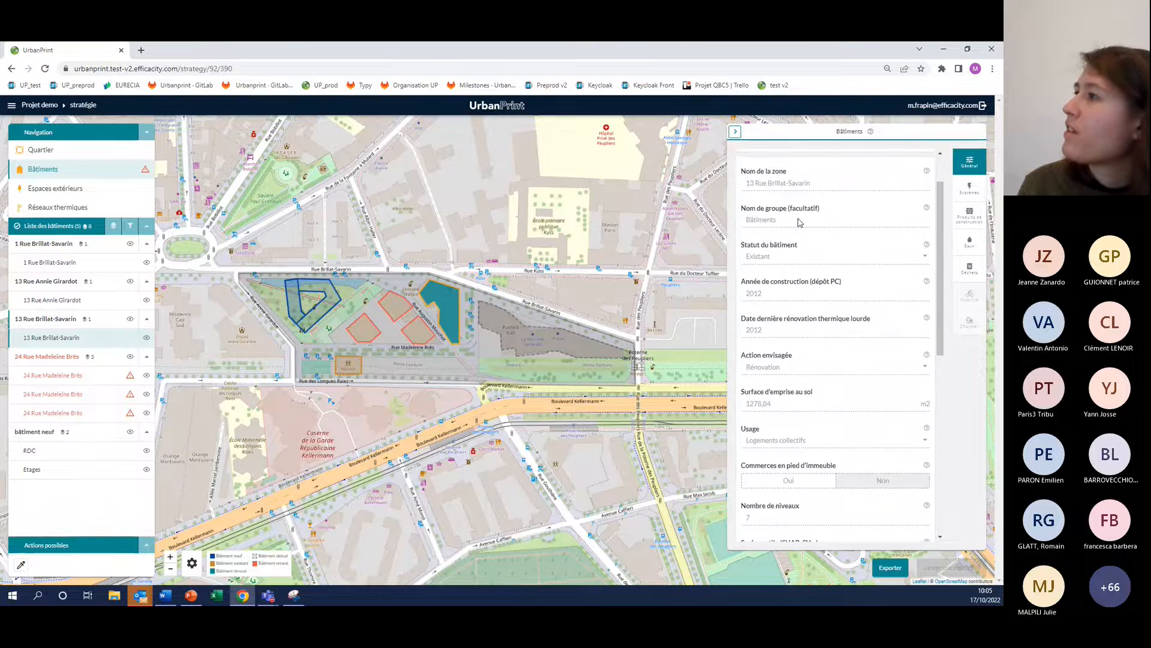
scroll(799, 222, down, 8)
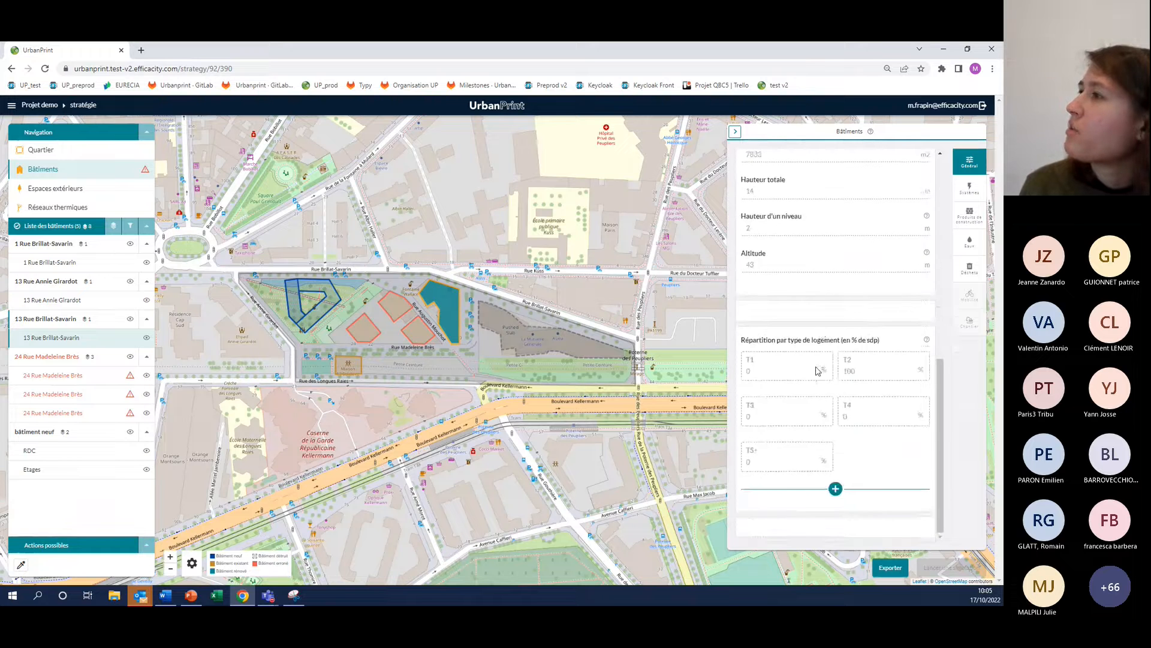
scroll(816, 371, up, 4)
scroll(817, 370, up, 4)
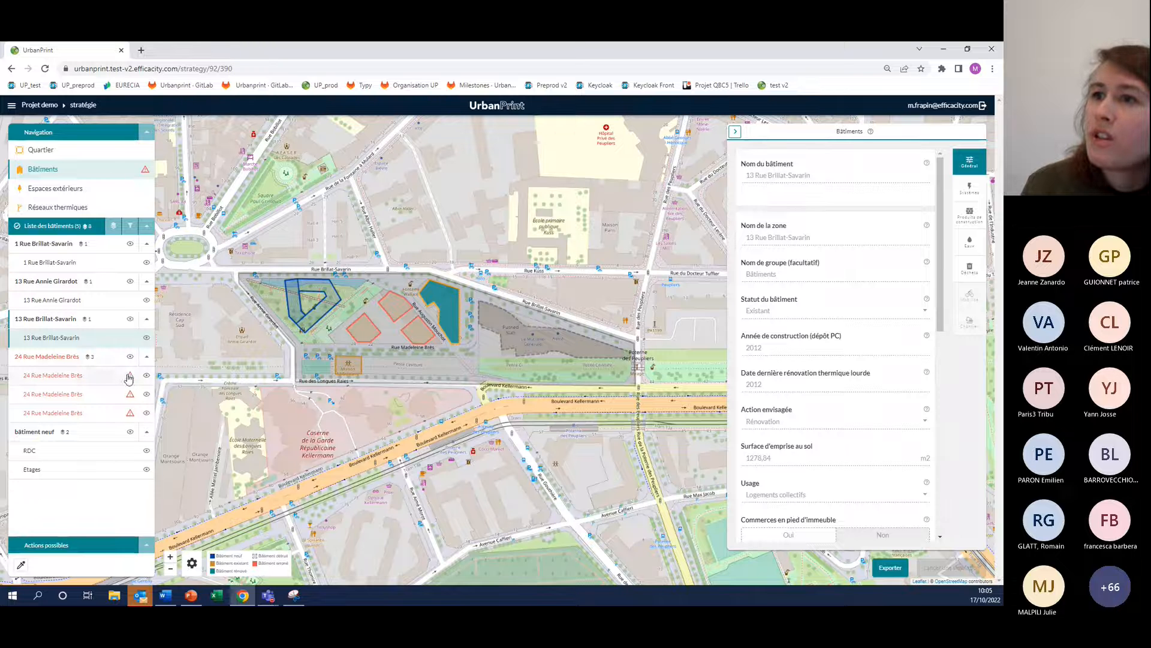
Select the three existing buildings flagged with errors together and set their initial heating production mode to Collectif à l'échelle du bâtiment
mouse_move(131, 379)
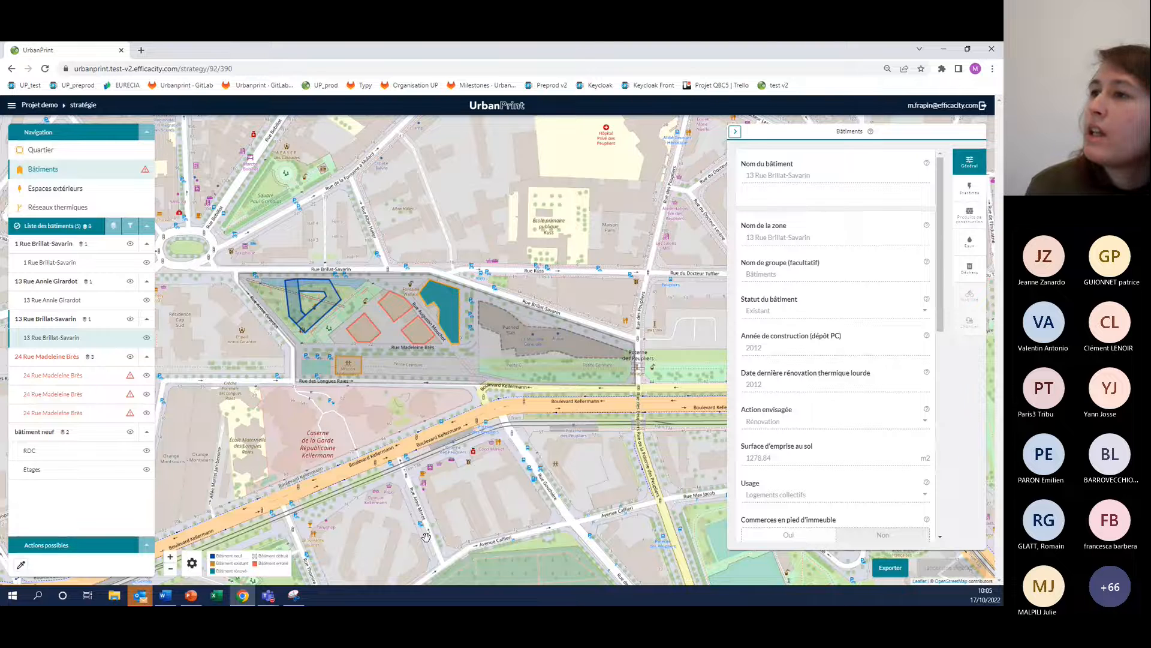
drag(338, 410, 306, 409)
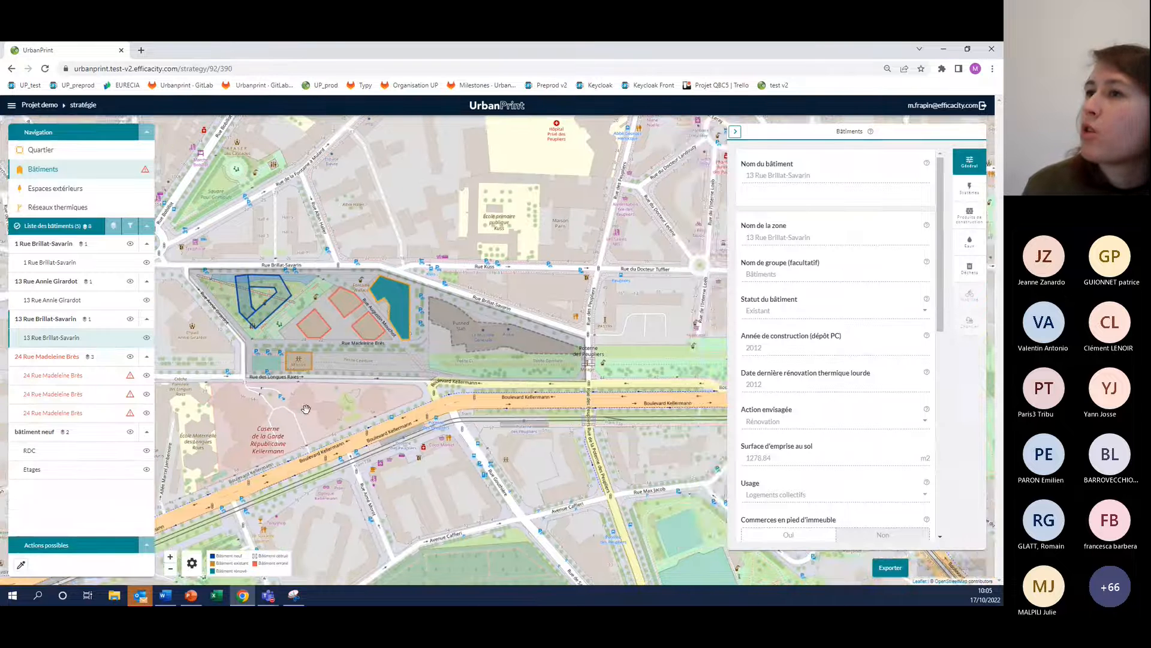
click(86, 382)
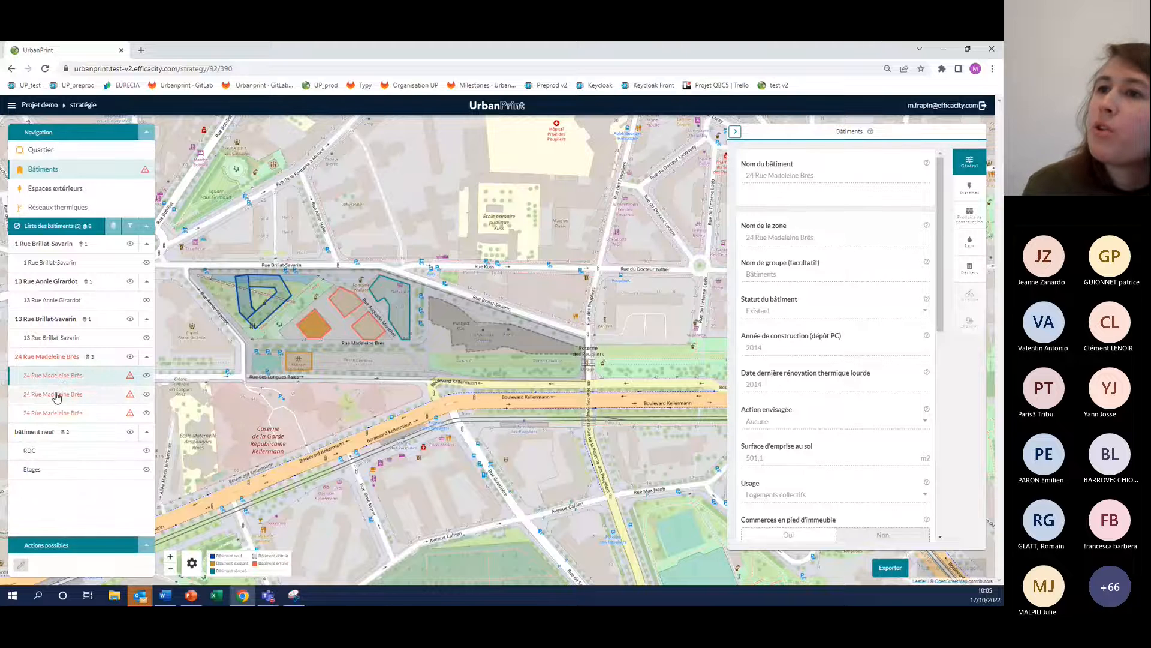
ctrl+click(57, 395)
ctrl+click(60, 413)
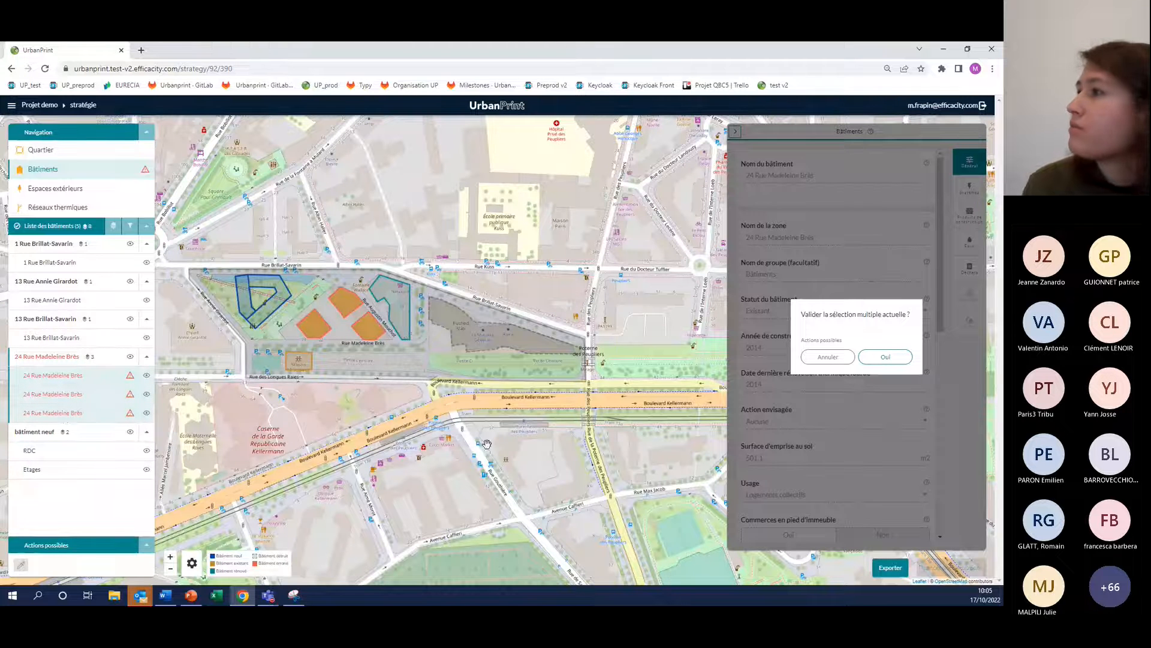
click(884, 357)
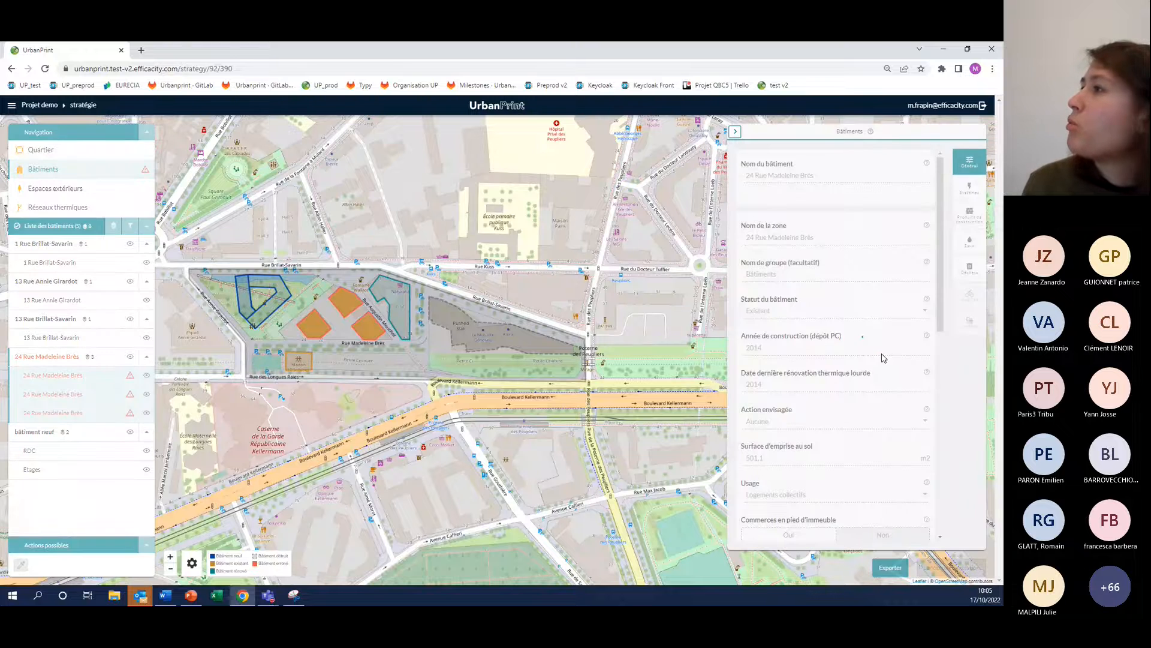
click(970, 189)
click(856, 186)
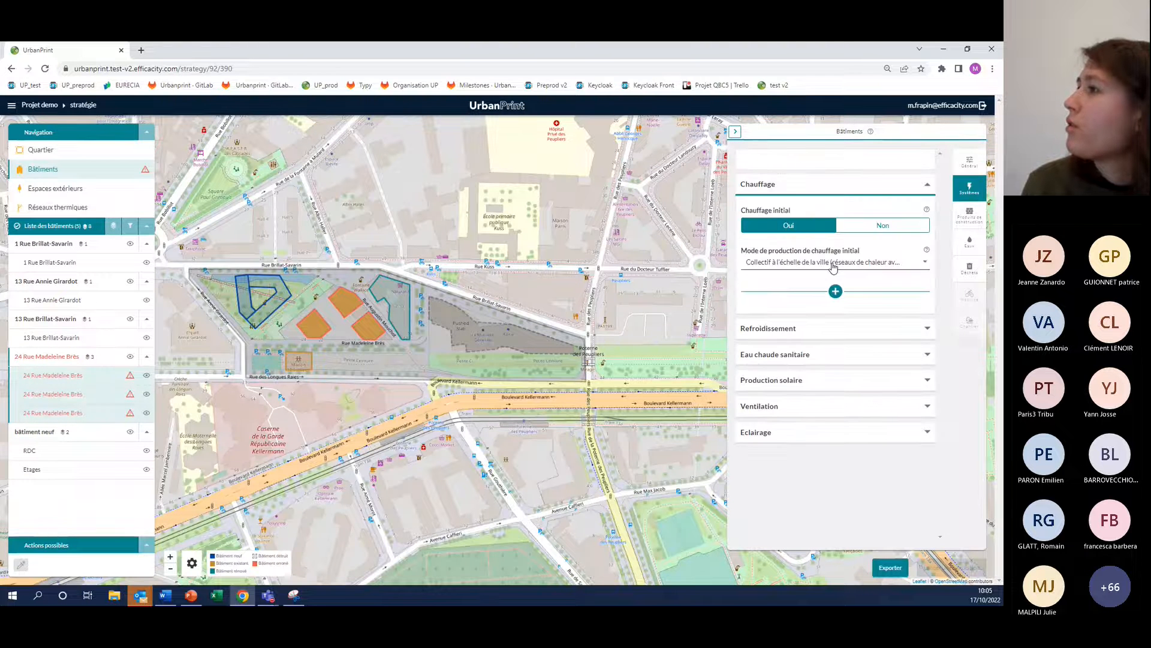
click(834, 263)
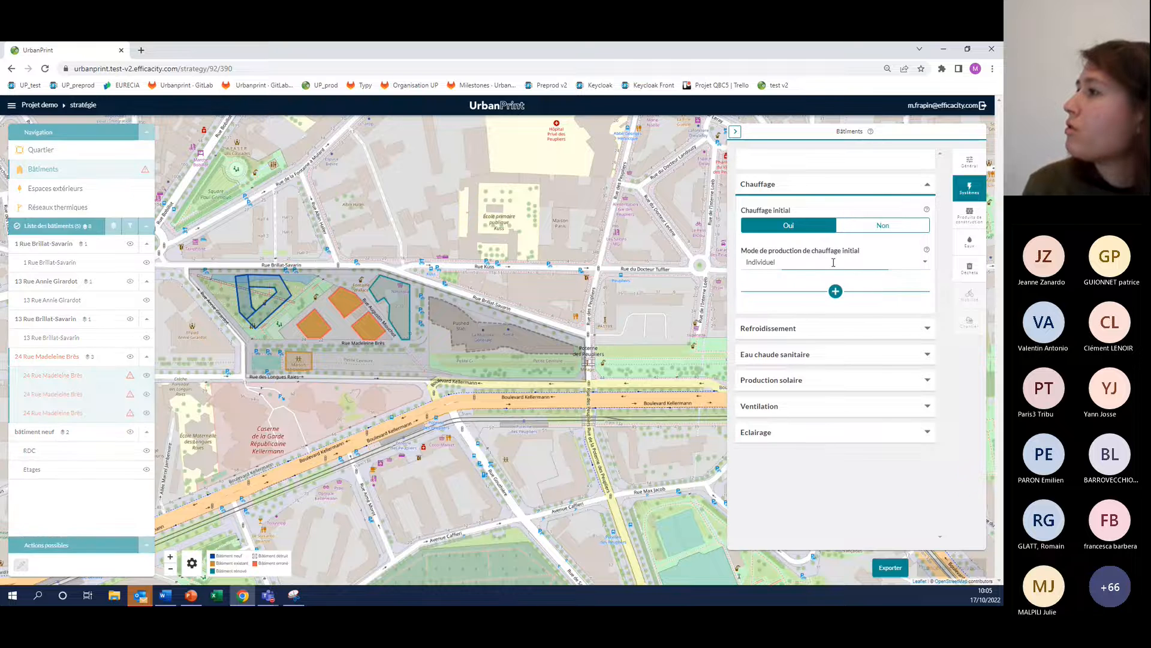
click(927, 266)
click(858, 287)
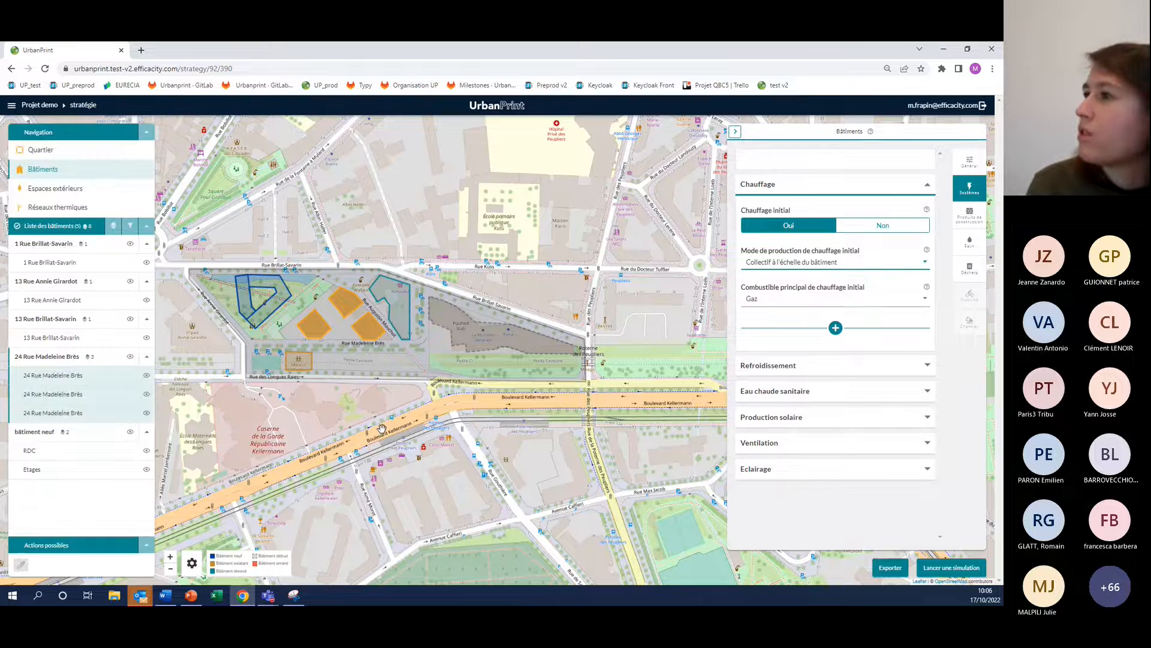
click(735, 132)
Expand the detailed planned heating settings of the new building's RDC zone and set its main heating fuel to Electricité
scroll(165, 362, up, 1)
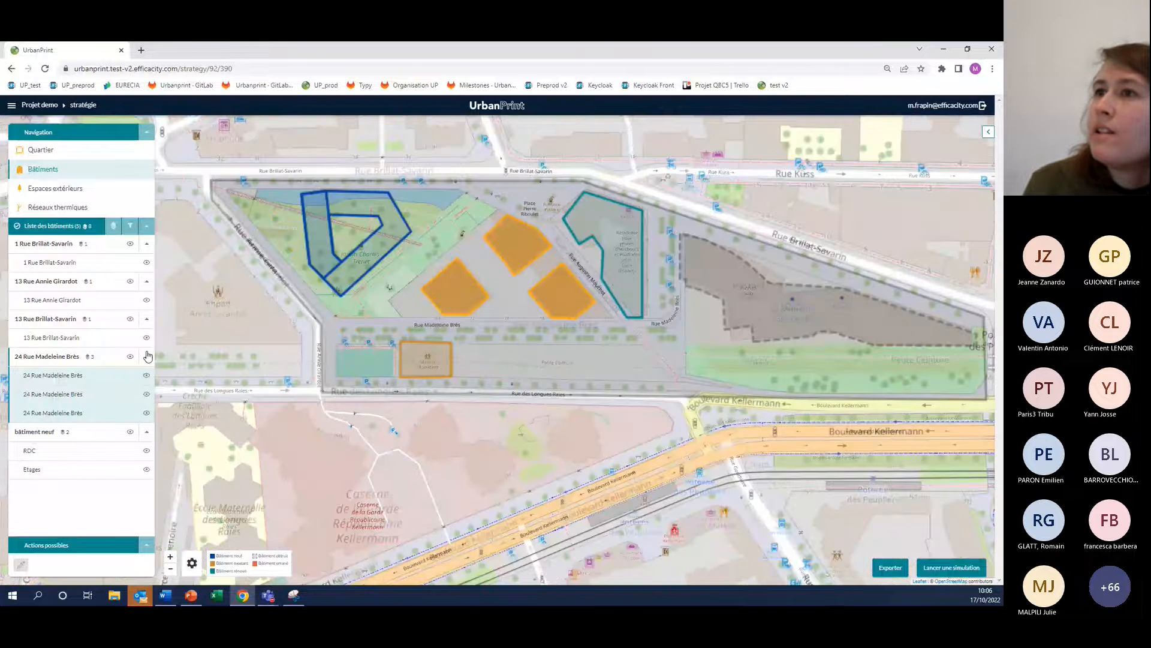
scroll(295, 313, down, 1)
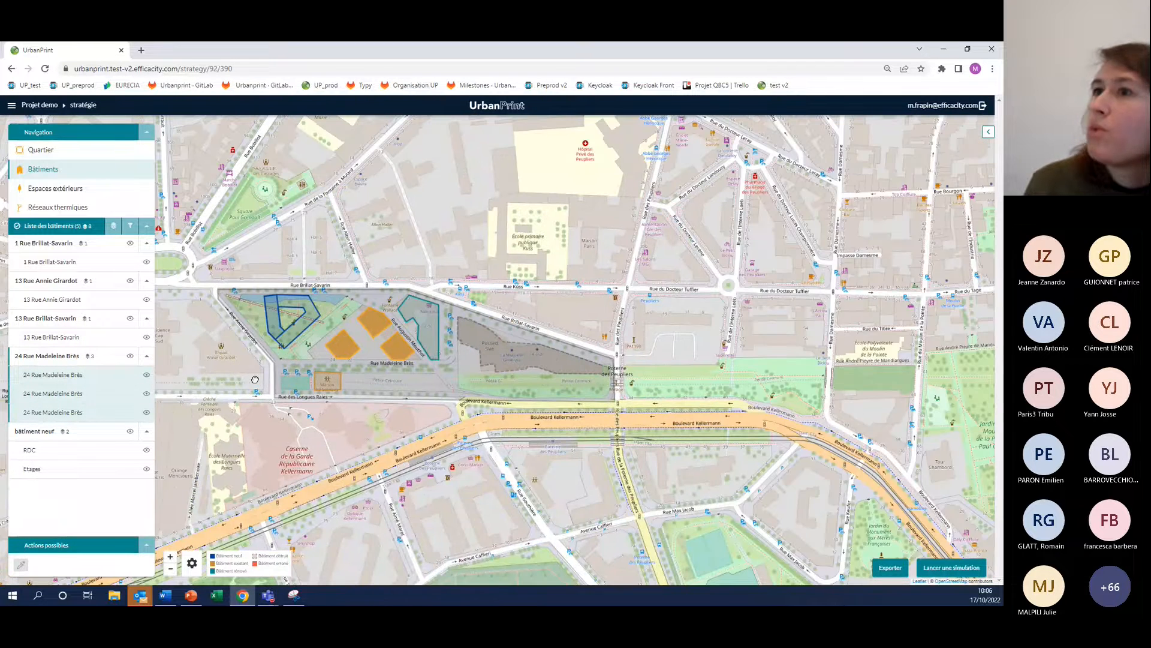
drag(254, 380, 248, 404)
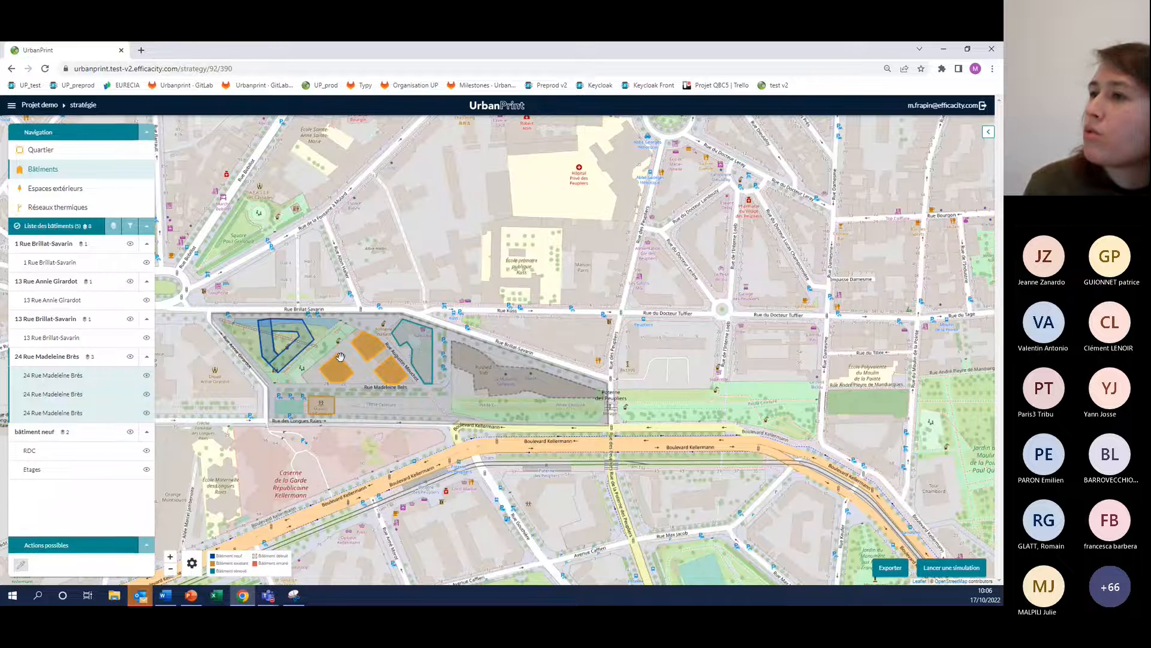
click(292, 324)
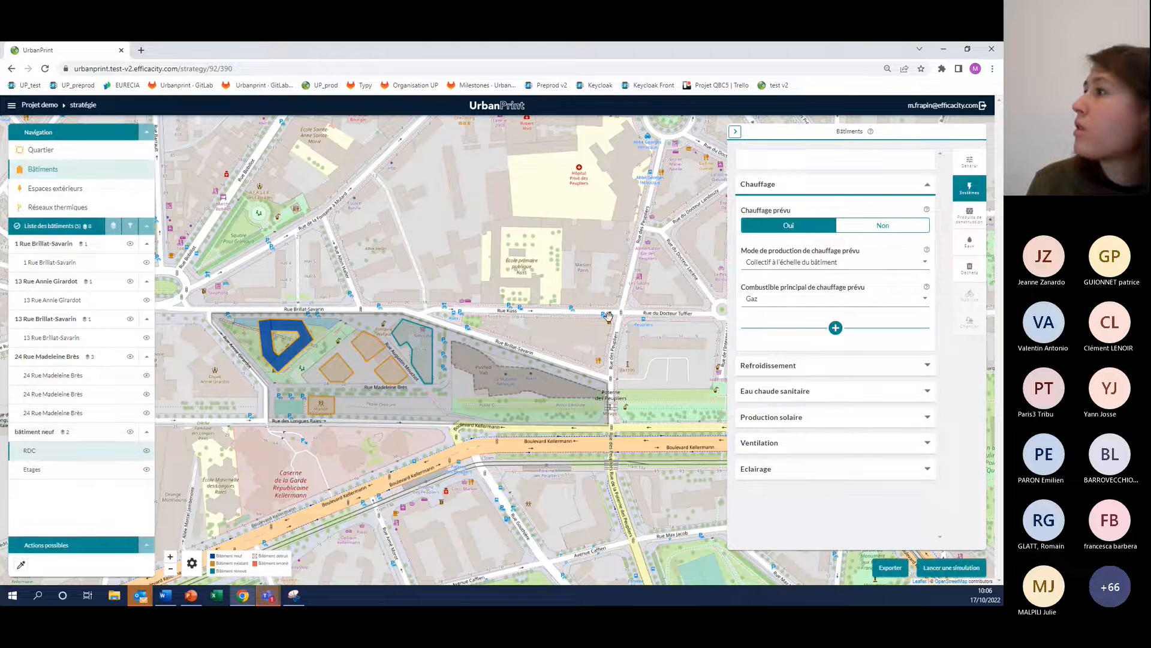
click(968, 164)
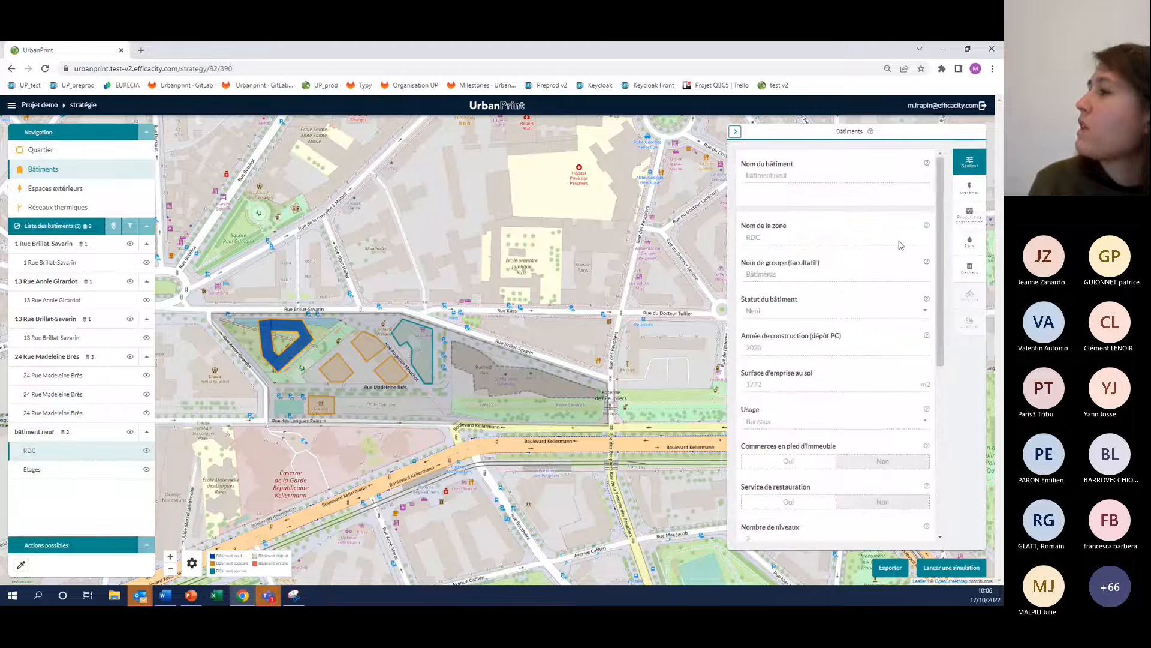
click(970, 191)
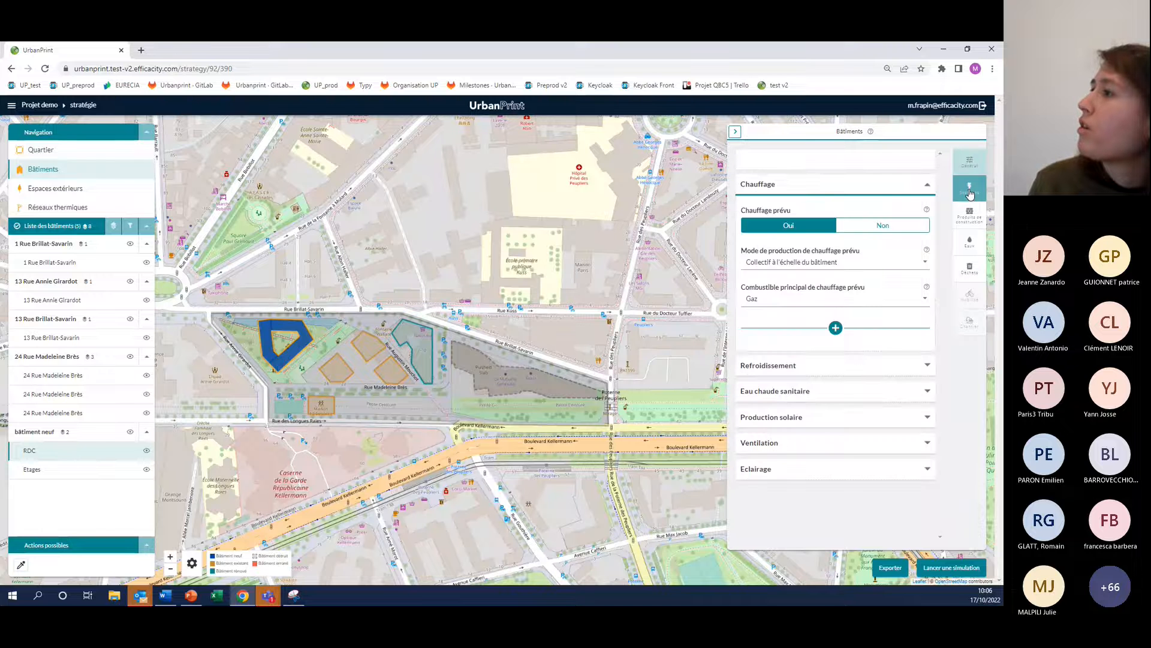
click(922, 187)
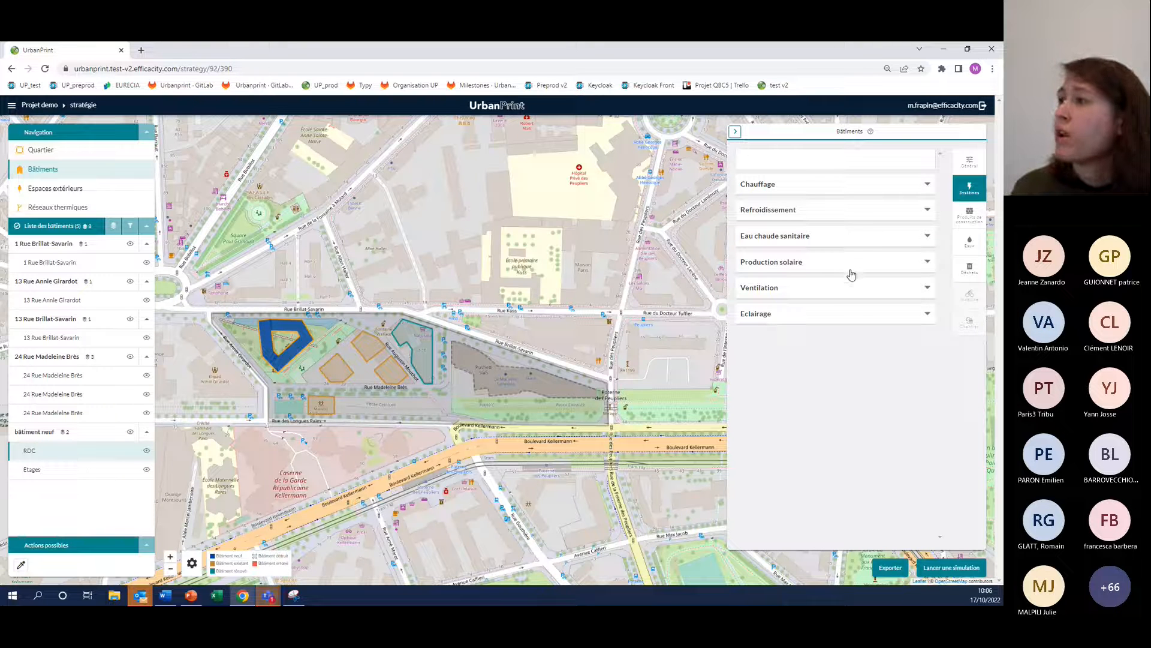
click(823, 186)
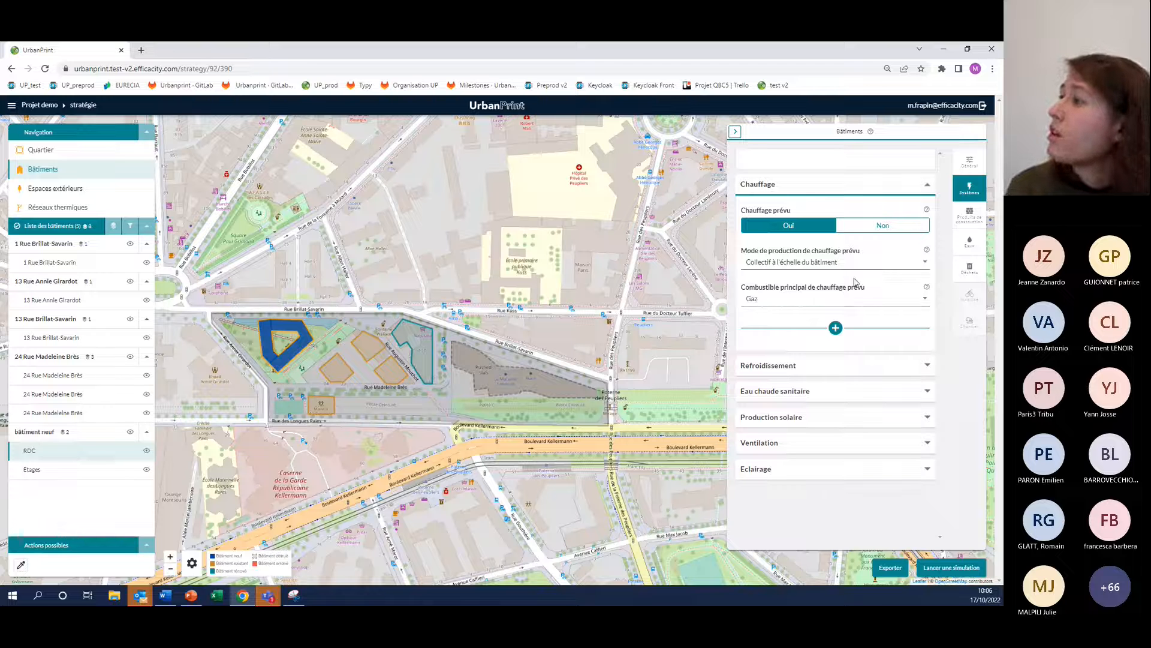
click(835, 327)
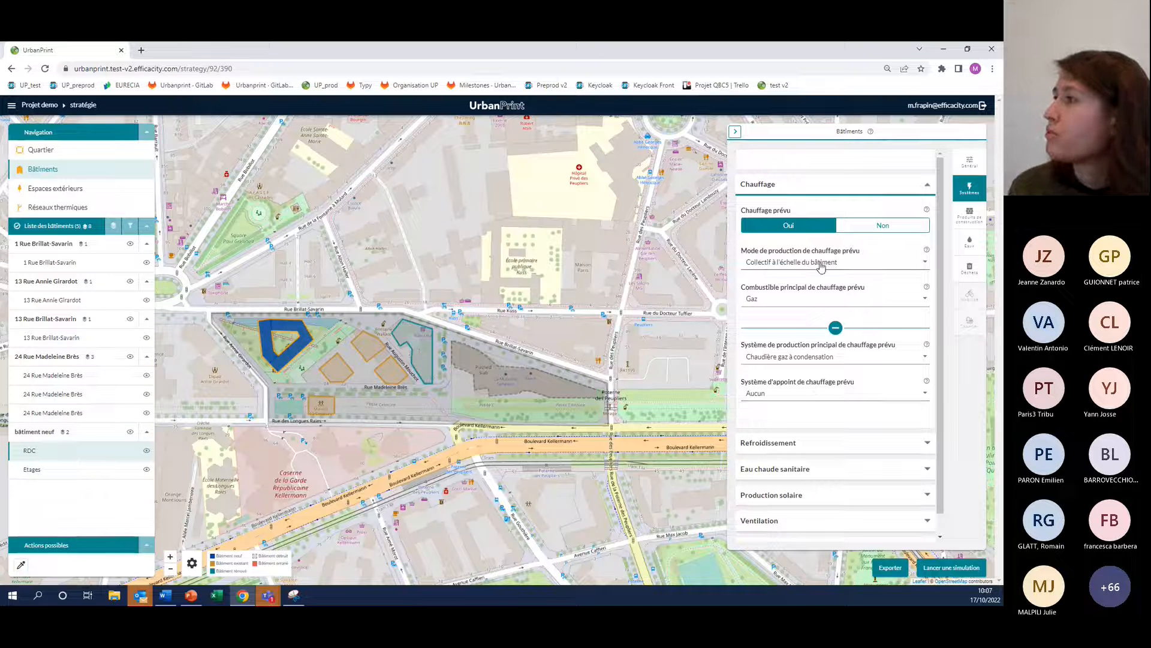
click(801, 299)
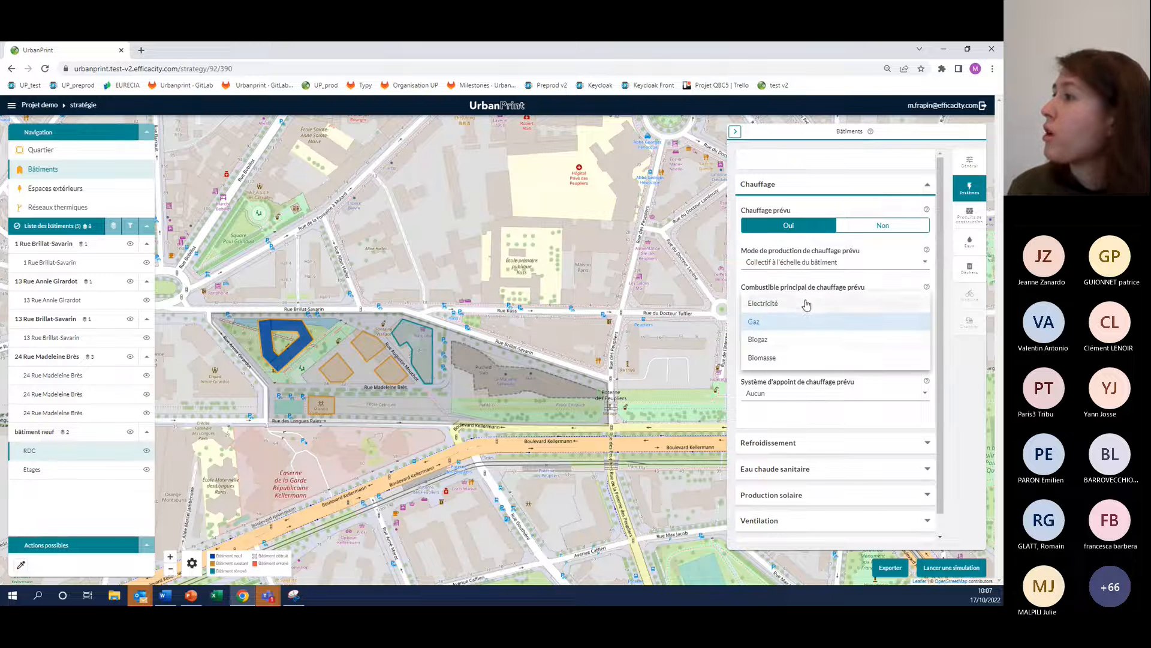
click(772, 304)
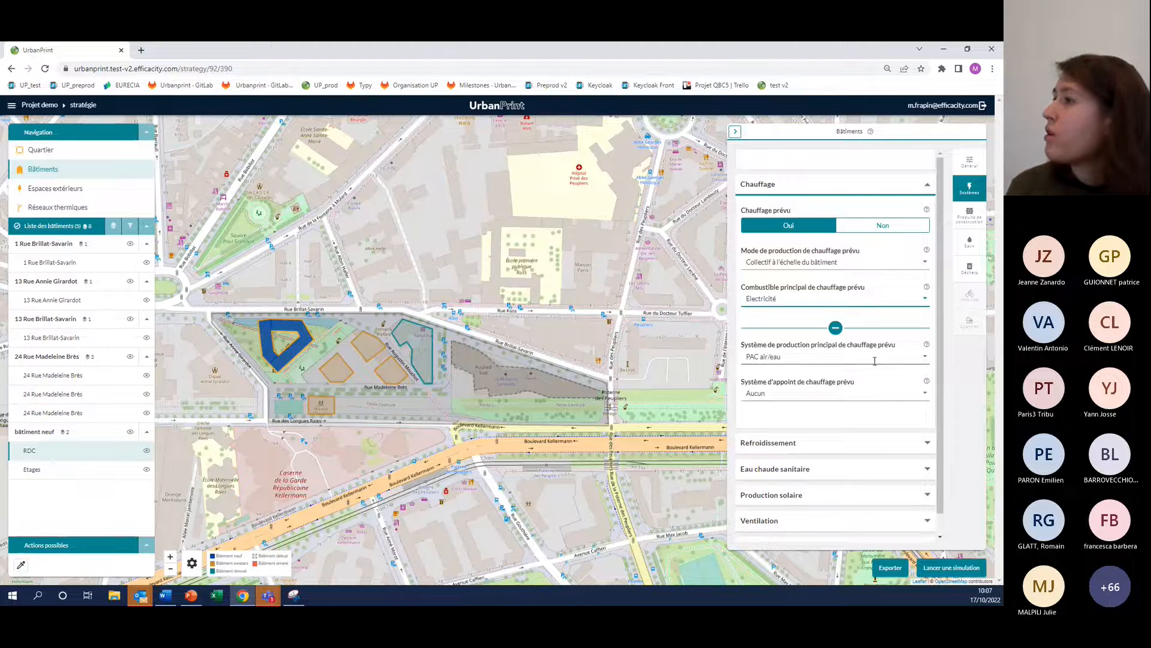
Review the main and backup heating system options of the new building's RDC zone, keeping PAC air/eau and Aucun
click(924, 359)
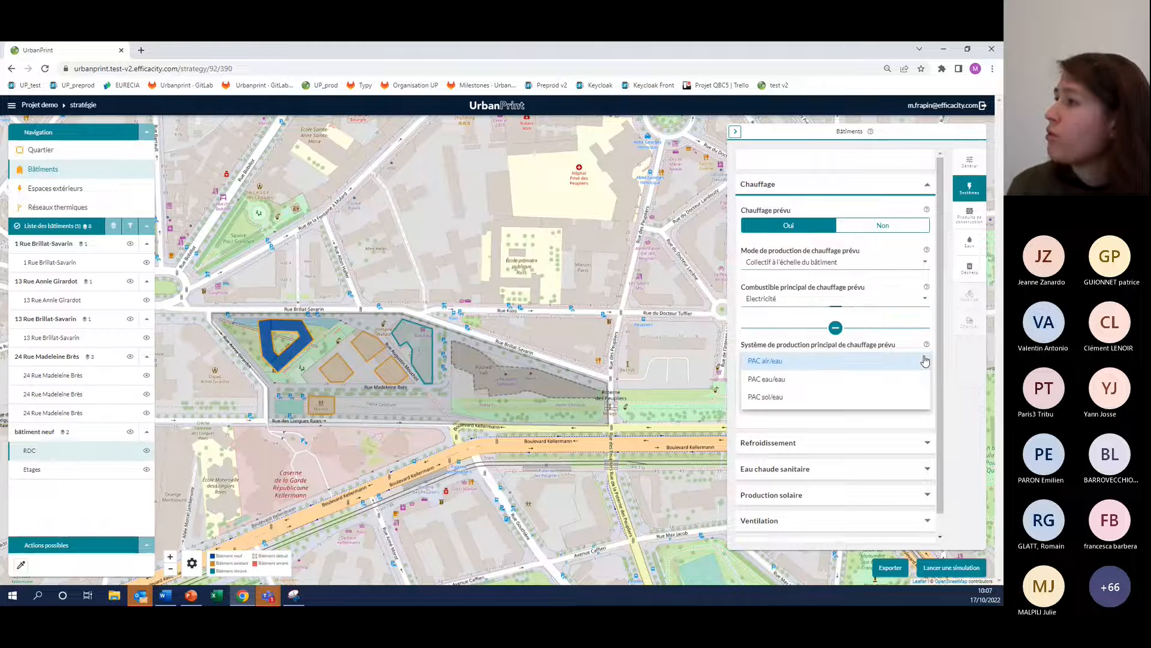
click(811, 367)
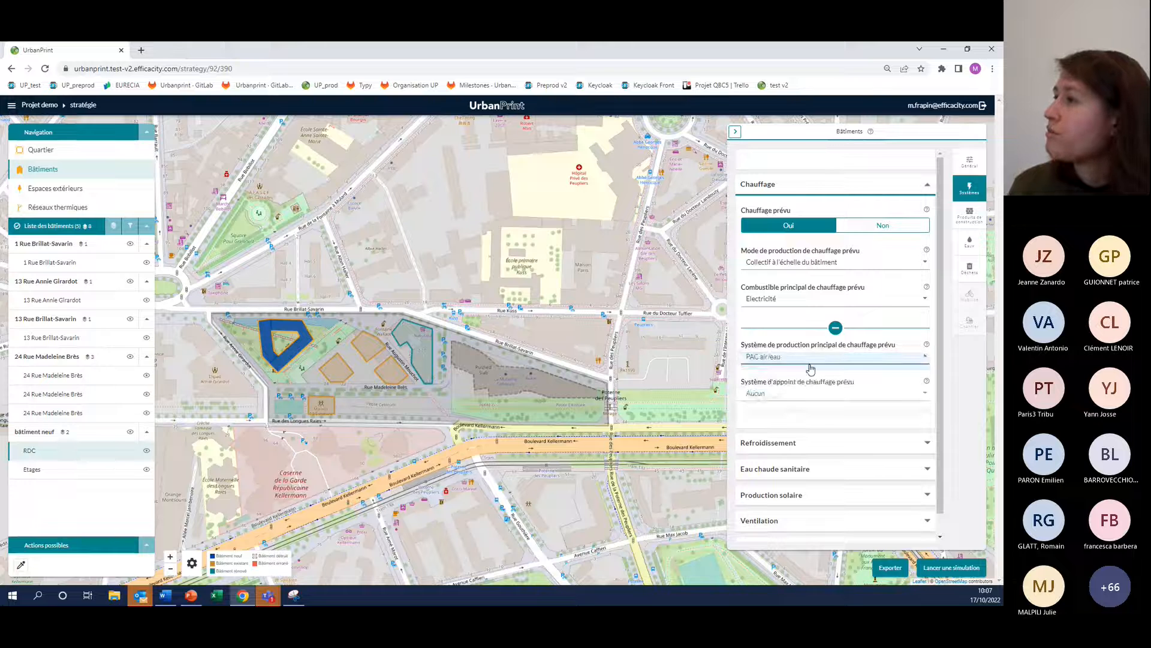
click(929, 392)
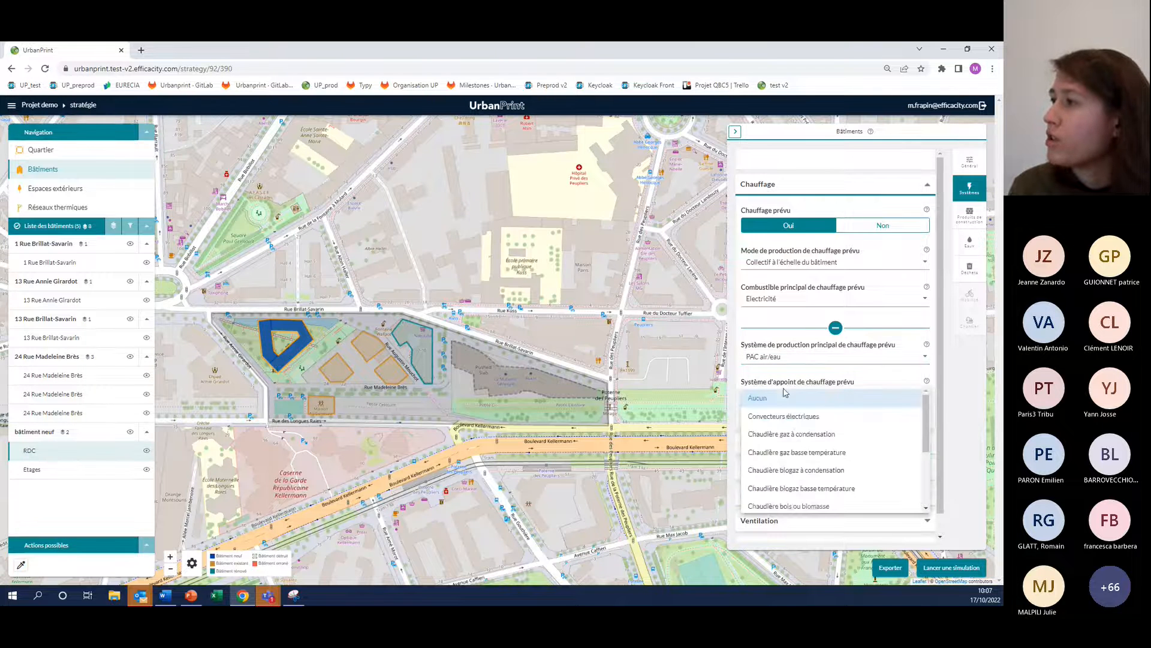
click(737, 387)
click(778, 187)
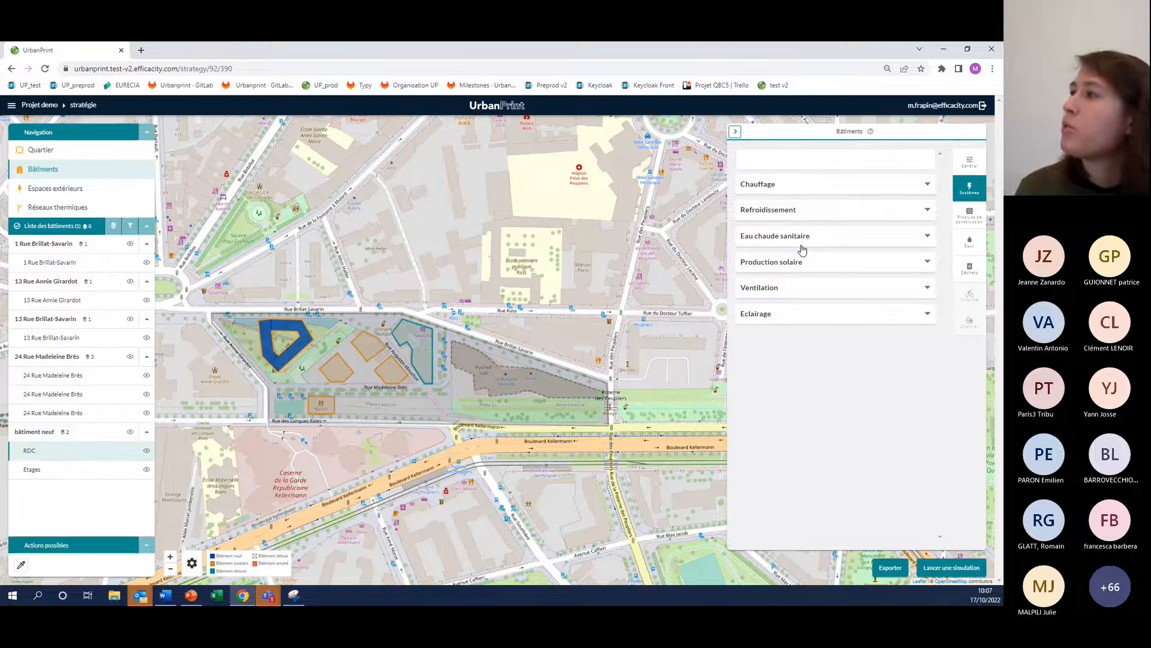
Try Photovoltaïque as the RDC zone's planned solar production type and reset it to Aucune
click(789, 267)
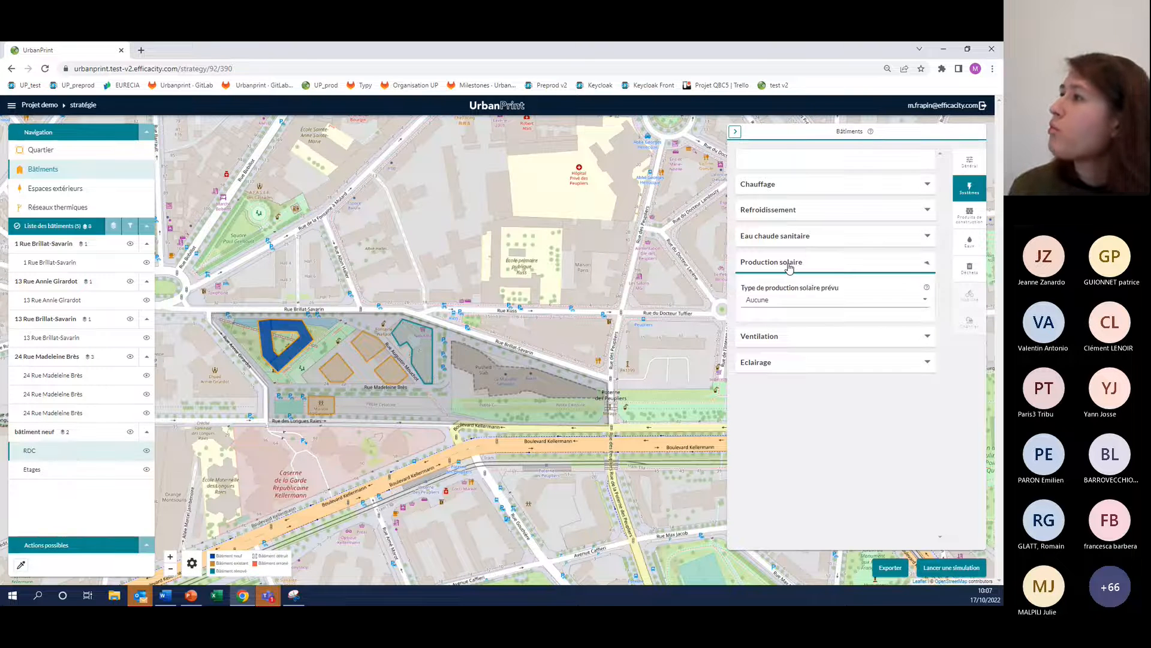
click(813, 308)
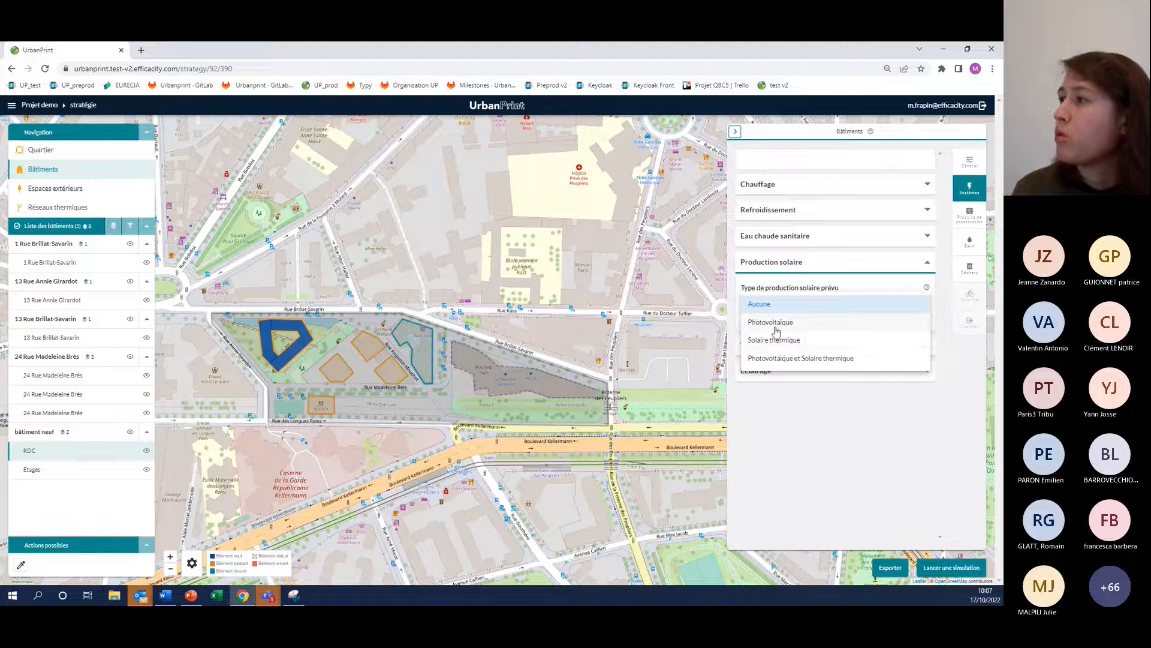
click(774, 324)
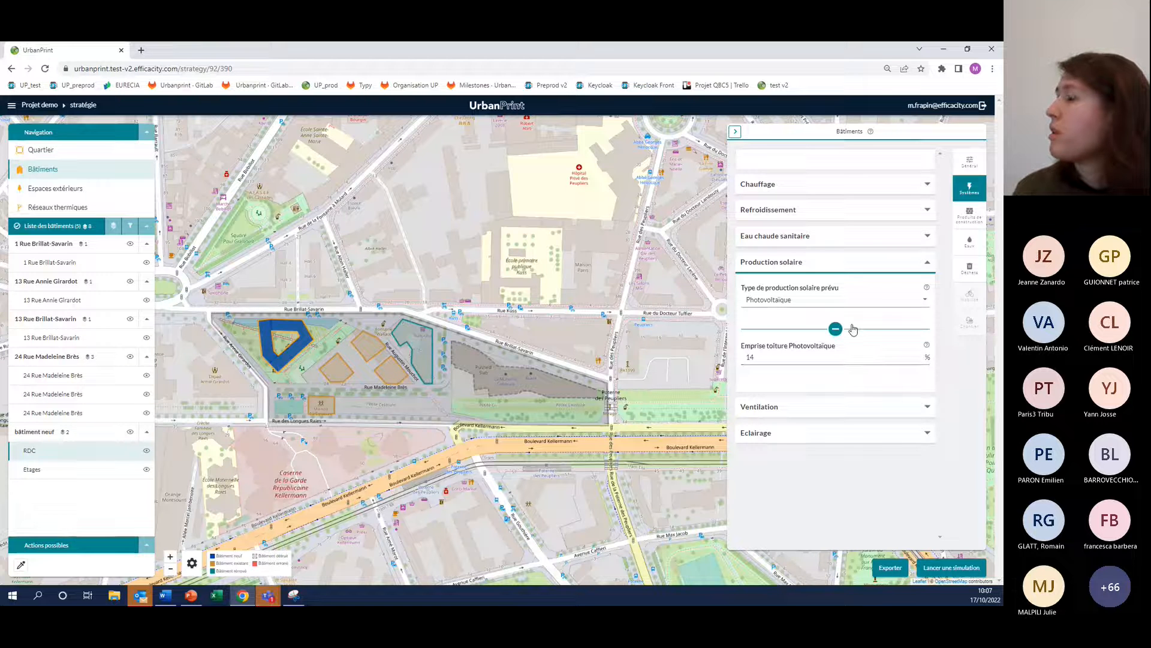
click(803, 302)
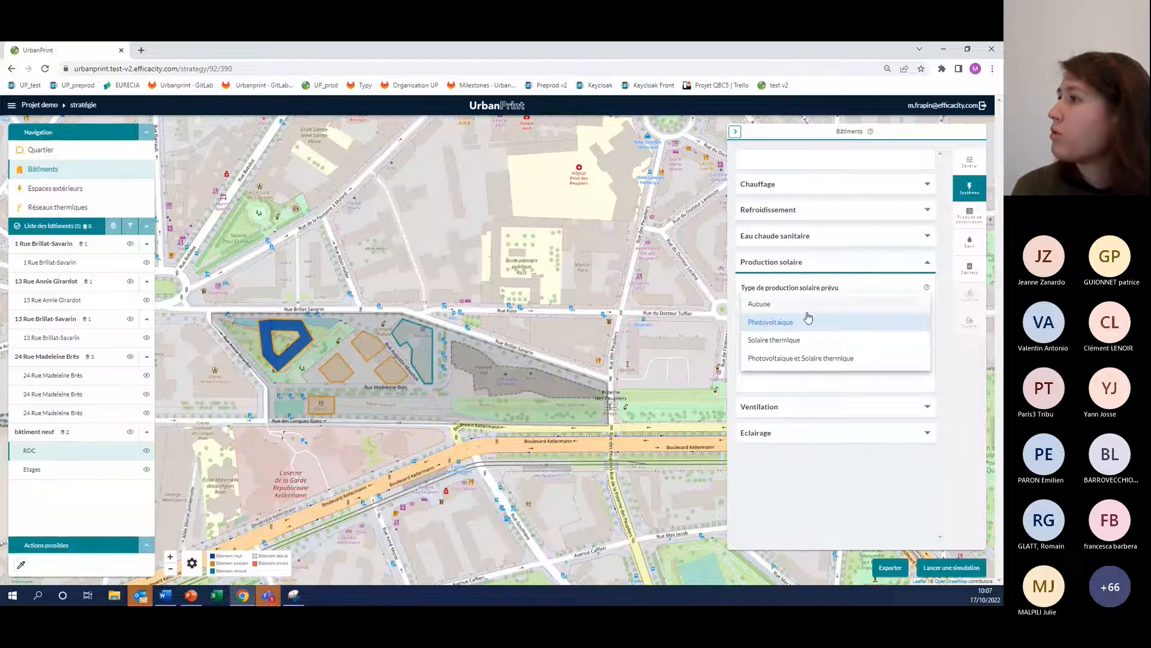
click(804, 305)
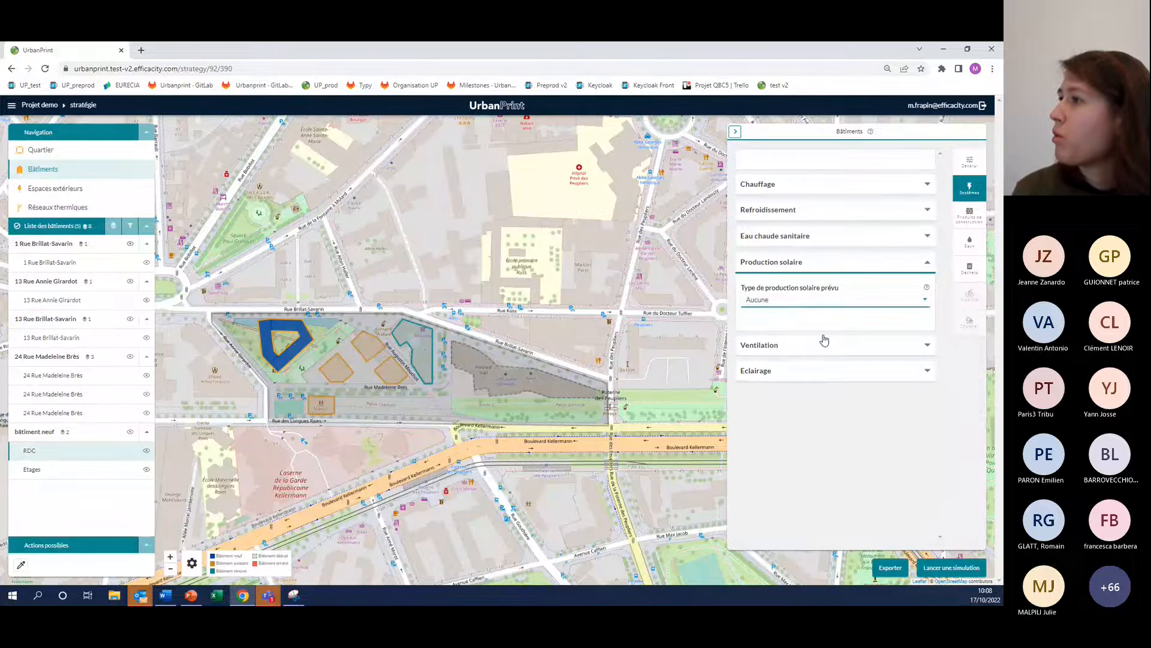
click(795, 263)
Examine the RDC zone's ventilation settings and the lighting strategy options for its dedicated underground parking, keeping Standard
click(795, 291)
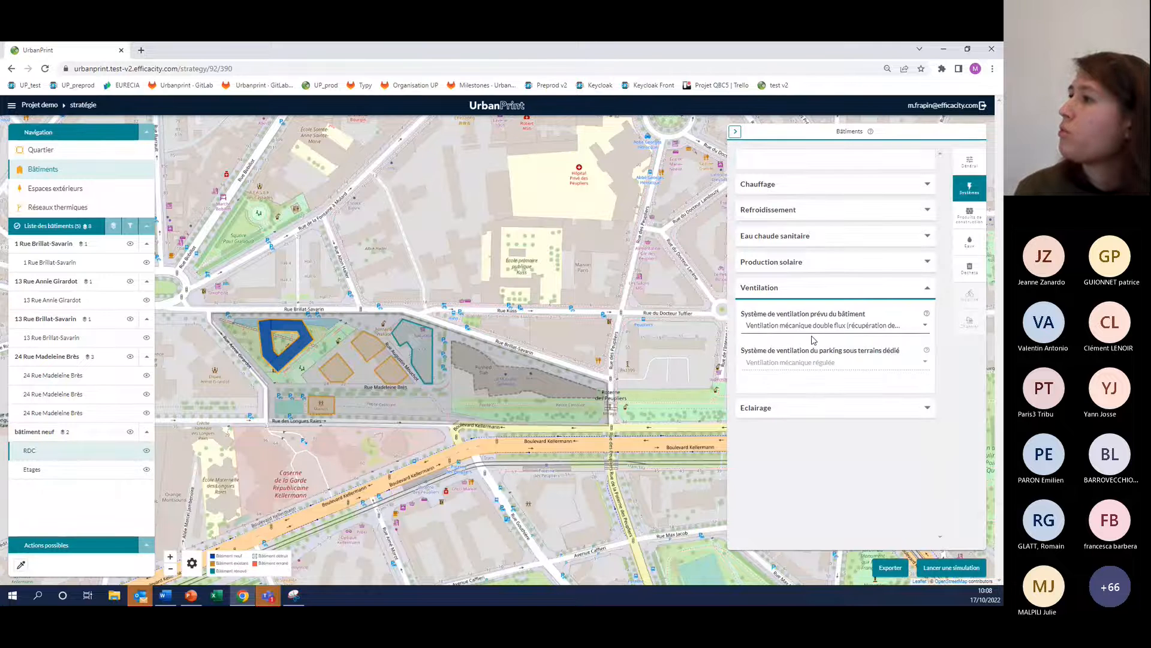
click(783, 410)
click(924, 446)
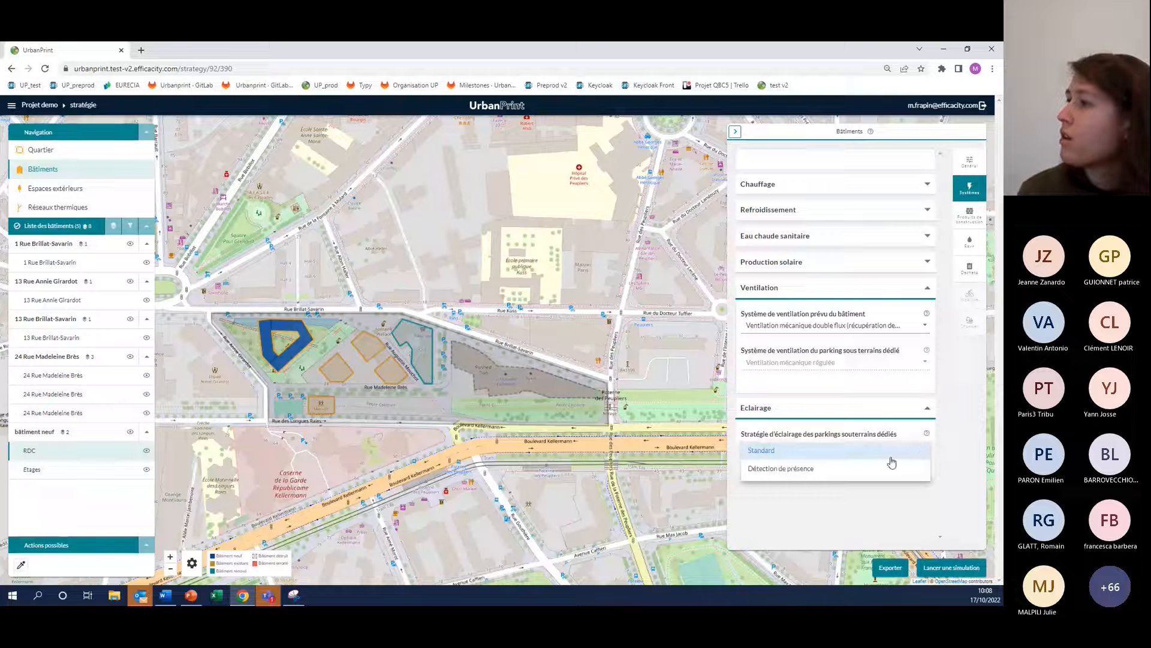
click(869, 449)
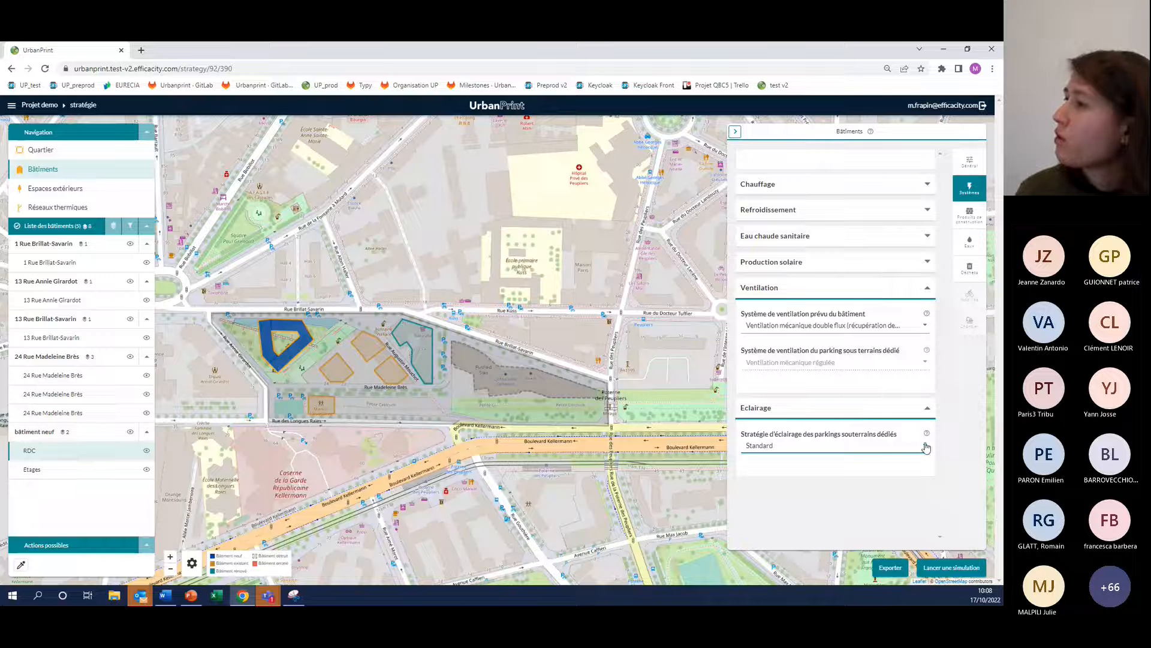
mouse_move(927, 435)
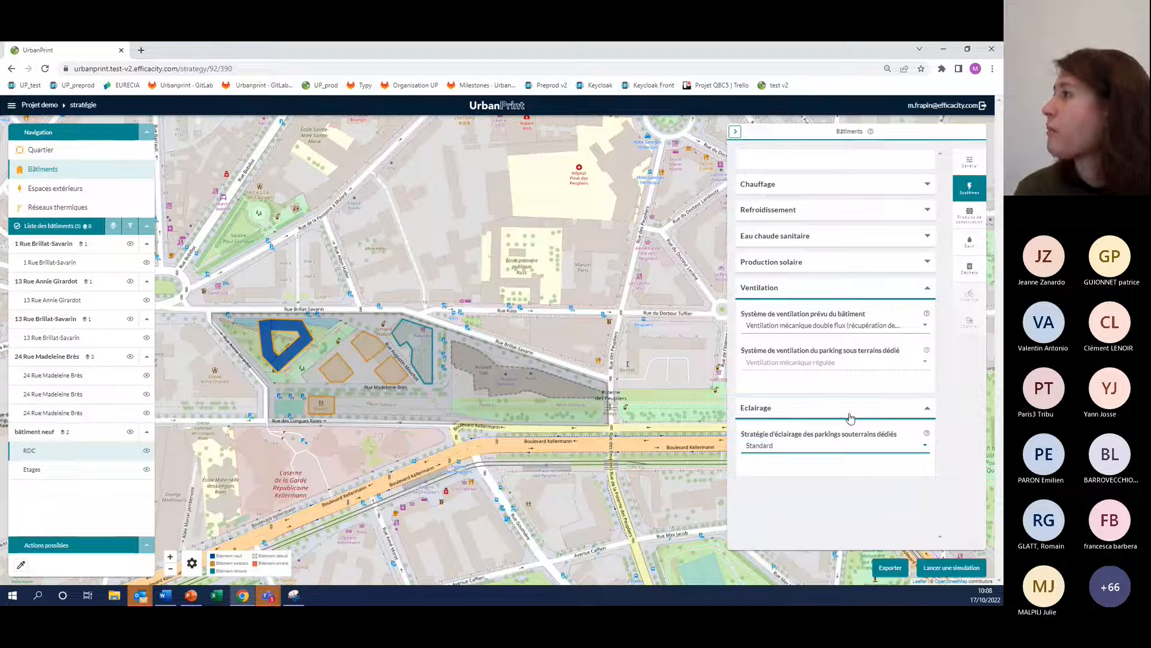
click(841, 289)
click(837, 316)
Examine the RDC zone's infrastructure construction settings, including the detailed underground floor areas and parking spaces
click(971, 217)
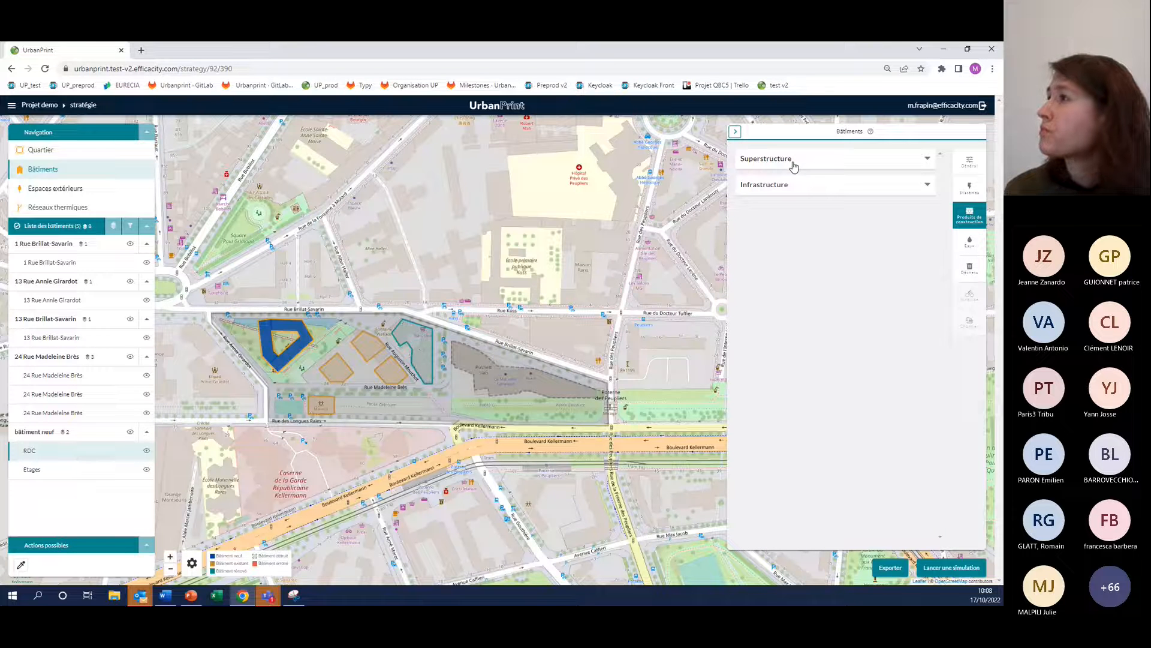
click(808, 185)
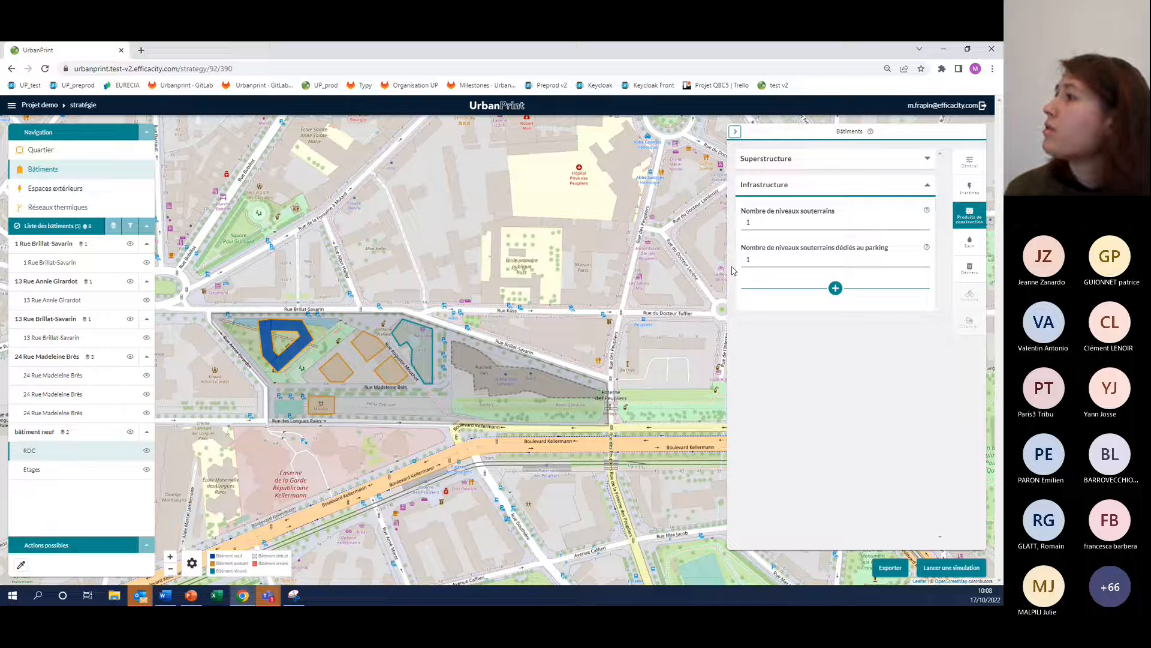
click(835, 289)
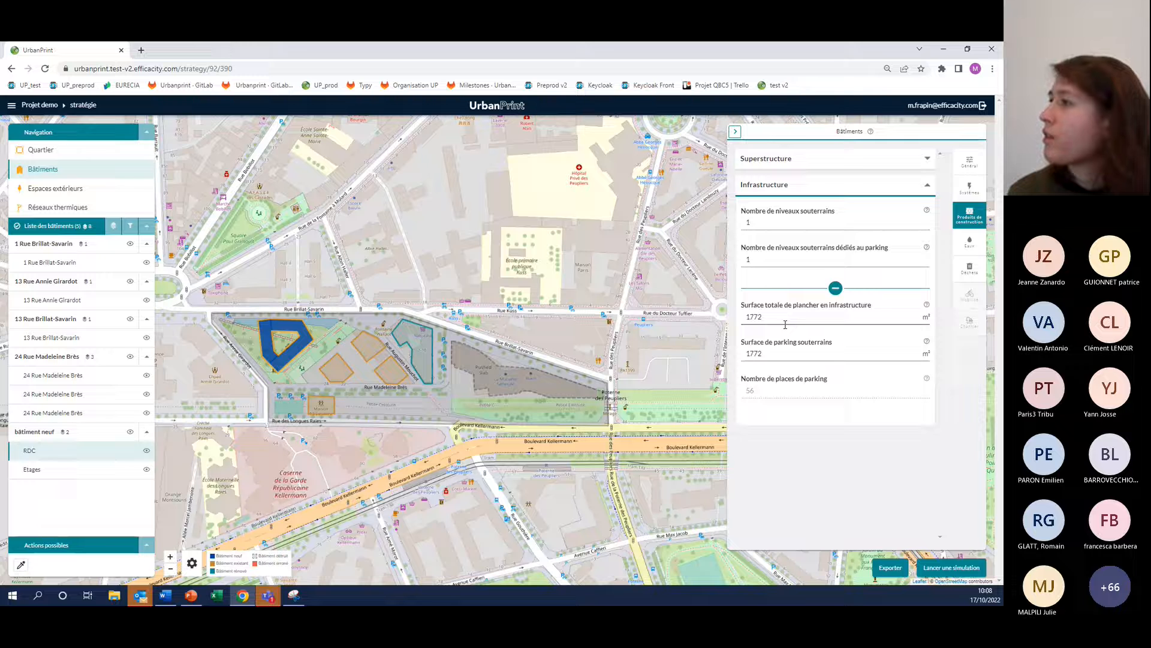
click(836, 289)
click(790, 186)
Examine the RDC zone's superstructure settings, including the target energy performance options and the detailed façade and window properties
click(827, 160)
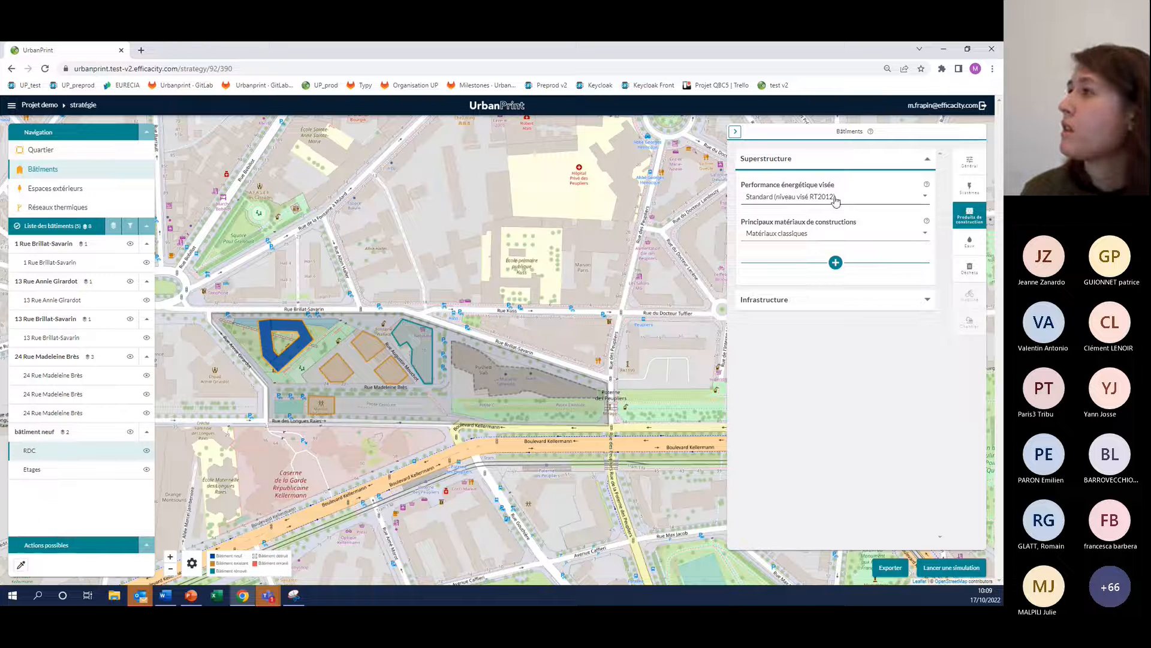
click(926, 200)
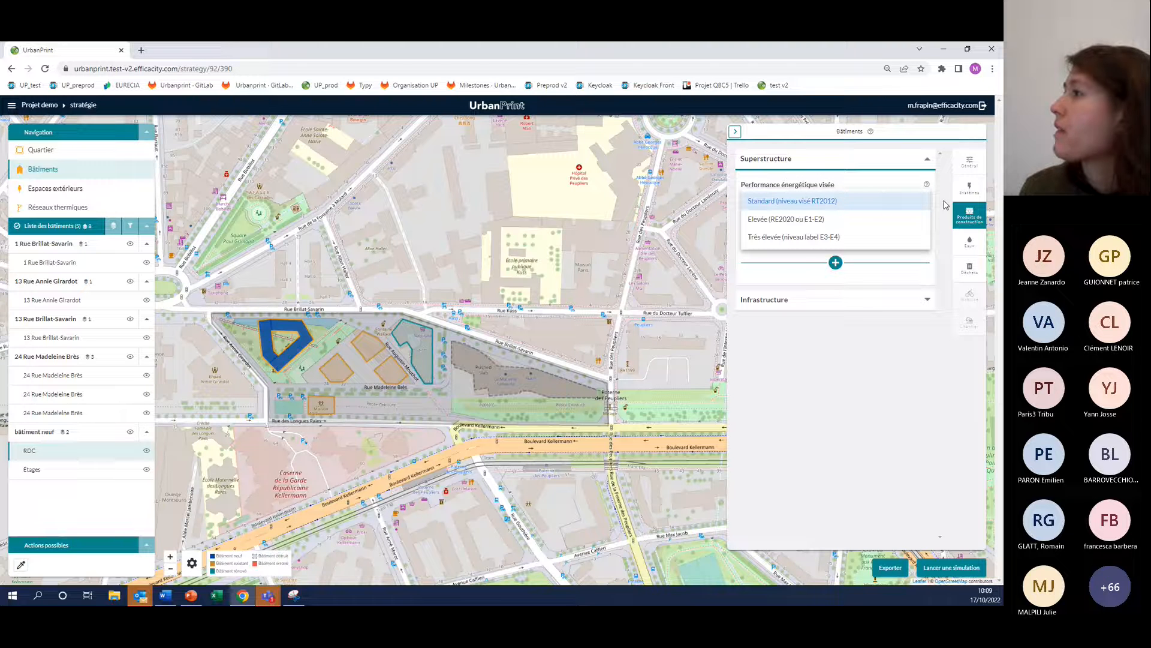
click(866, 205)
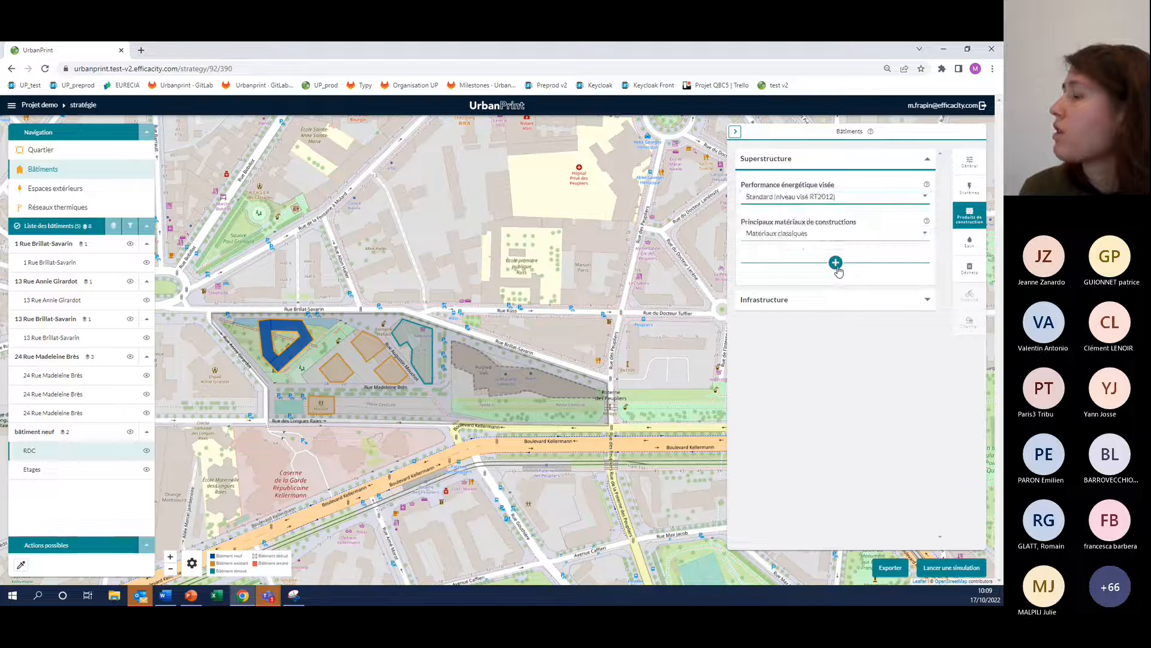
click(835, 262)
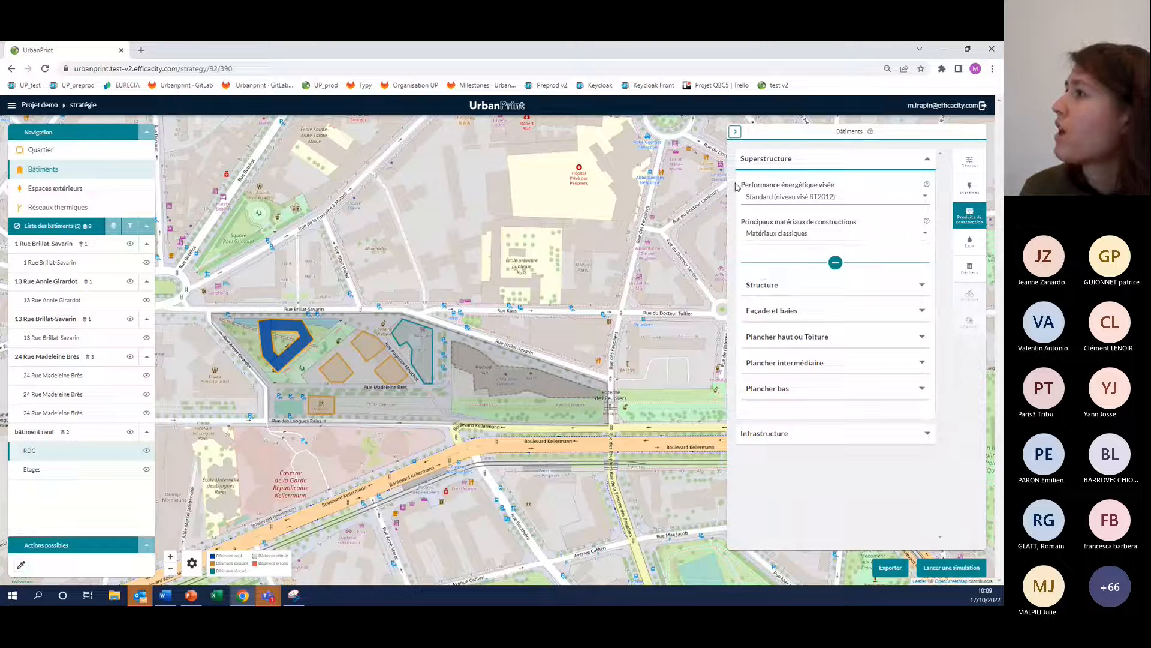
click(768, 313)
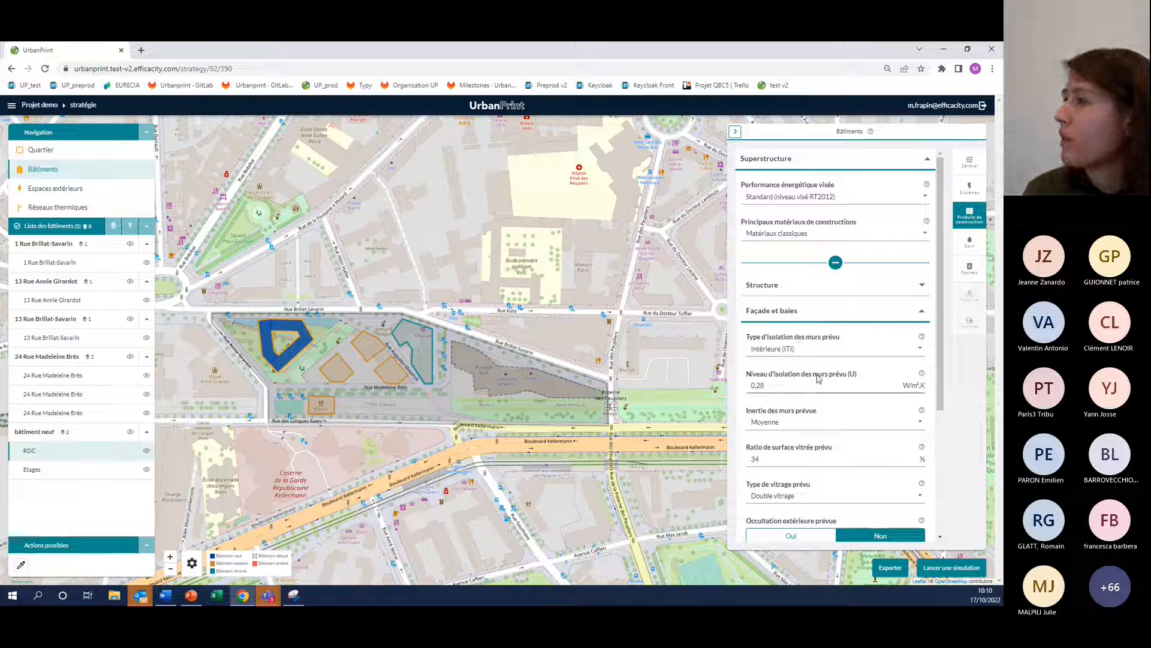
scroll(846, 388, down, 1)
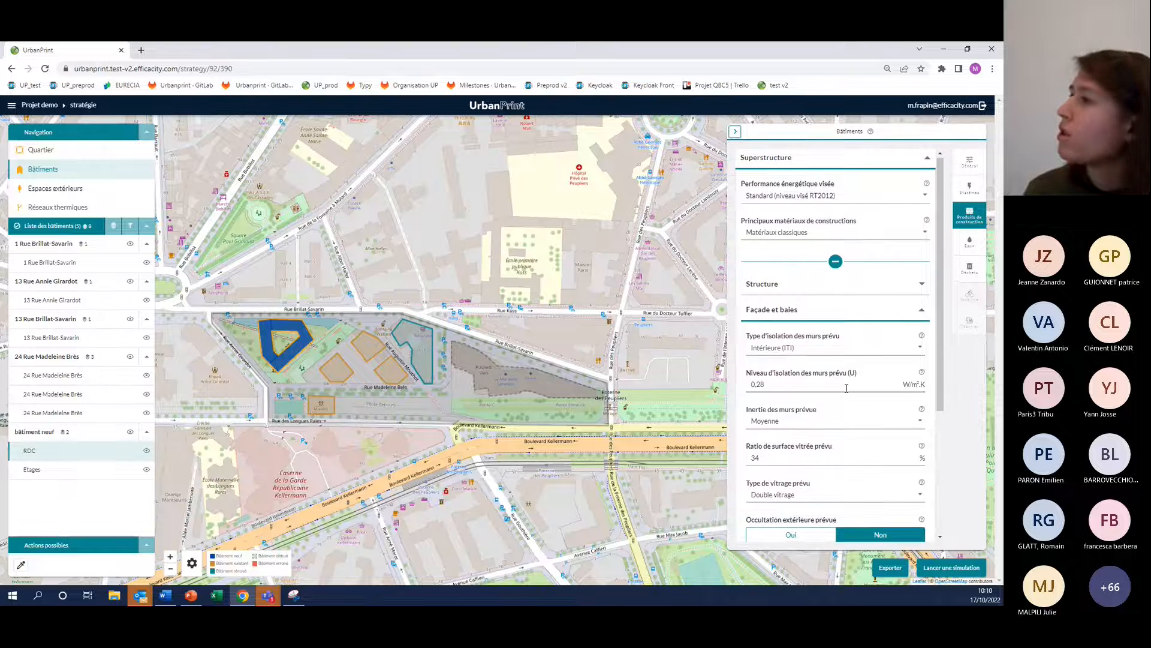
scroll(846, 388, down, 2)
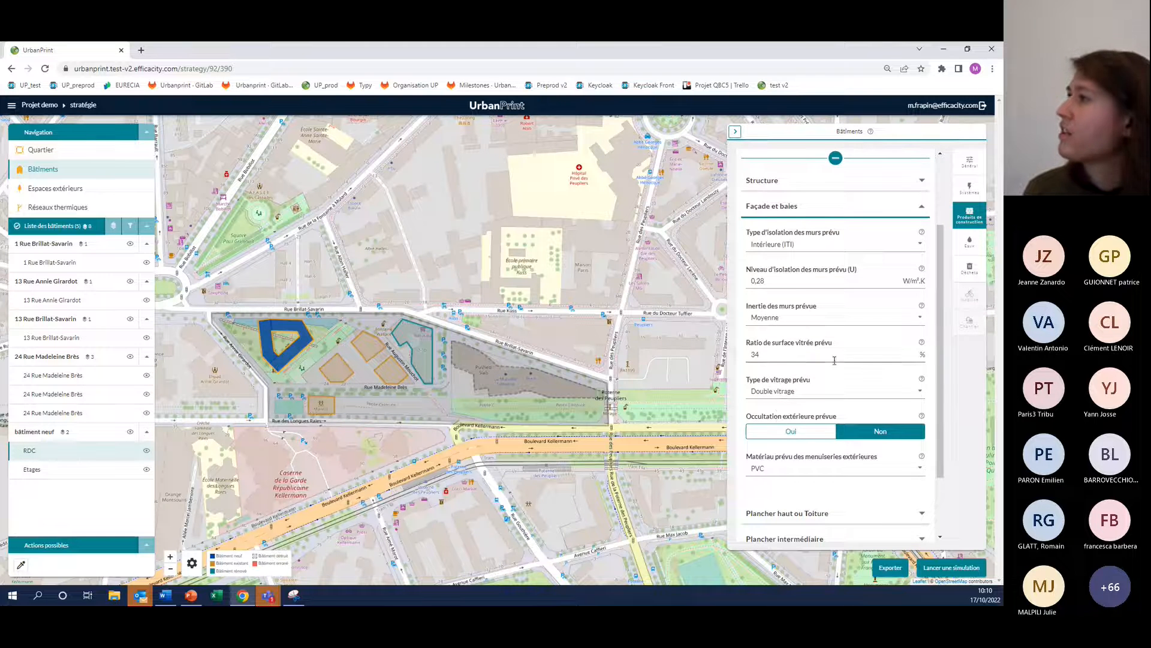
scroll(777, 419, up, 2)
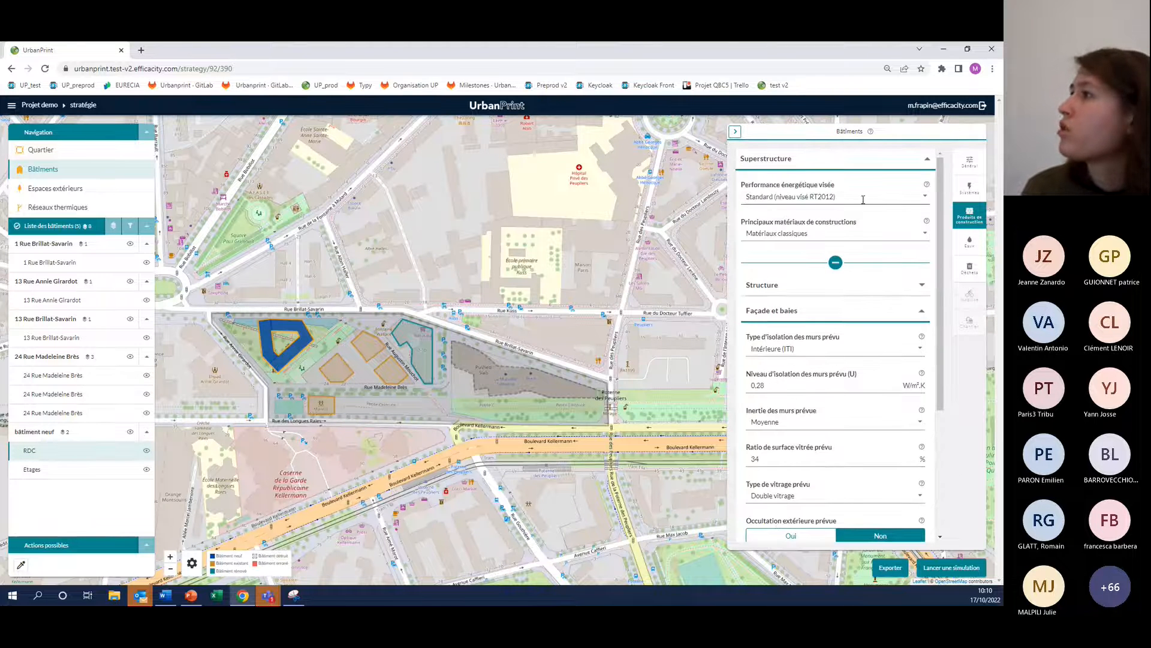
Set the RDC zone's target energy performance to Elevée (RE2020 ou E1-E2) and check its façade and window properties
click(863, 197)
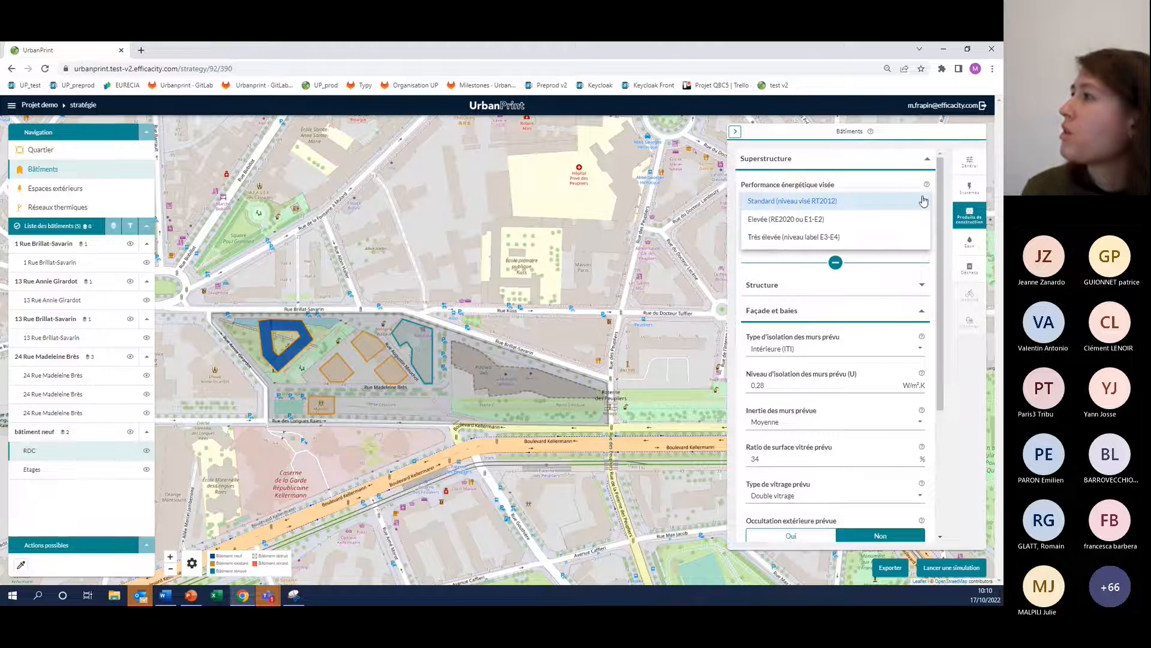
click(801, 221)
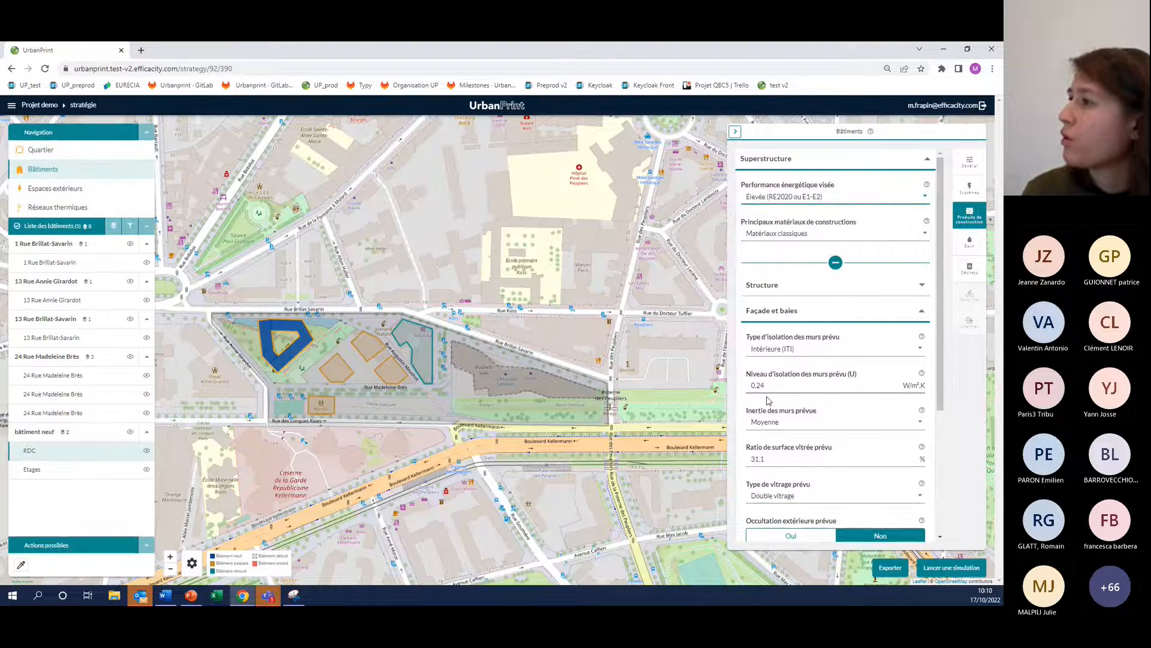
scroll(806, 412, down, 1)
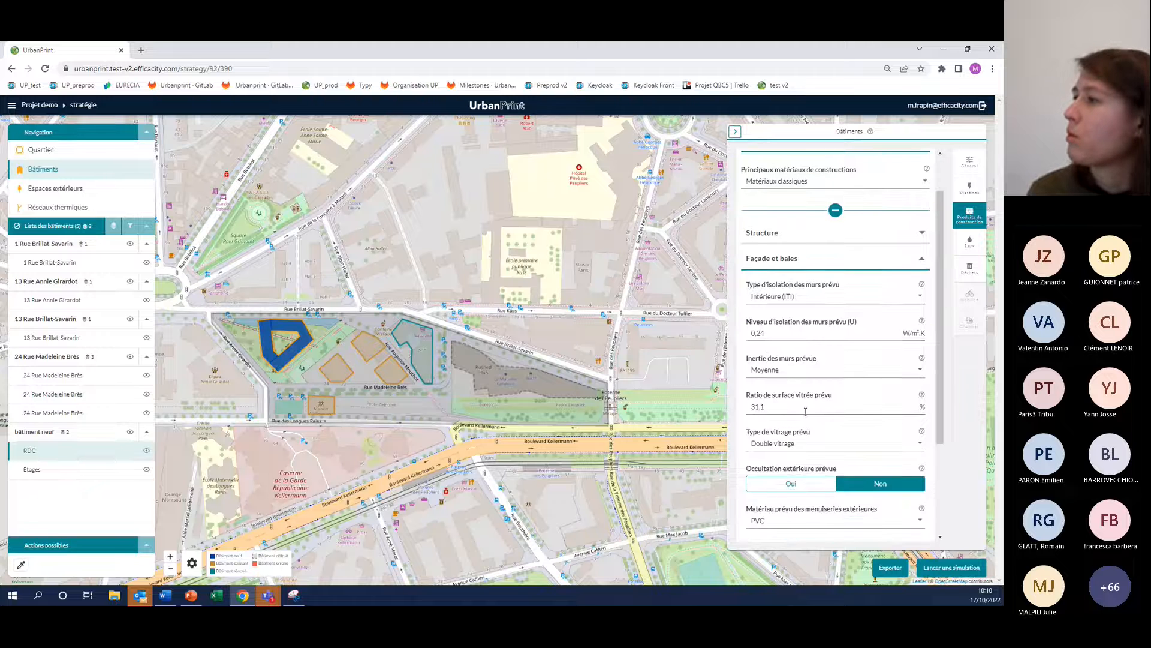
scroll(805, 412, down, 2)
scroll(822, 415, up, 3)
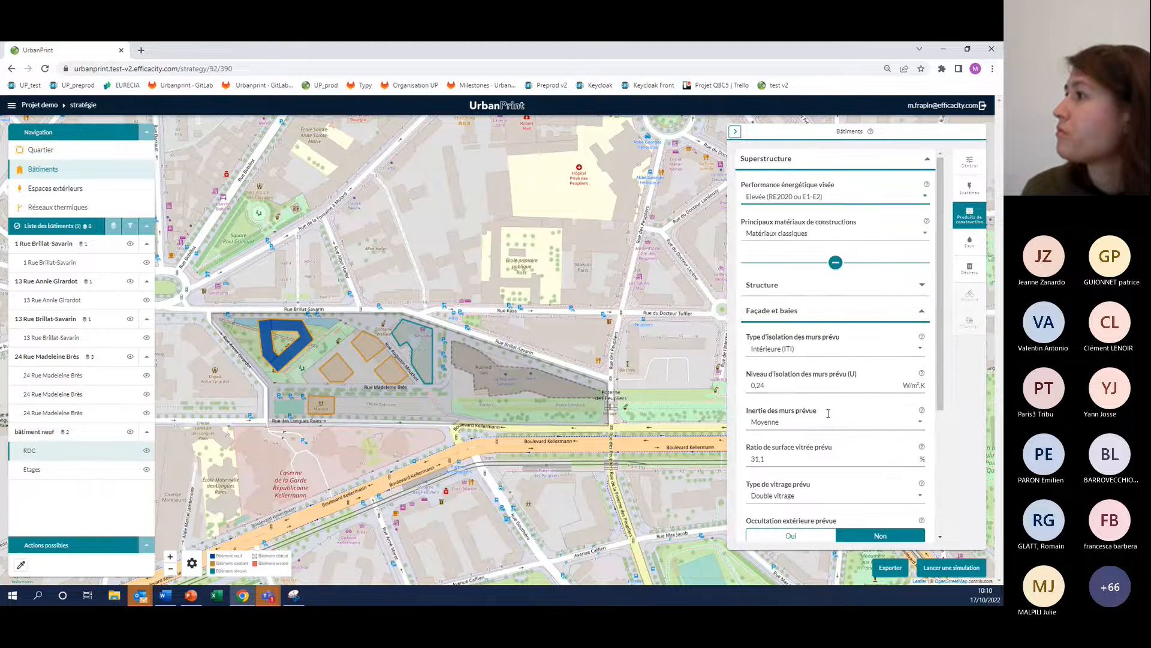
click(835, 263)
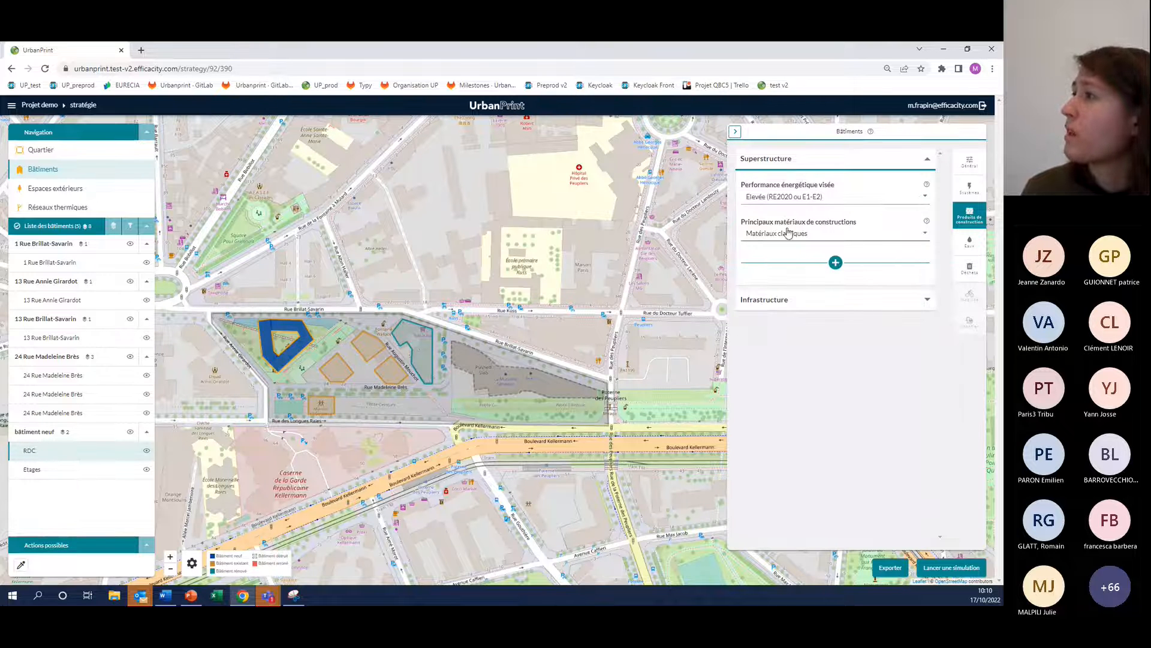
click(835, 263)
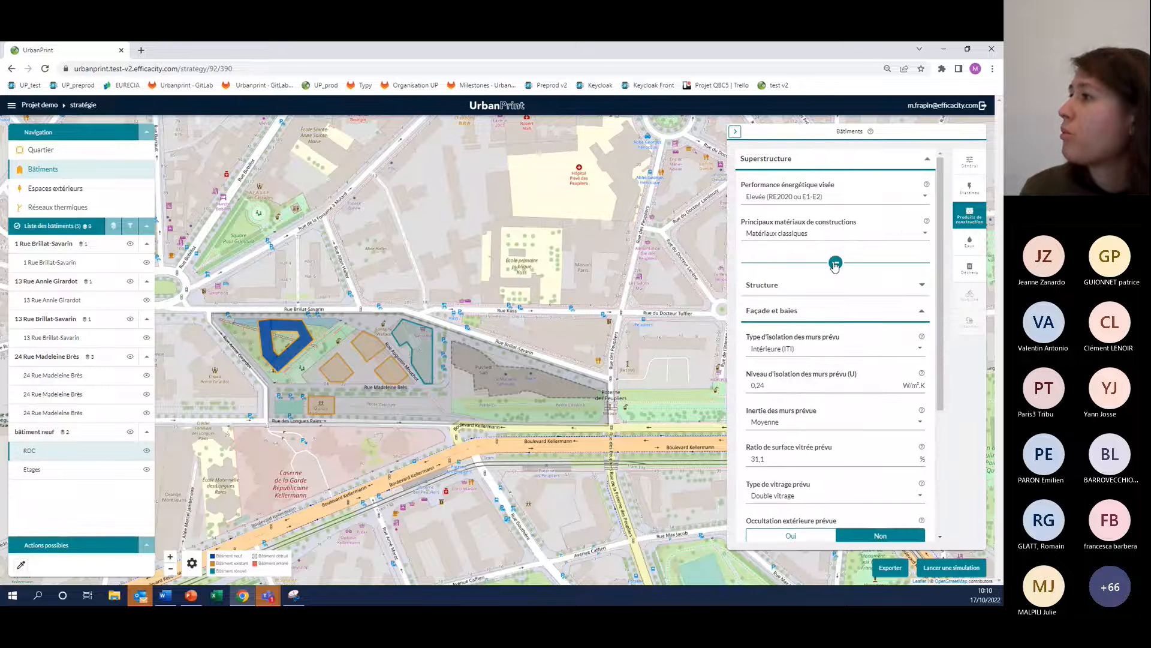
click(821, 310)
click(815, 289)
click(815, 289)
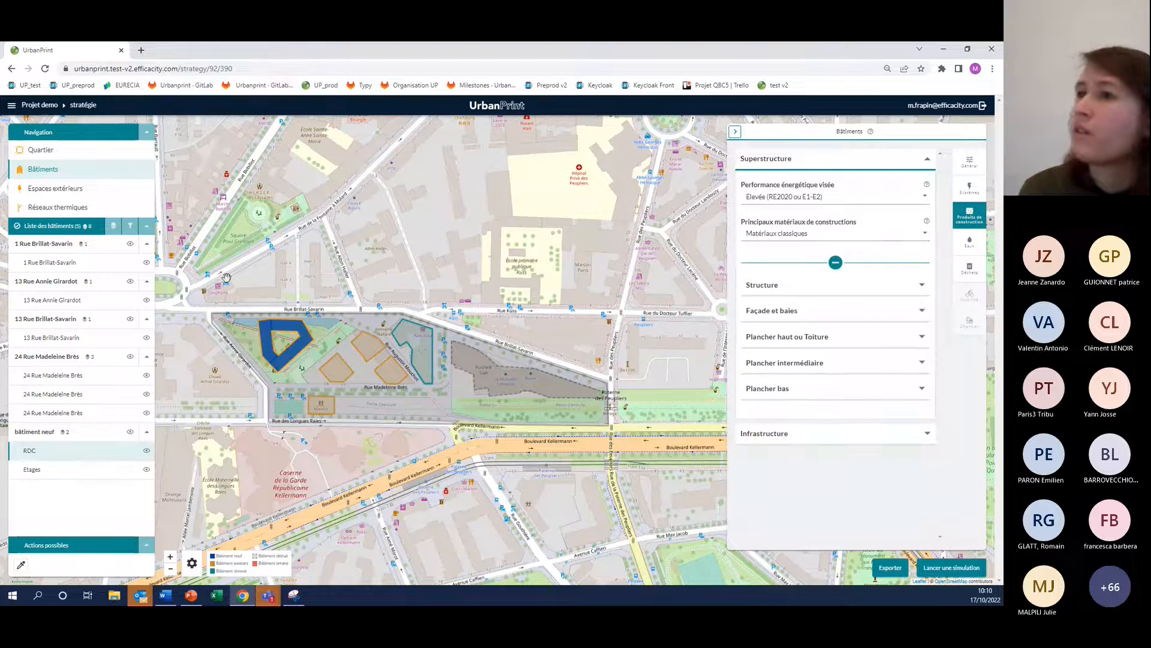
Set the Etages zone's main construction materials to Matériaux mixtes and its target energy performance to Elevée (RE2020 ou E1-E2)
click(314, 340)
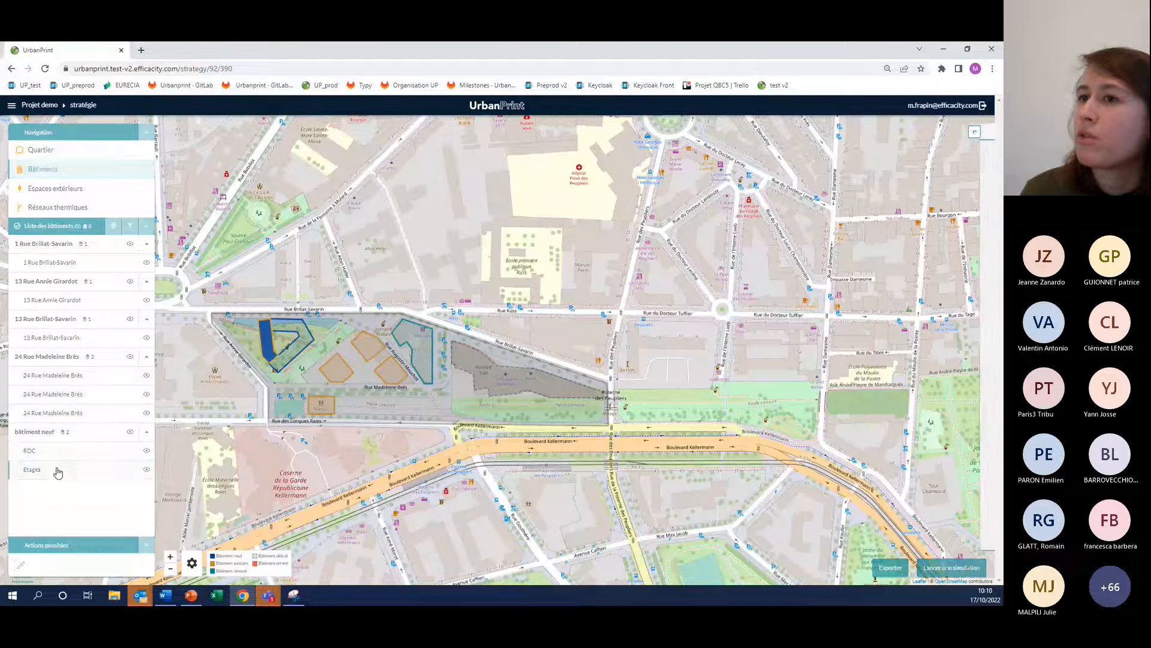
click(58, 472)
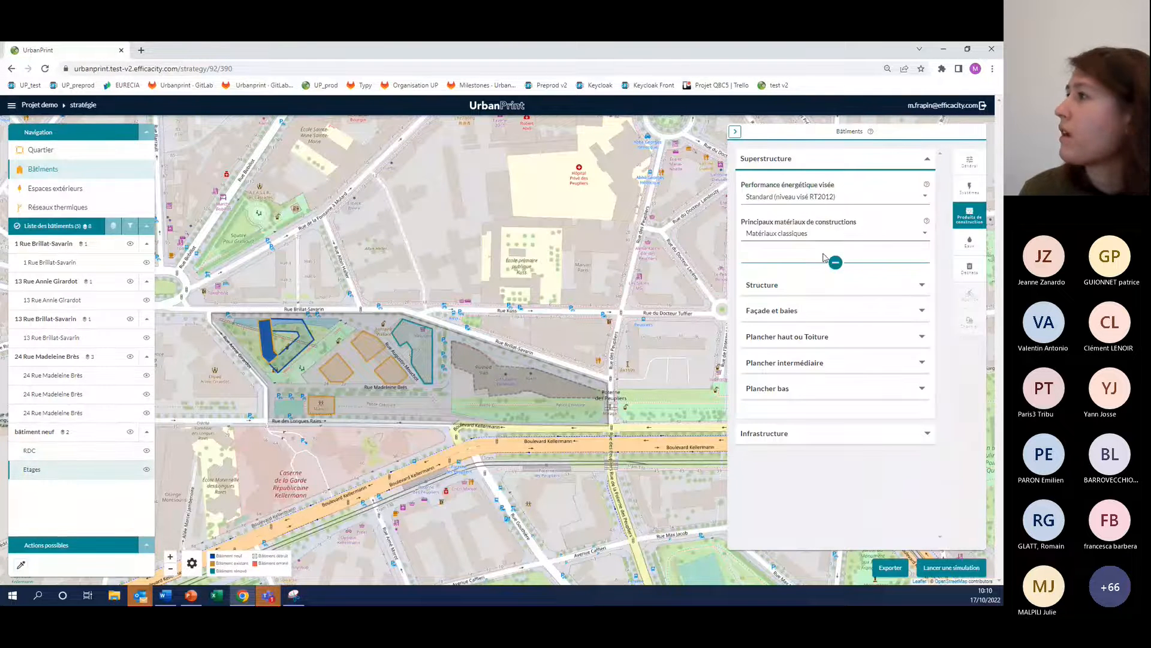
click(779, 285)
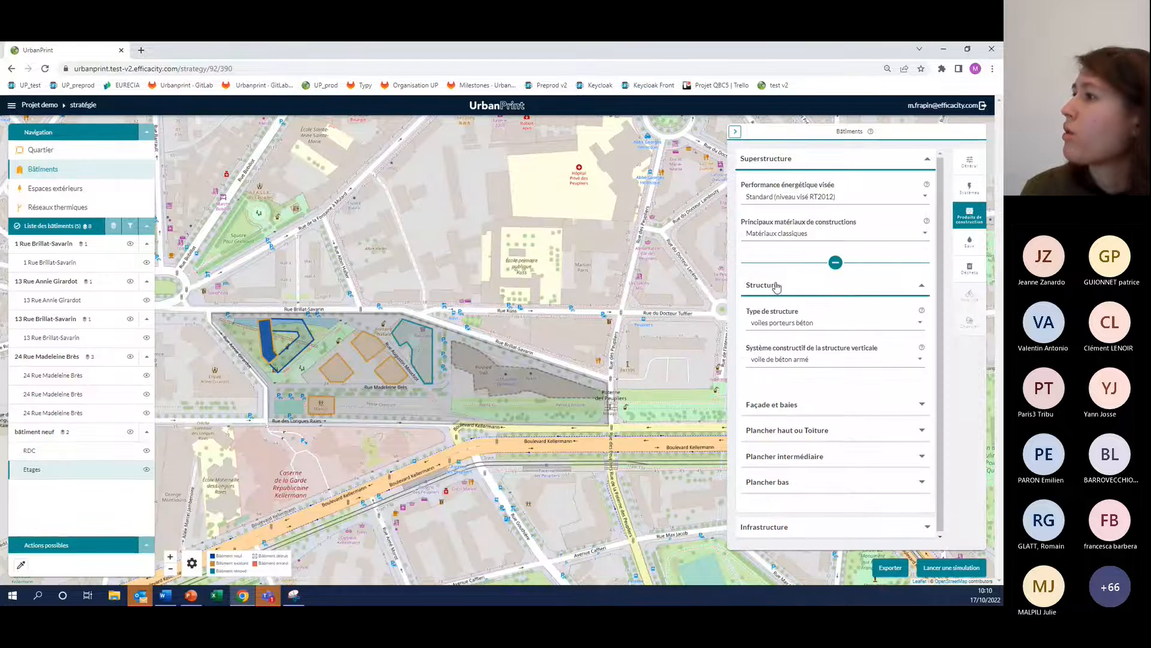
click(831, 238)
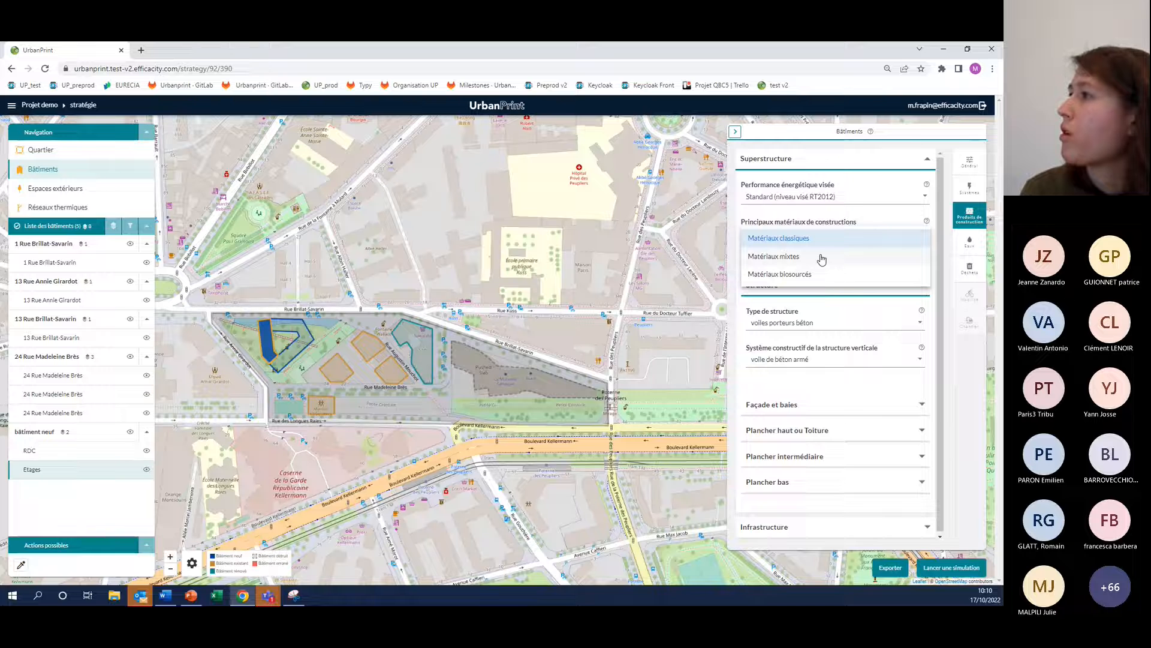
click(822, 258)
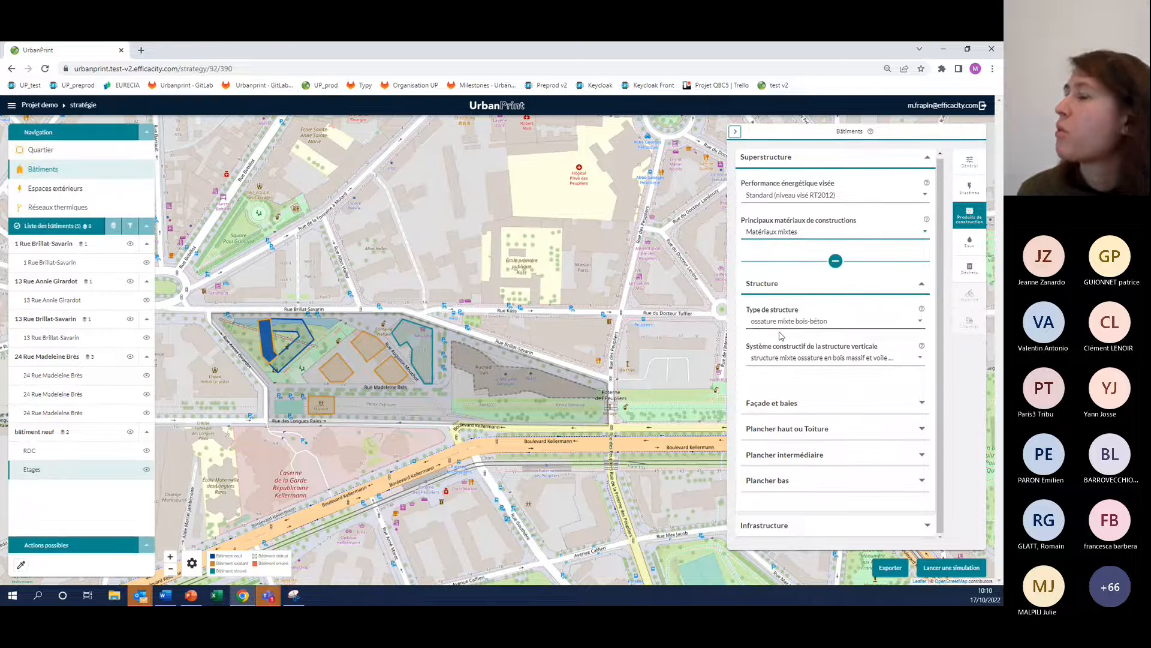
click(835, 261)
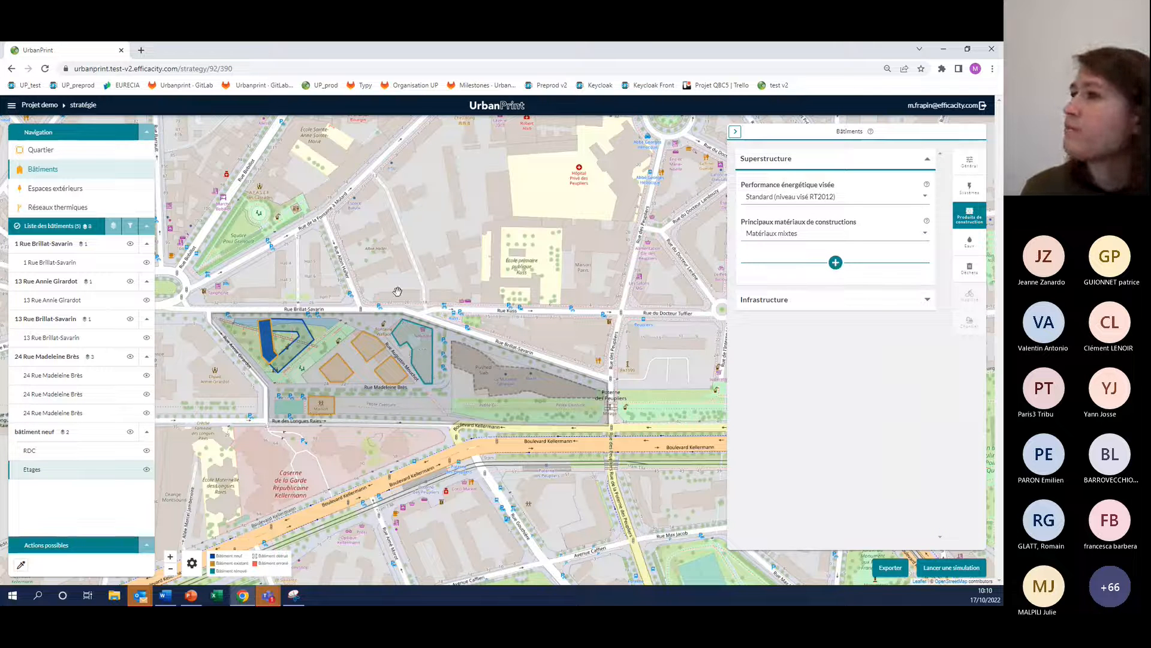
click(840, 198)
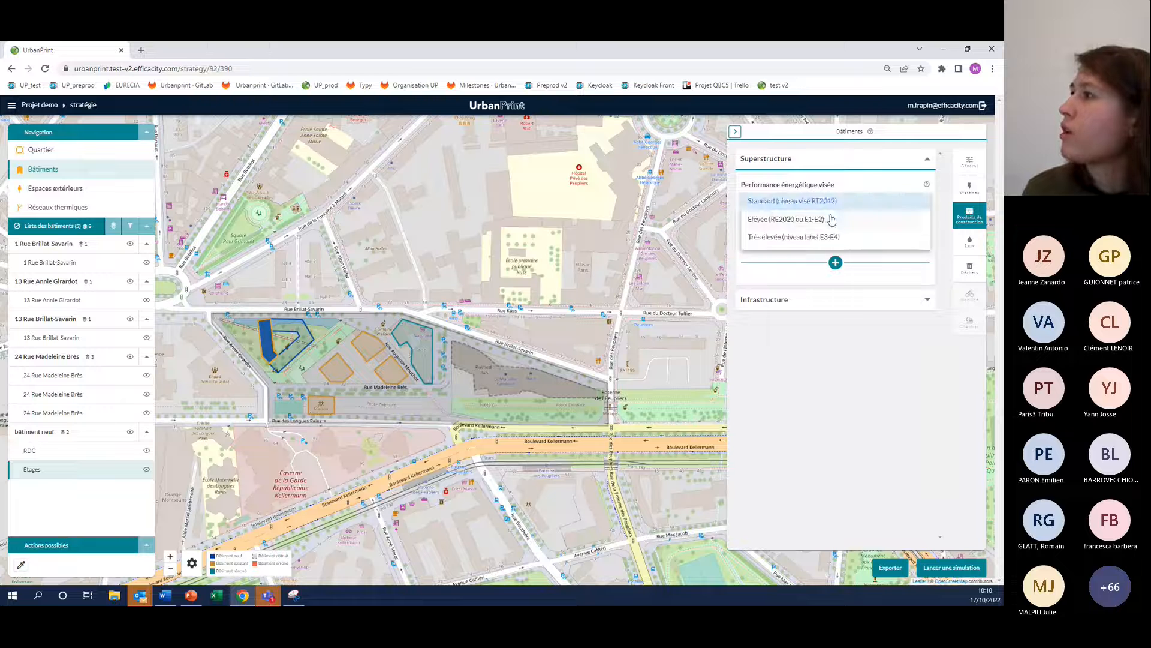
click(831, 220)
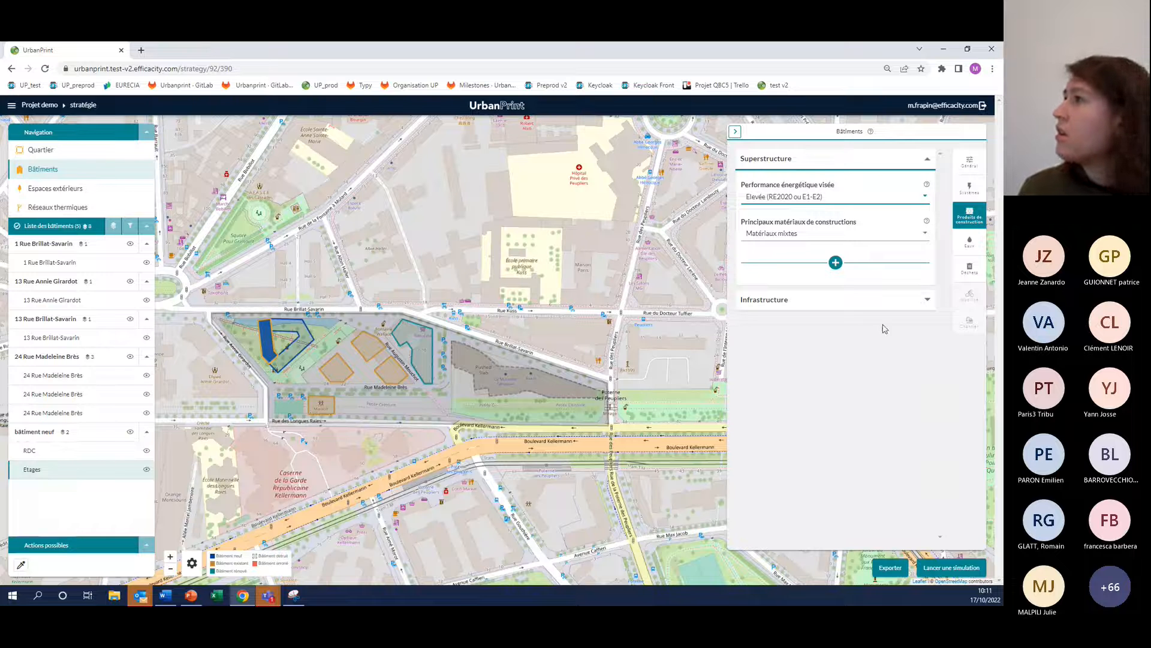
Examine the rainwater recovery options for the Etages zone, keeping Pas de récupération
click(965, 246)
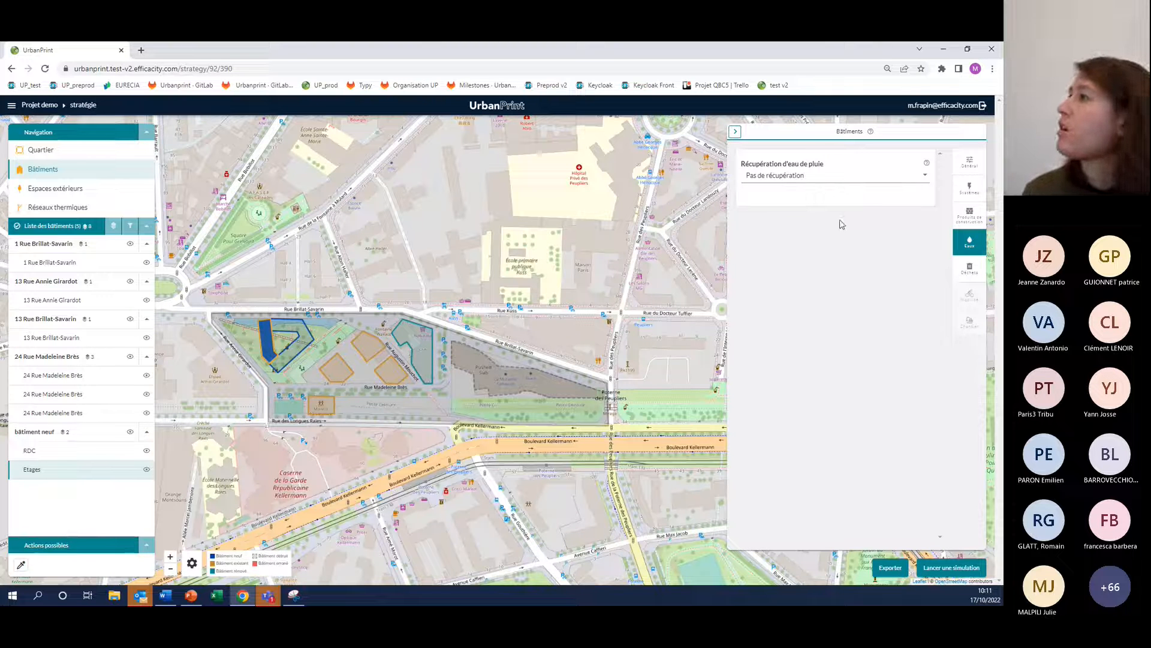
click(926, 177)
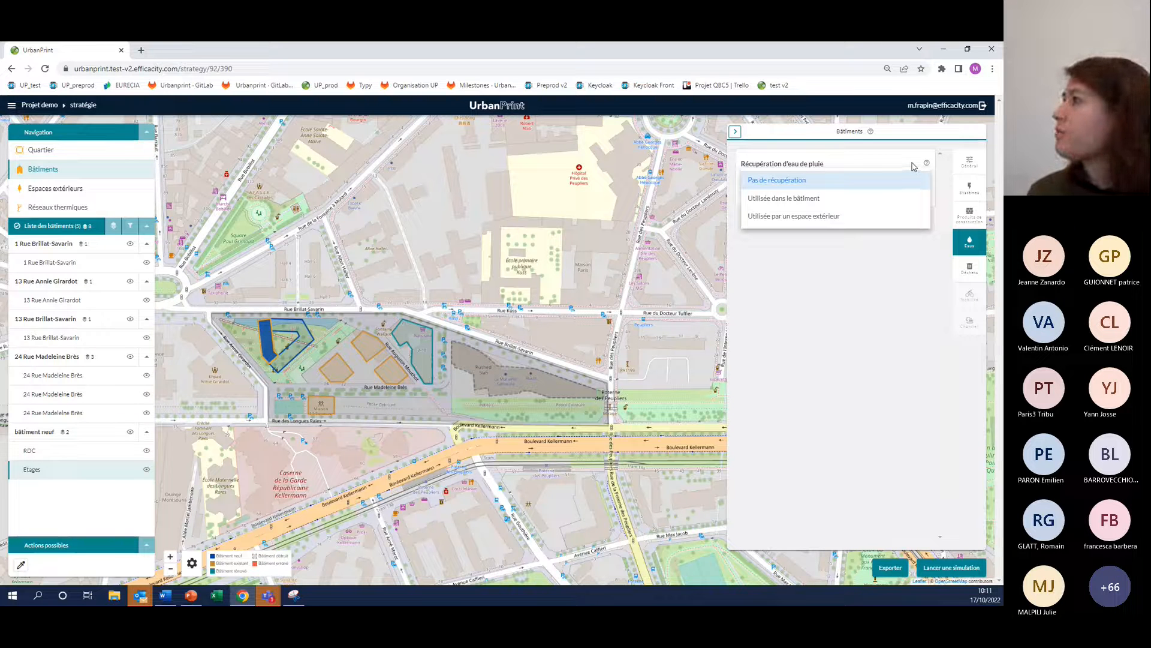
click(912, 166)
Examine the waste management options for the RDC zone of the new building, keeping La municipalité
click(970, 271)
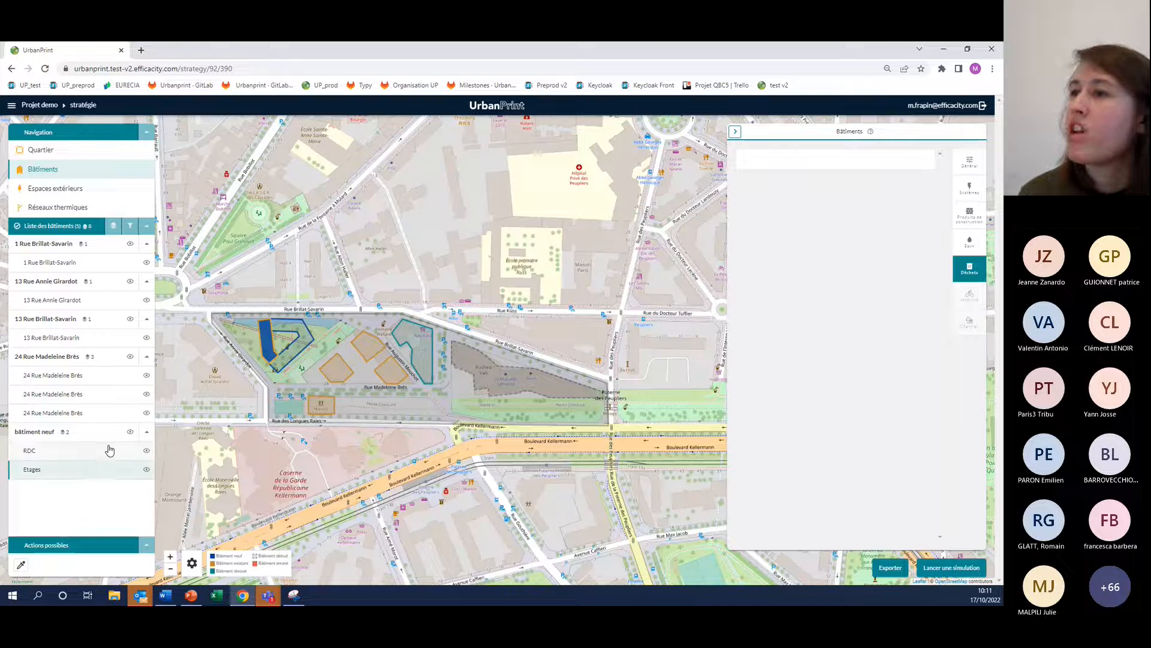
click(63, 456)
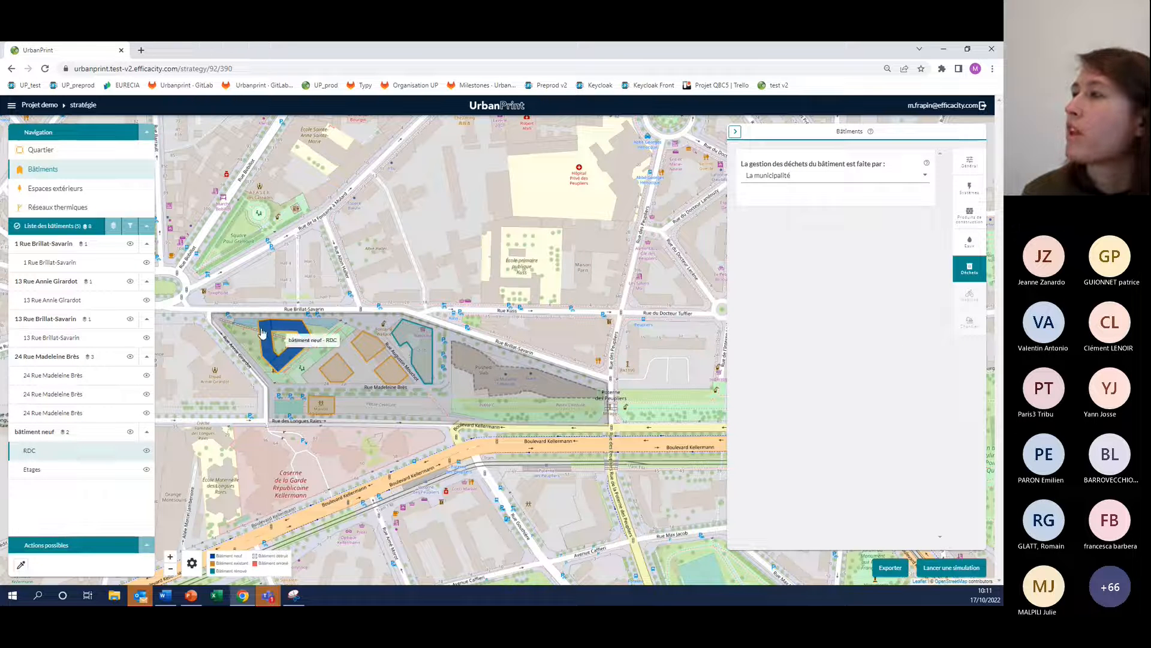
click(926, 175)
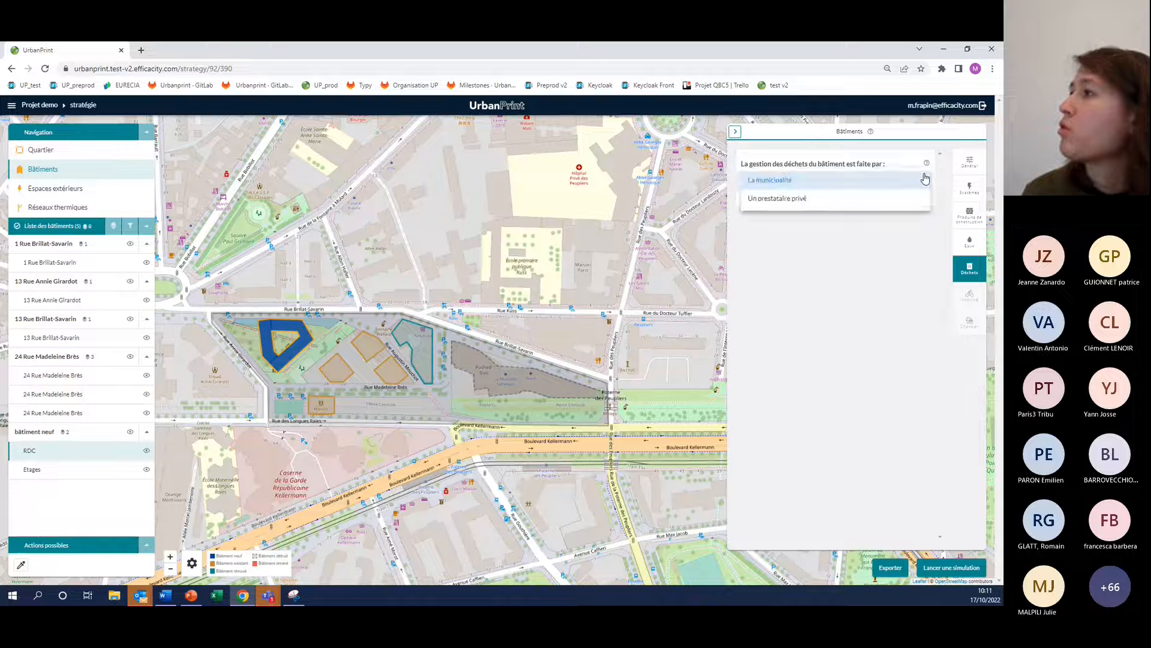
click(928, 174)
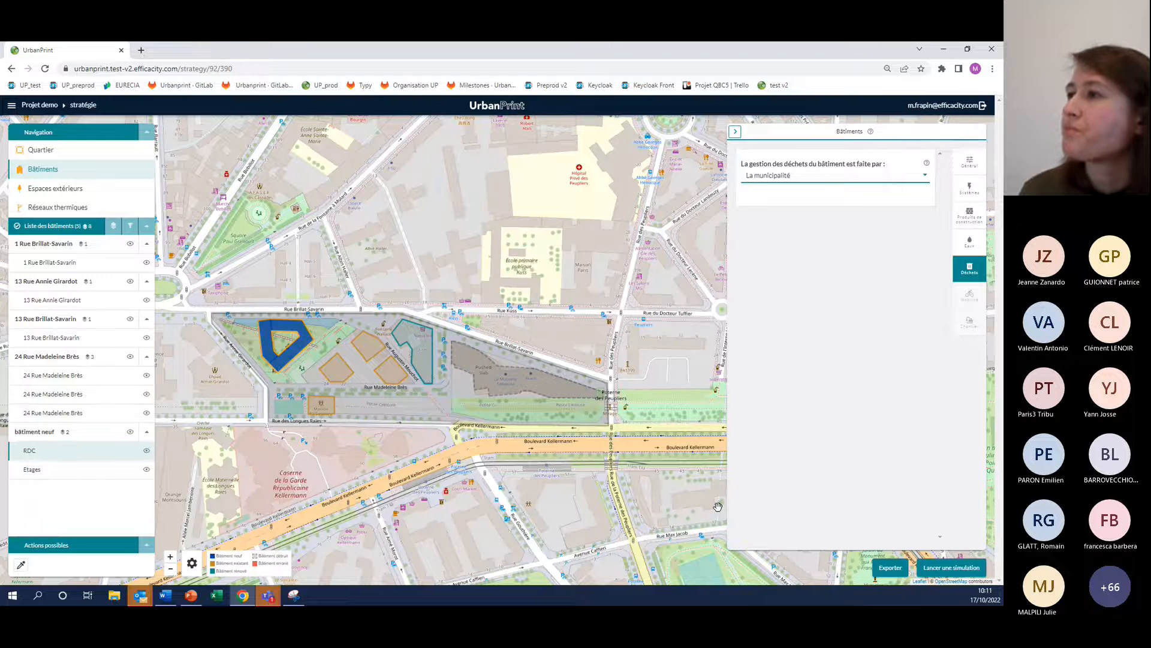
Examine the initial and planned heating system settings of the renovated 13 Rue Brillat-Savarin building
drag(718, 506, 690, 495)
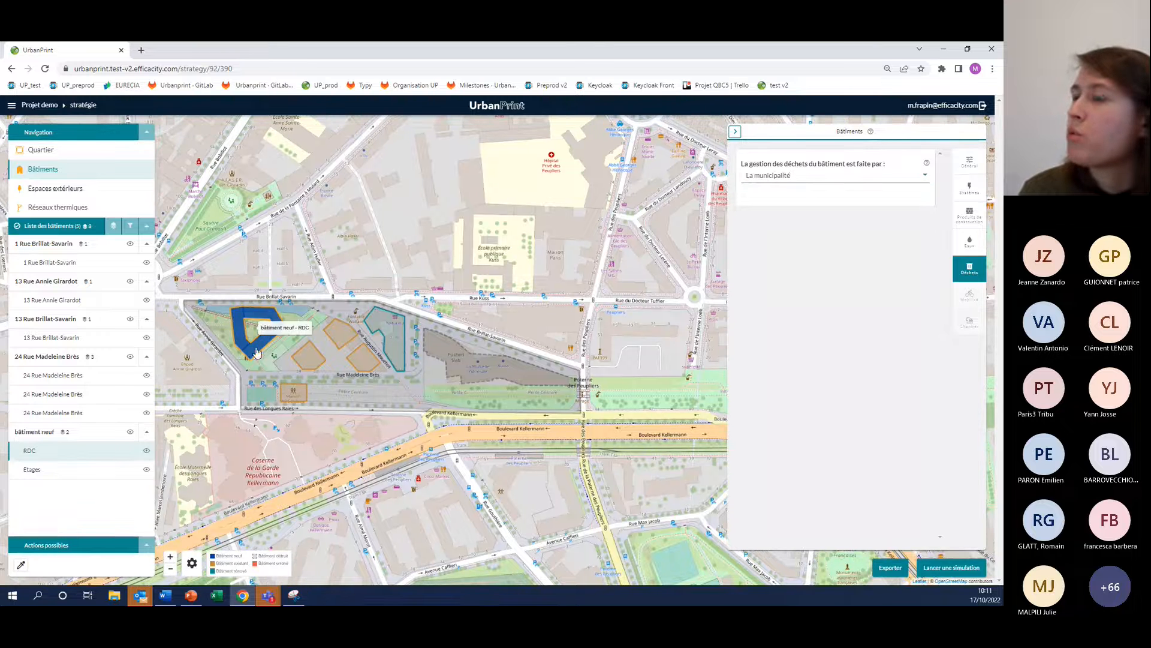
click(378, 329)
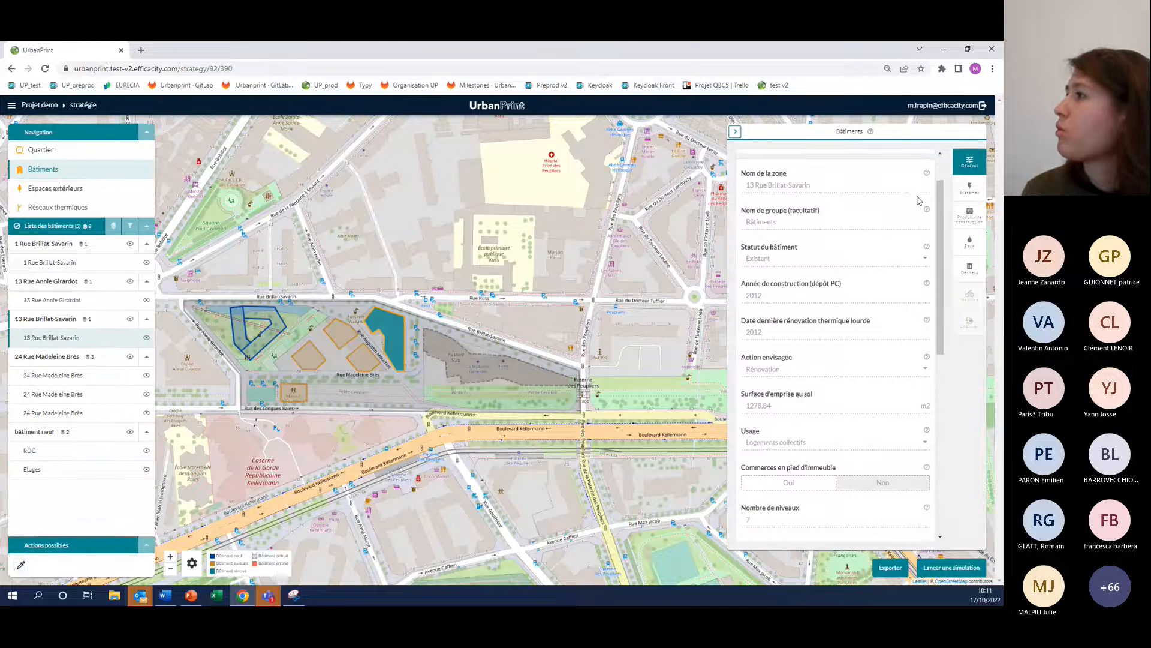
click(969, 187)
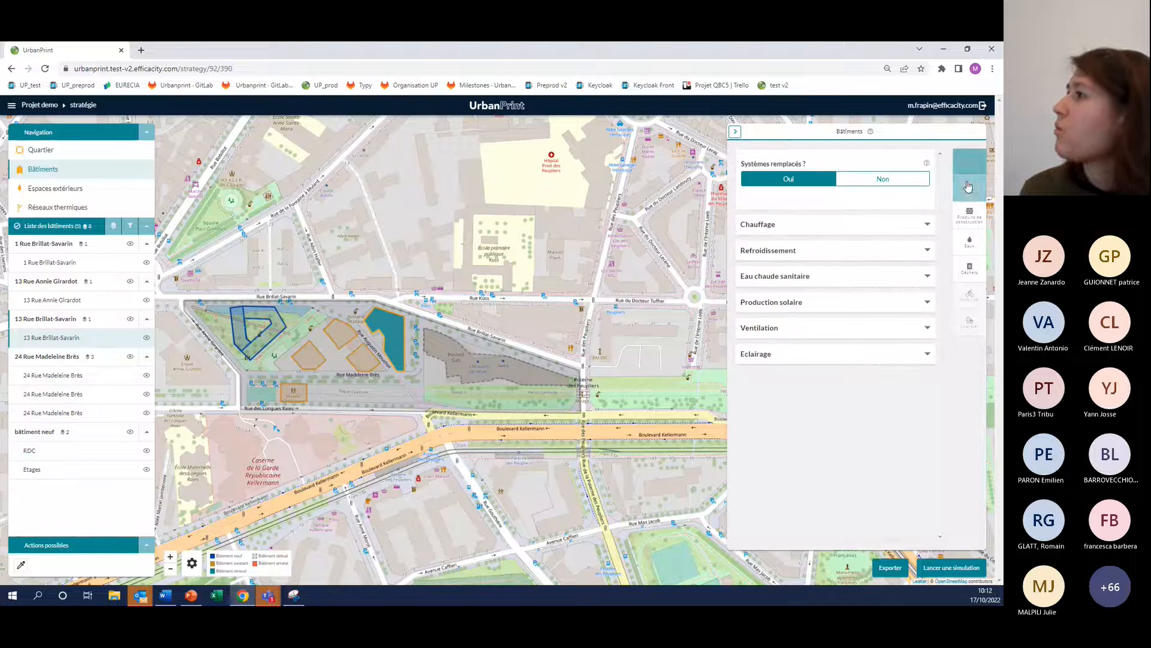
click(766, 224)
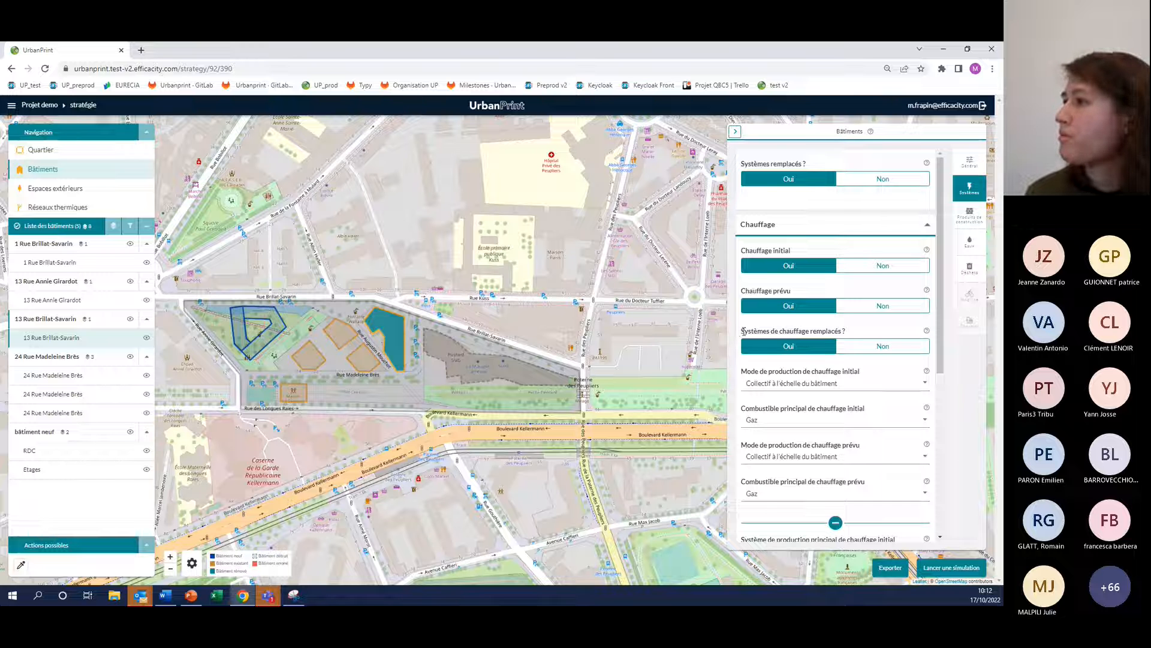
scroll(906, 228, down, 2)
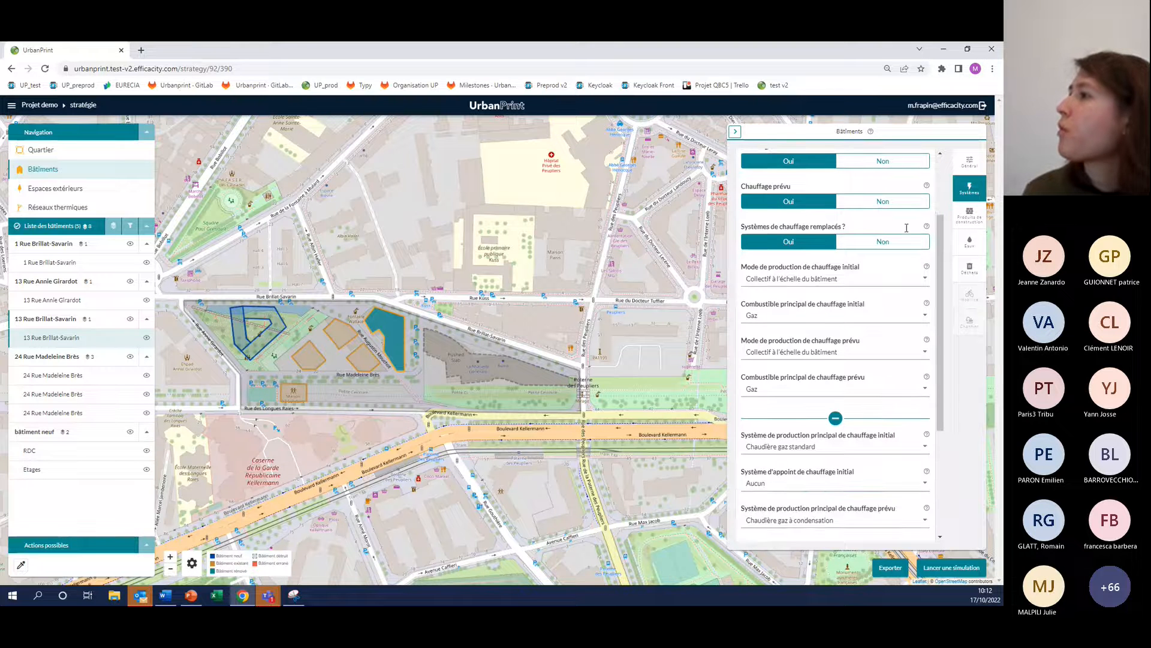
scroll(907, 228, up, 2)
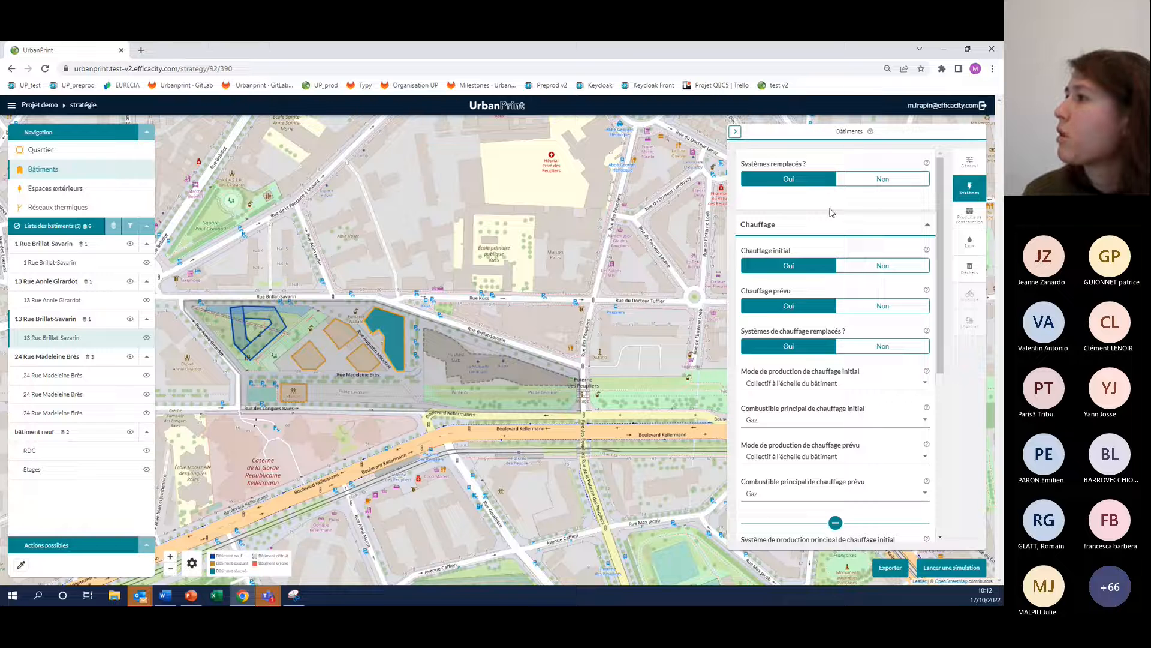
Set the renovated building's planned solar production to Photovoltaïque with a 30% roof coverage
click(832, 213)
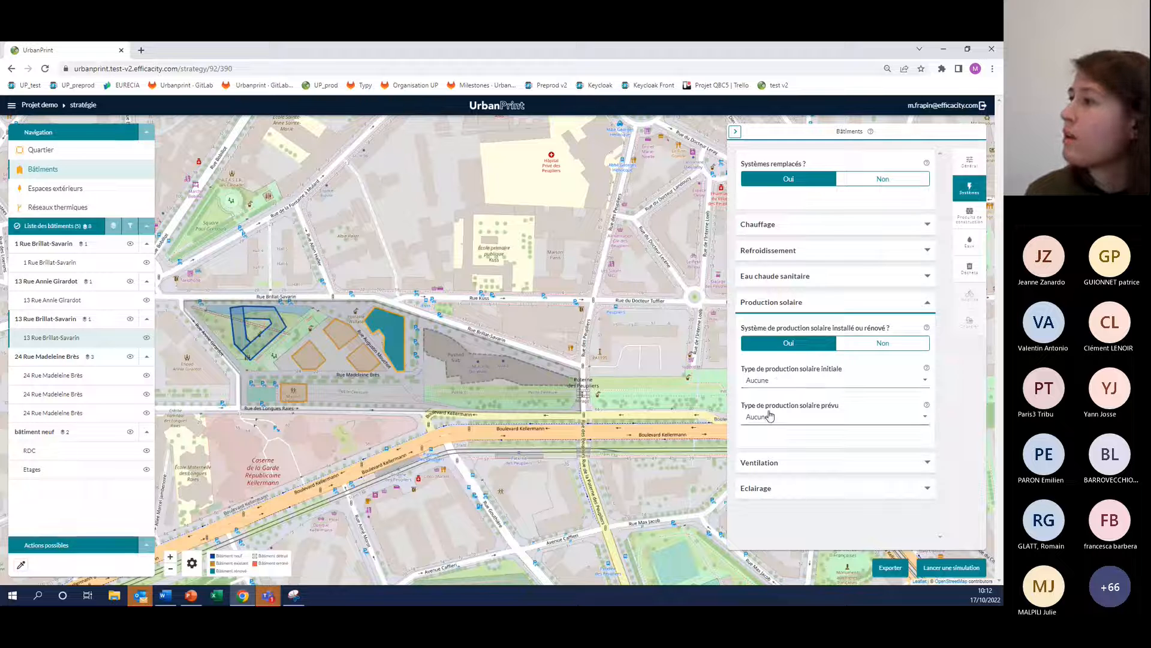
click(840, 419)
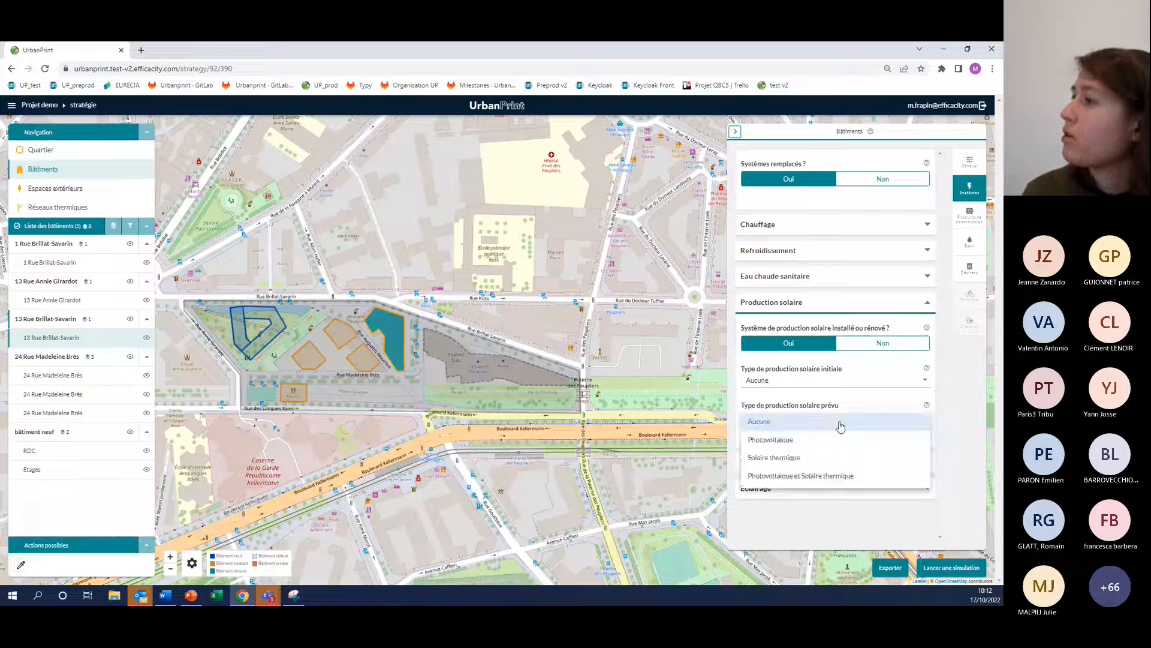
click(788, 443)
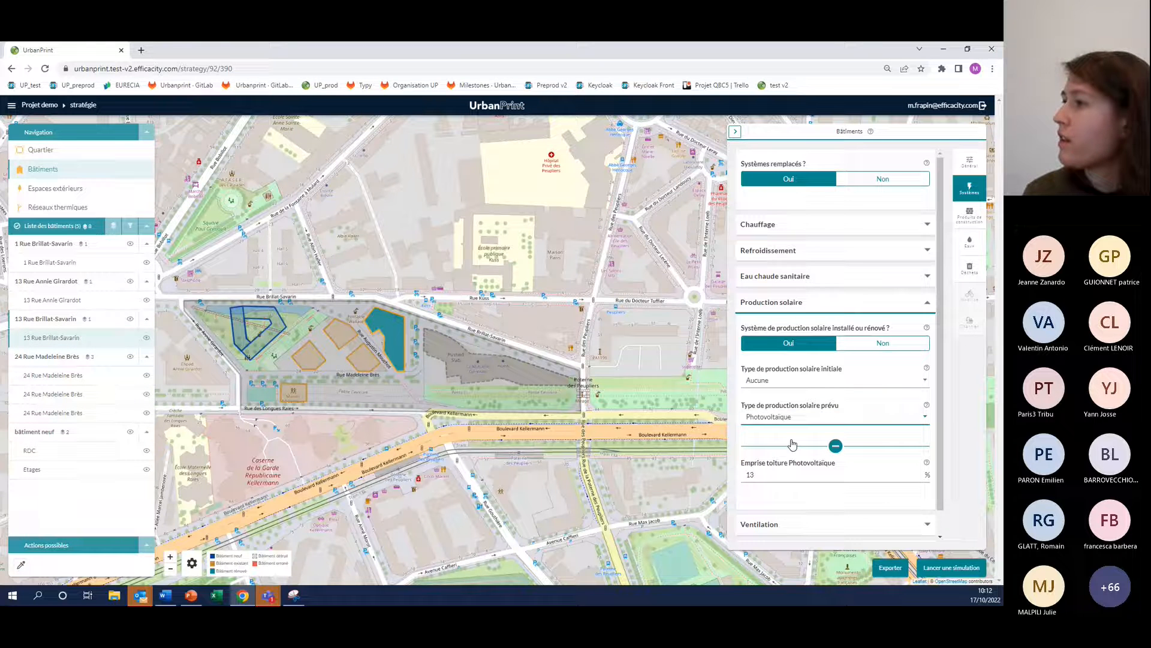
key(Tab)
text(30)
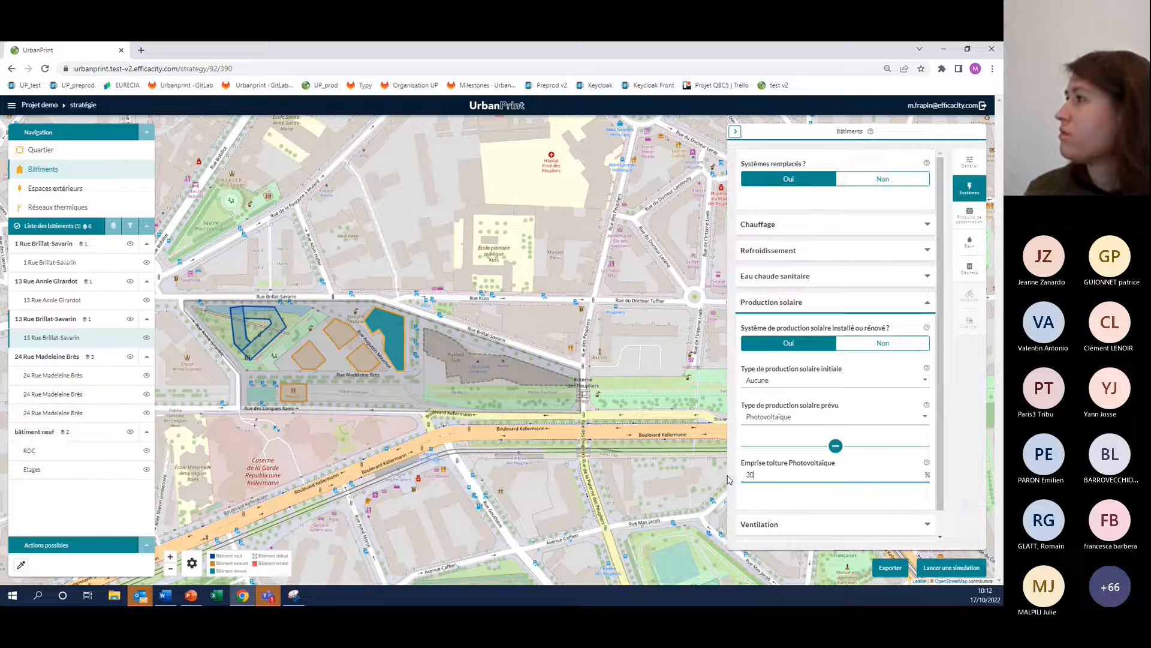
click(790, 303)
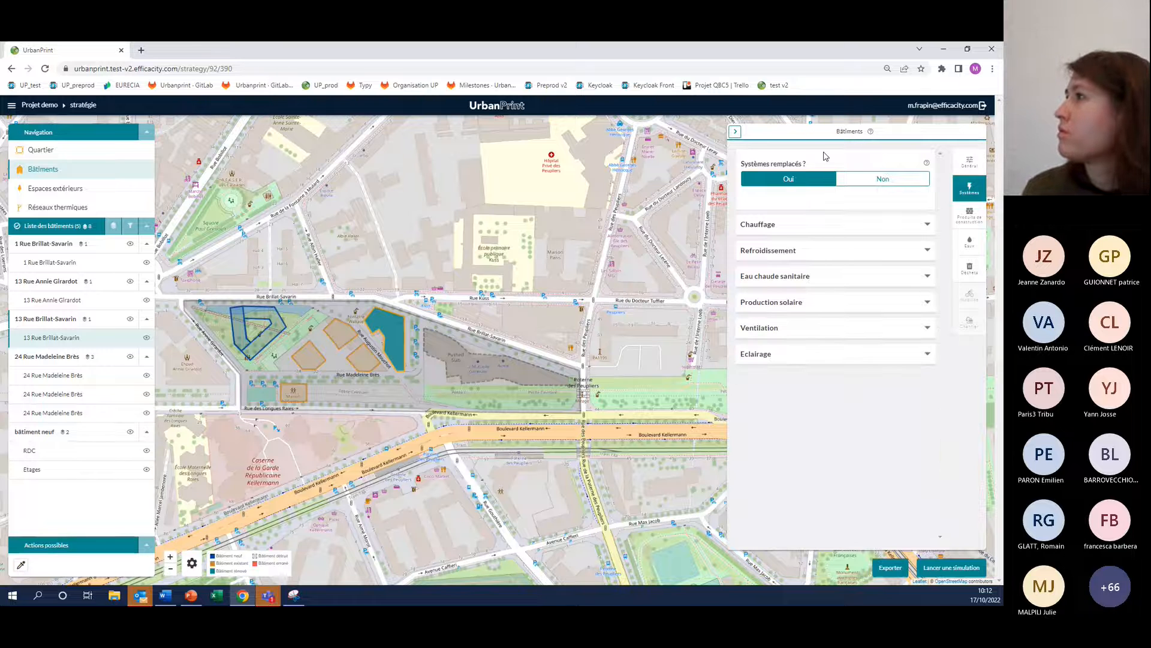
click(969, 215)
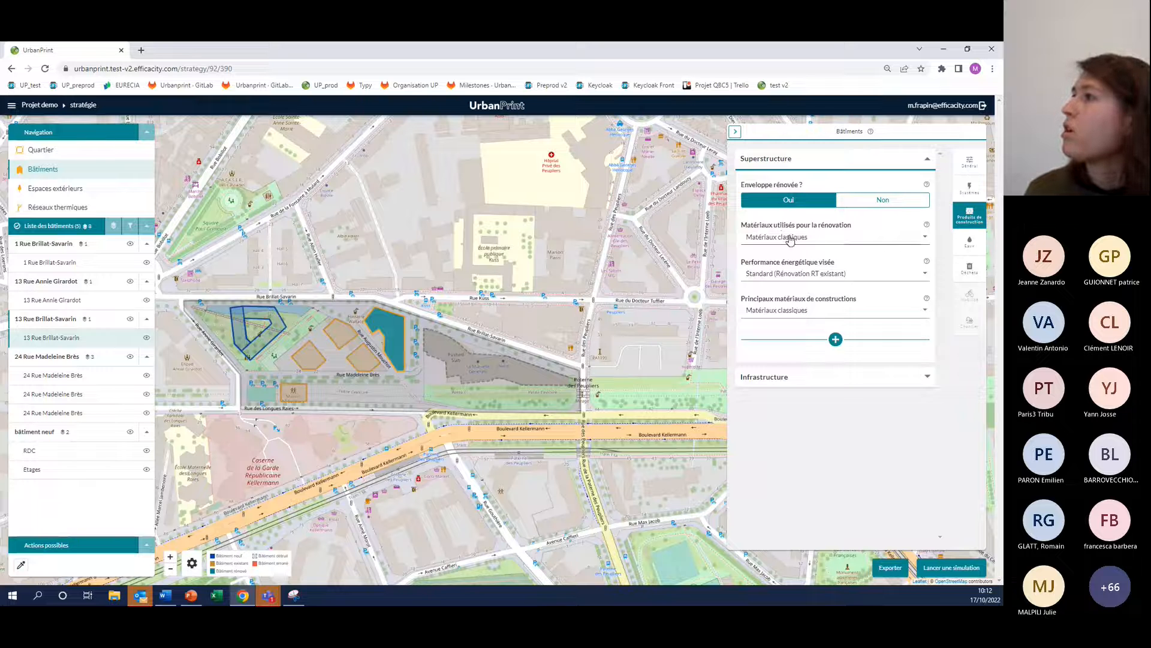
click(852, 273)
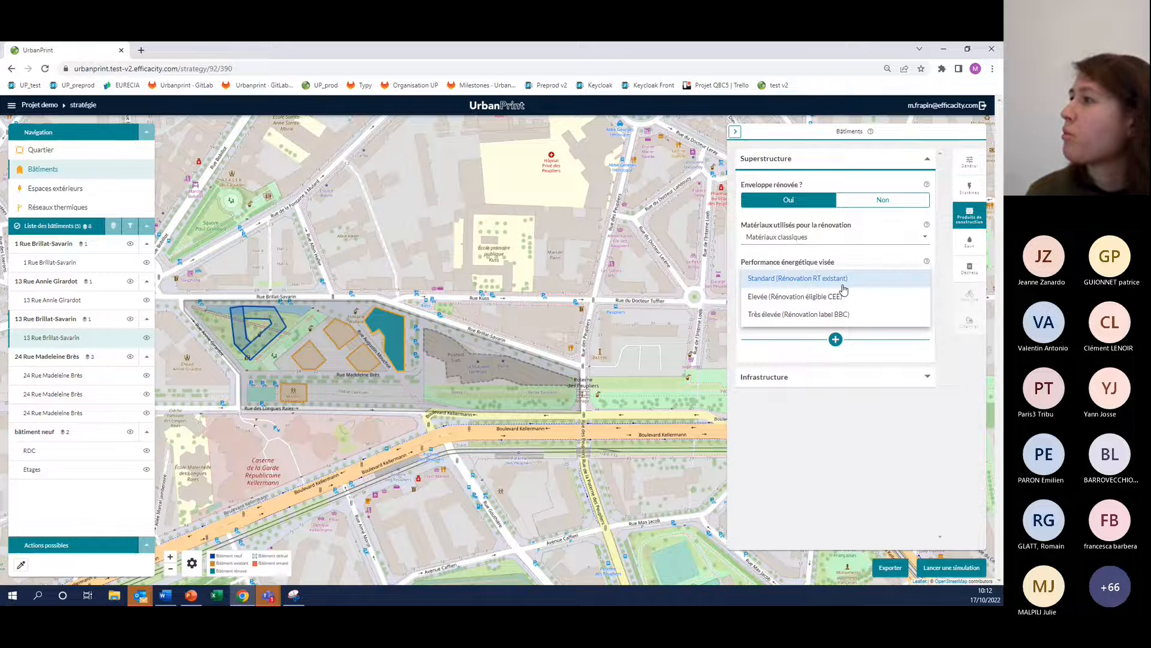
click(830, 298)
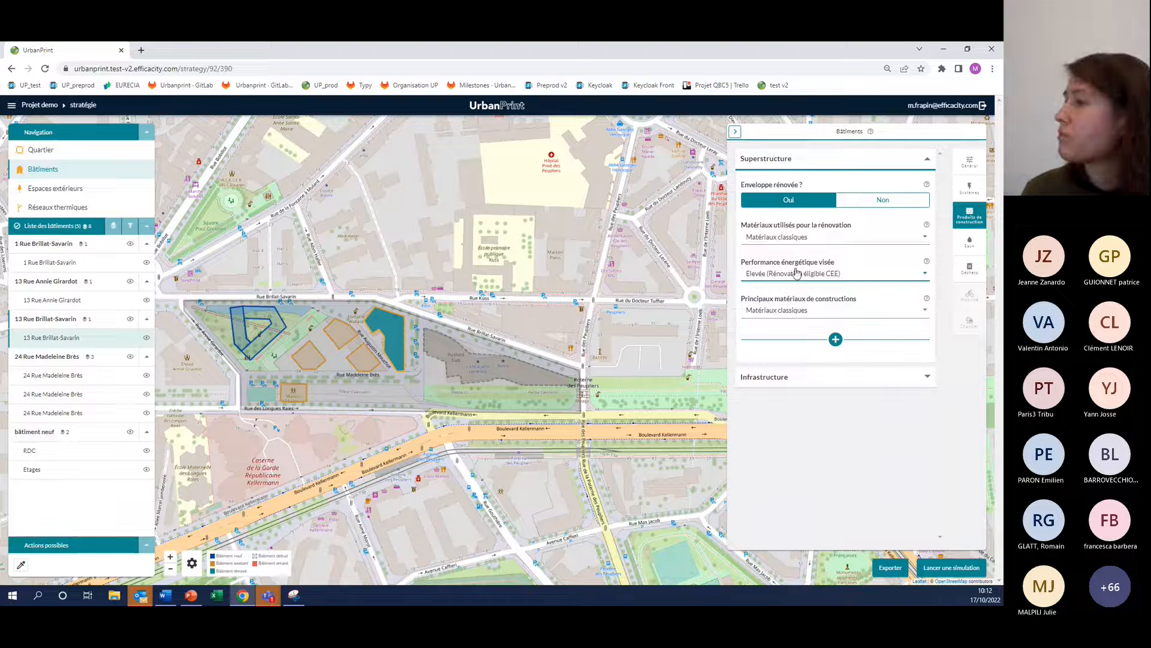
Examine the renovated building's detailed structure, façade and window properties, comparing the initial and planned values
click(836, 340)
scroll(809, 408, down, 2)
click(772, 401)
scroll(812, 461, down, 1)
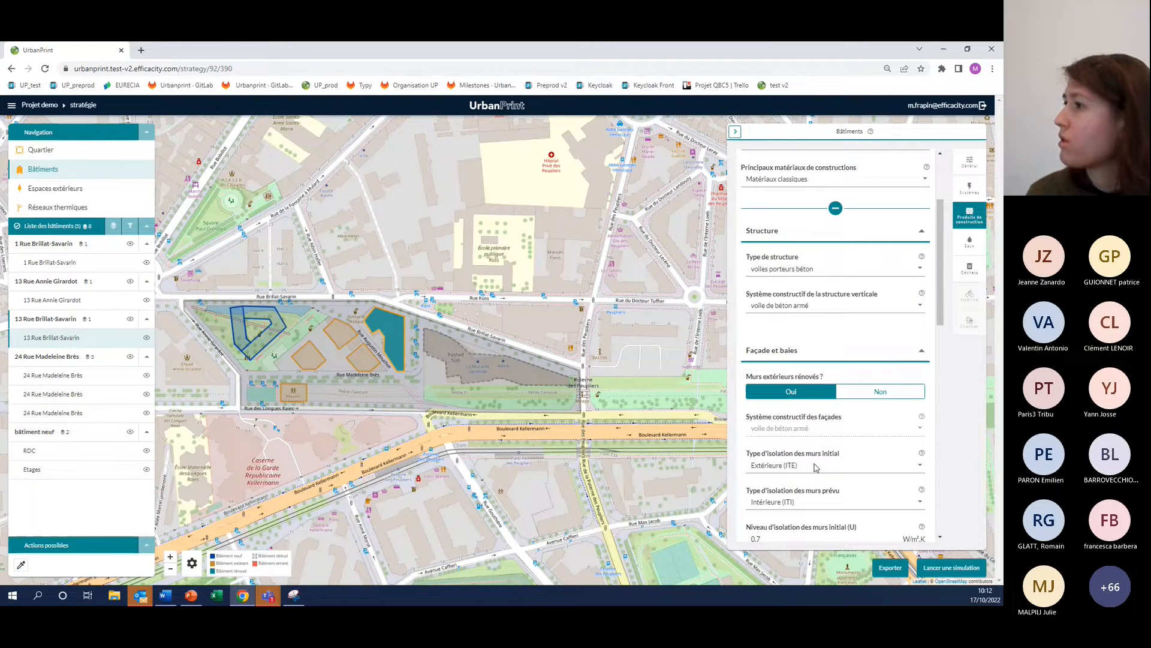
scroll(800, 462, down, 1)
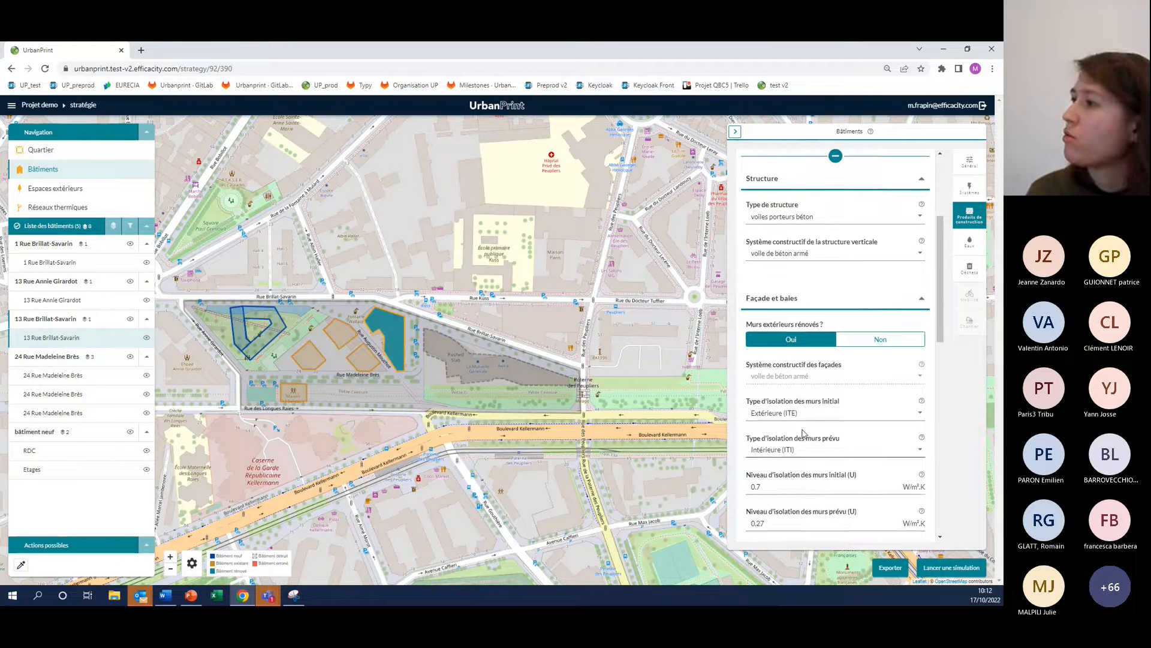
scroll(809, 438, down, 4)
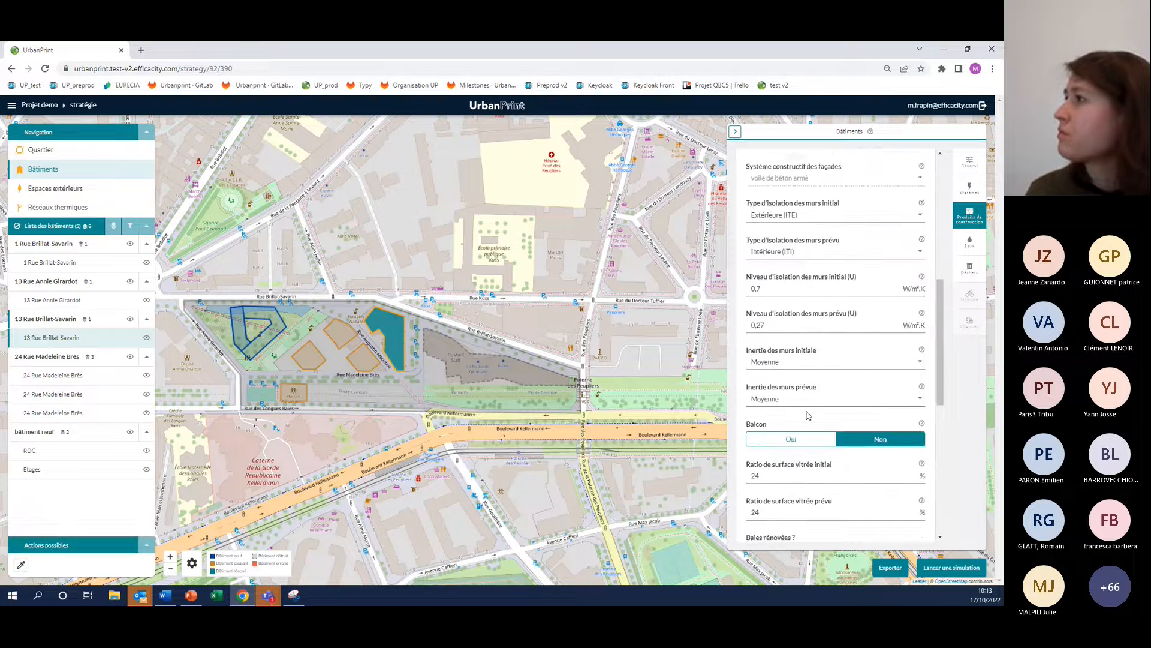
scroll(809, 415, down, 3)
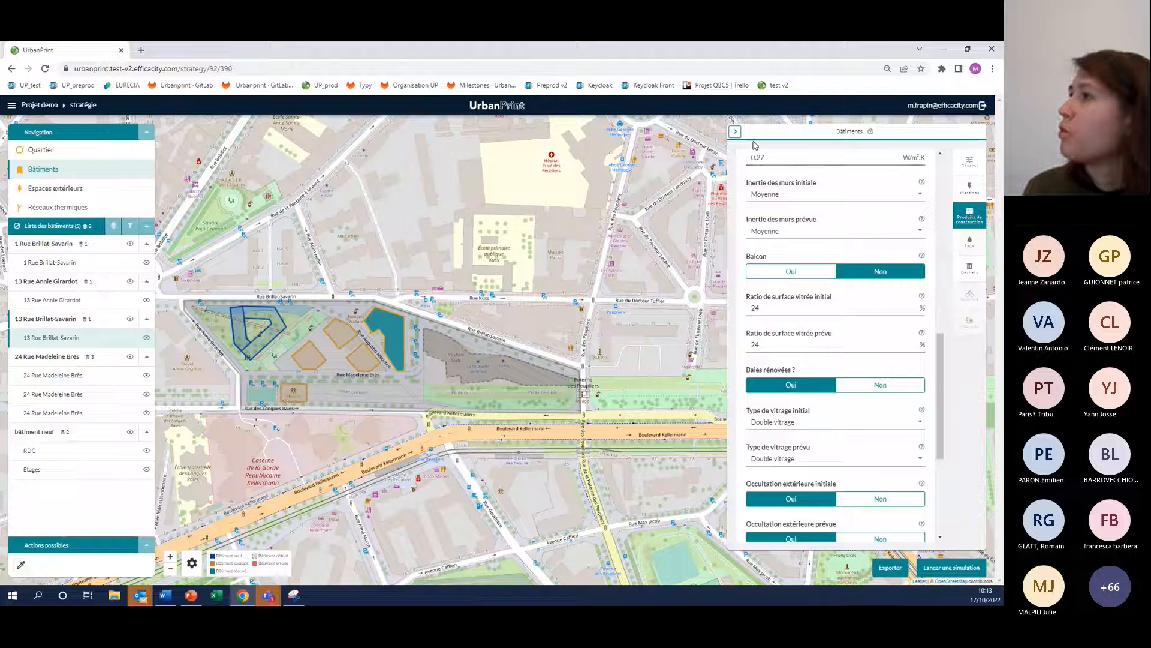
Hide the building's settings and recentre the map on the project area
click(735, 131)
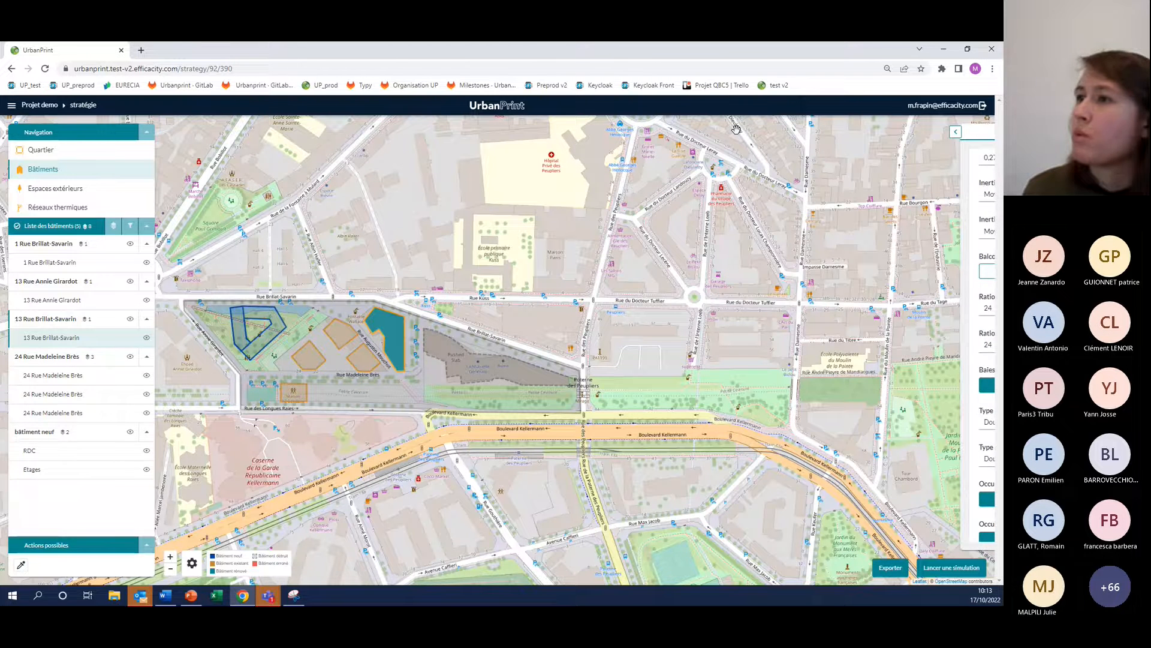
drag(181, 287, 266, 303)
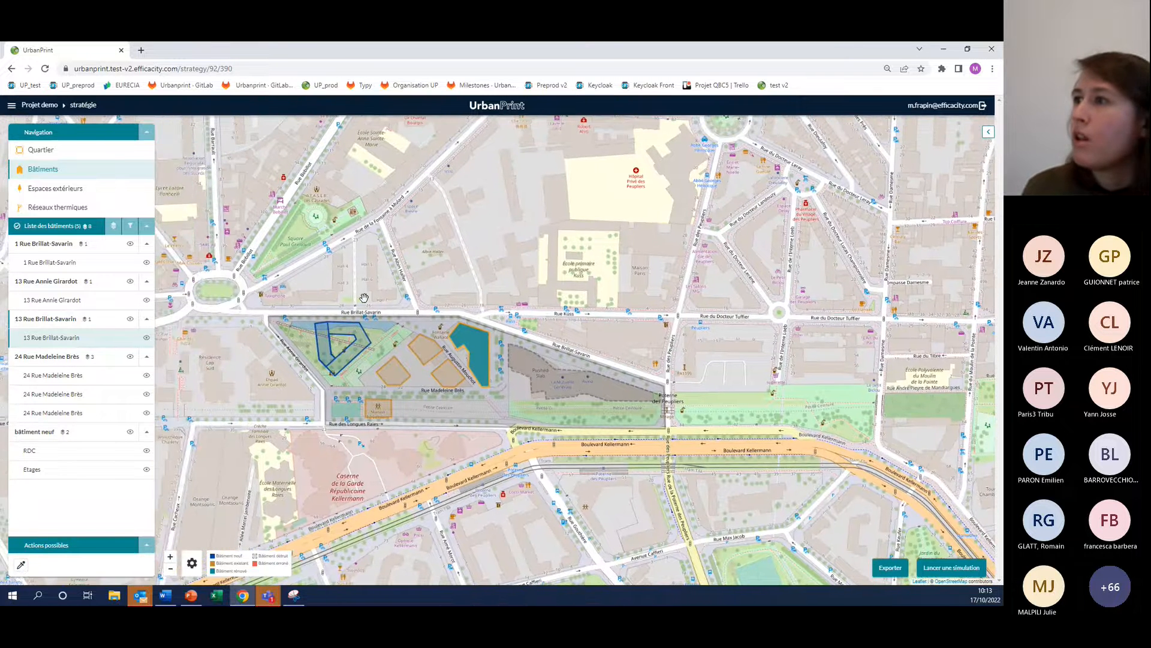
drag(321, 382, 295, 410)
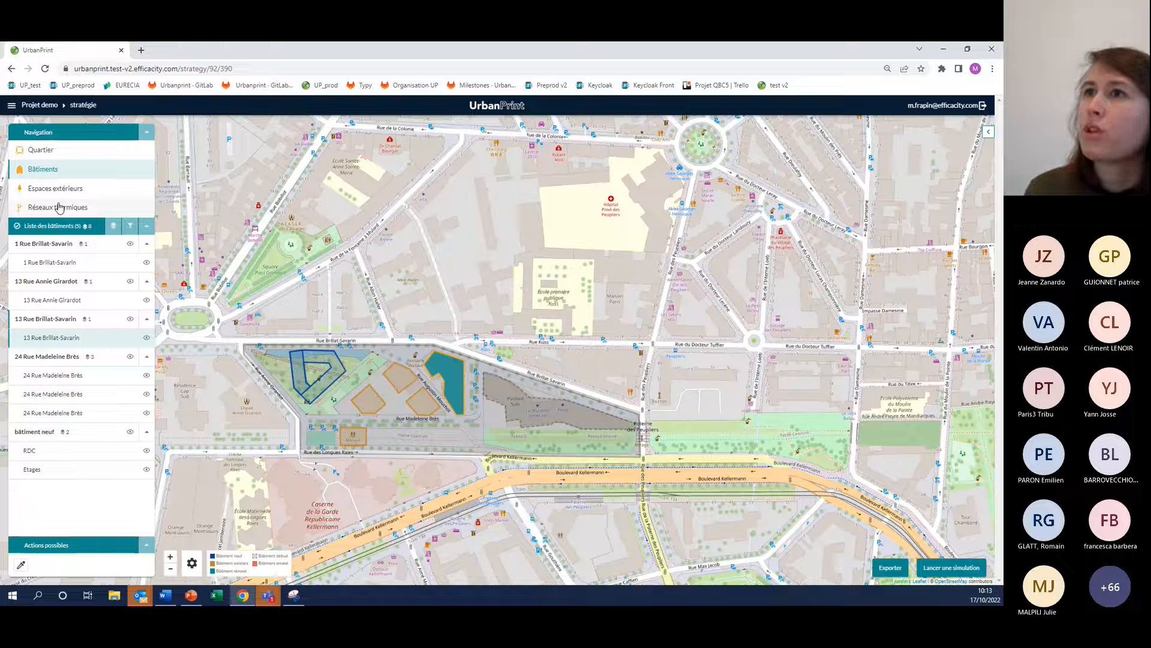
Add a district thermal network to the strategy and name it boucle tempérée
click(58, 207)
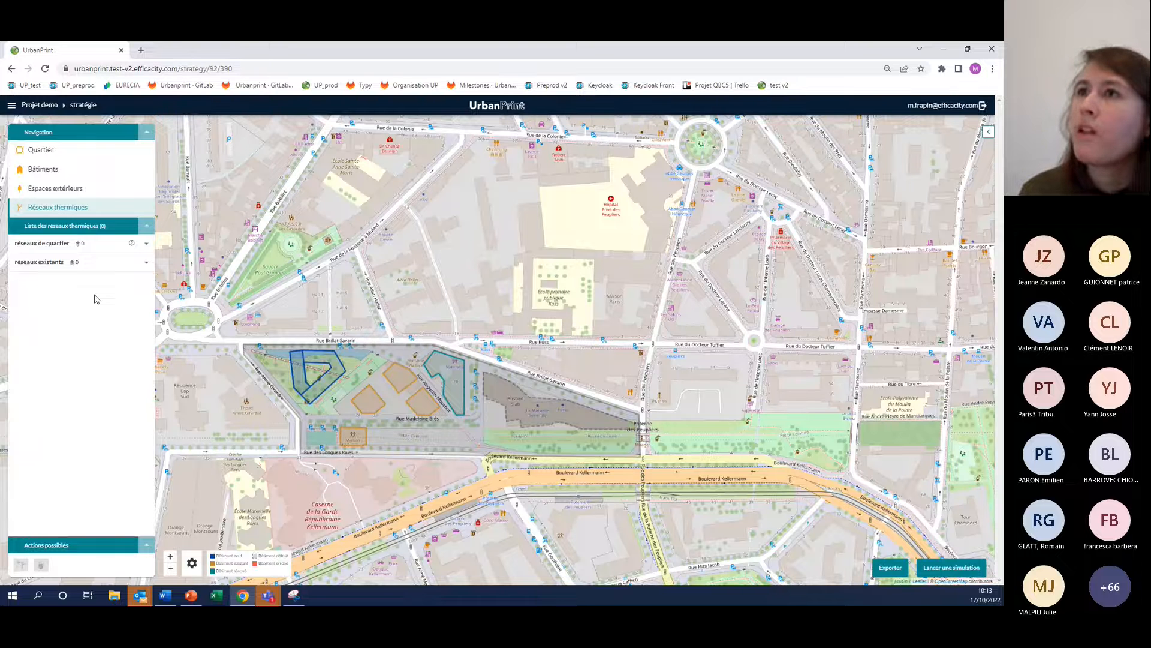
click(41, 243)
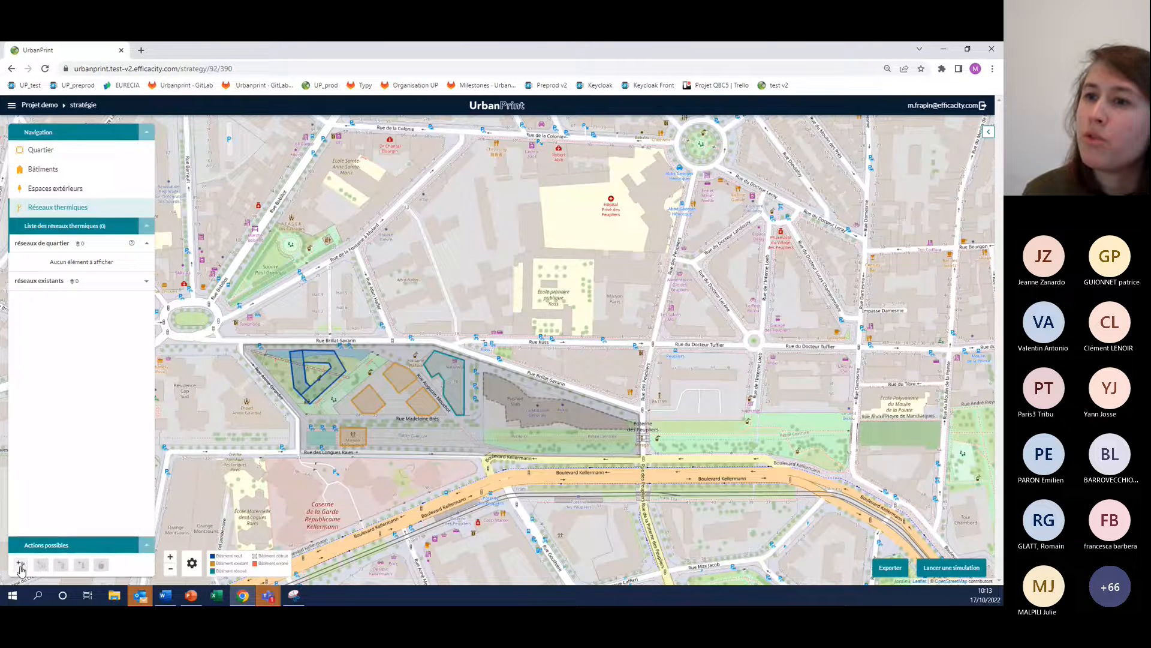
click(21, 566)
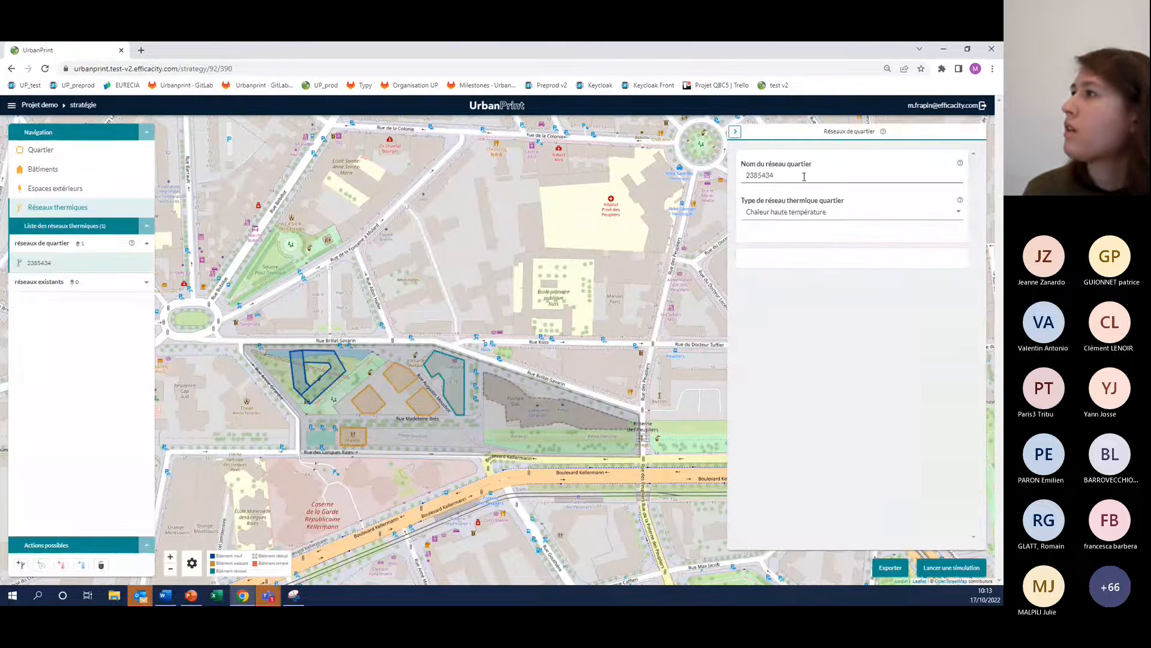
drag(804, 177, 760, 167)
text(boucle)
text( a)
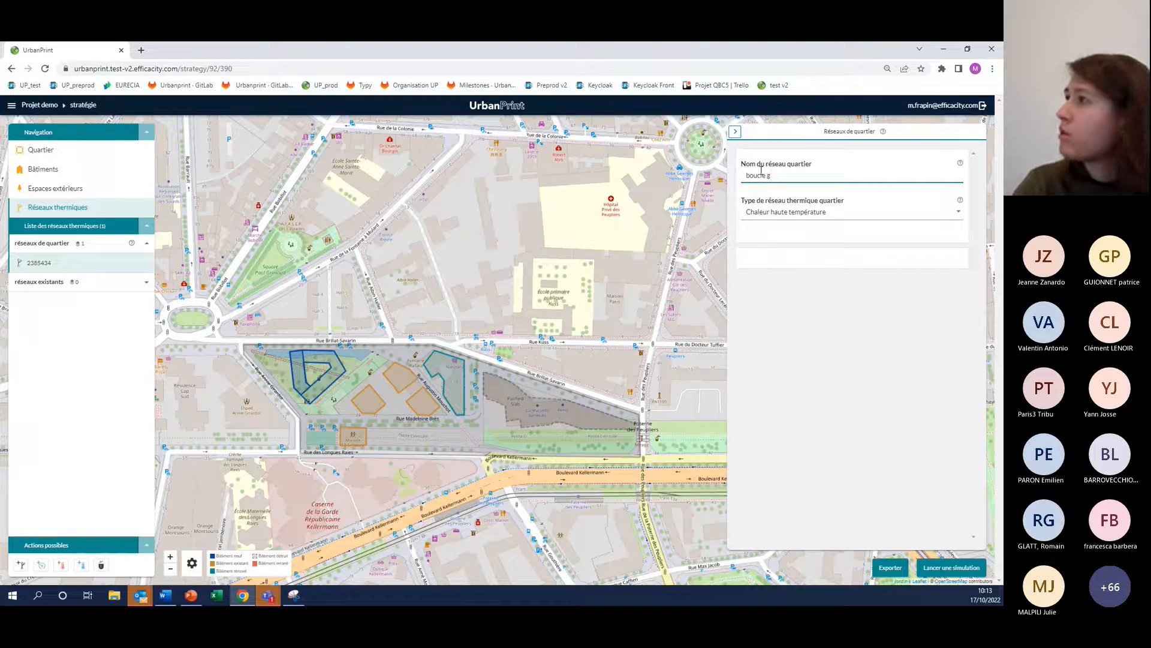
key(BackSpace)
text(te)
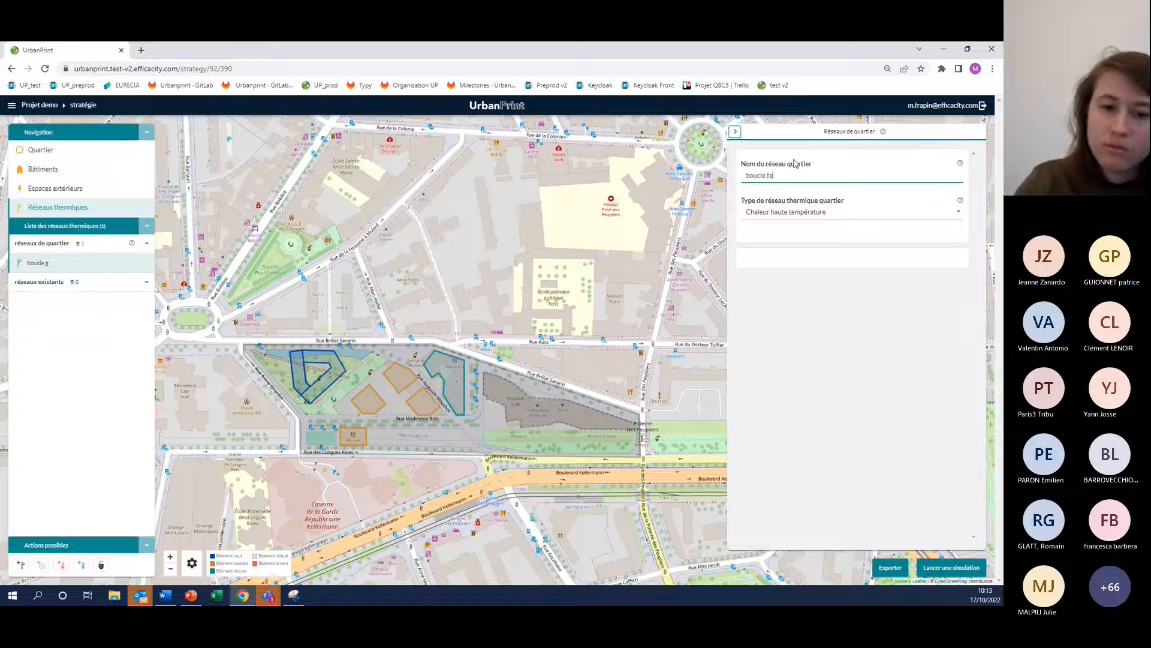
text(mpérée)
click(837, 224)
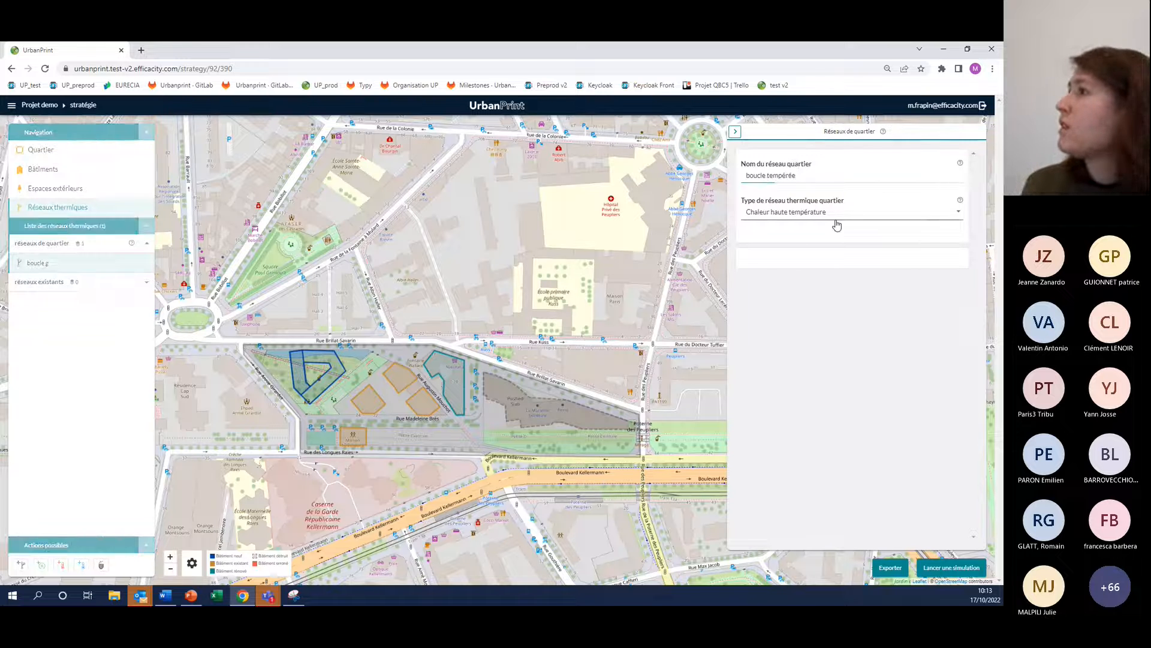
Set the district network's type to Boucle tempérée chaleur et froid and enable additional short-term storage
click(836, 219)
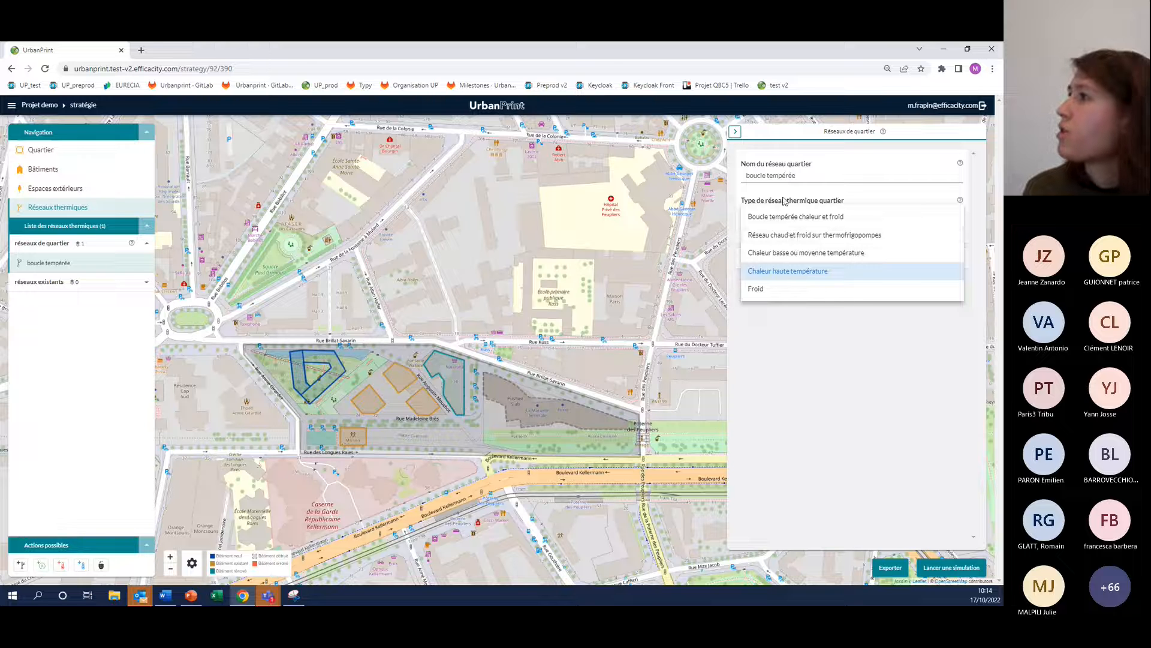
click(782, 219)
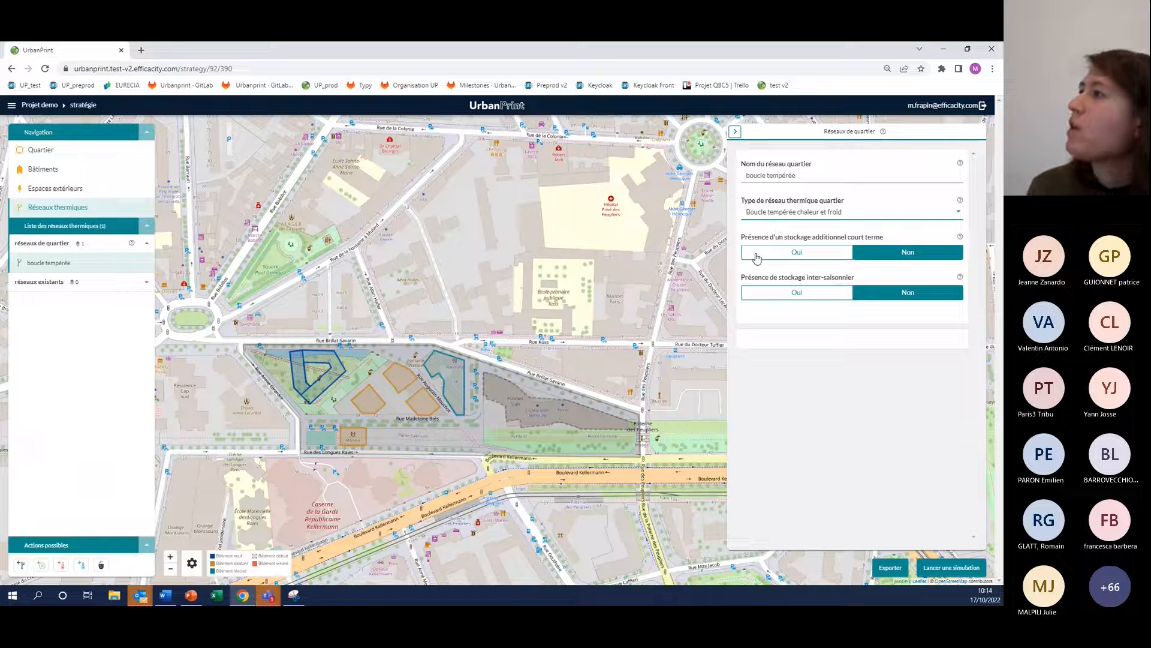
click(781, 256)
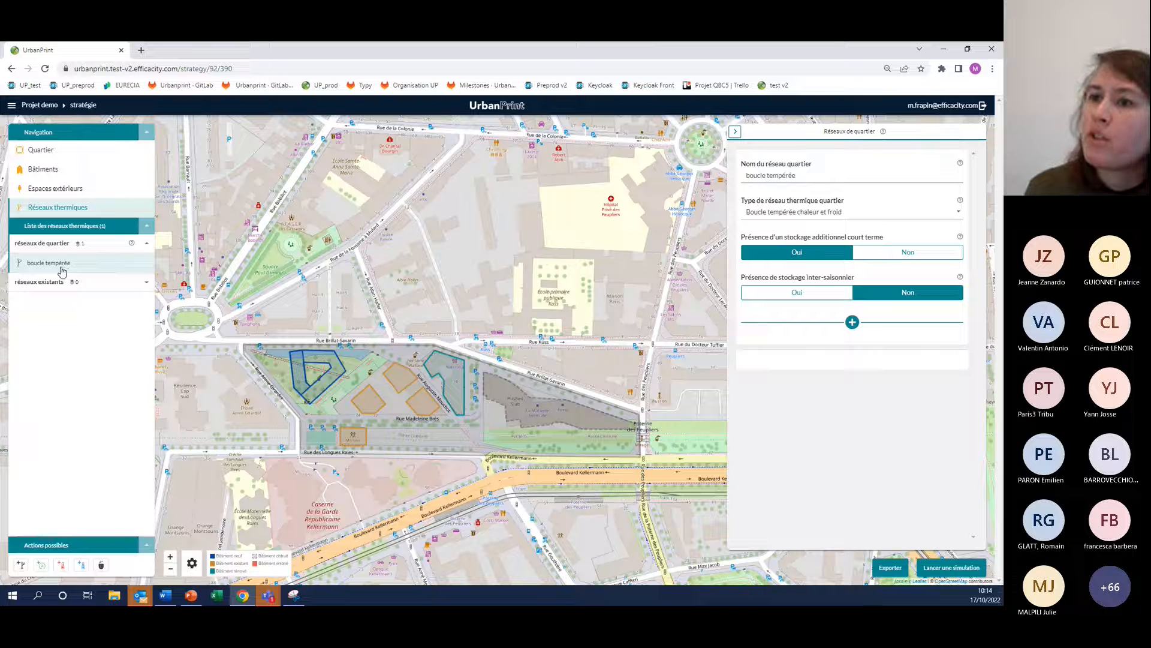
Add a centralised heat unit named geothermie to the boucle tempérée network, with production type Géothermie (basse température)
click(62, 567)
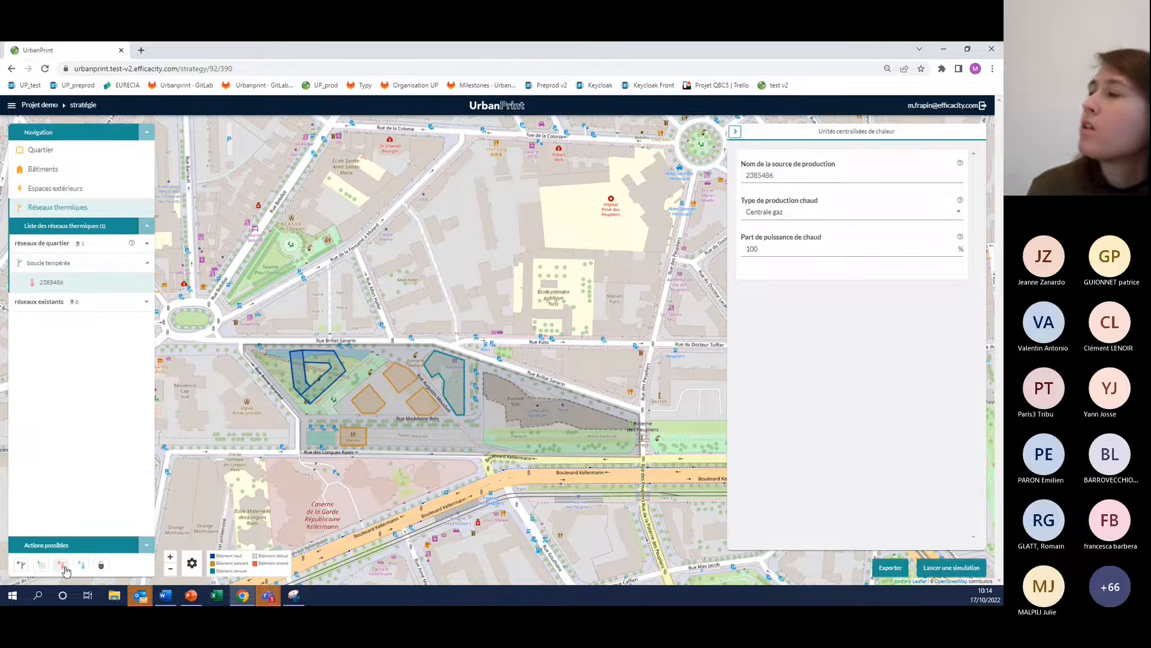
drag(775, 175, 739, 178)
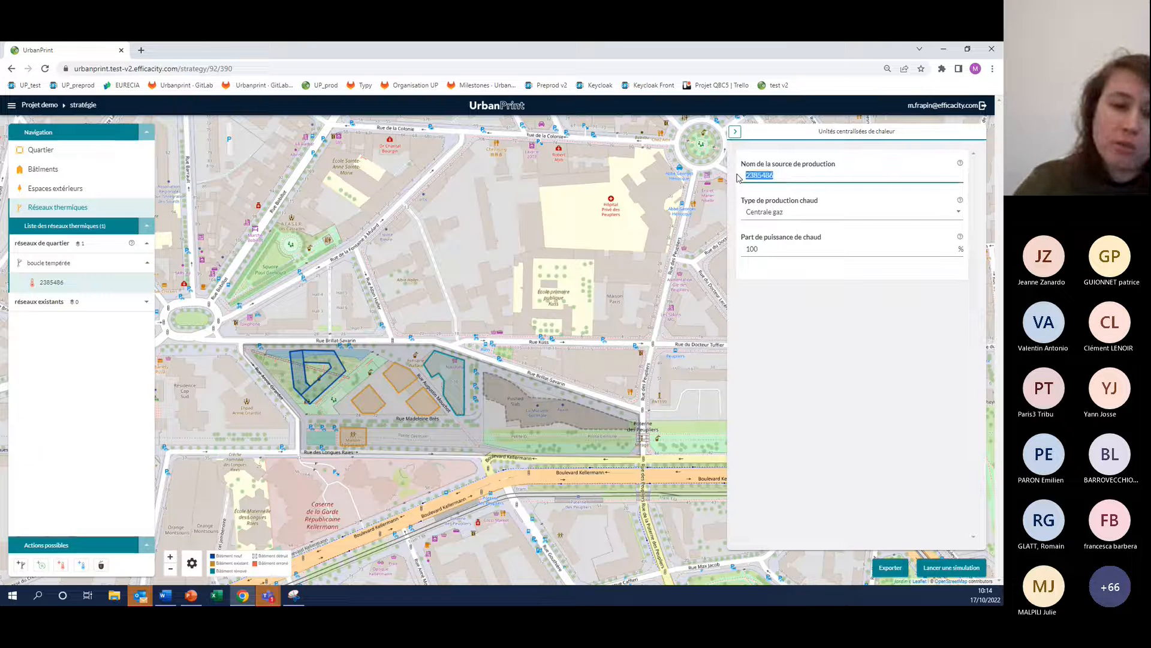
text(geothermie)
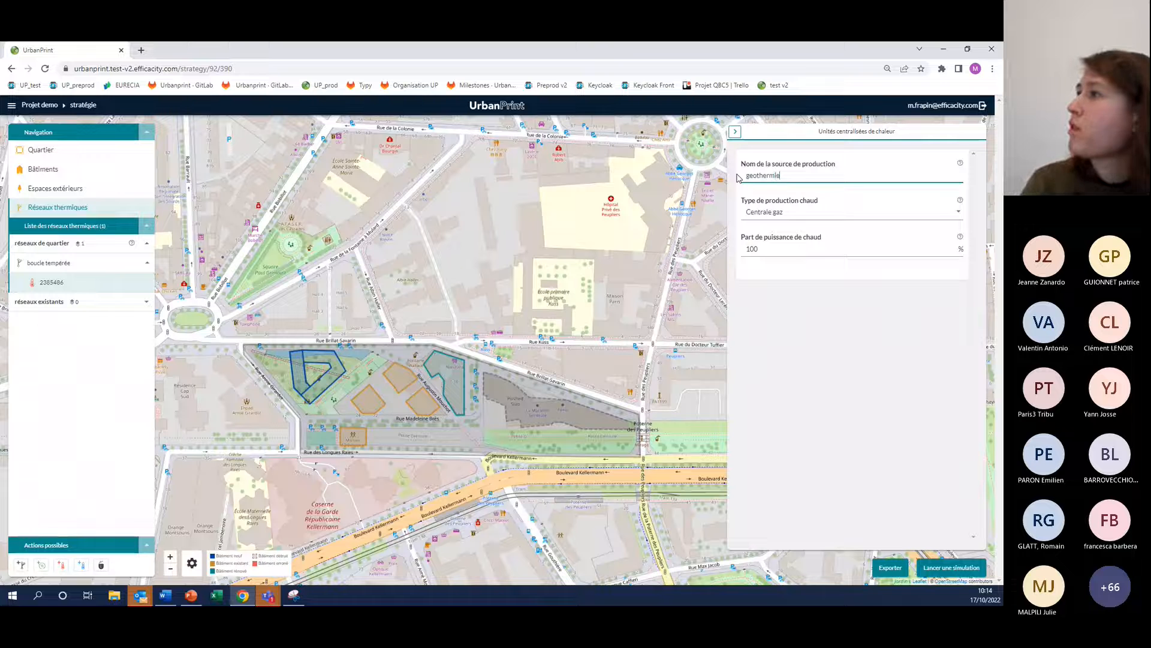
click(769, 219)
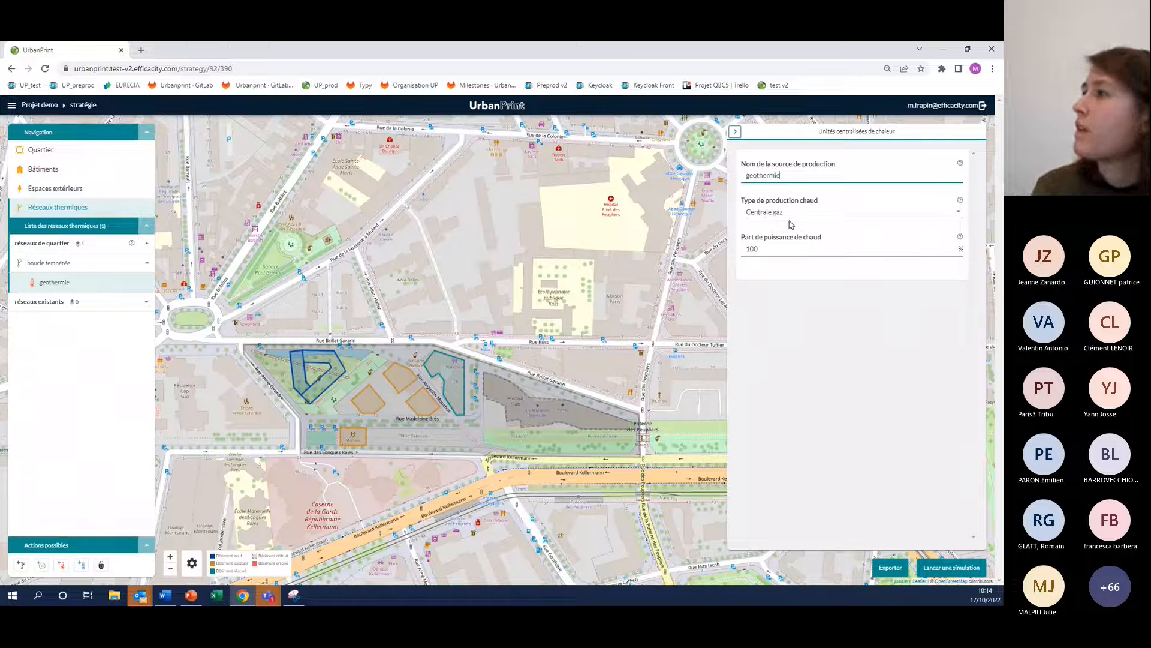
click(786, 214)
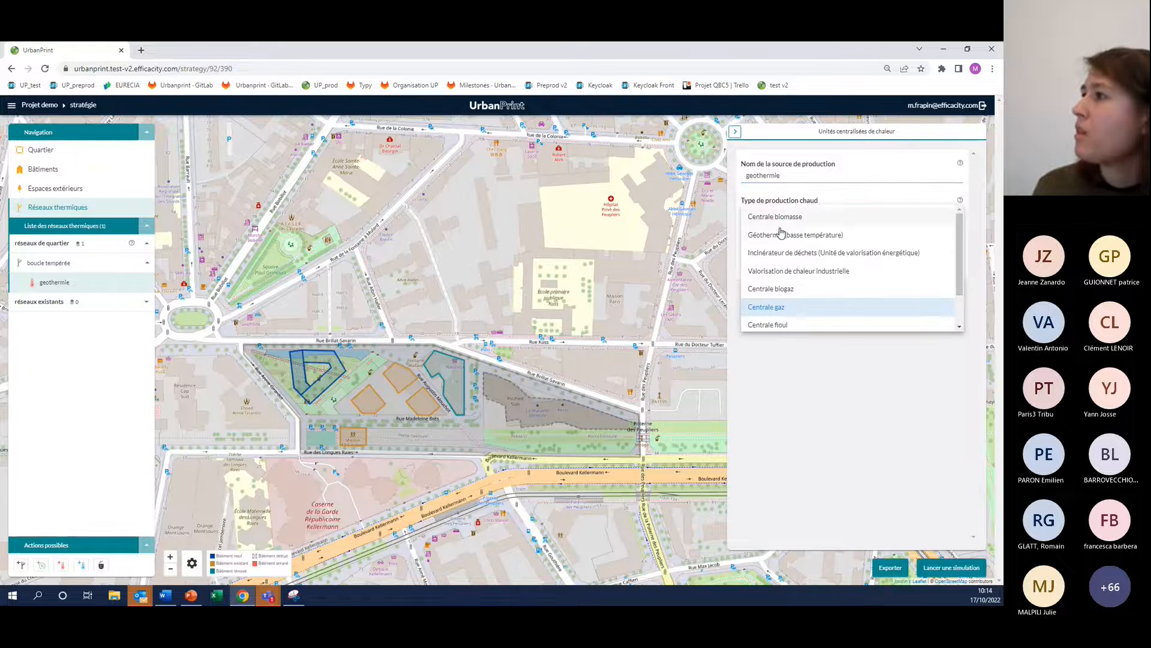
click(781, 234)
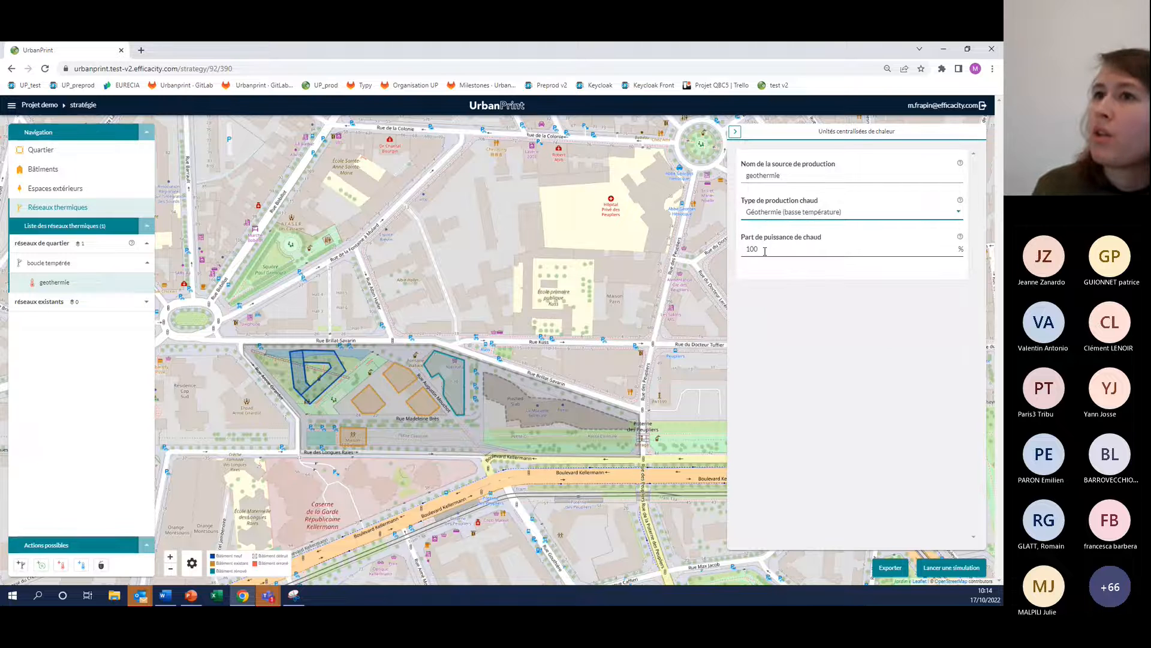
Add a second centralised heat unit to the boucle tempérée network and name it gaz
click(63, 567)
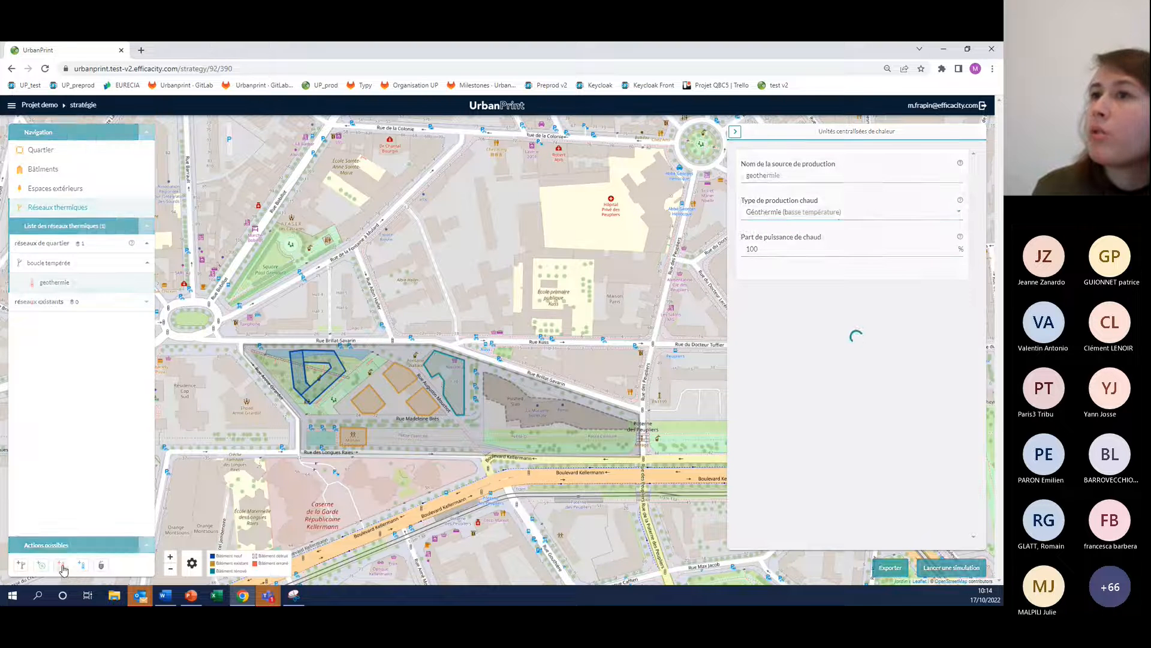
double_click(773, 175)
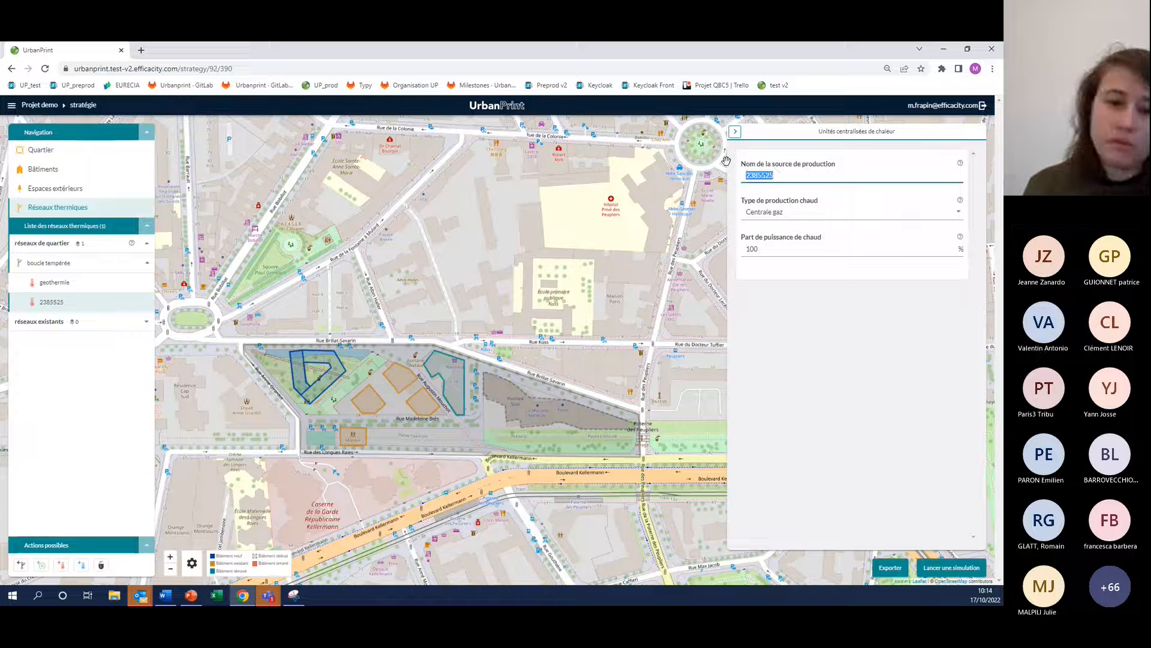
text(gaz)
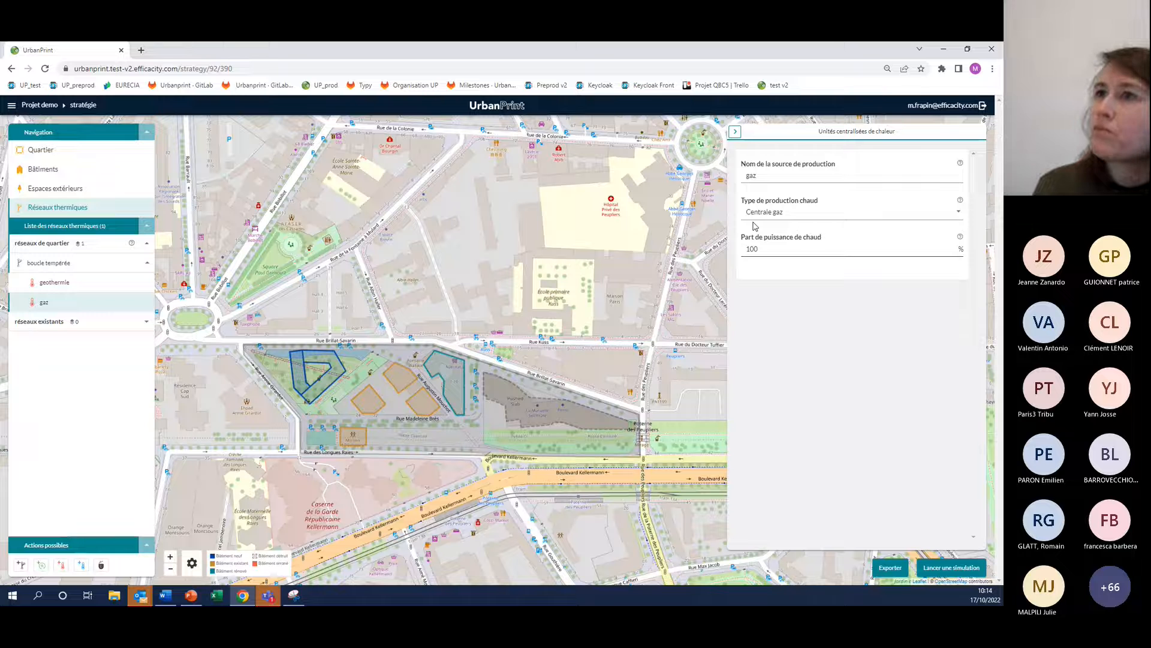
Set the heat power share to 80% for the geothermie unit and 20% for the gaz unit
click(55, 283)
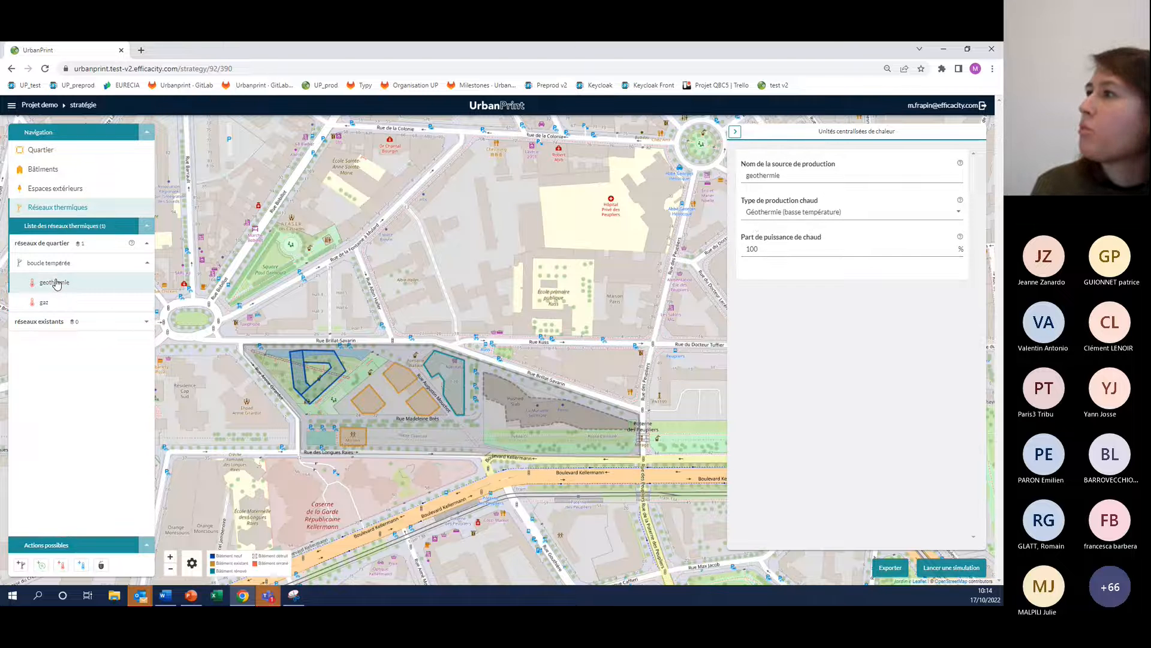
double_click(746, 247)
text(80)
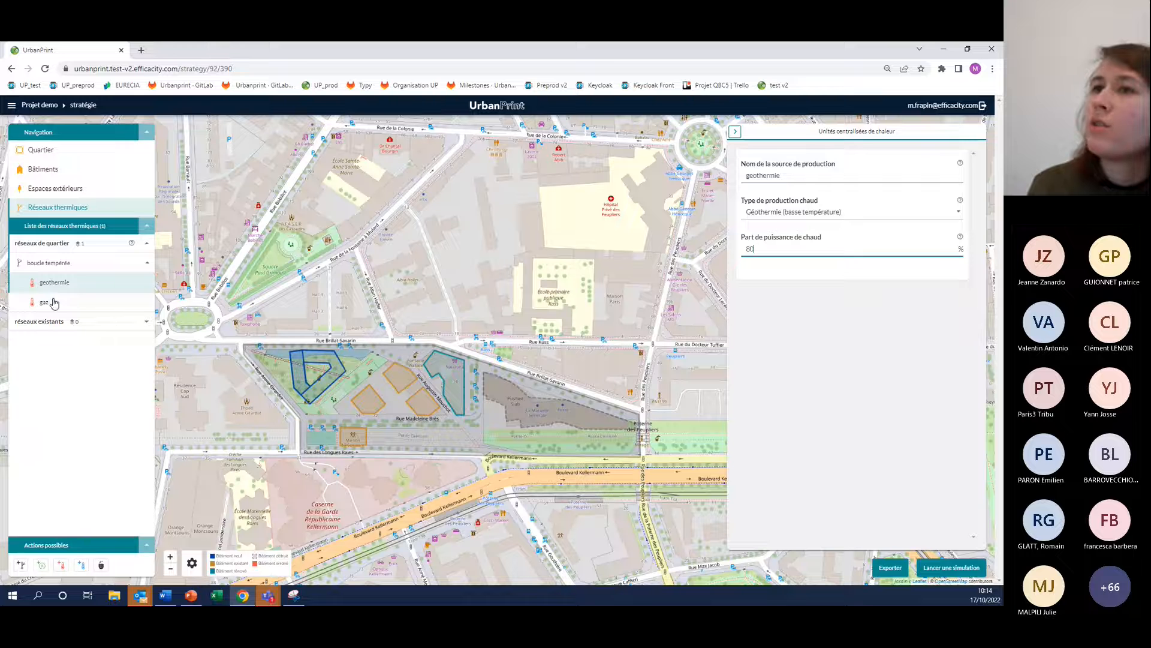
click(54, 303)
drag(760, 249, 733, 247)
text(20)
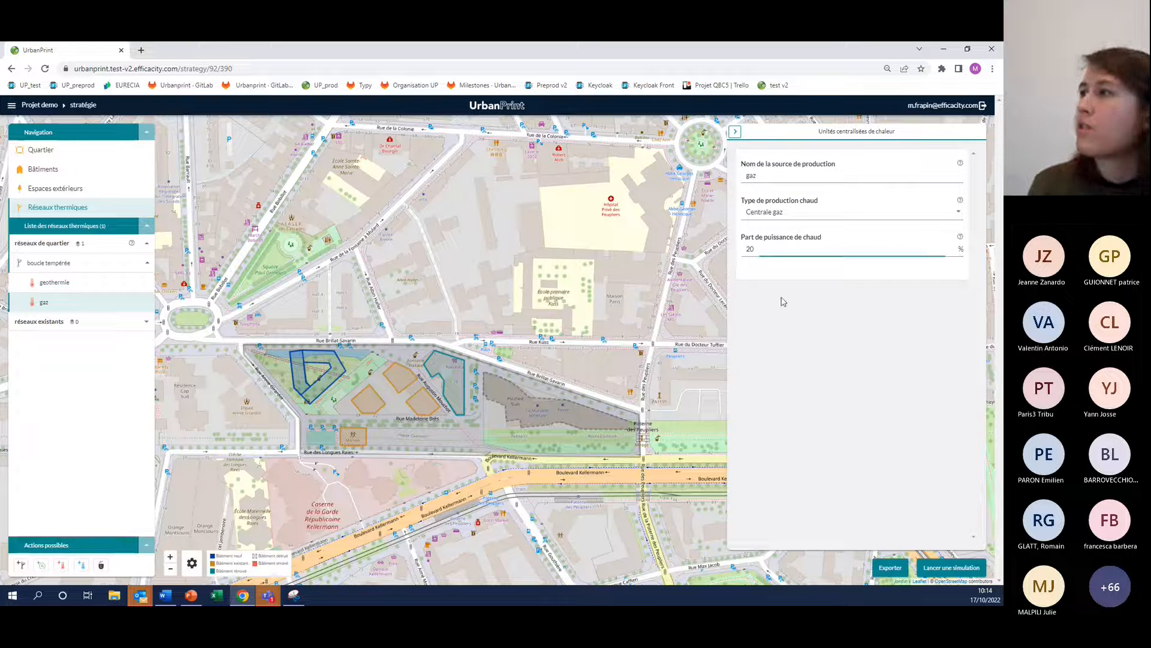
click(782, 301)
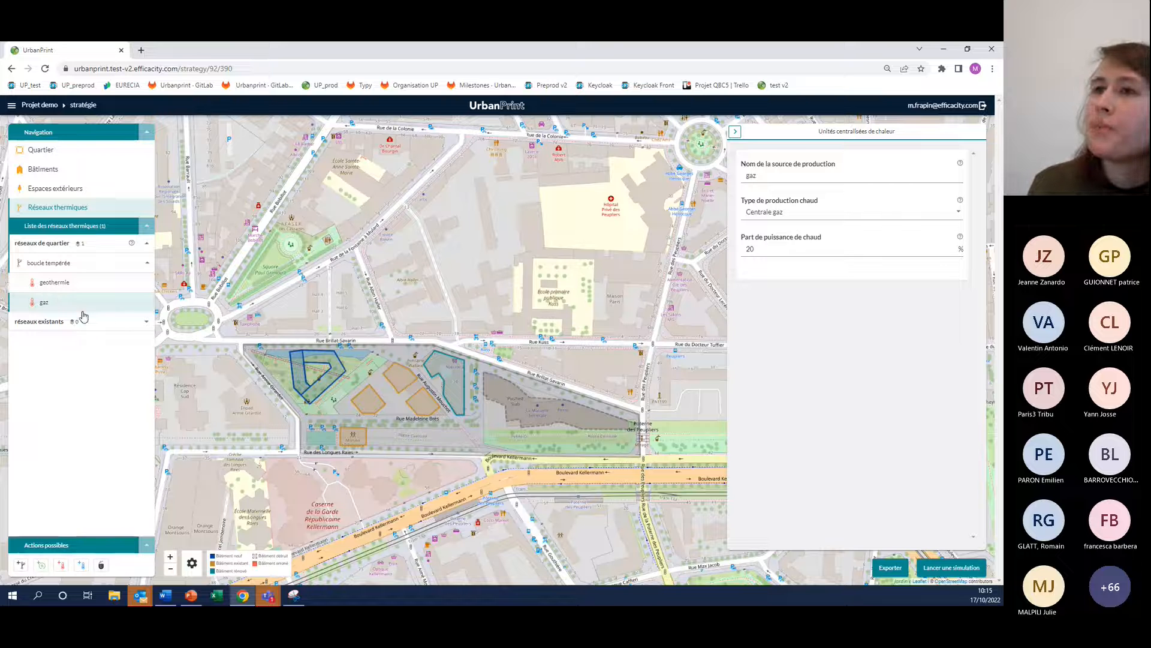
Add a centralised cold unit named froid to the boucle tempérée network, with production type Géothermie
click(79, 565)
click(801, 172)
key(ctrl+a)
text(froid)
click(804, 219)
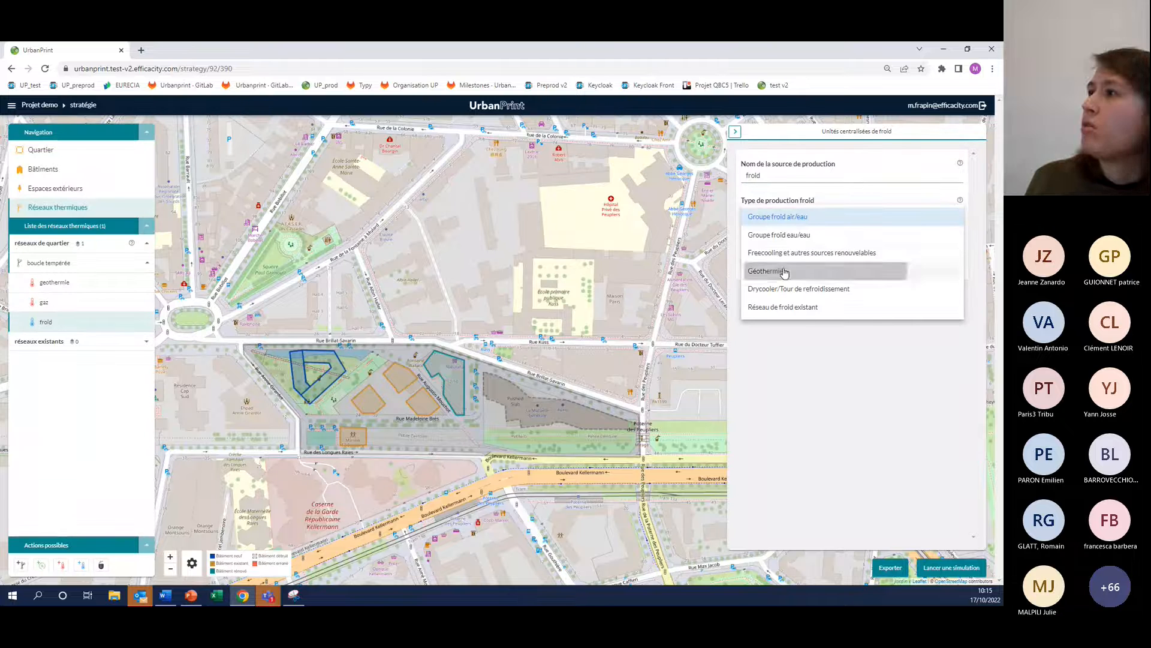
click(785, 271)
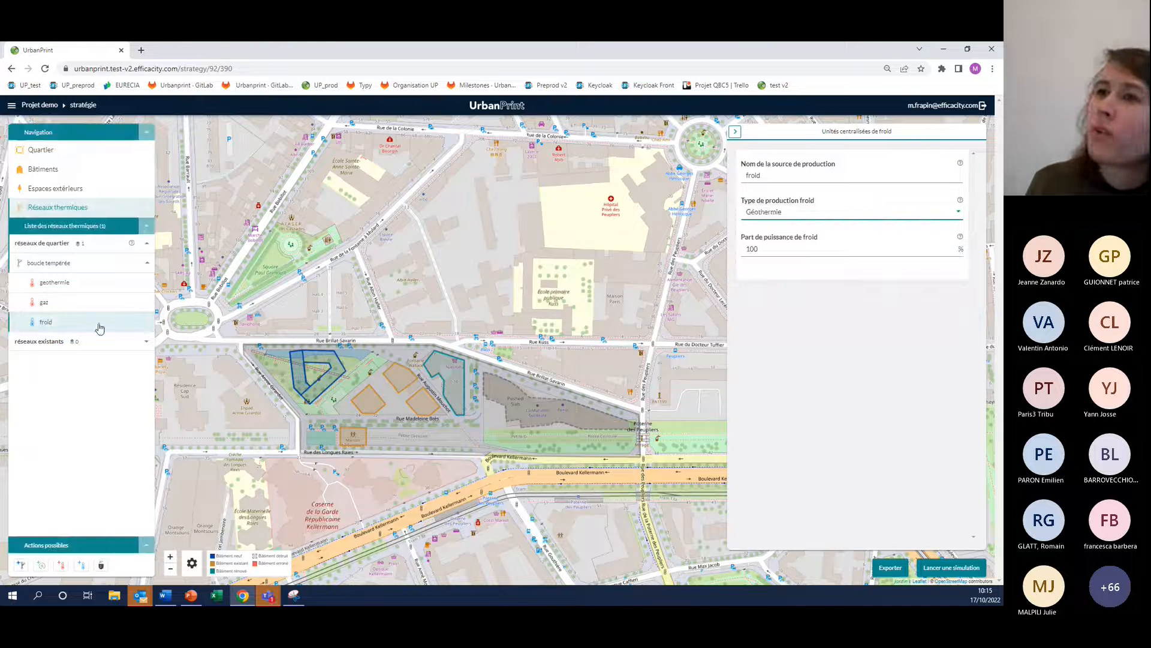
Add a district heat recovery unit named step, with 200 inhabitants connected to the sewer network
click(48, 307)
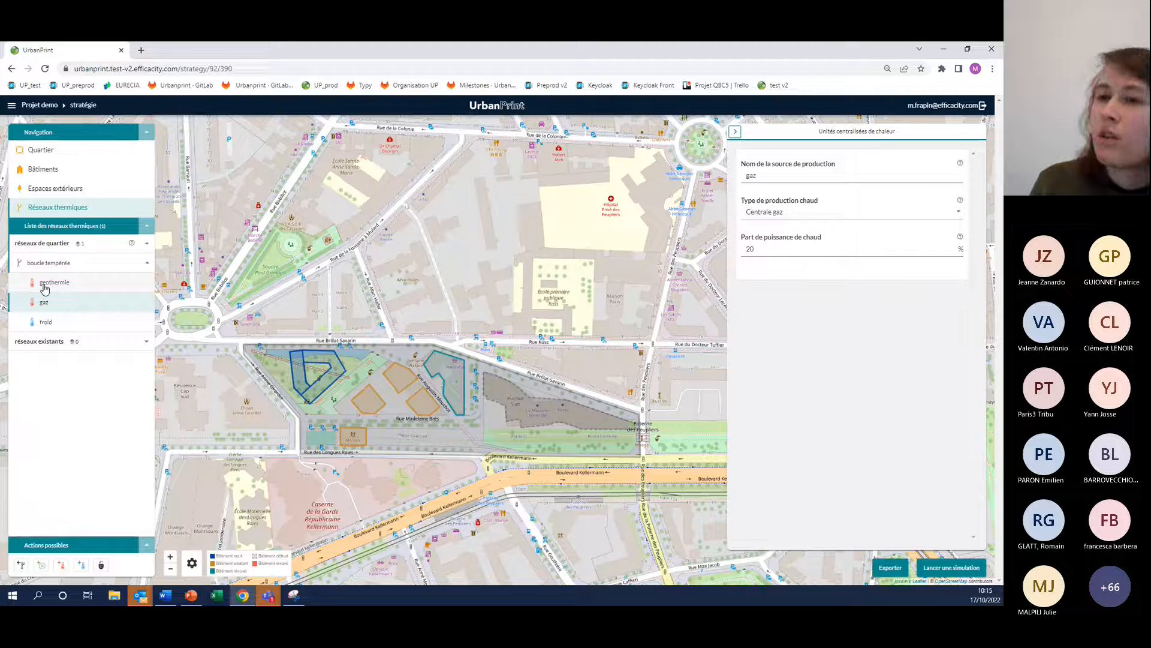
click(44, 287)
click(41, 565)
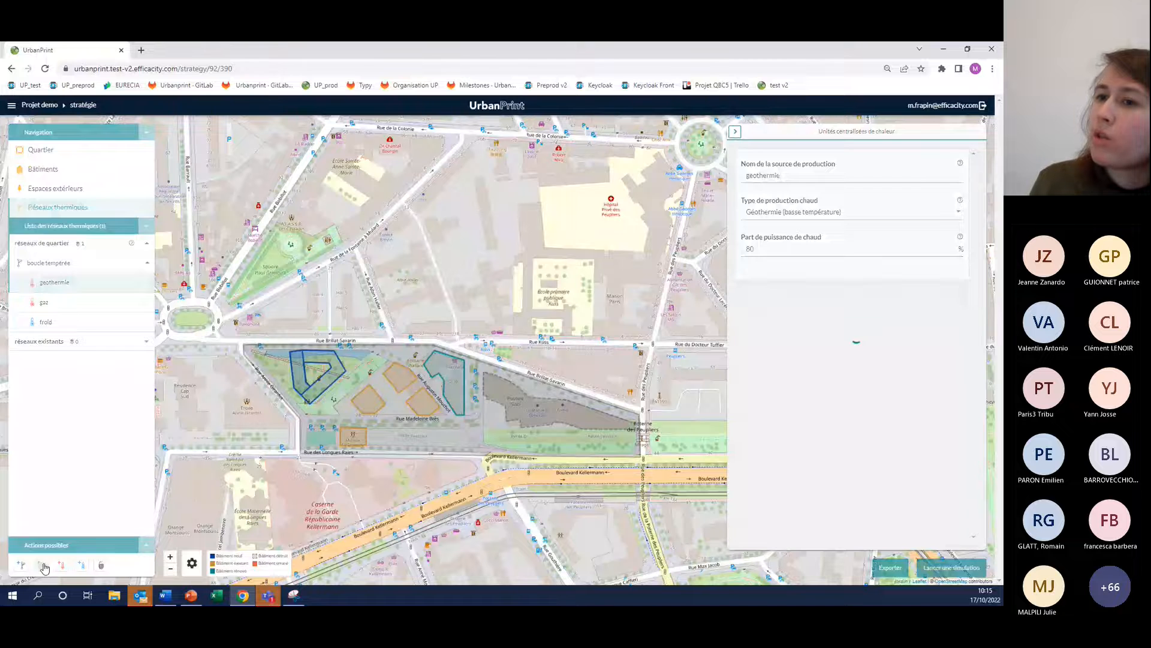
click(808, 178)
double_click(808, 177)
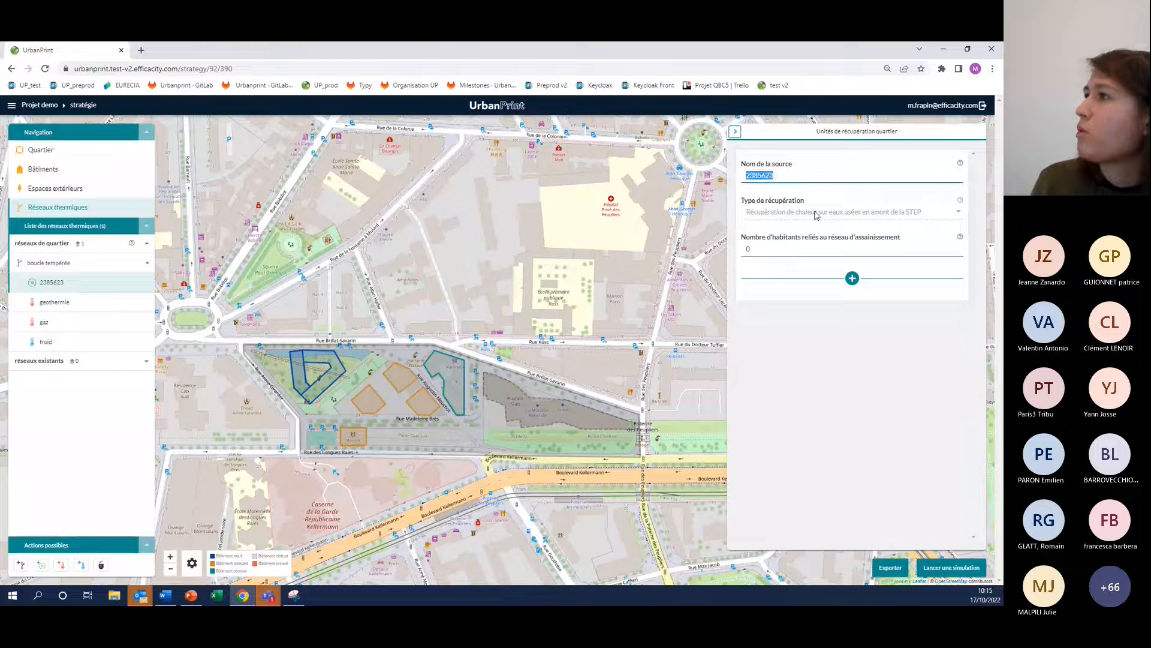
text(st)
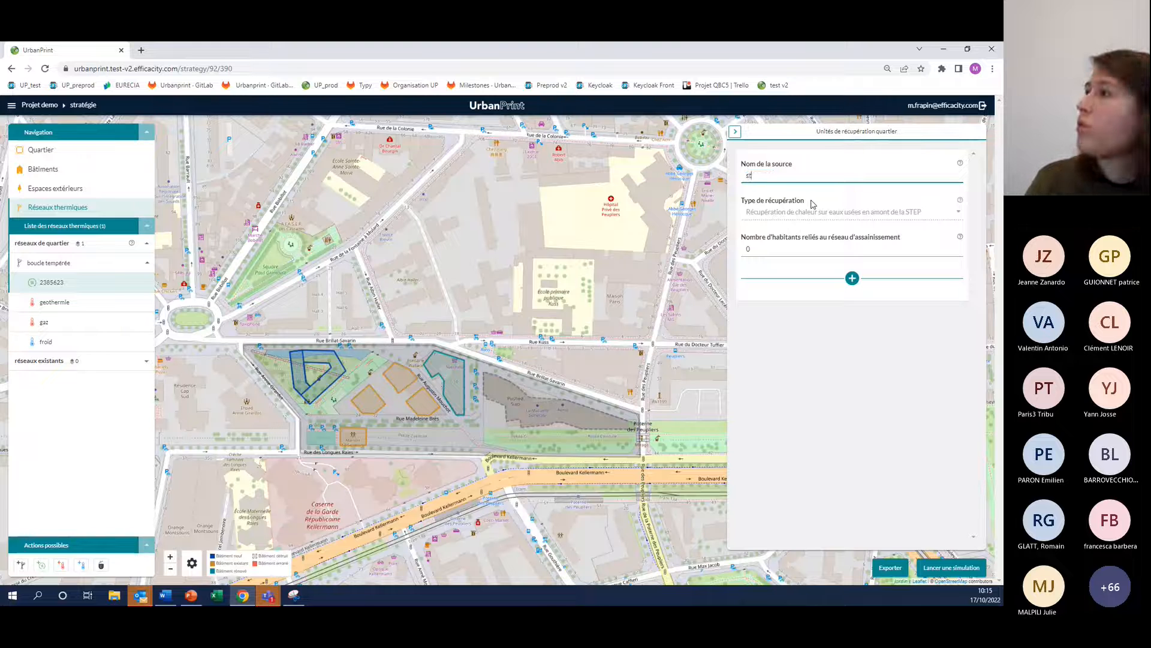
text(ep)
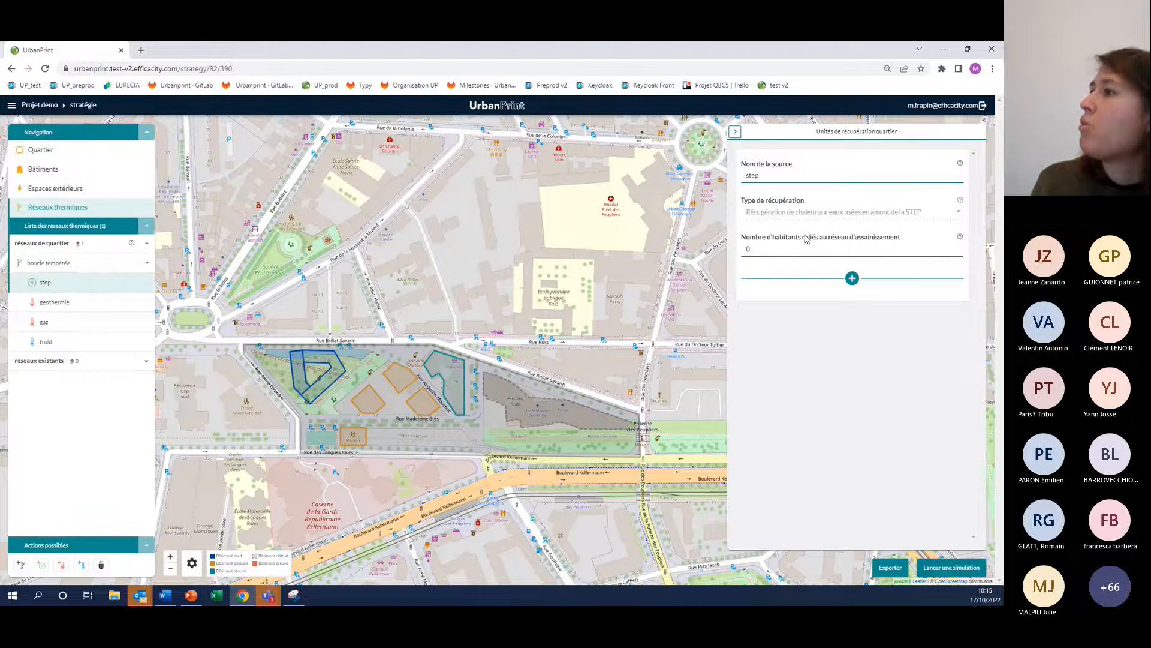
double_click(795, 253)
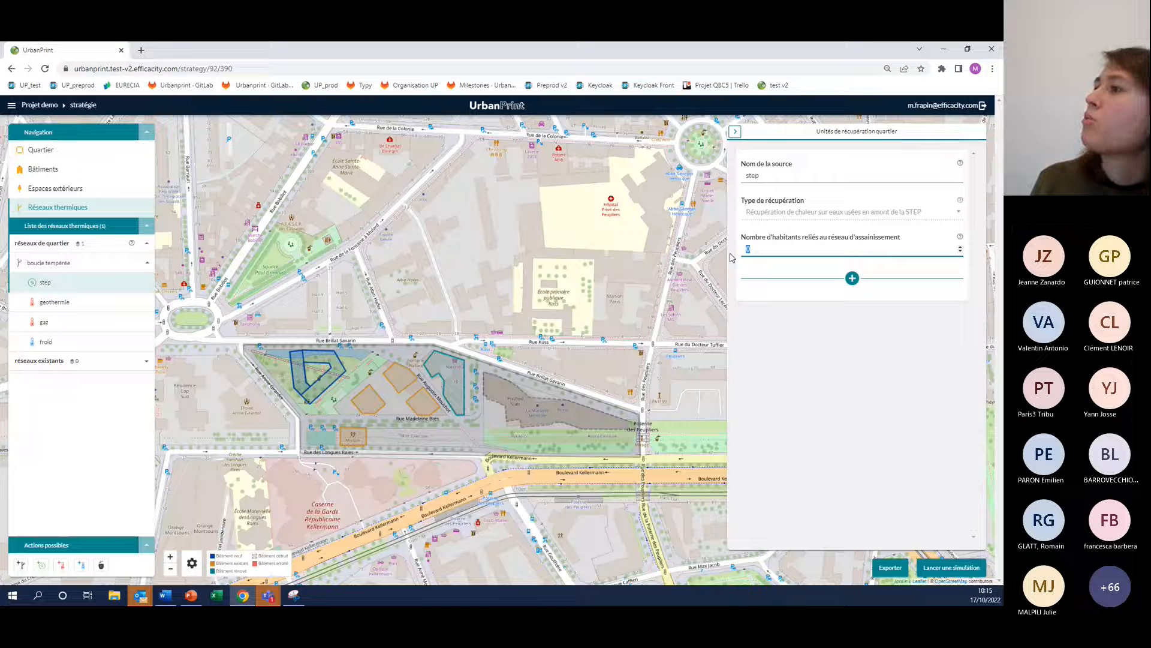
text(200)
click(815, 335)
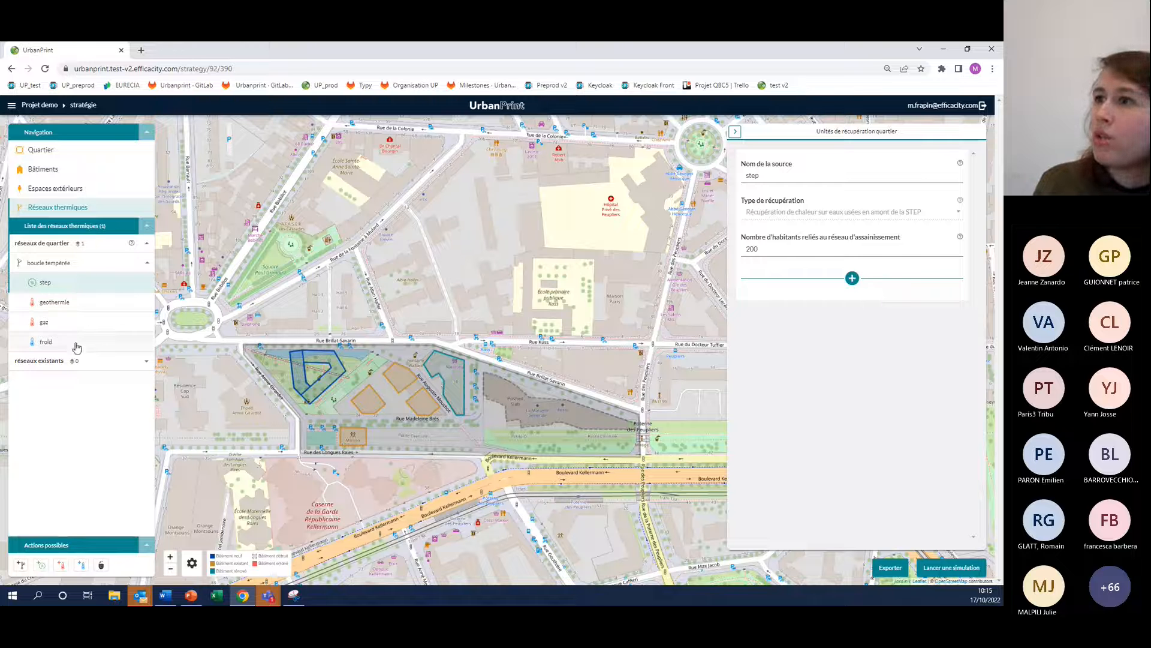
Add a network to the réseaux existants group and review the percentage fields of its heat production mix
click(33, 360)
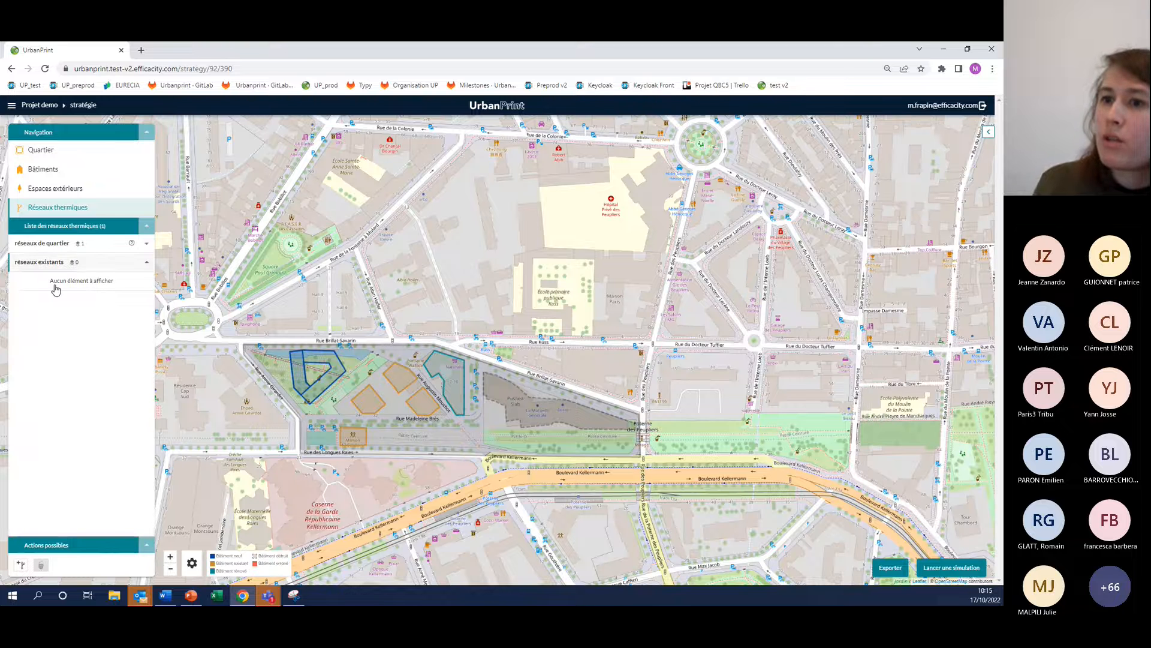
click(21, 565)
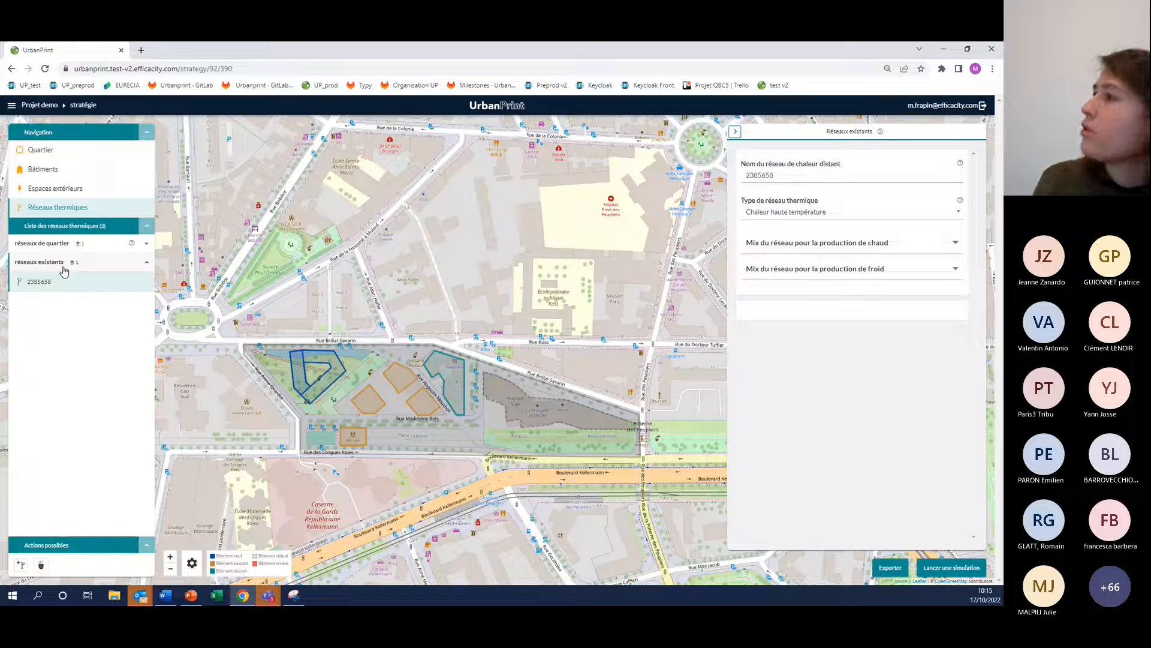
click(834, 244)
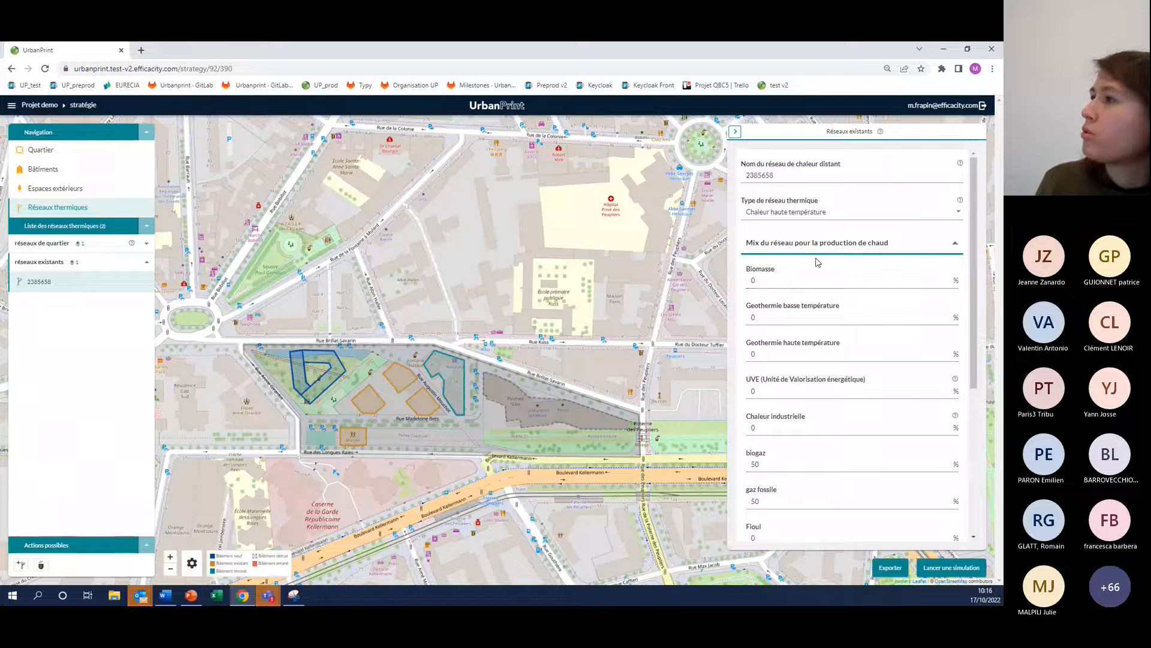
scroll(845, 313, down, 1)
scroll(846, 313, down, 2)
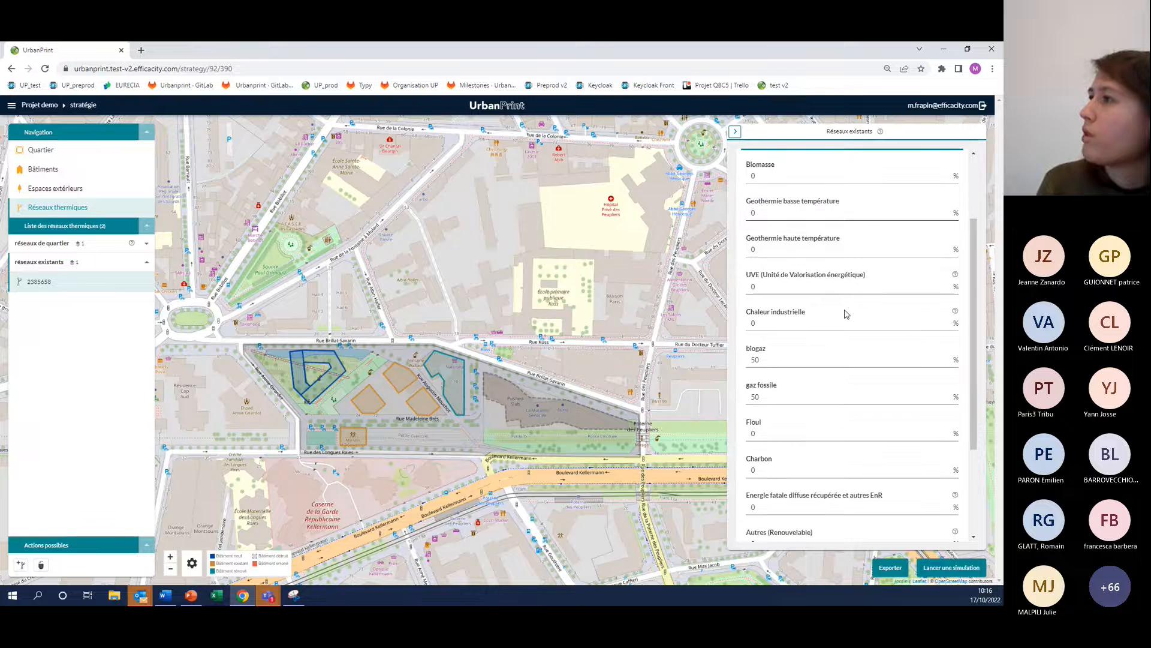
scroll(845, 313, down, 1)
scroll(806, 336, up, 3)
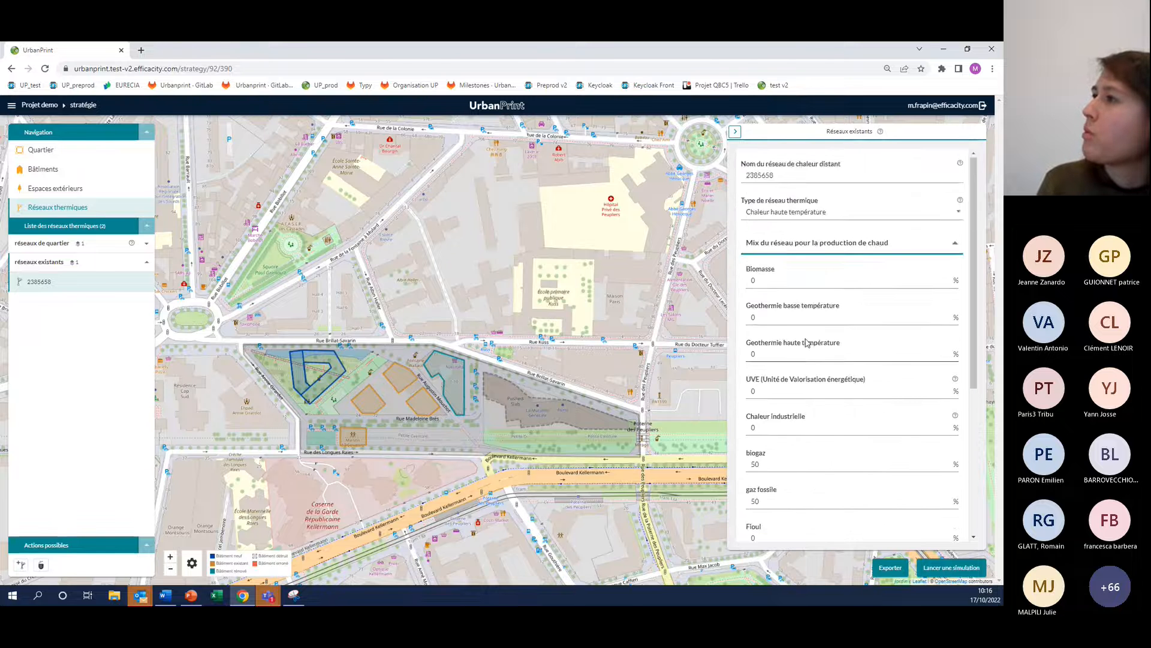
scroll(754, 408, down, 1)
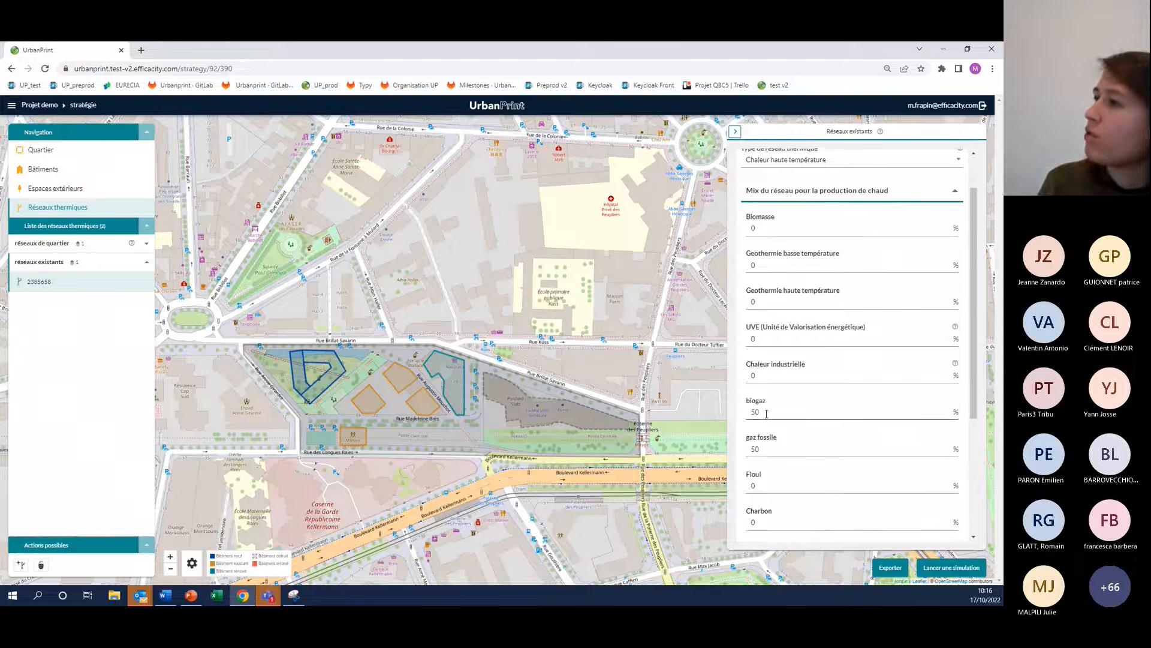
click(773, 445)
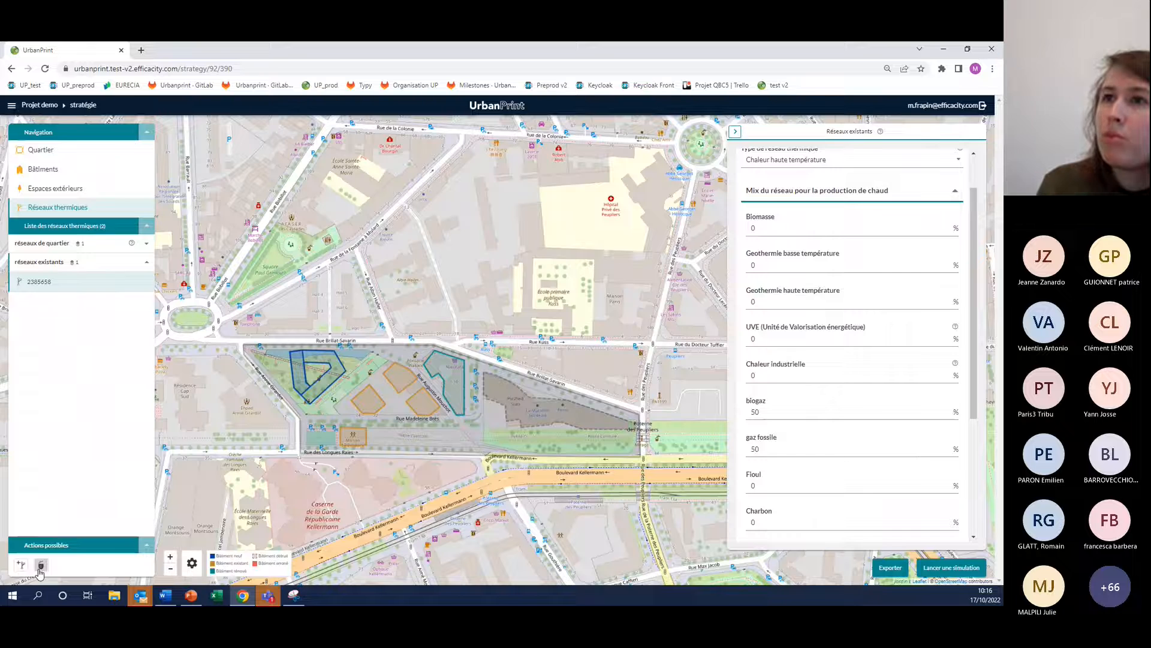
Delete the network just added under réseaux existants and return to the district networks list
click(41, 565)
click(513, 376)
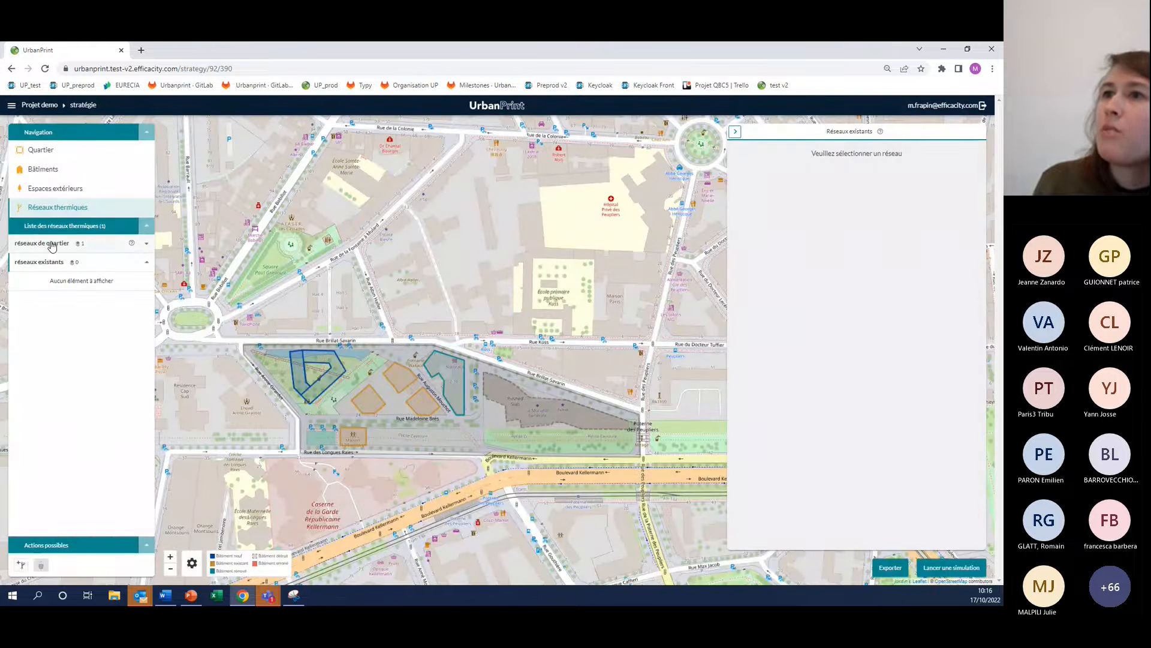
click(51, 246)
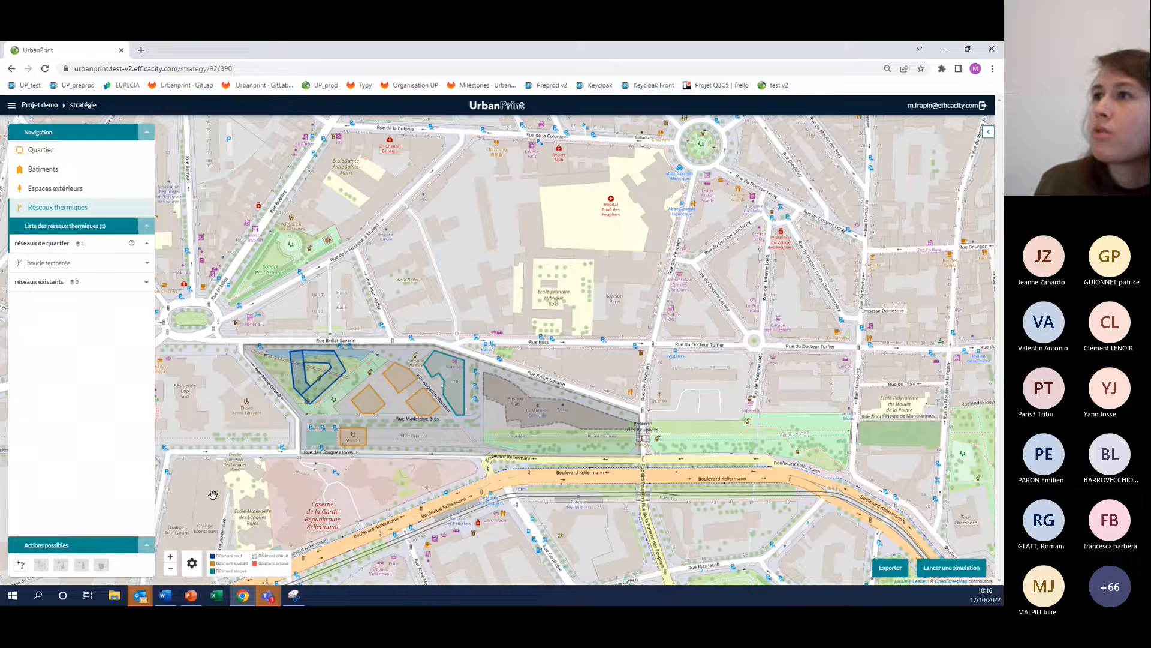
Select both parts of bâtiment neuf together with the renovated building, and validate the multiple selection
drag(213, 495, 221, 453)
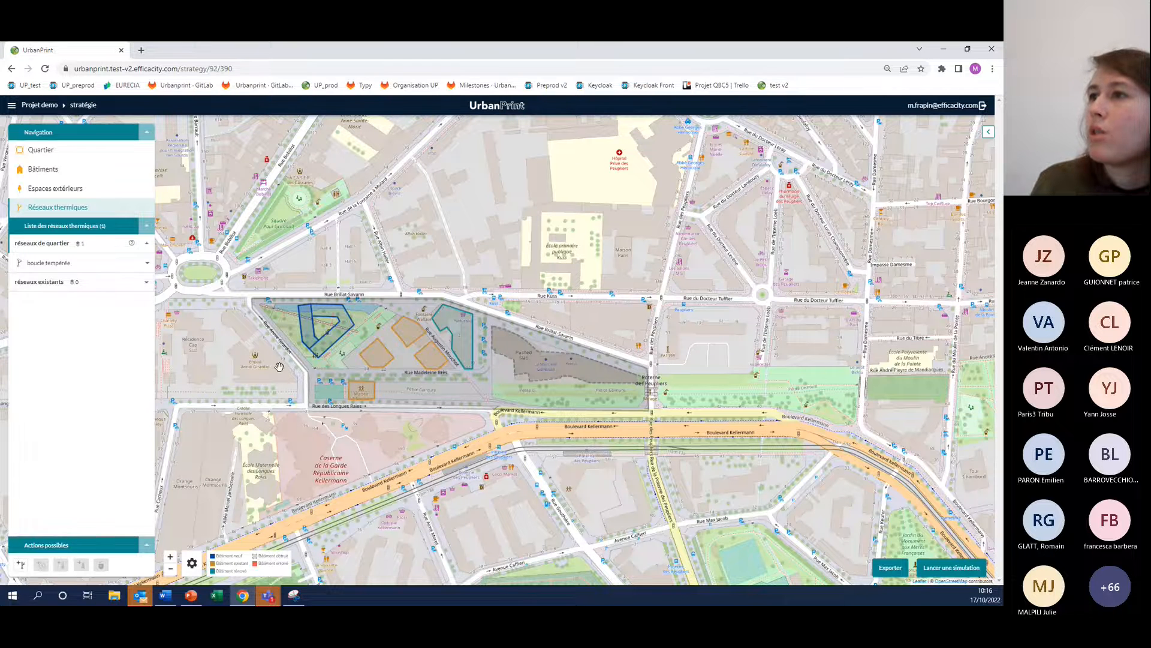
drag(279, 366, 257, 352)
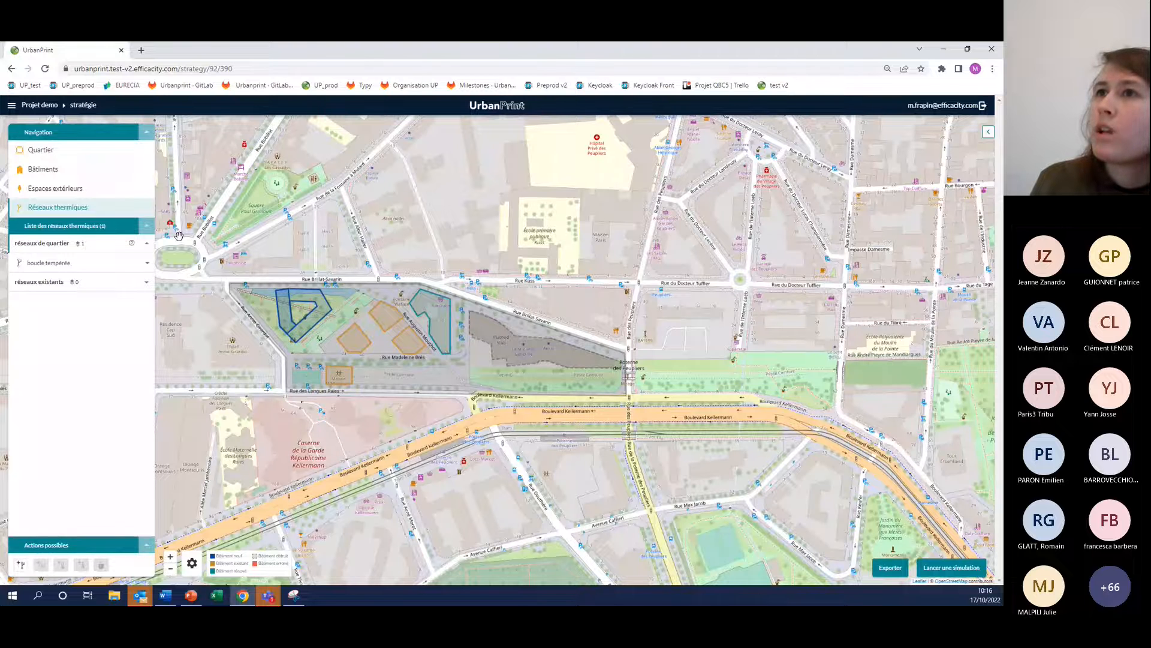
click(63, 169)
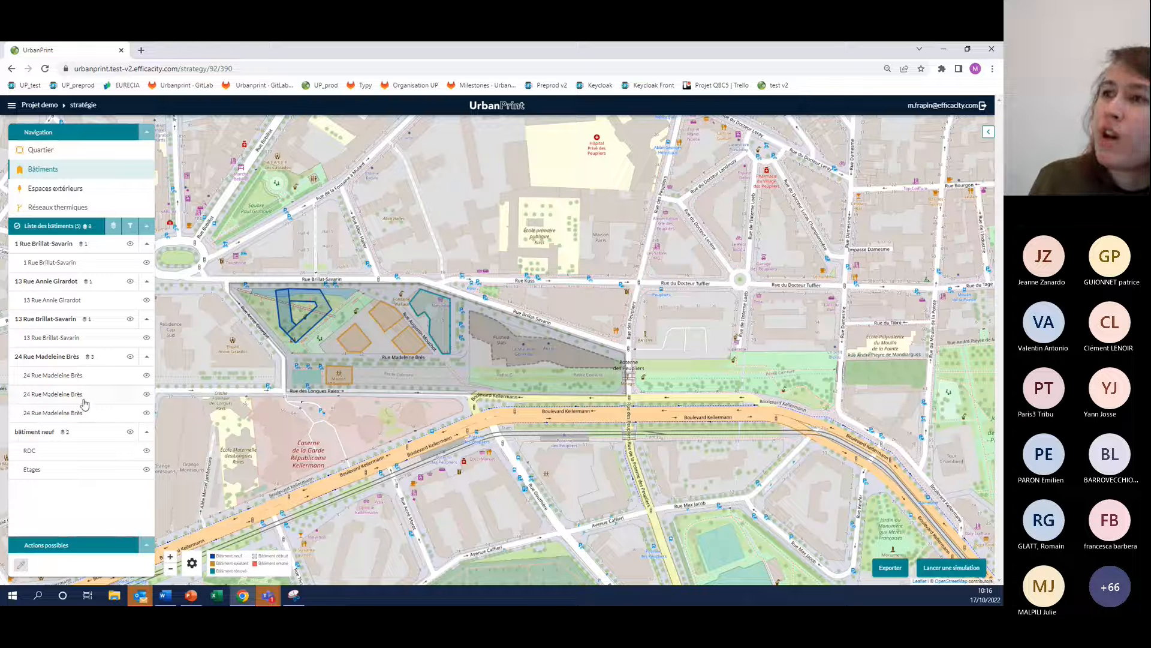
click(55, 430)
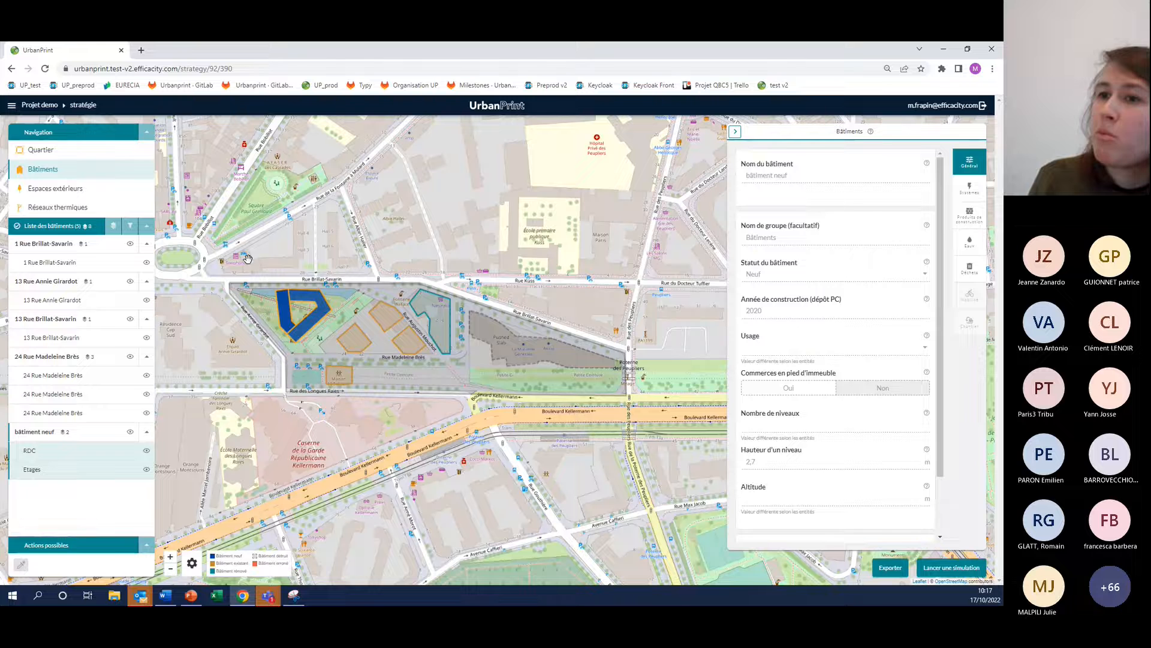
click(428, 308)
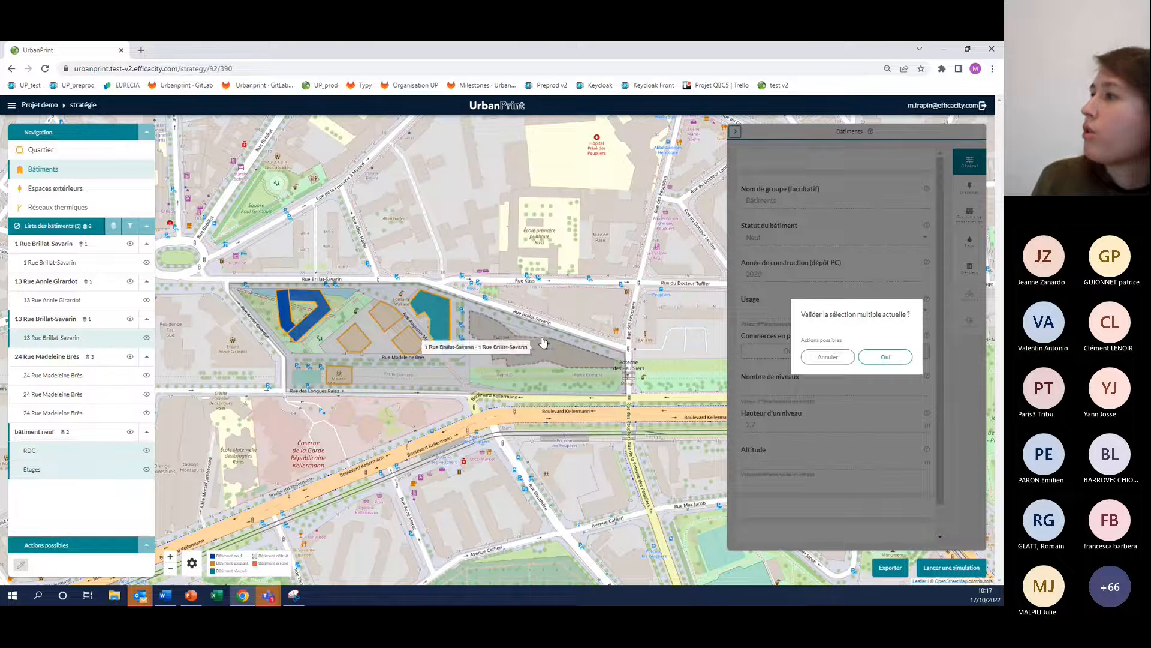
click(888, 358)
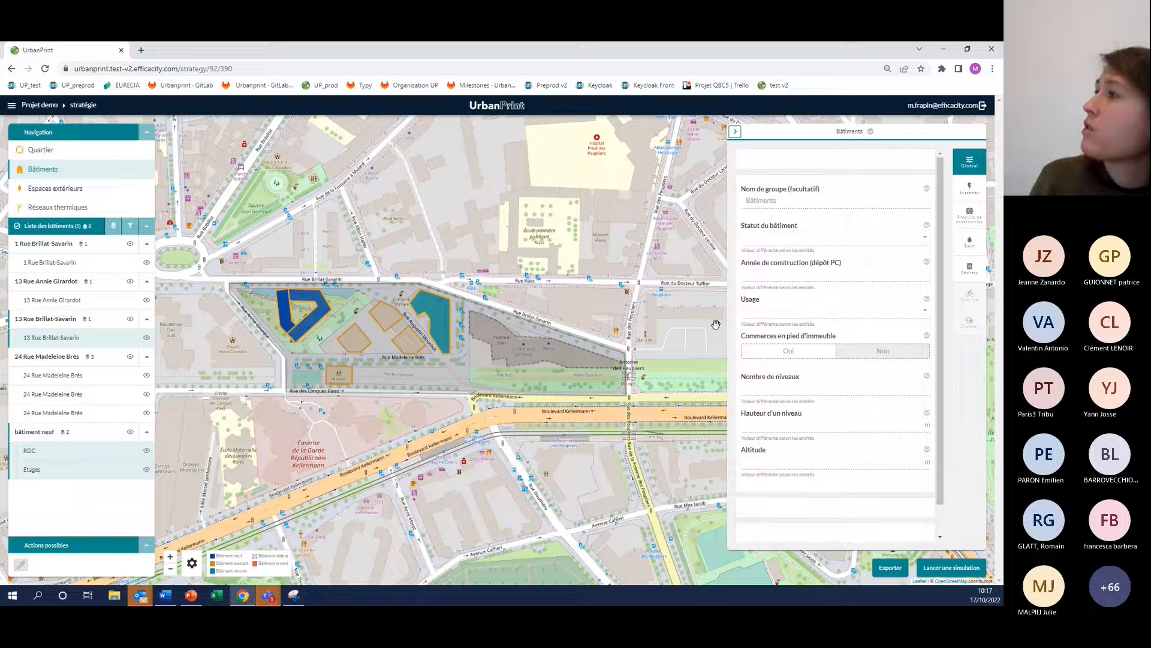
Set the selected buildings' heating production mode to Collectif à l'échelle du quartier, with boucle tempérée as the district heat source
click(969, 187)
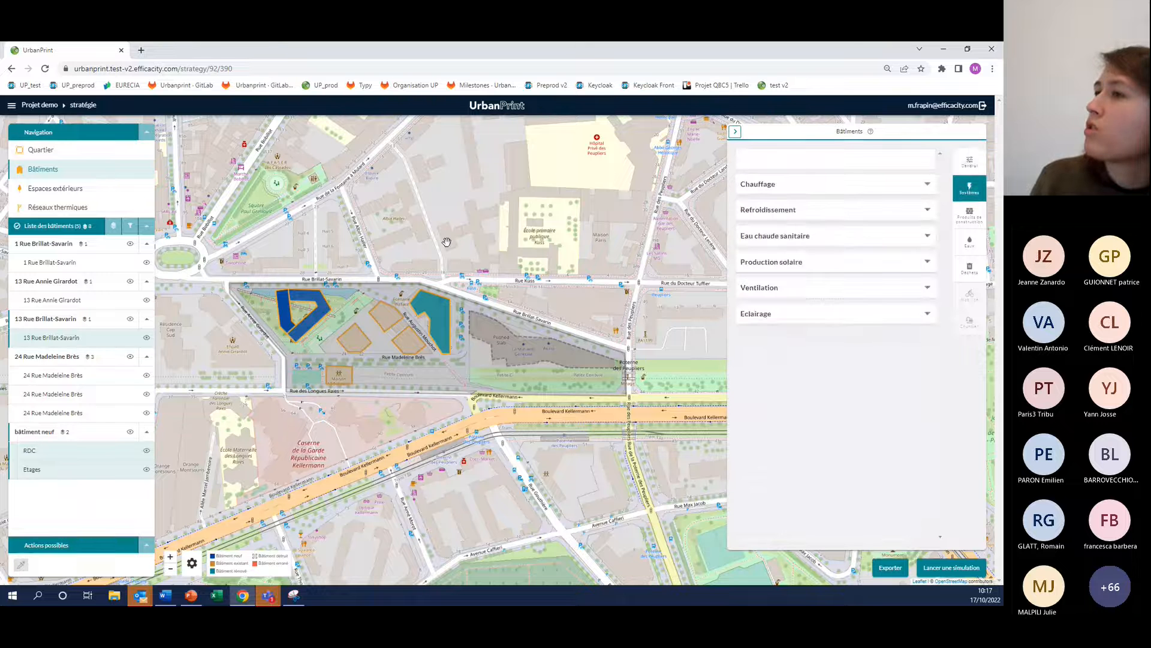
click(774, 185)
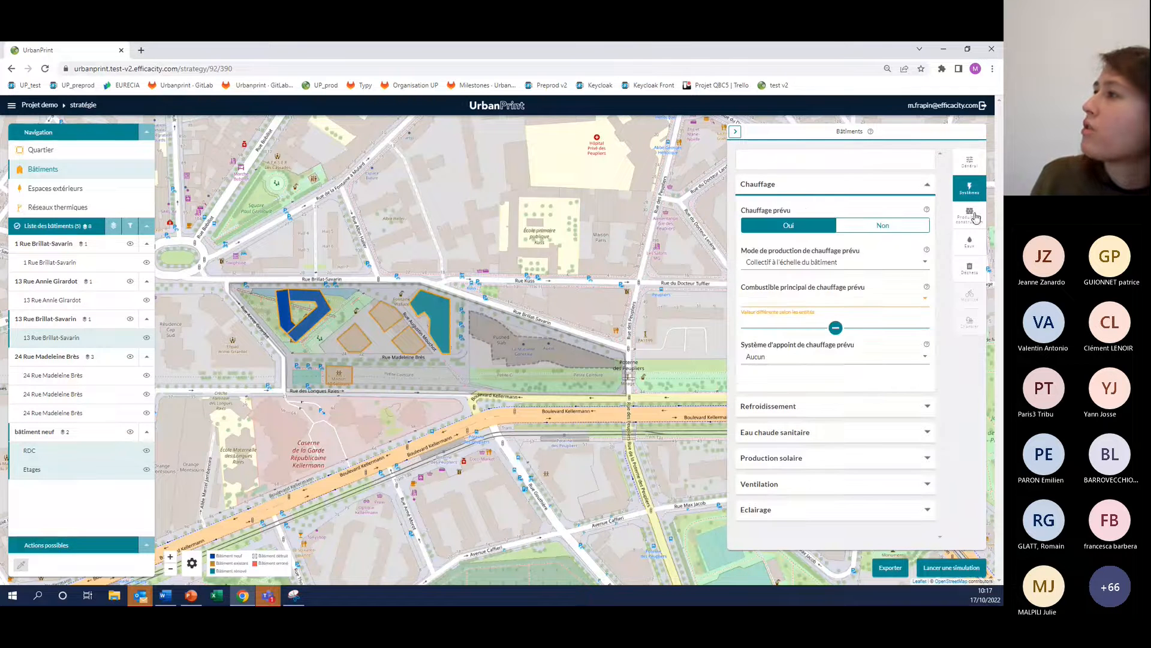
click(777, 263)
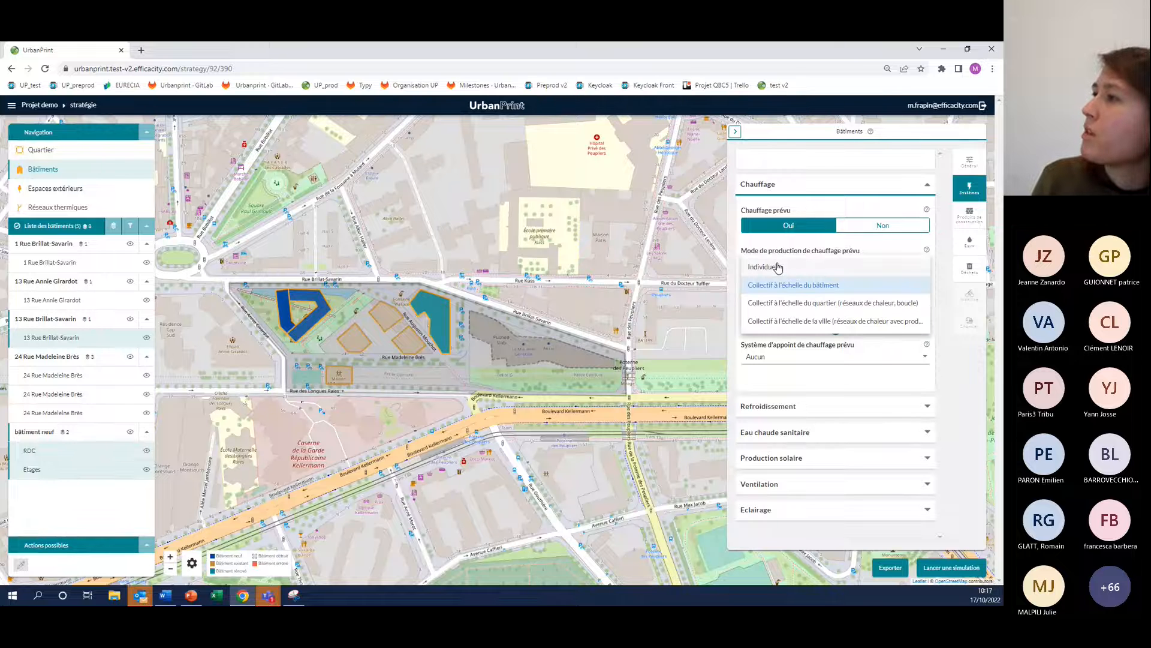
click(797, 304)
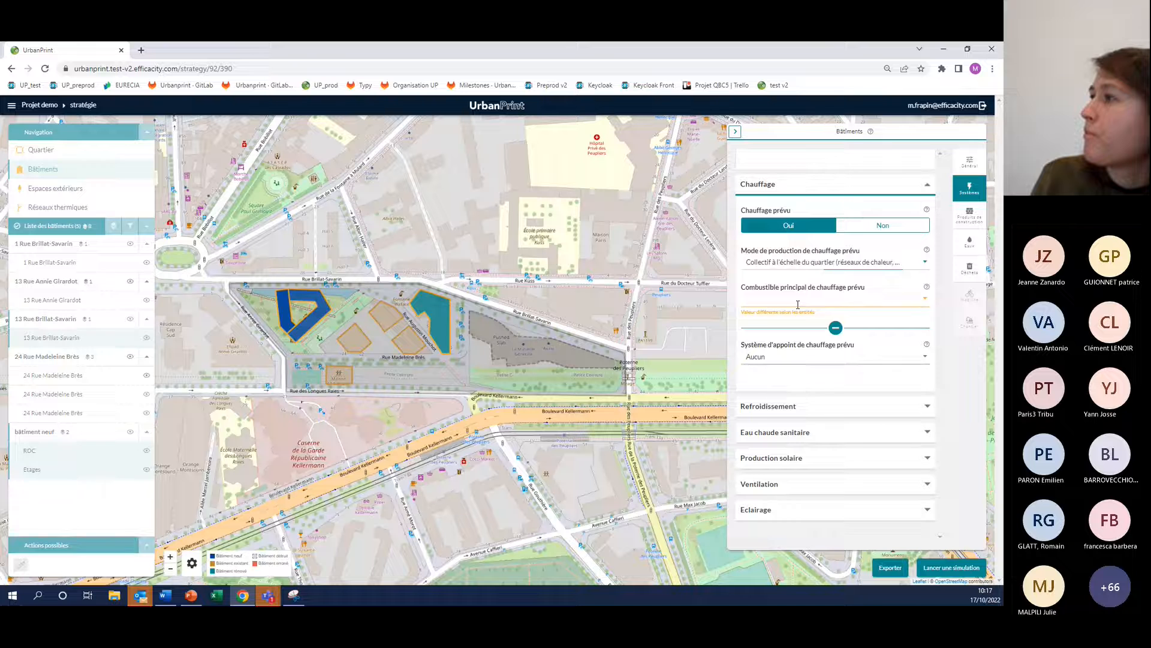
click(830, 395)
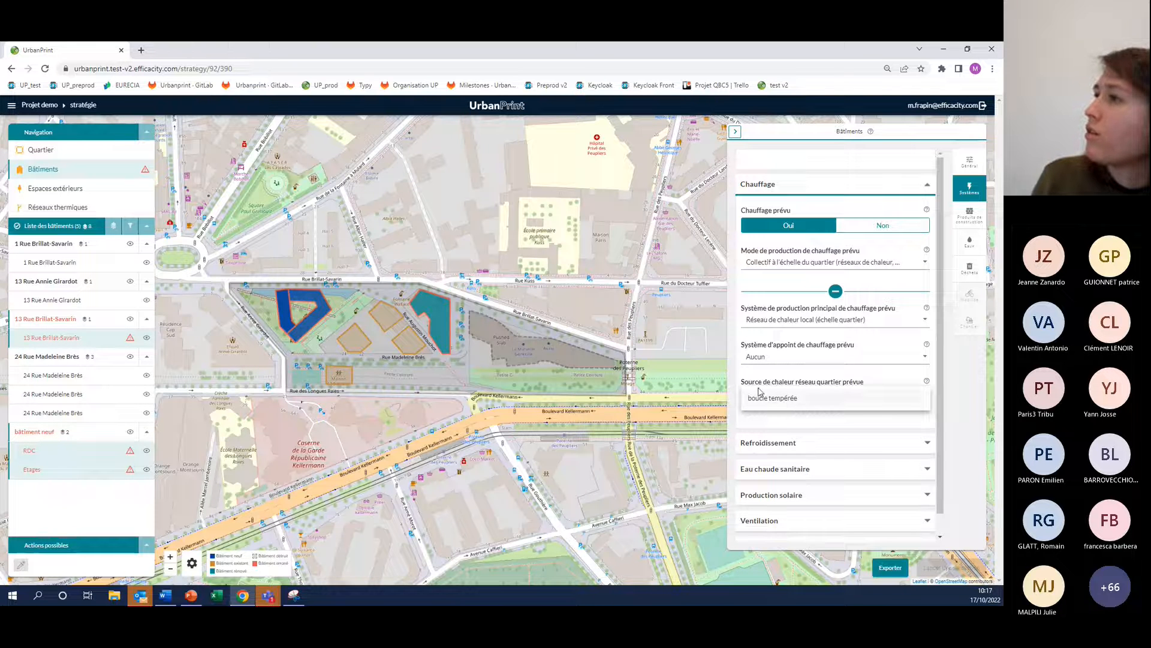
click(835, 291)
click(836, 293)
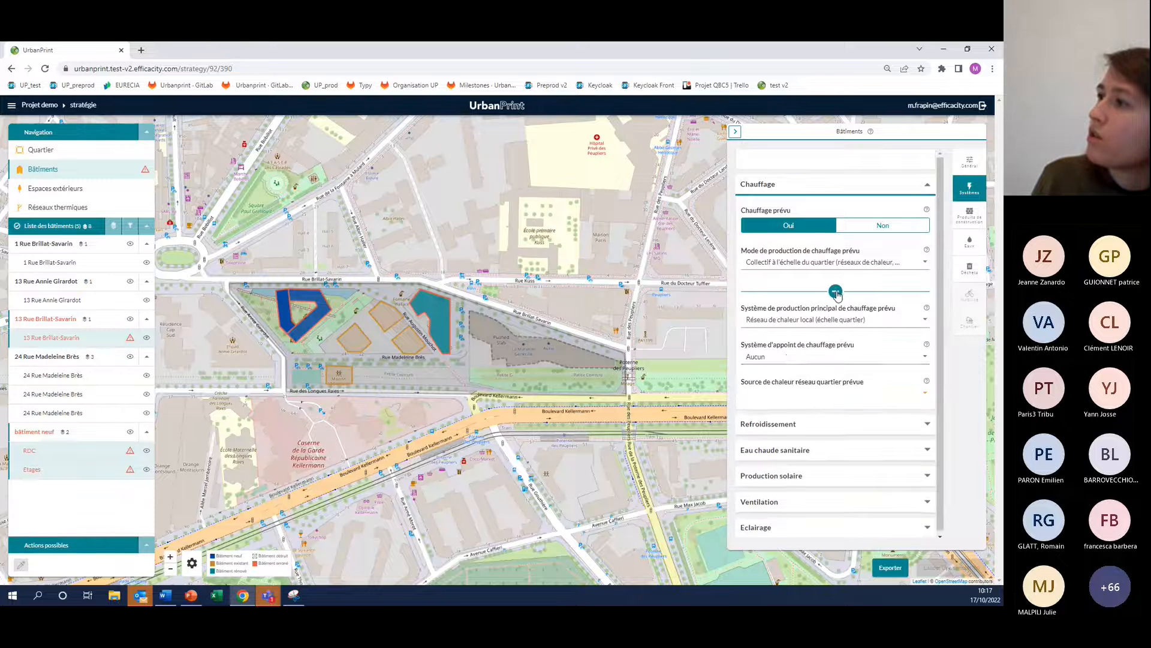
click(808, 397)
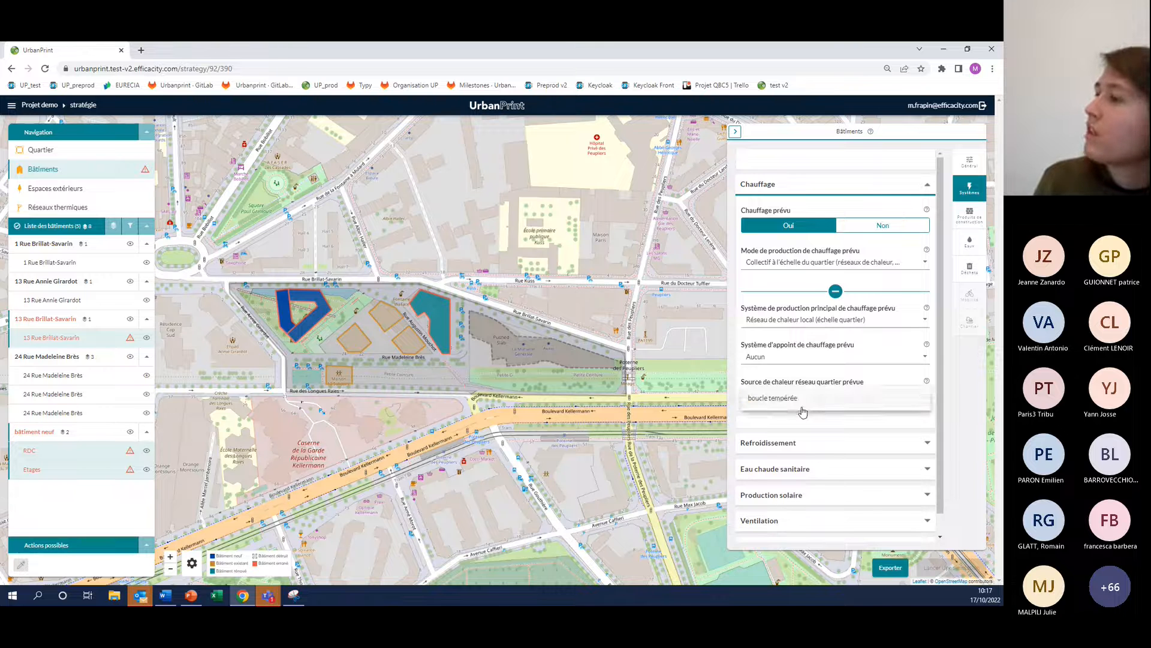
click(803, 410)
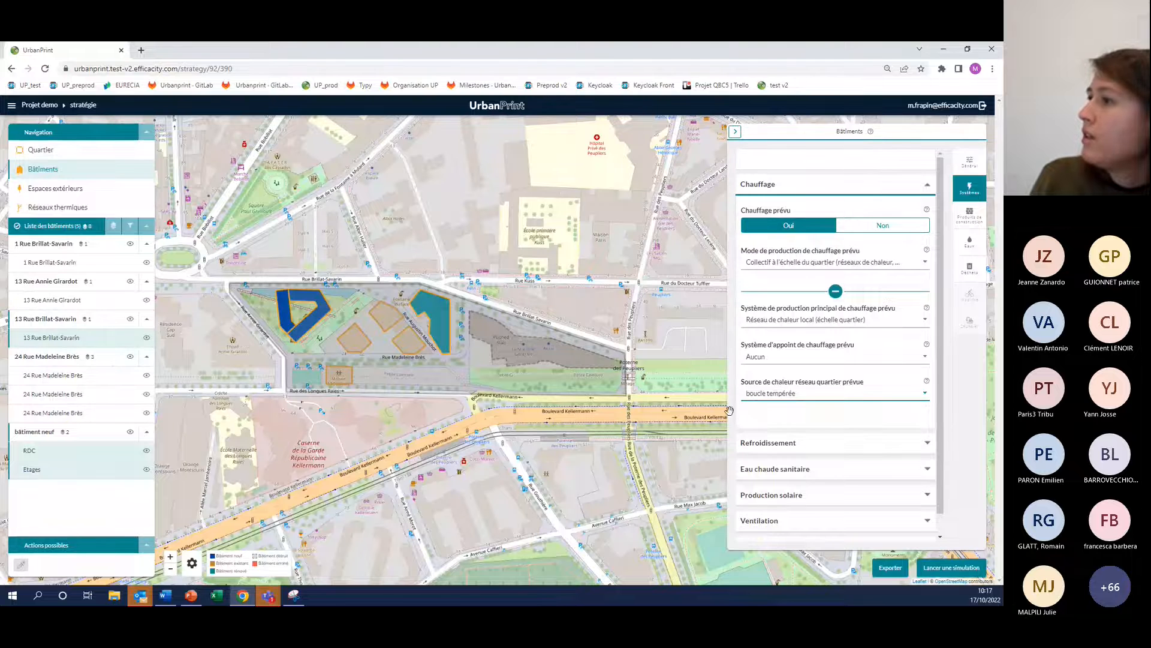
Set the selected buildings' domestic hot water production to Collectif à l'échelle du quartier, with boucle tempérée as the district source
scroll(786, 434, down, 1)
click(780, 449)
scroll(797, 398, down, 5)
click(810, 372)
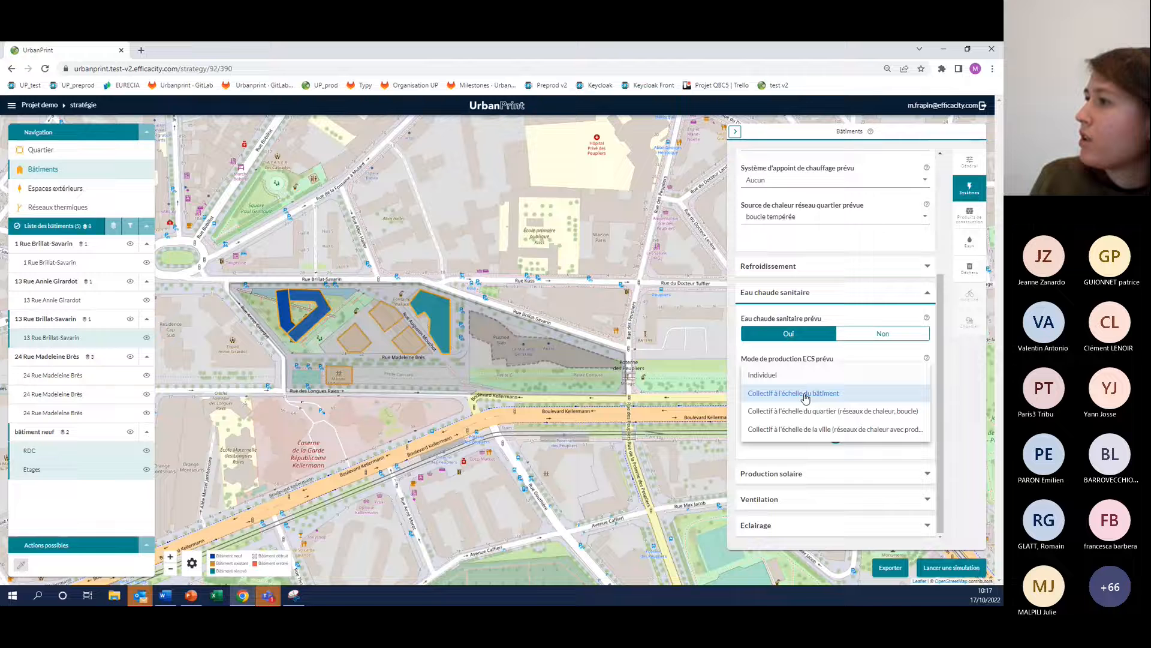
click(807, 413)
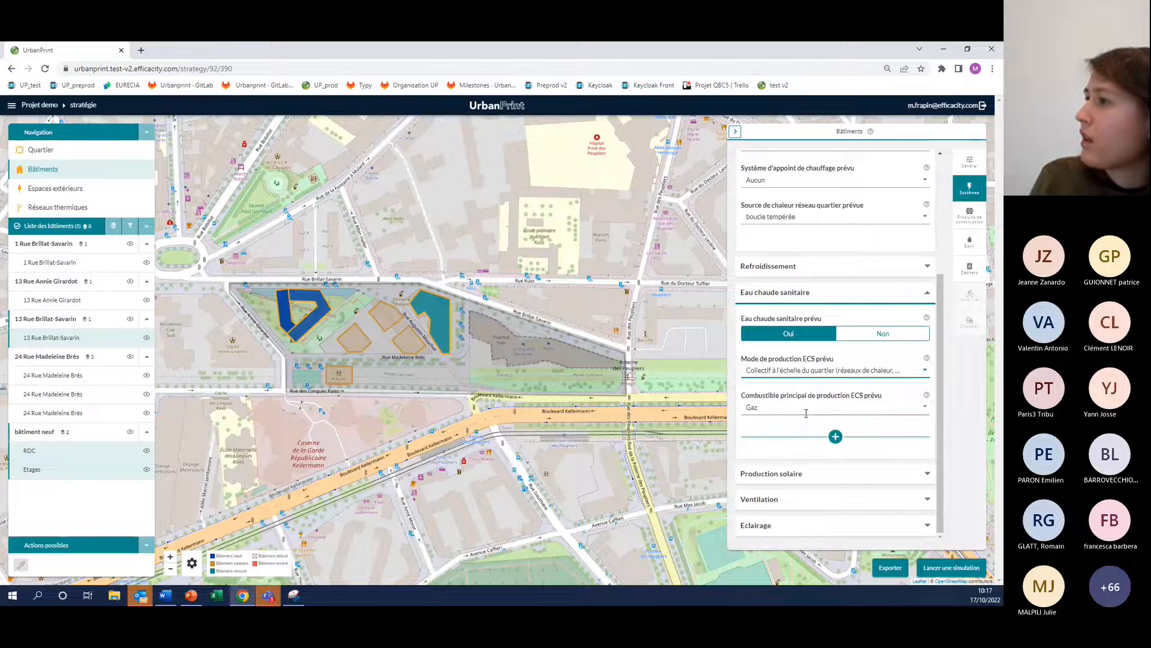
click(835, 436)
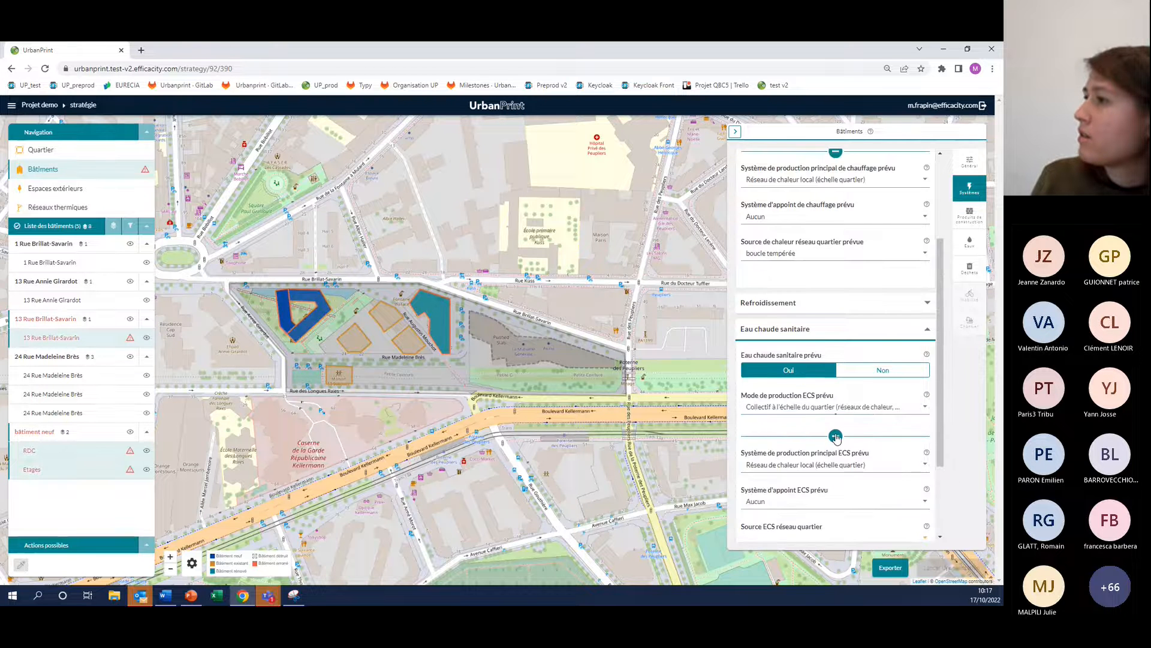
scroll(837, 439, down, 1)
scroll(828, 438, down, 1)
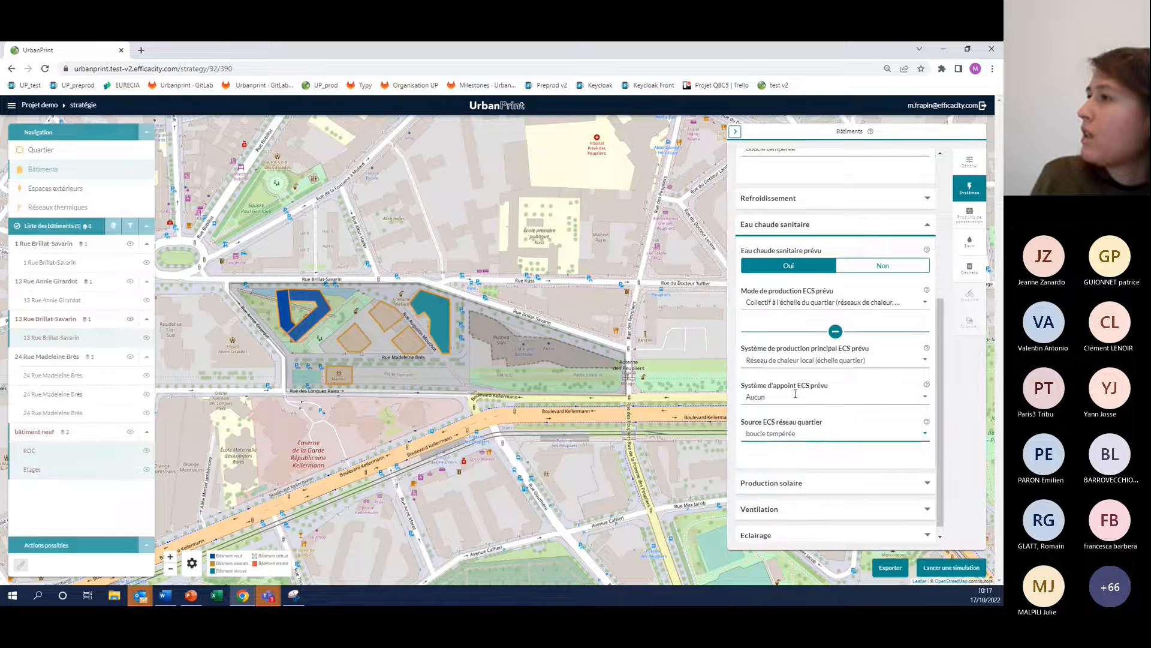
Open the cooling (Refroidissement) settings of the selected buildings
scroll(810, 362, down, 1)
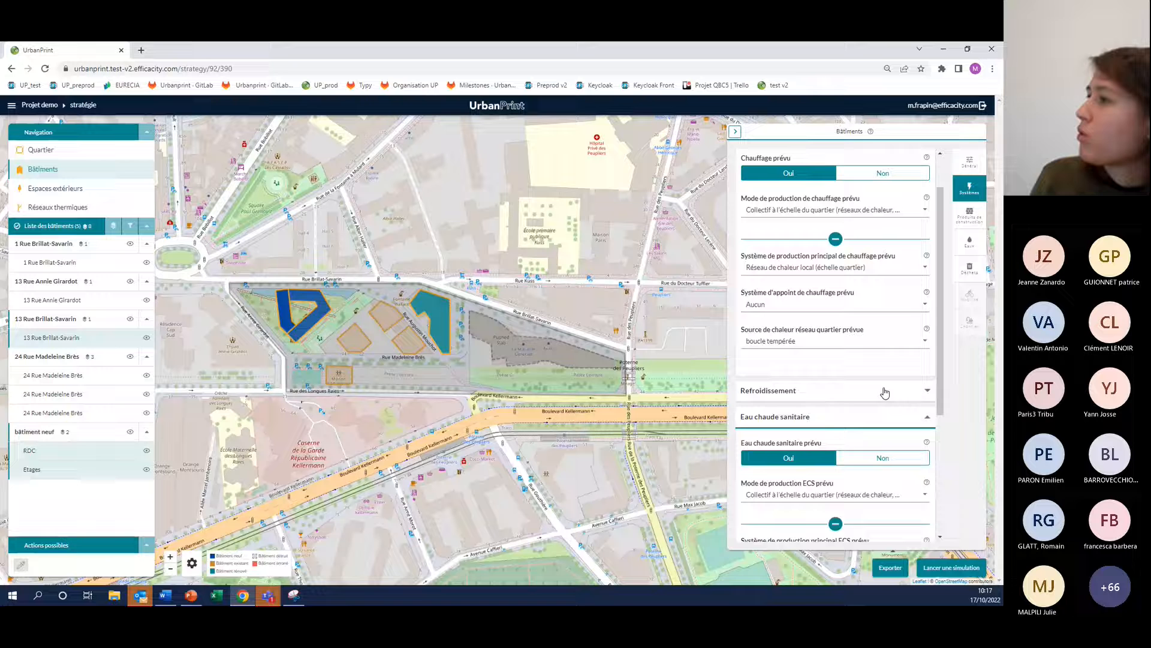
click(828, 393)
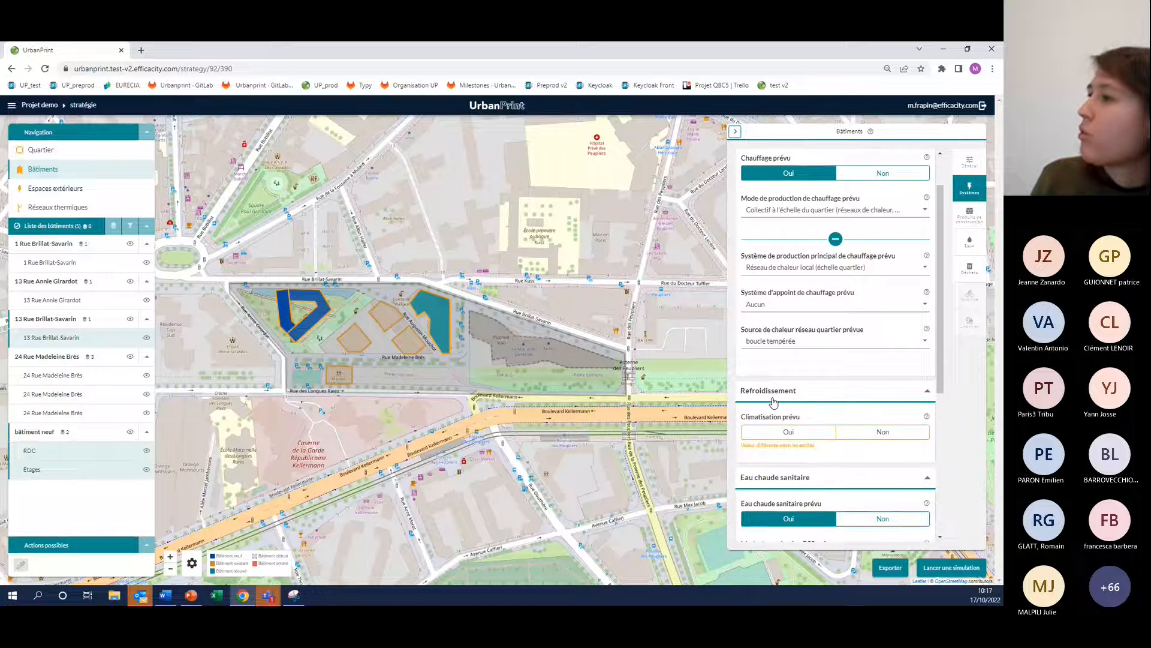
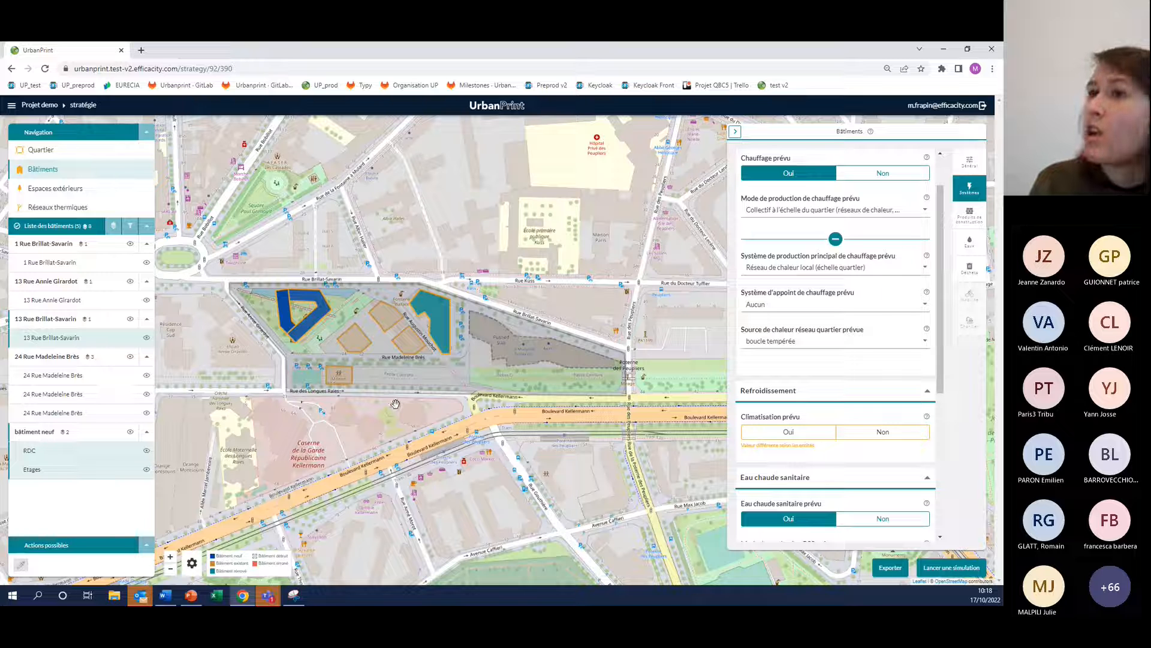
Filter the buildings by Neuf status and by usage to isolate the RDC of bâtiment neuf, and validate the multiple selection
drag(395, 404, 404, 421)
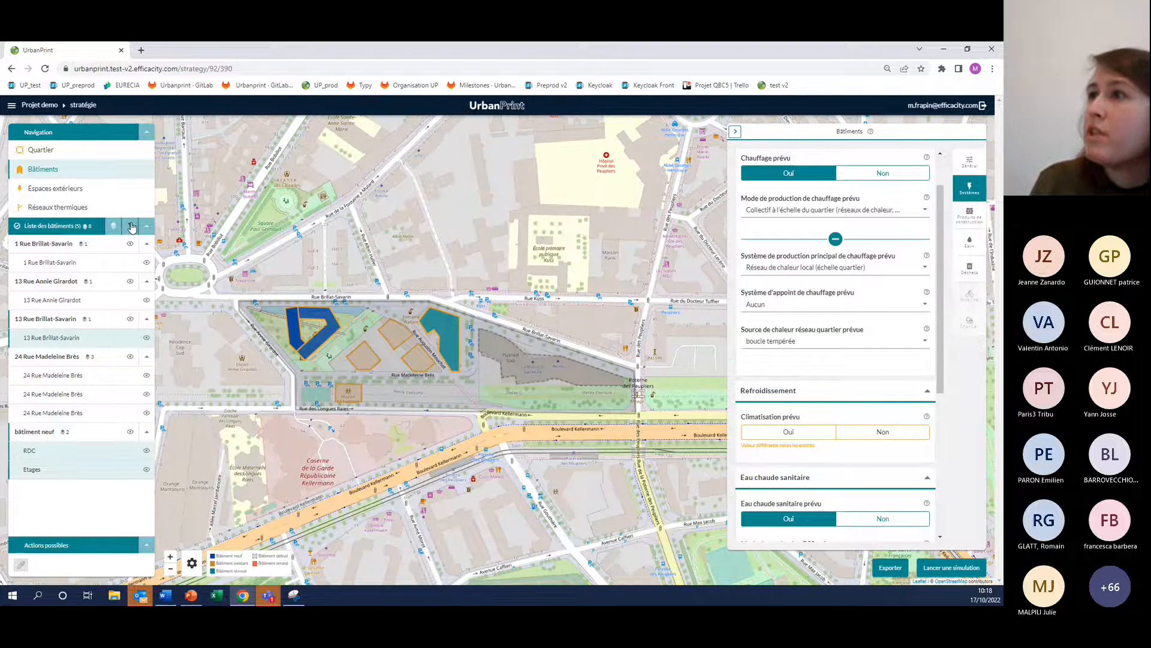
click(131, 226)
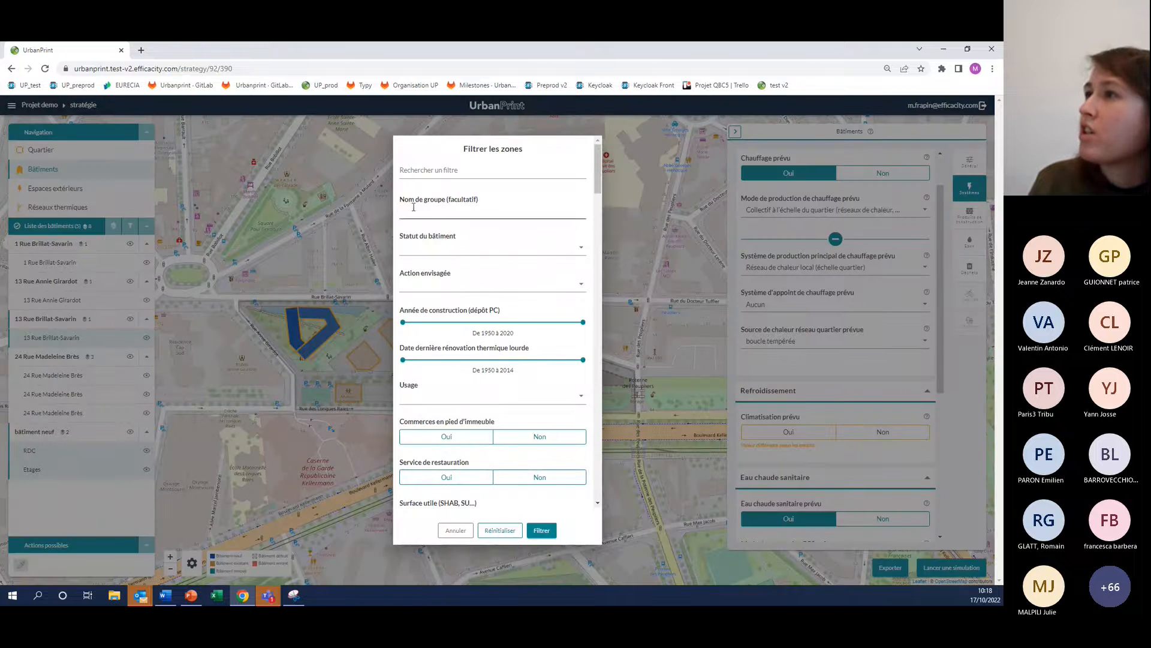
click(460, 246)
click(451, 273)
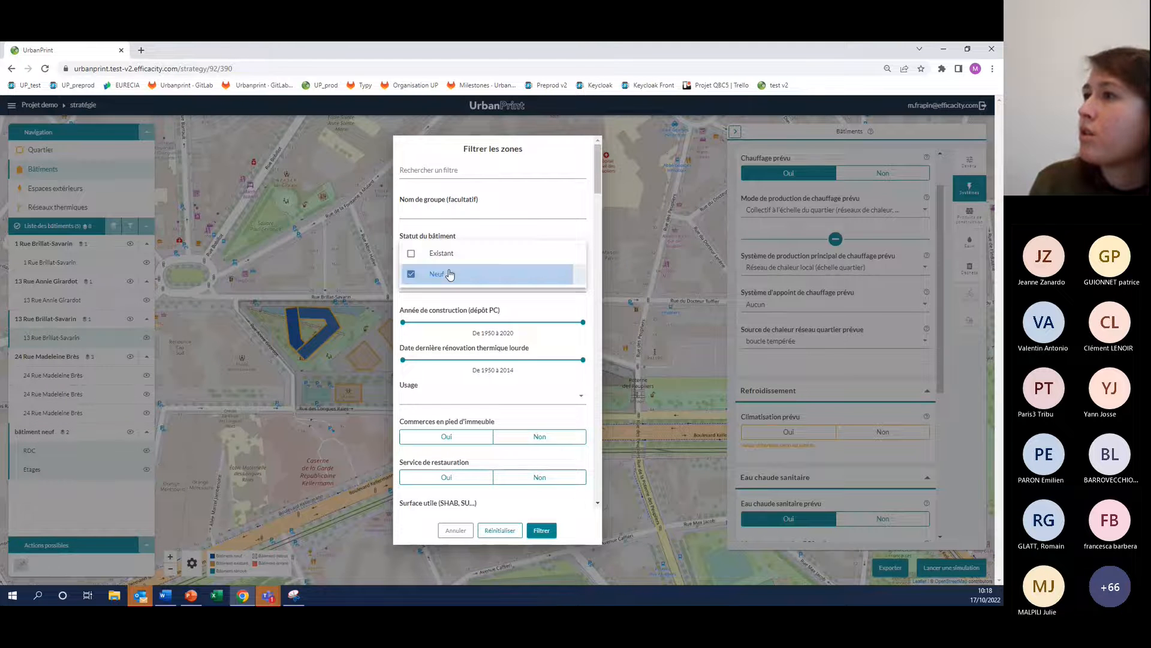
click(505, 303)
click(447, 397)
click(444, 407)
click(540, 531)
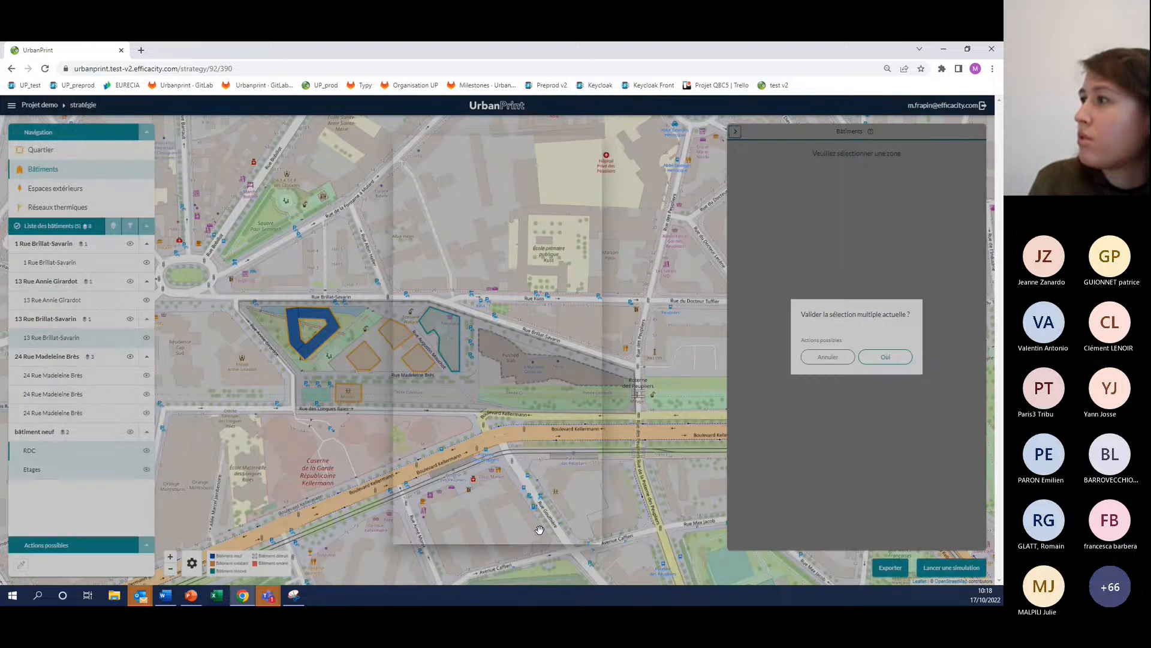
click(892, 358)
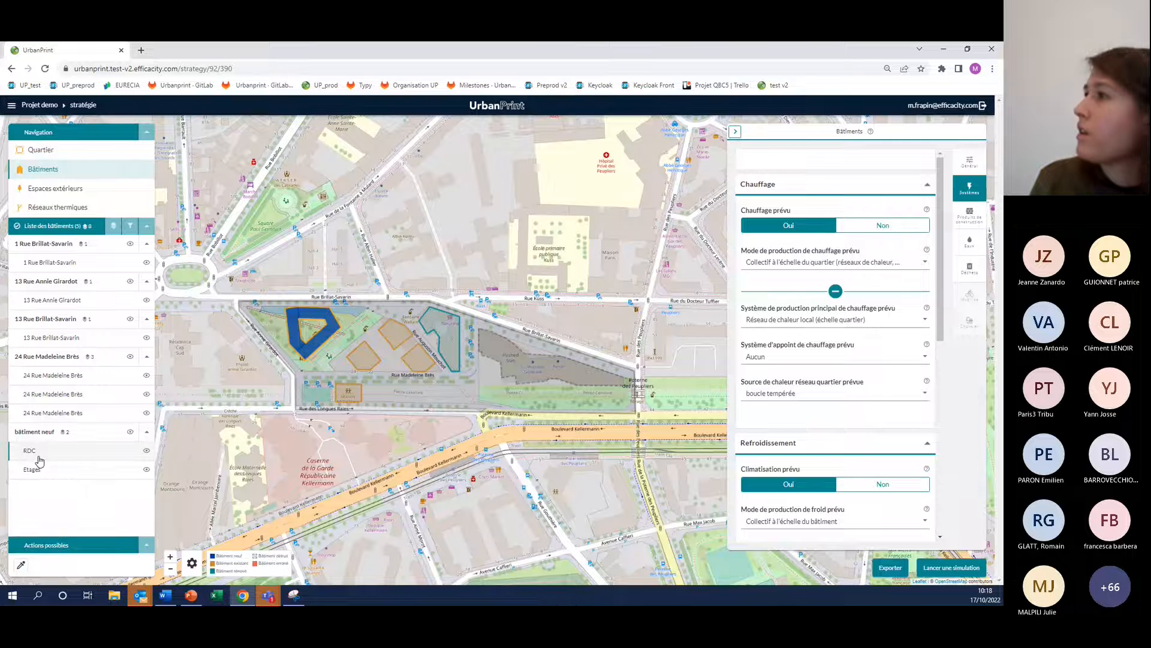
Set the RDC's cooling production mode to Collectif à l'échelle du quartier, with boucle tempérée as the district cooling source
scroll(865, 343, down, 2)
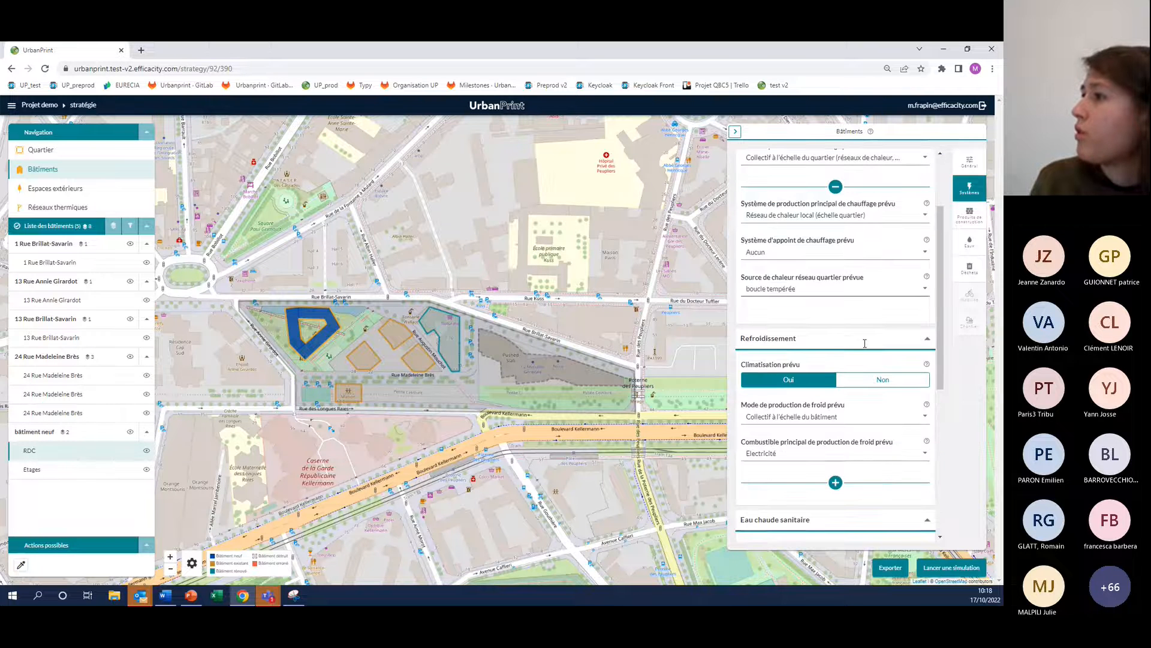
scroll(865, 342, down, 1)
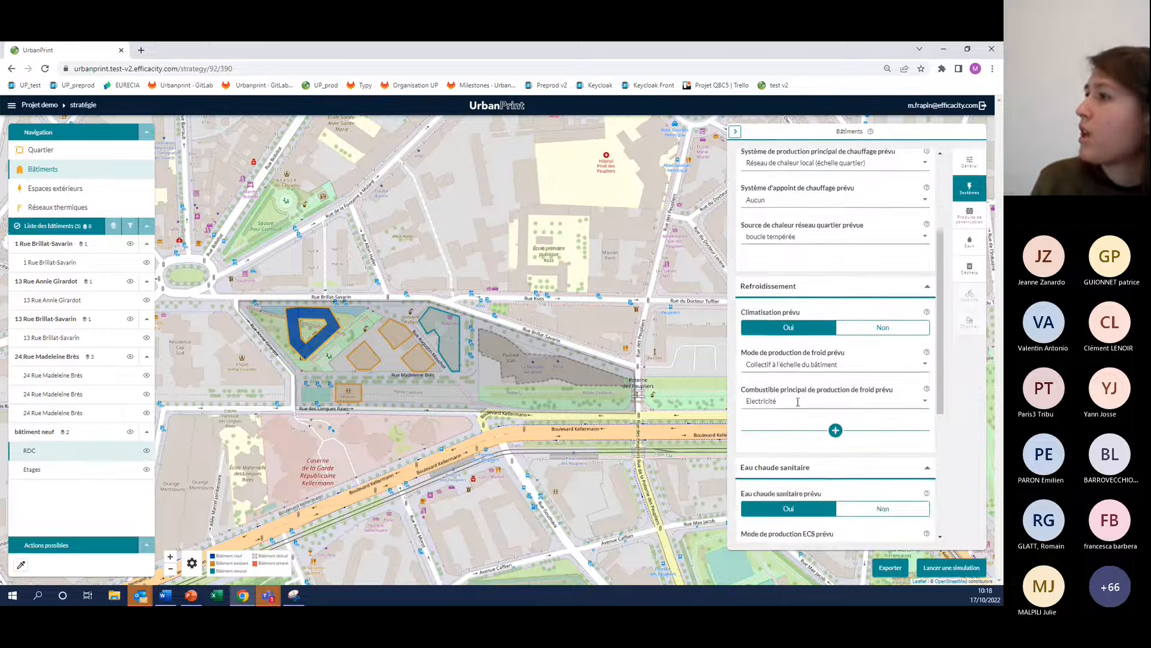
click(773, 367)
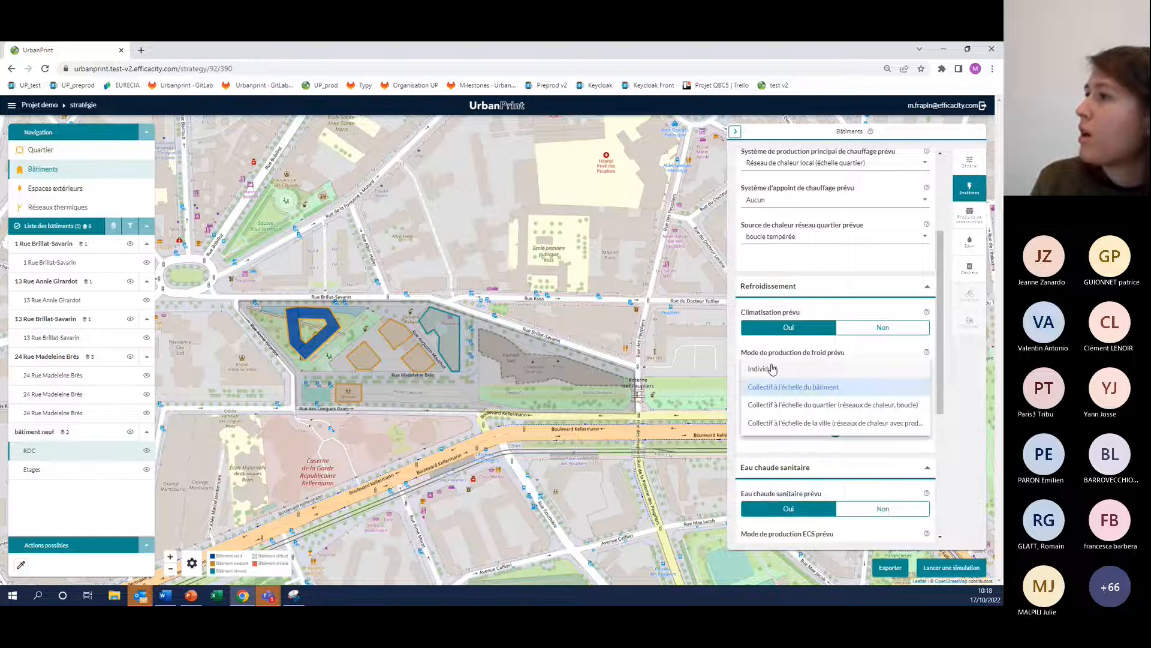
click(782, 409)
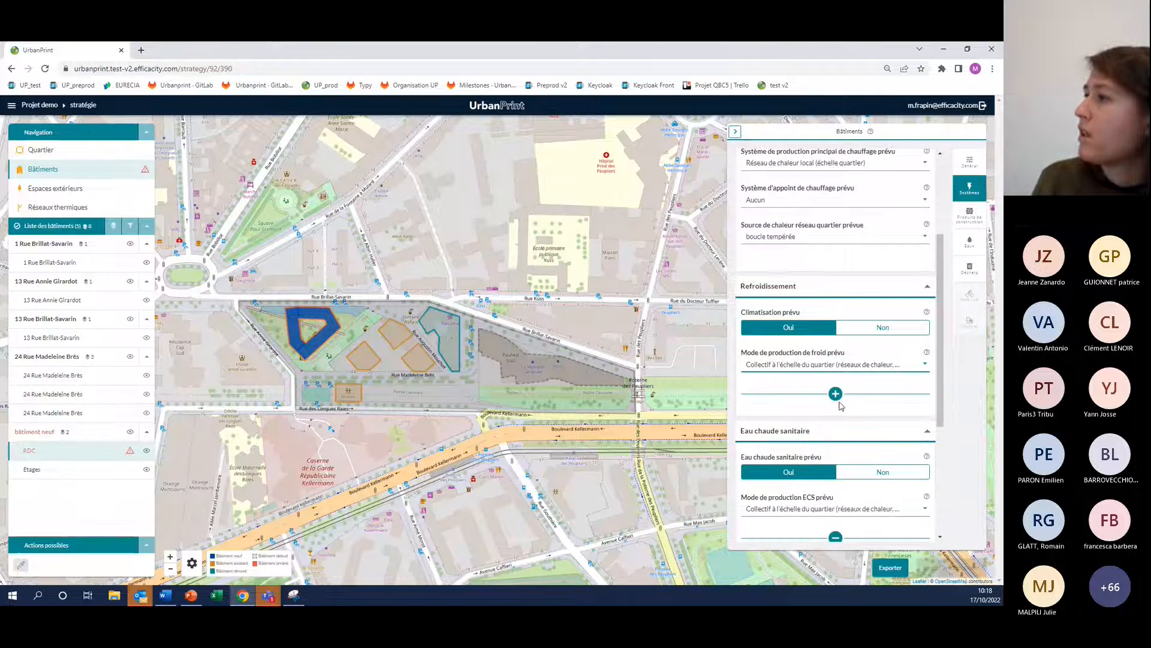
click(835, 393)
scroll(839, 402, down, 1)
click(790, 448)
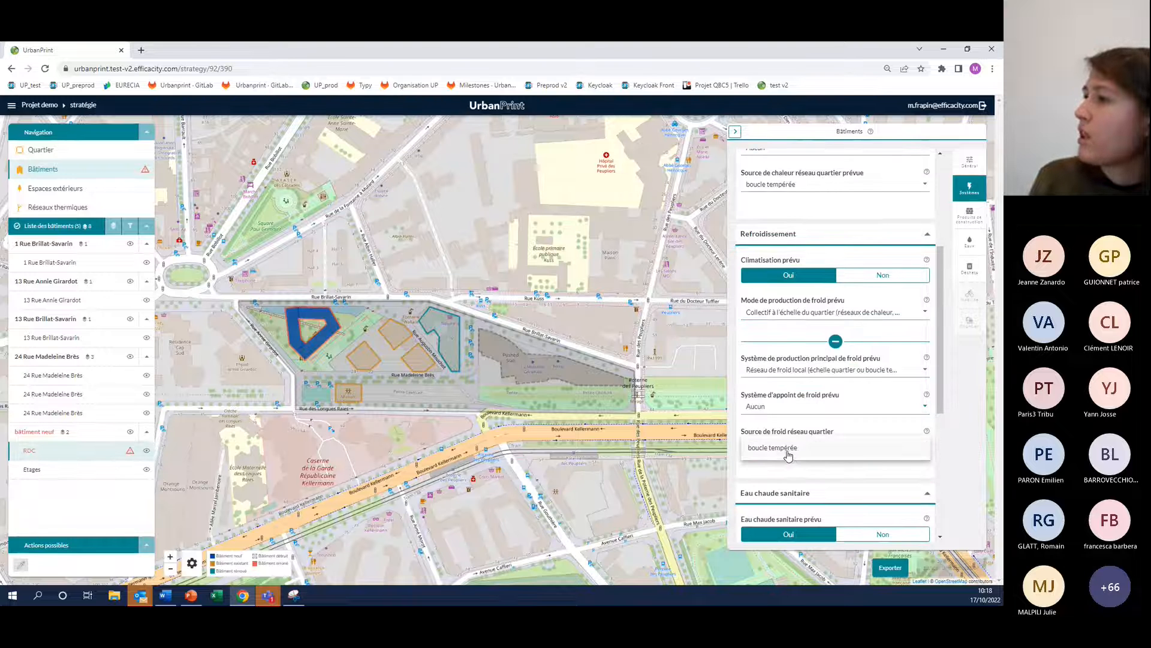
click(791, 454)
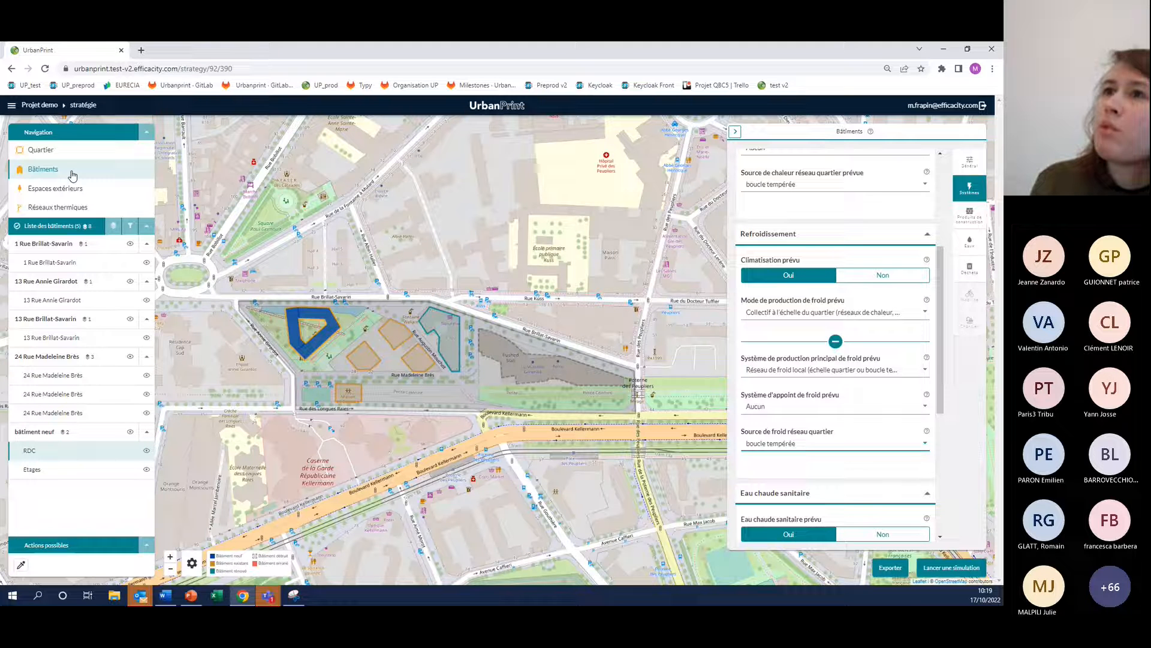
Examine the energy, construction product and water settings of the outdoor space parc
click(50, 188)
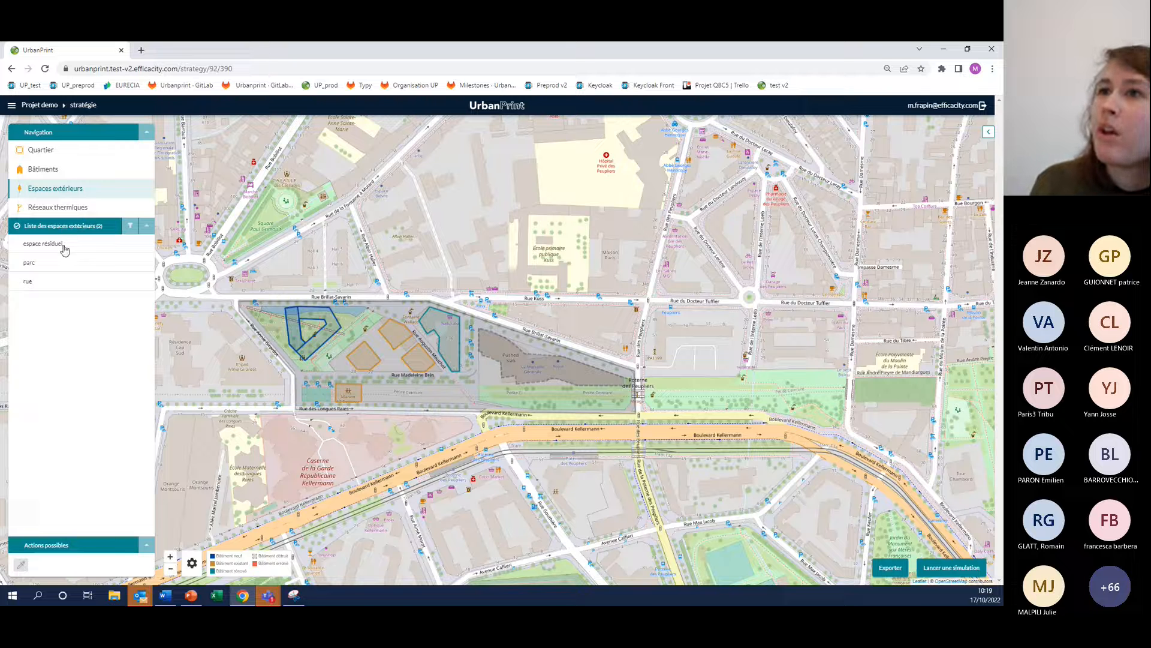
click(40, 264)
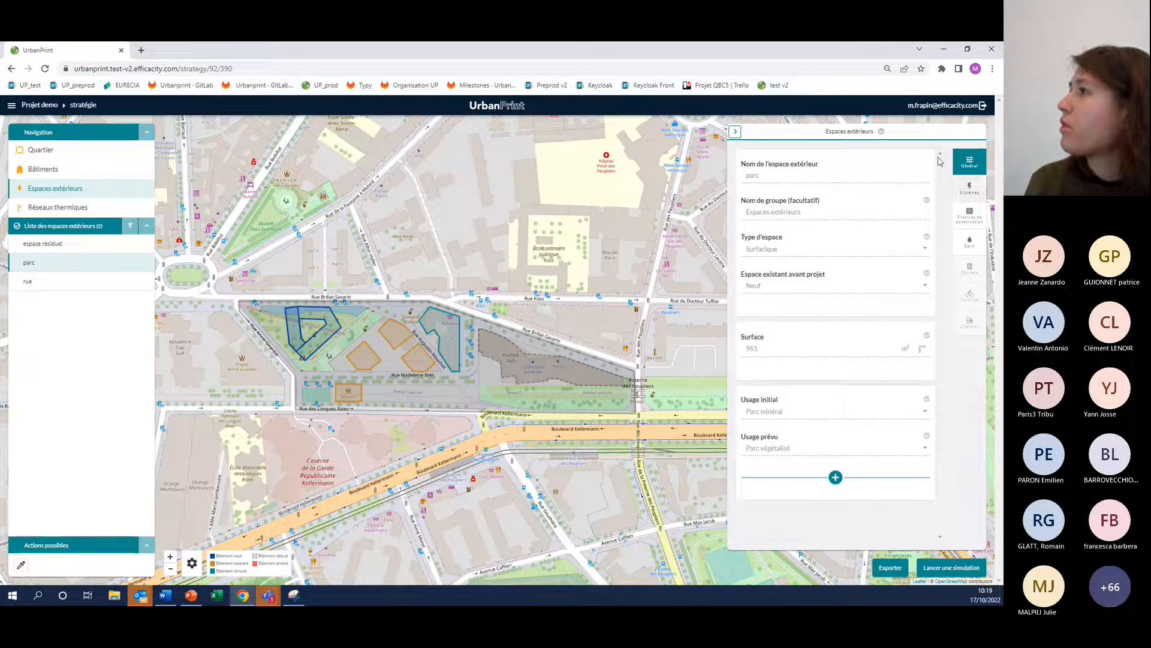
click(969, 188)
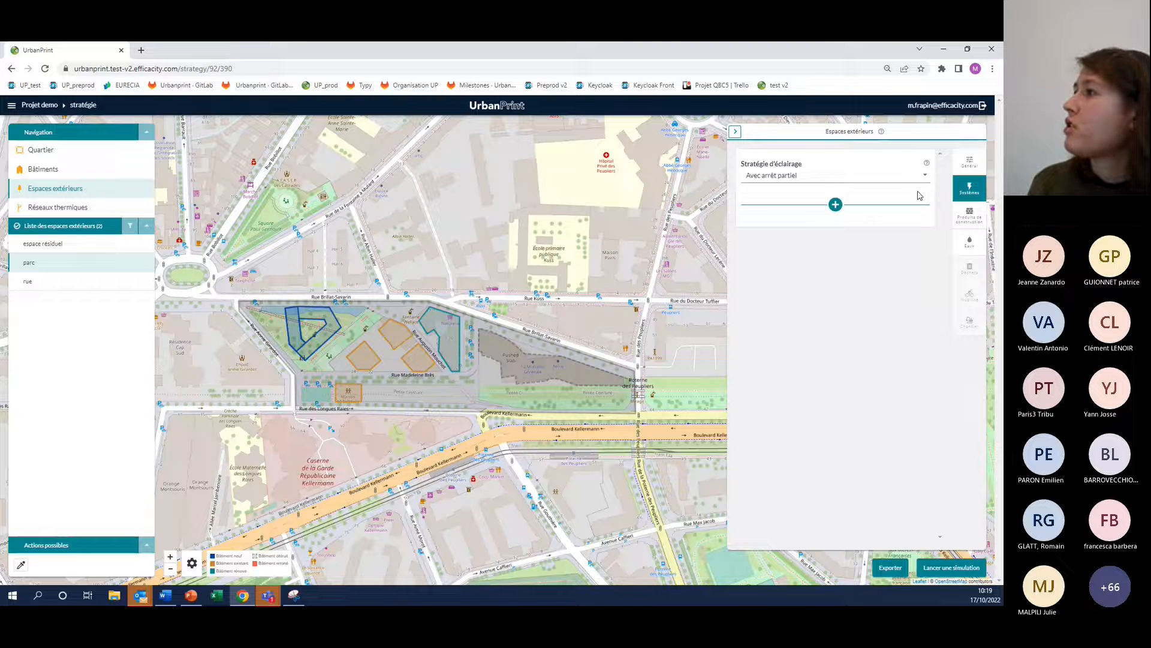
click(967, 217)
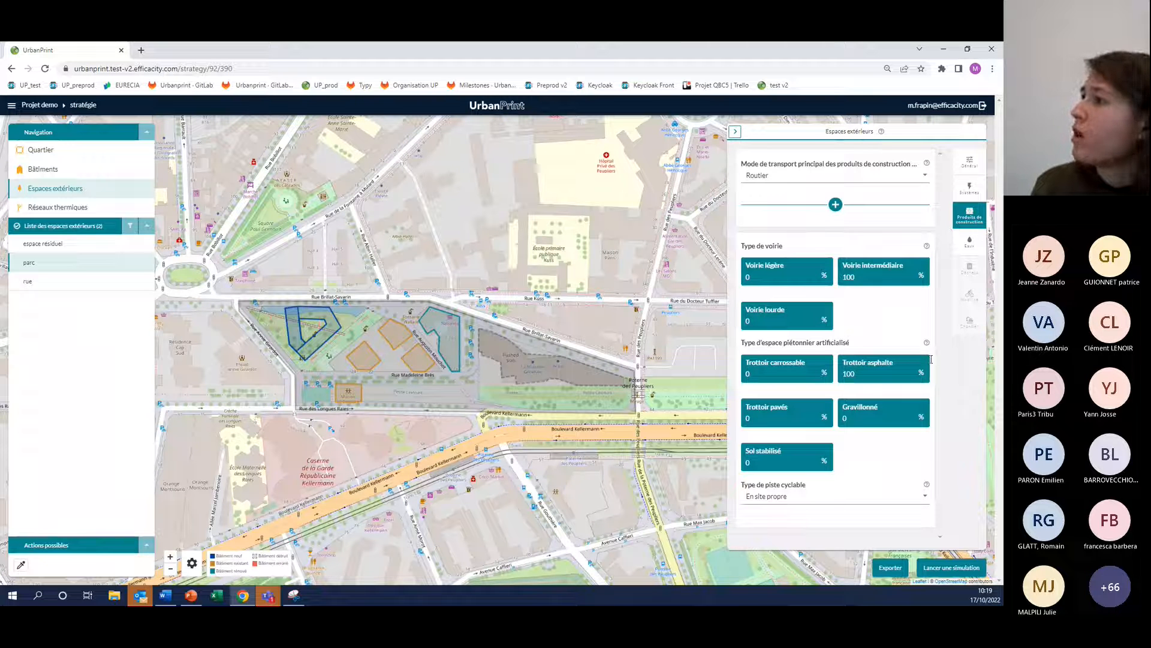
click(970, 242)
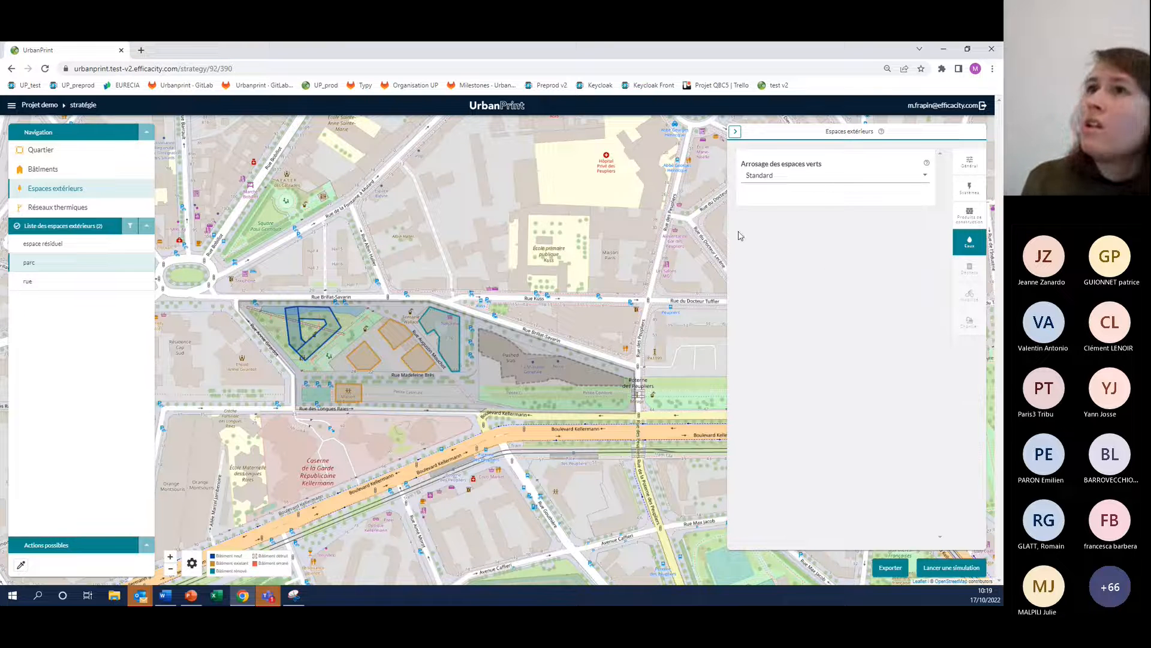
Examine the district's wastewater and waste settings, including the detailed management table for household waste
click(40, 150)
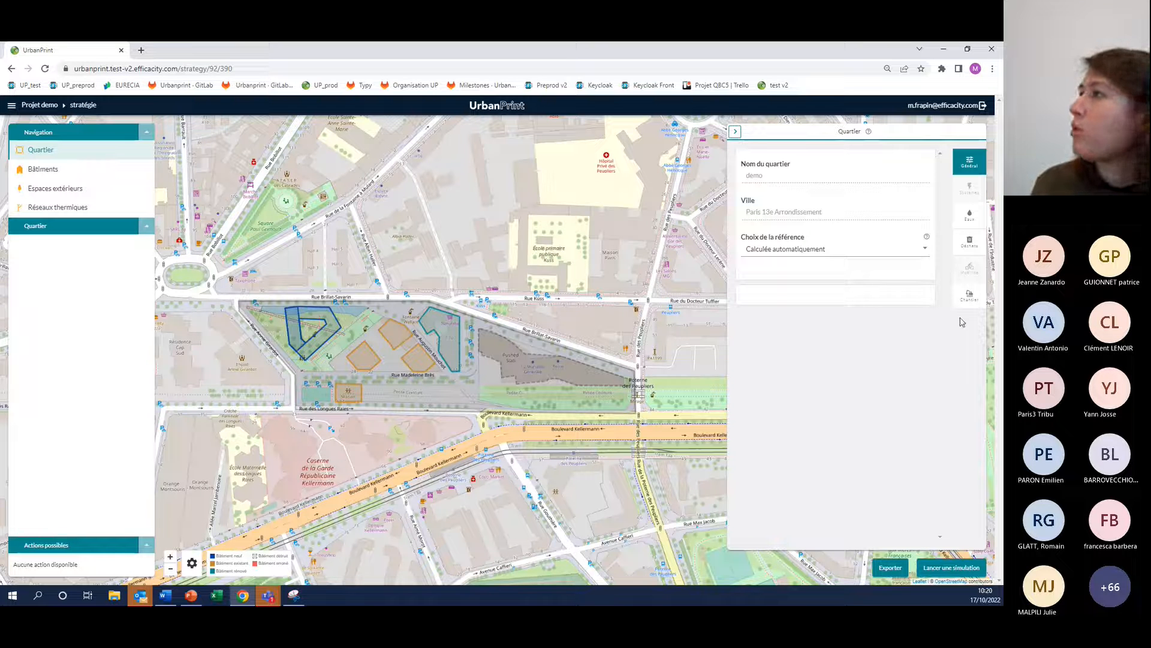
click(963, 218)
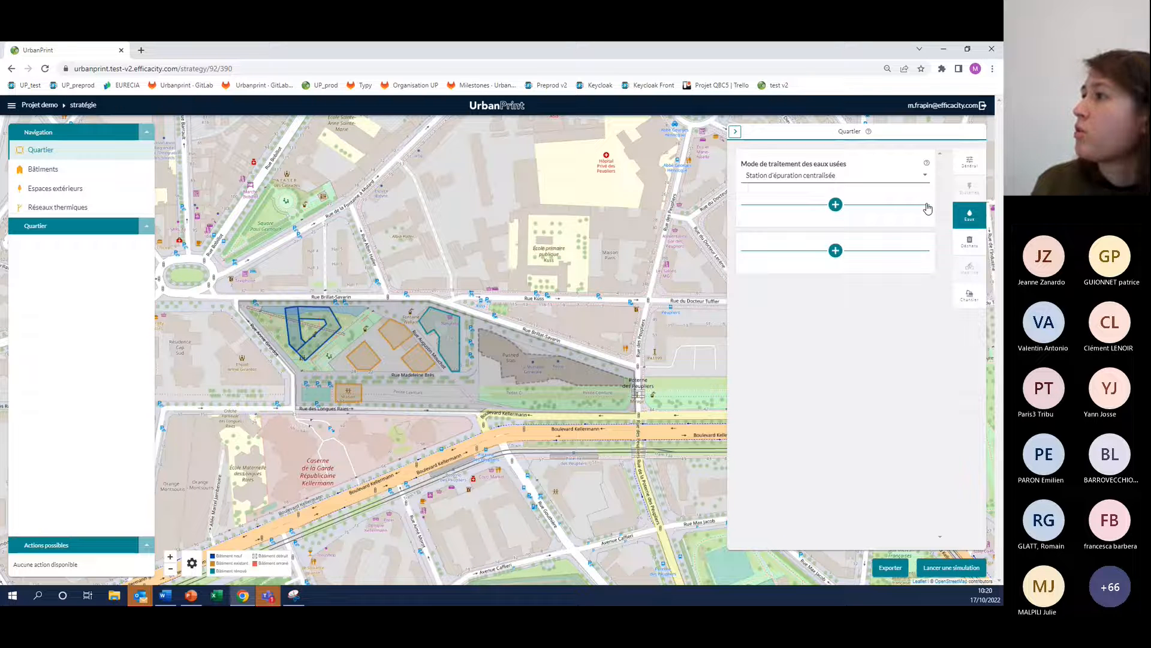
click(955, 247)
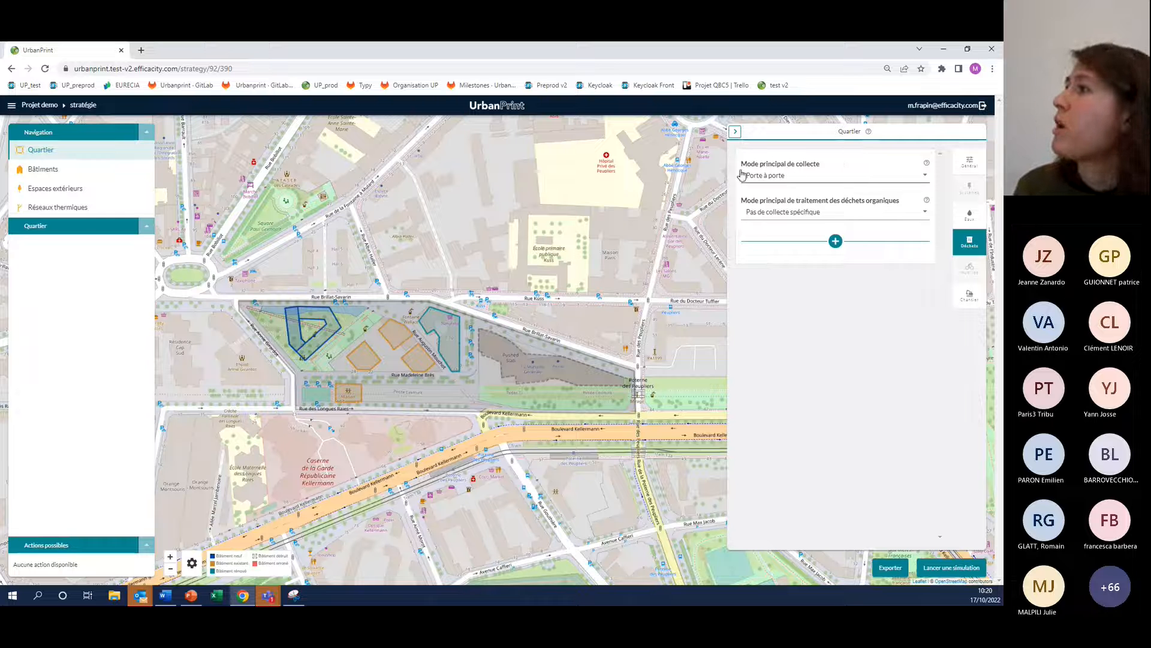
click(836, 241)
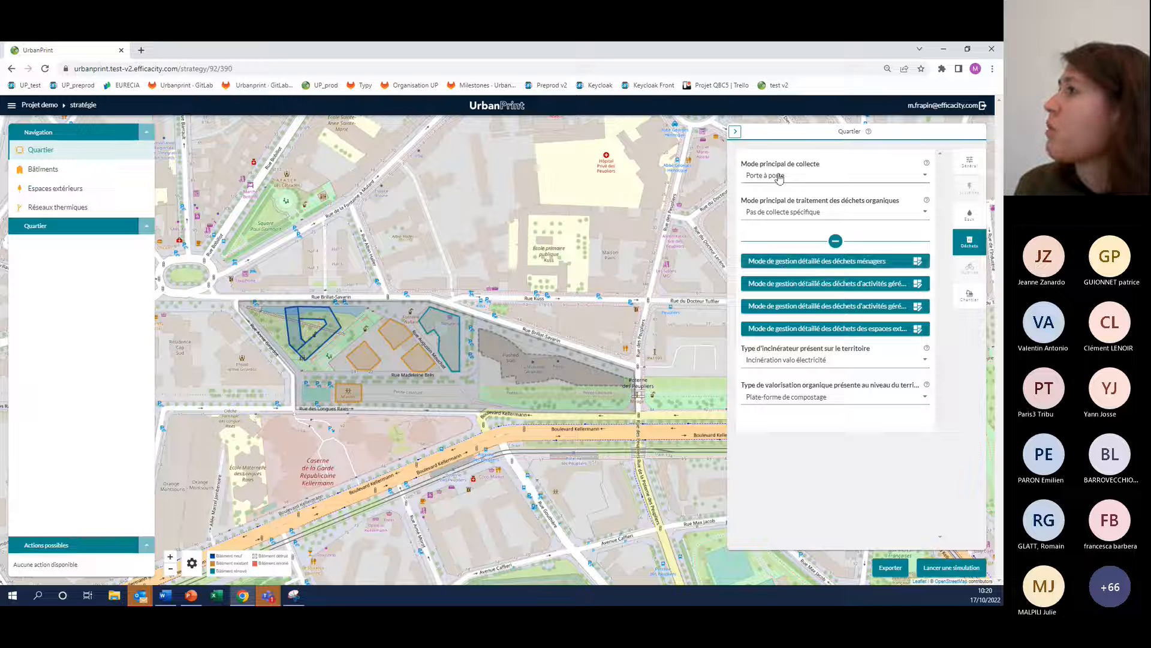
click(794, 262)
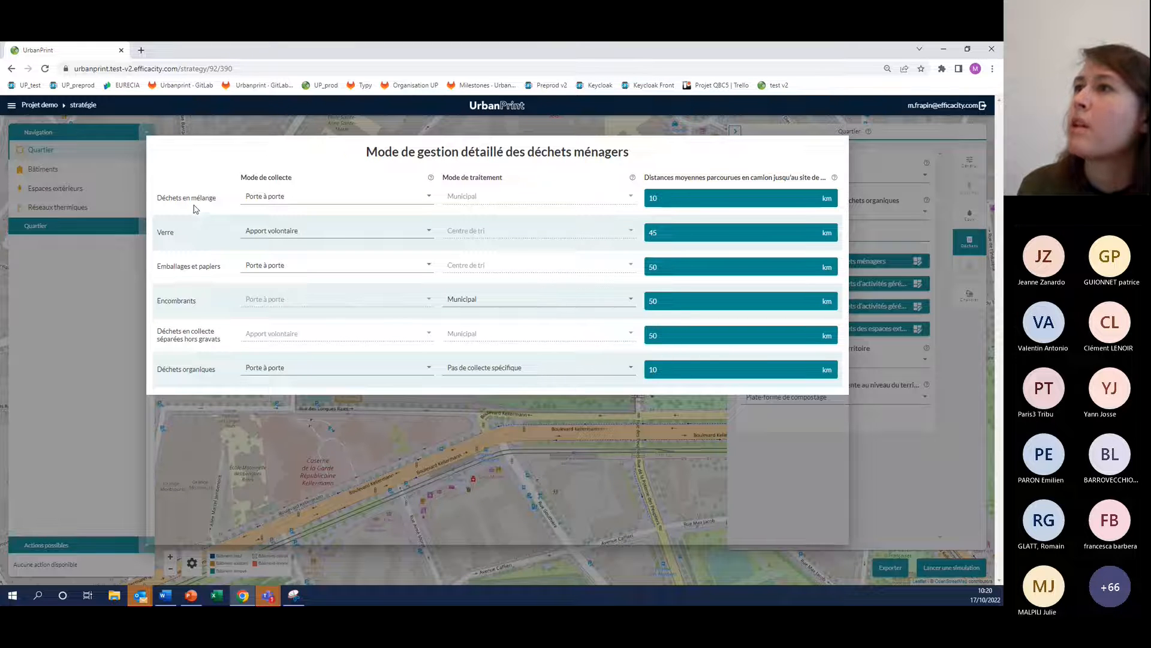
click(634, 116)
Set the district's main waste collection mode to Pneumatique and check the detailed household waste management table
click(800, 175)
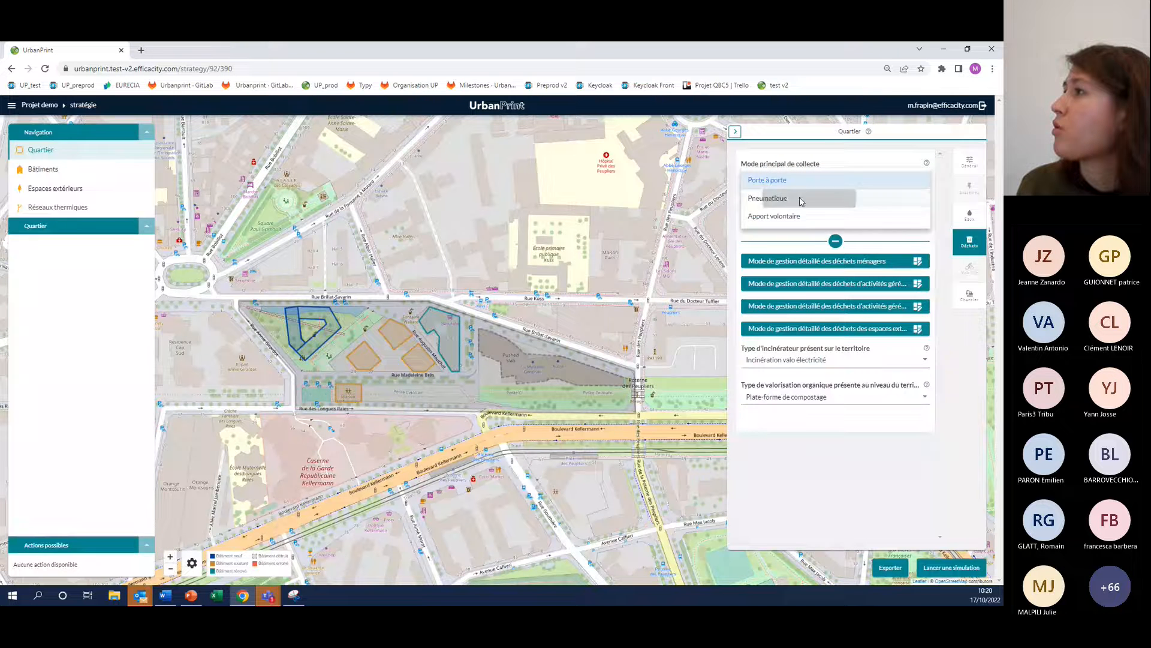
click(802, 199)
click(841, 262)
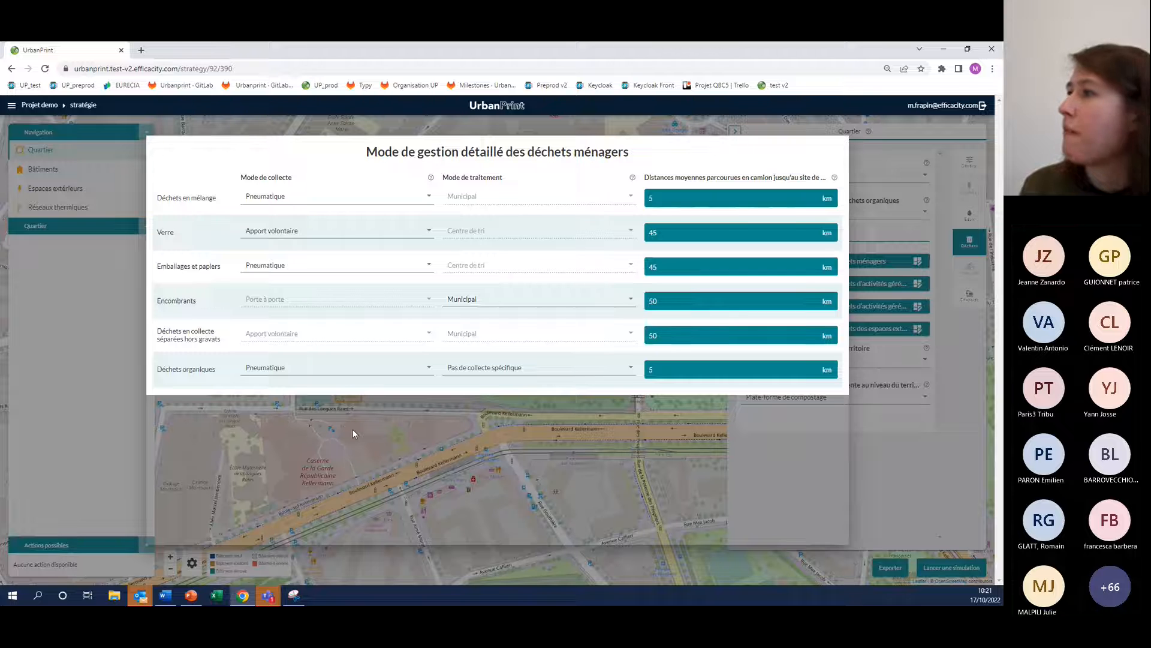
click(518, 126)
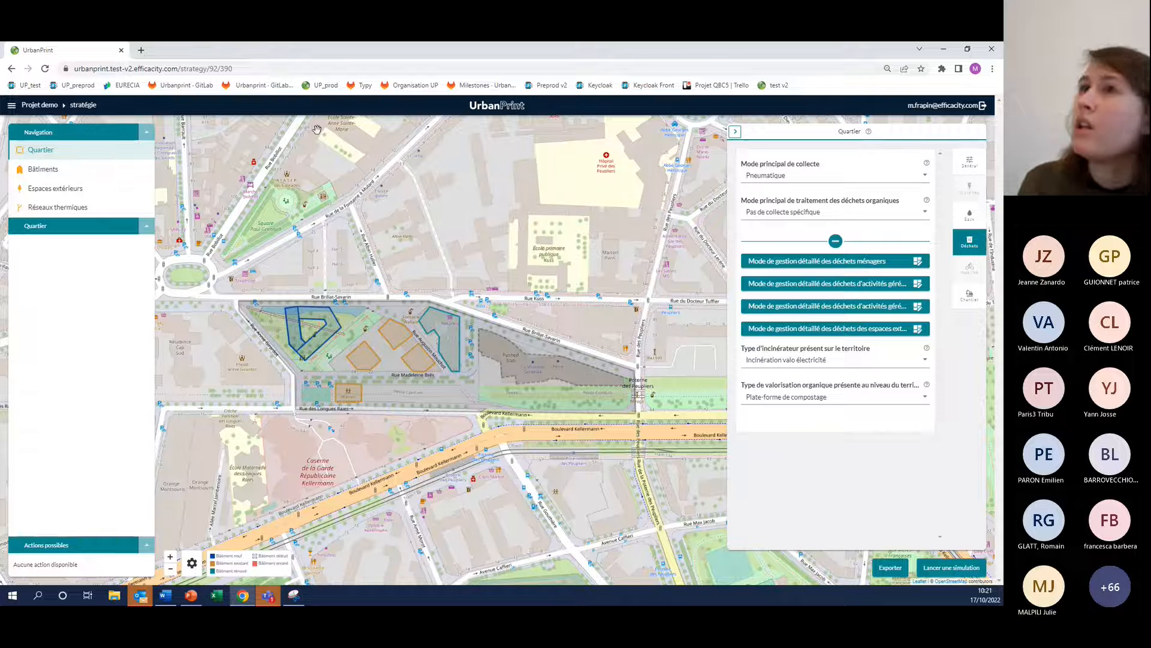
Review the available simulation modes and the options for the district's reference choice (Choix de la référence)
click(36, 170)
click(37, 154)
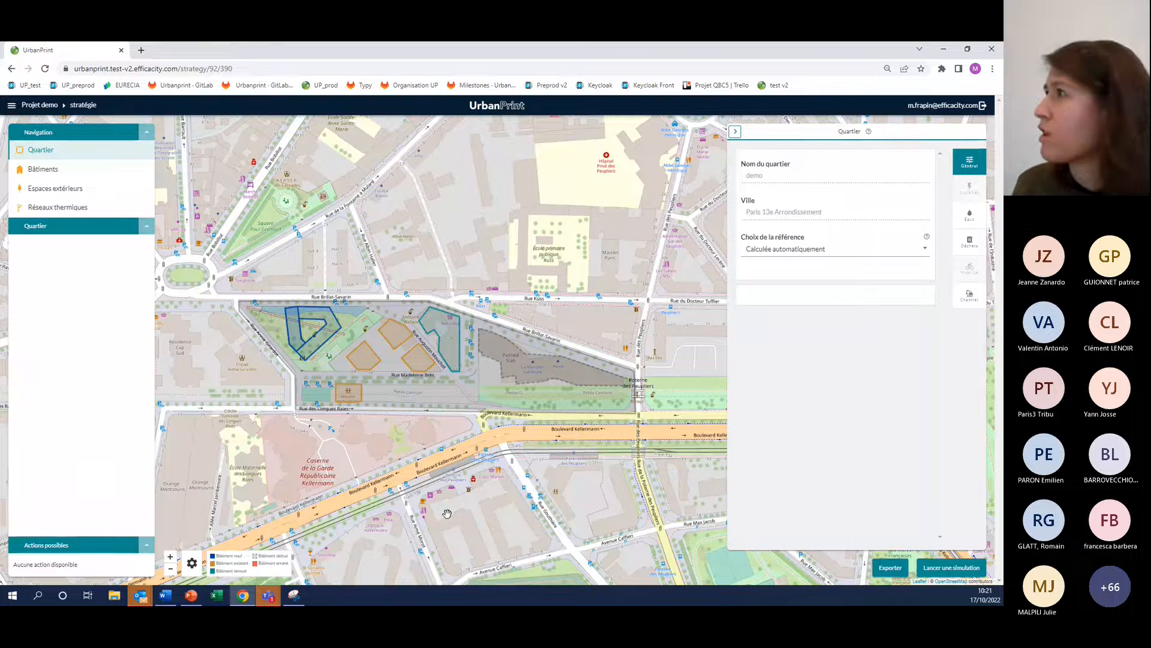
drag(575, 517, 504, 457)
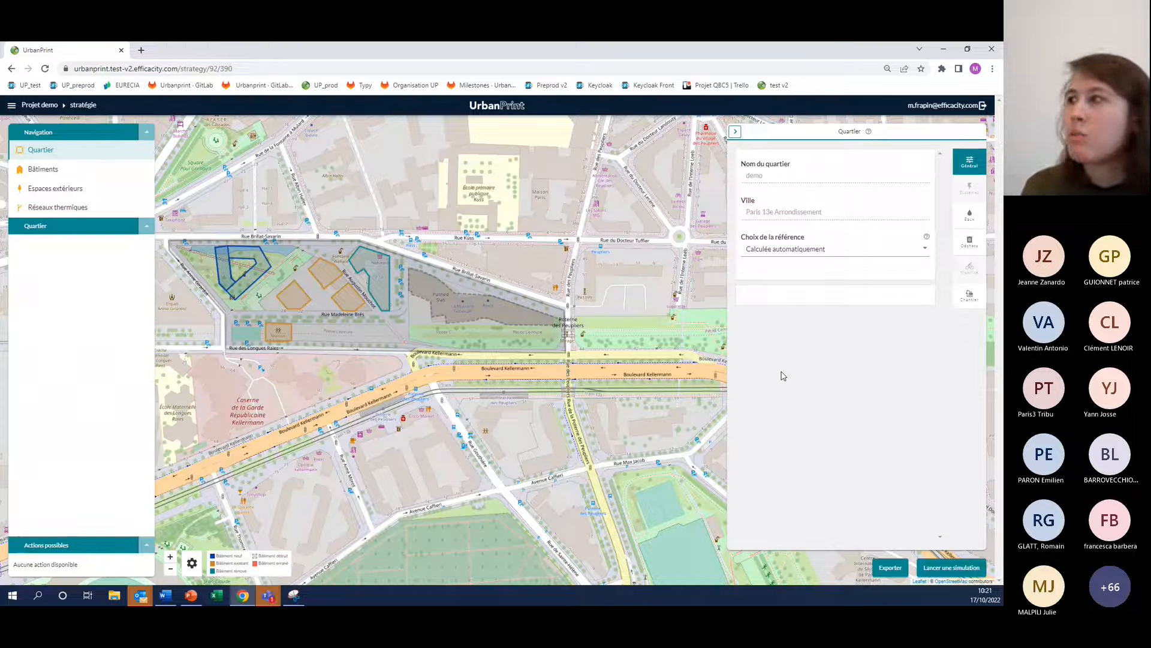
click(958, 577)
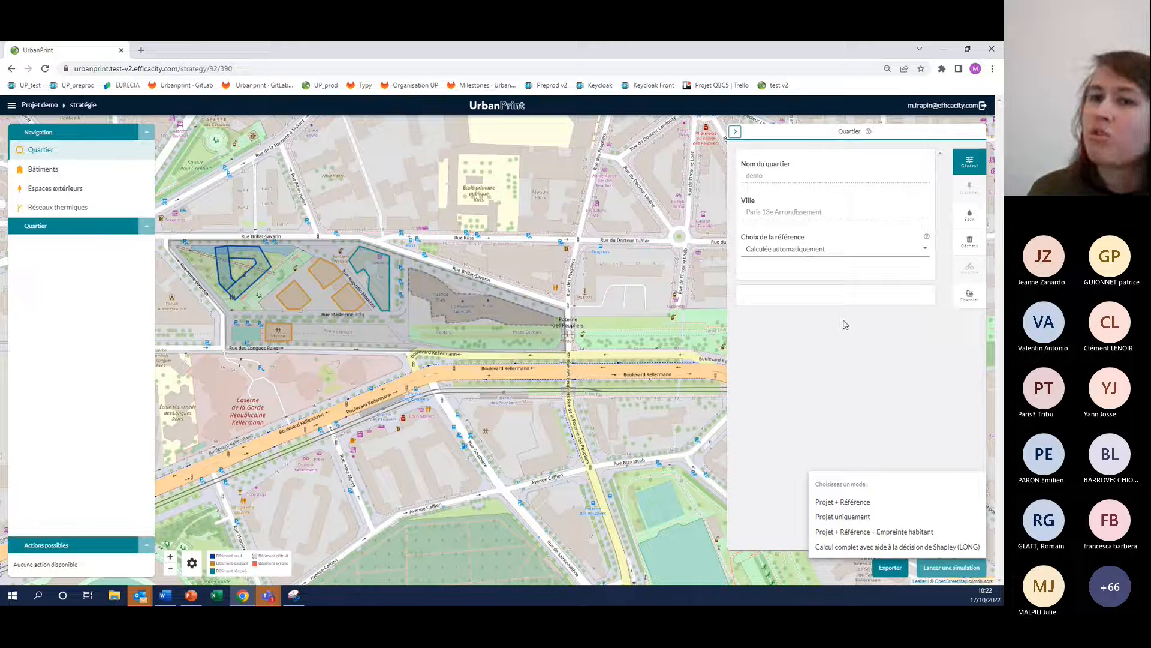
click(924, 251)
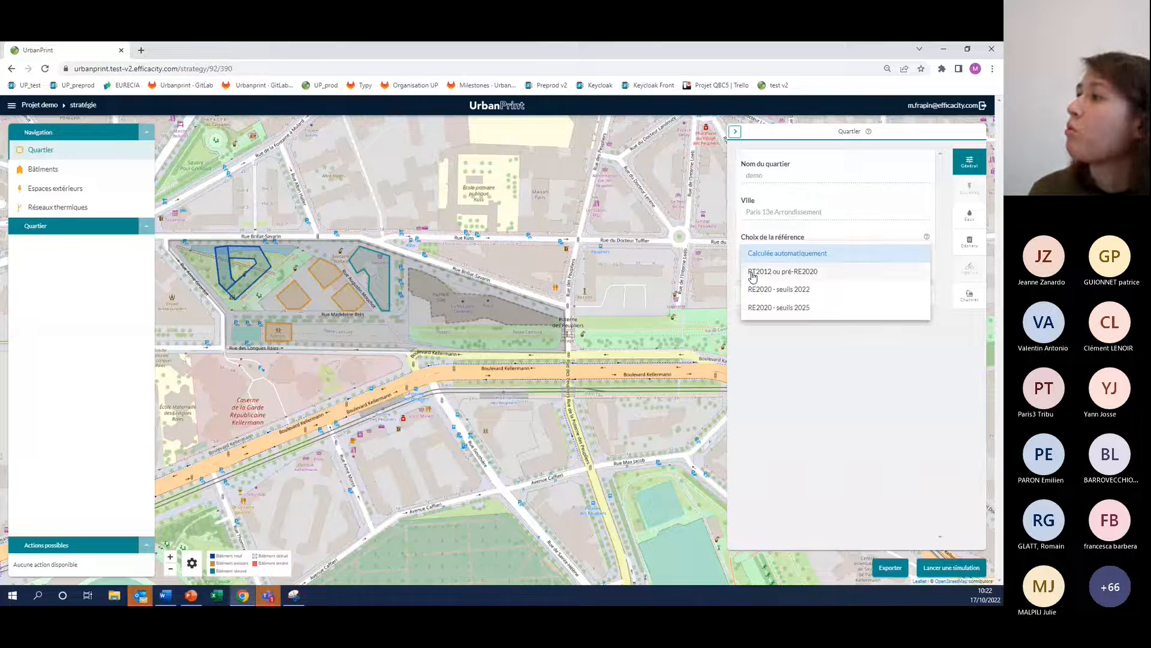
click(806, 328)
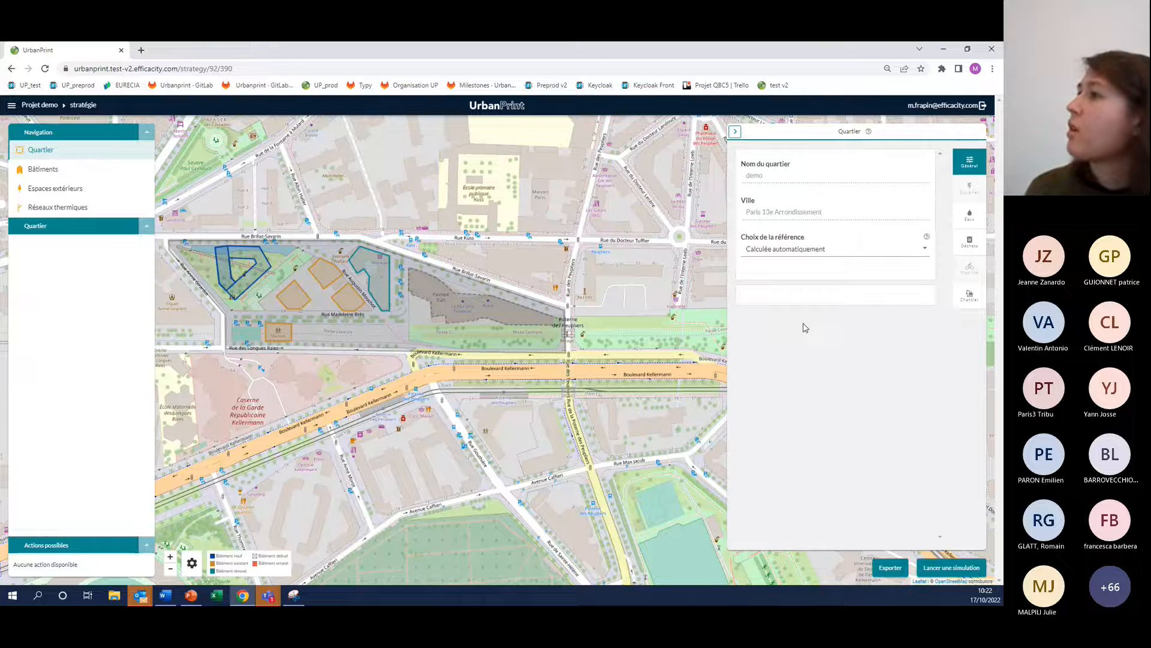
Launch a simulation of the strategy in Projet + Référence mode
click(937, 567)
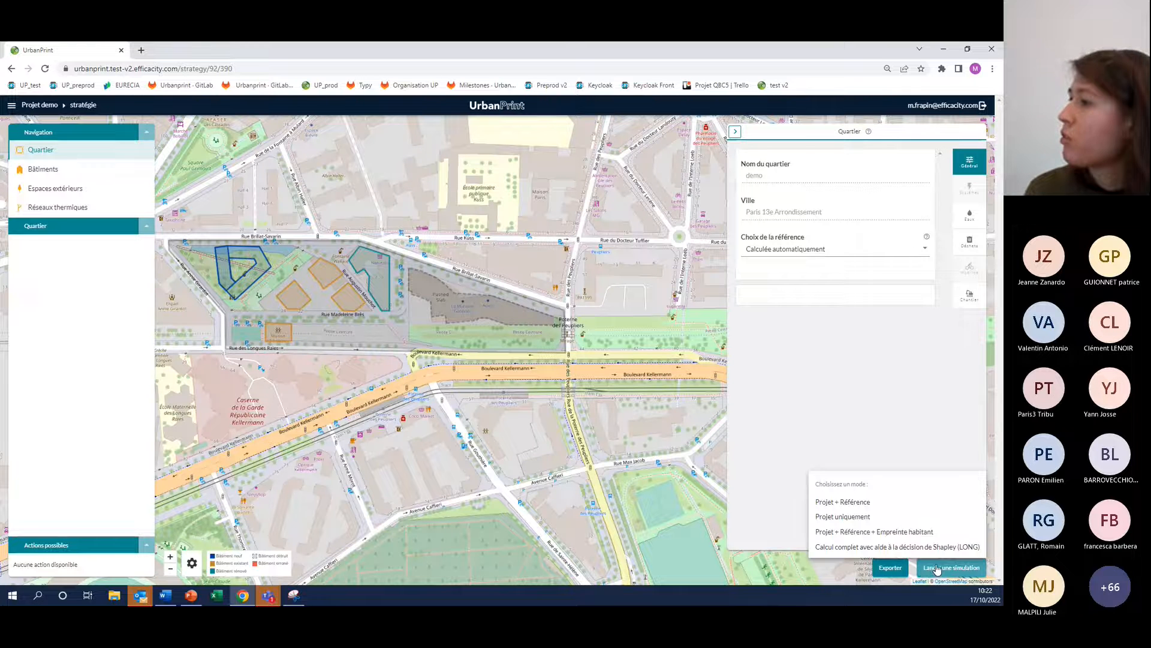
click(849, 503)
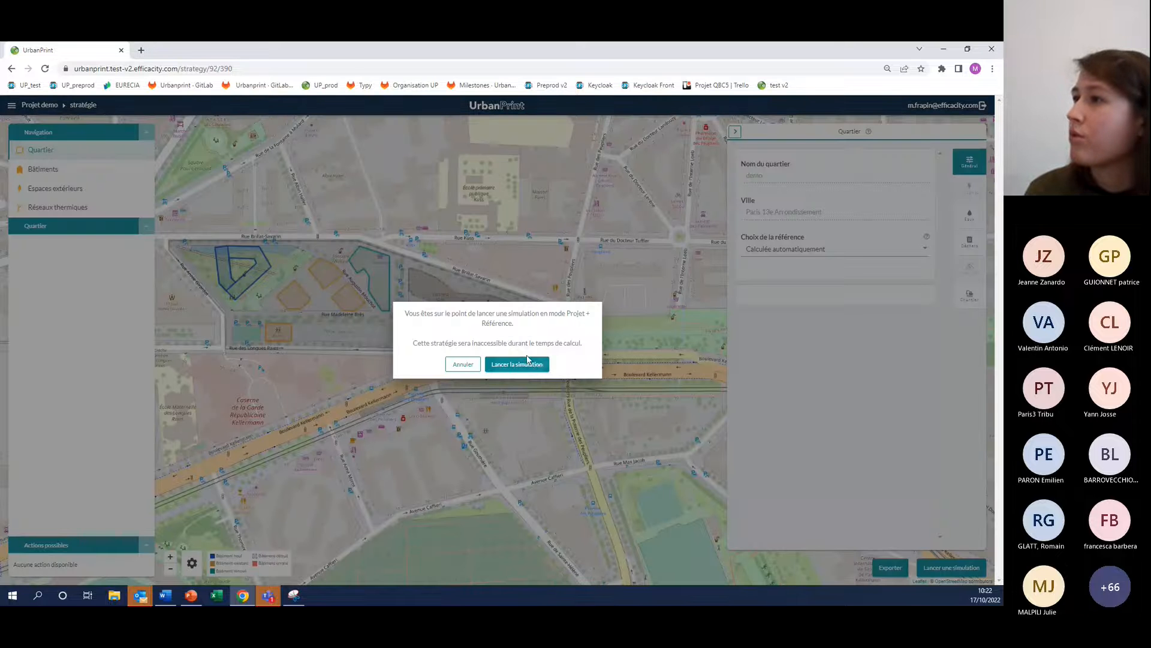
click(507, 370)
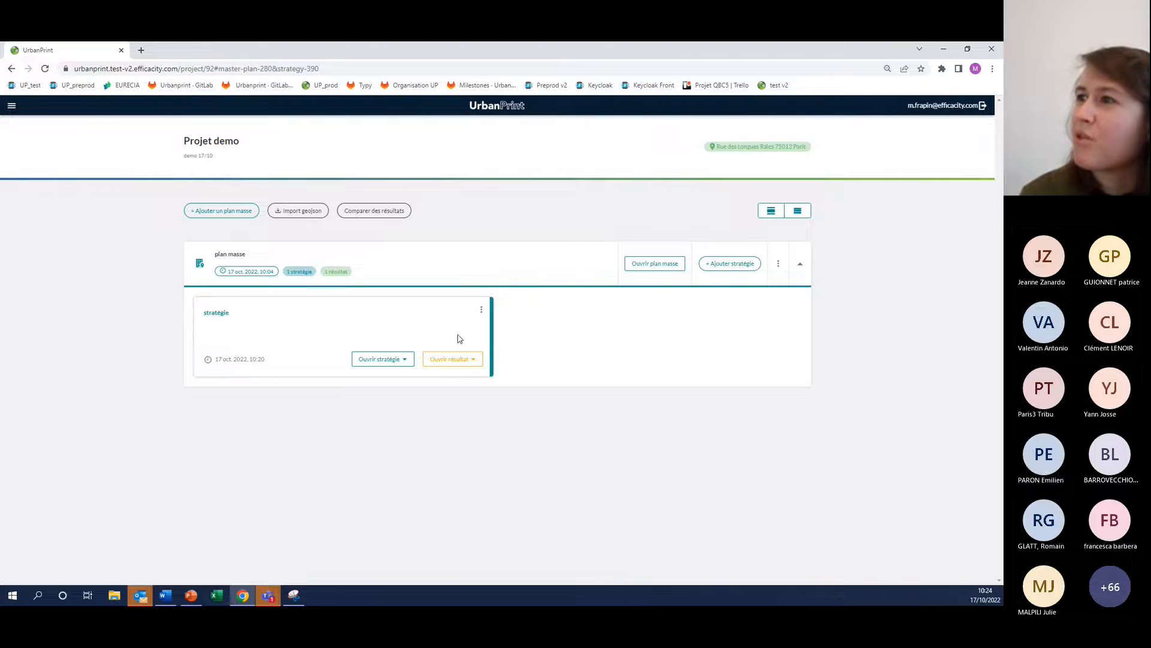
Open the strategy's simulation results in the Classique view
click(437, 361)
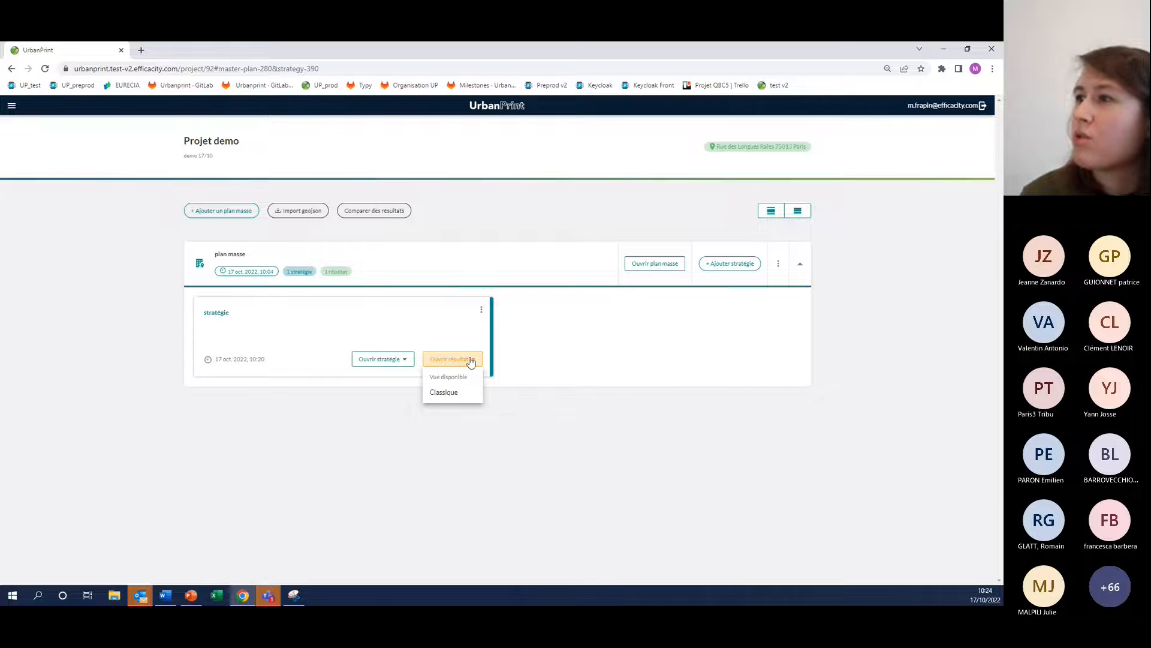
click(449, 394)
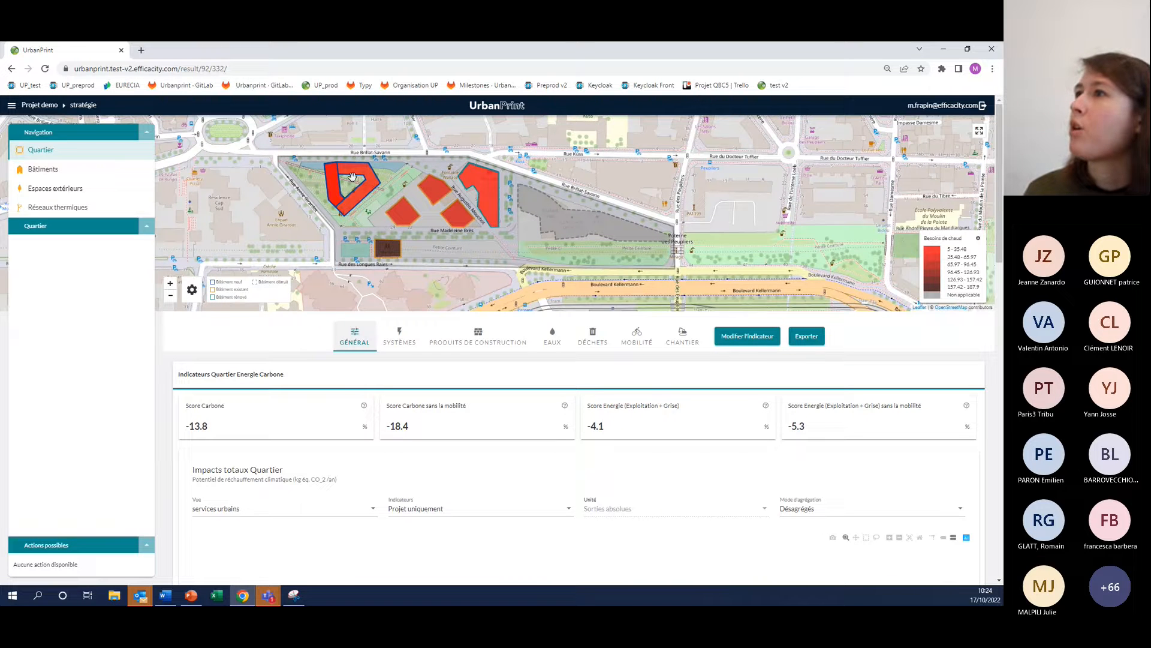
mouse_move(375, 172)
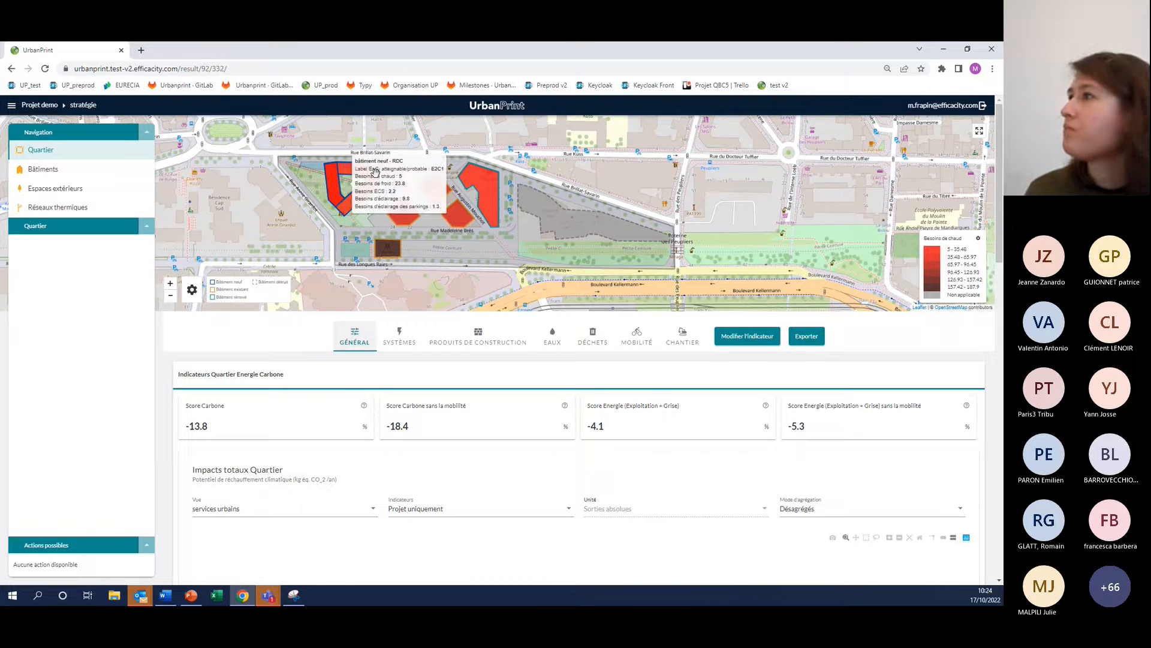
Review the indicators available for colouring the buildings in the enlarged map's legend, and restore the normal results layout
click(980, 132)
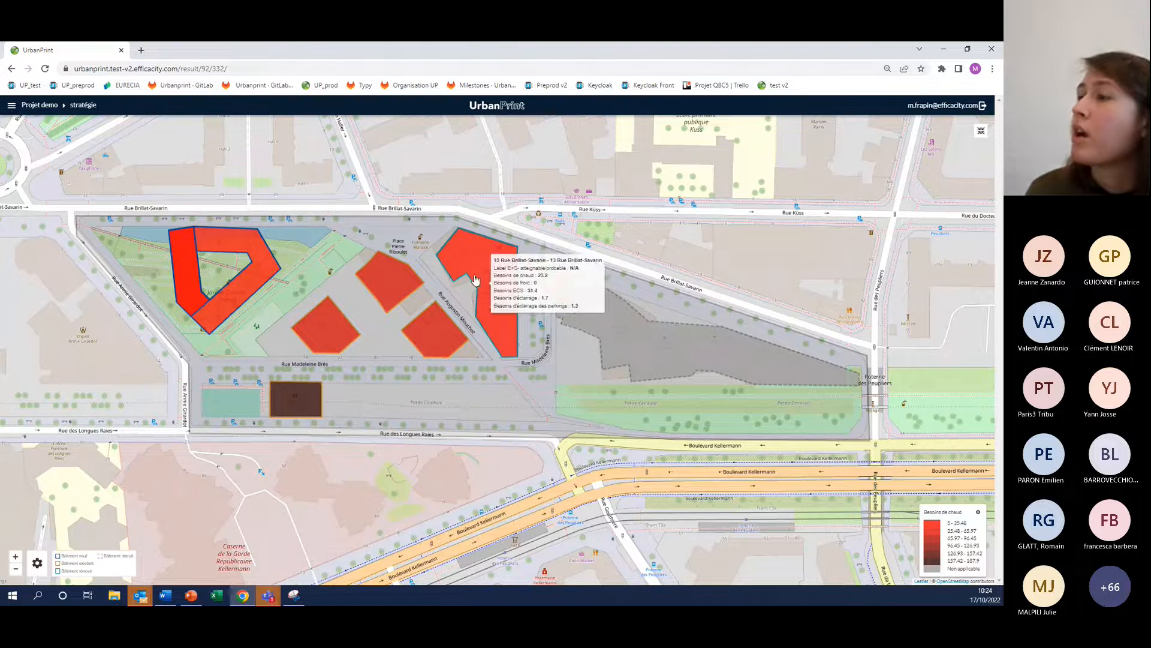
click(978, 514)
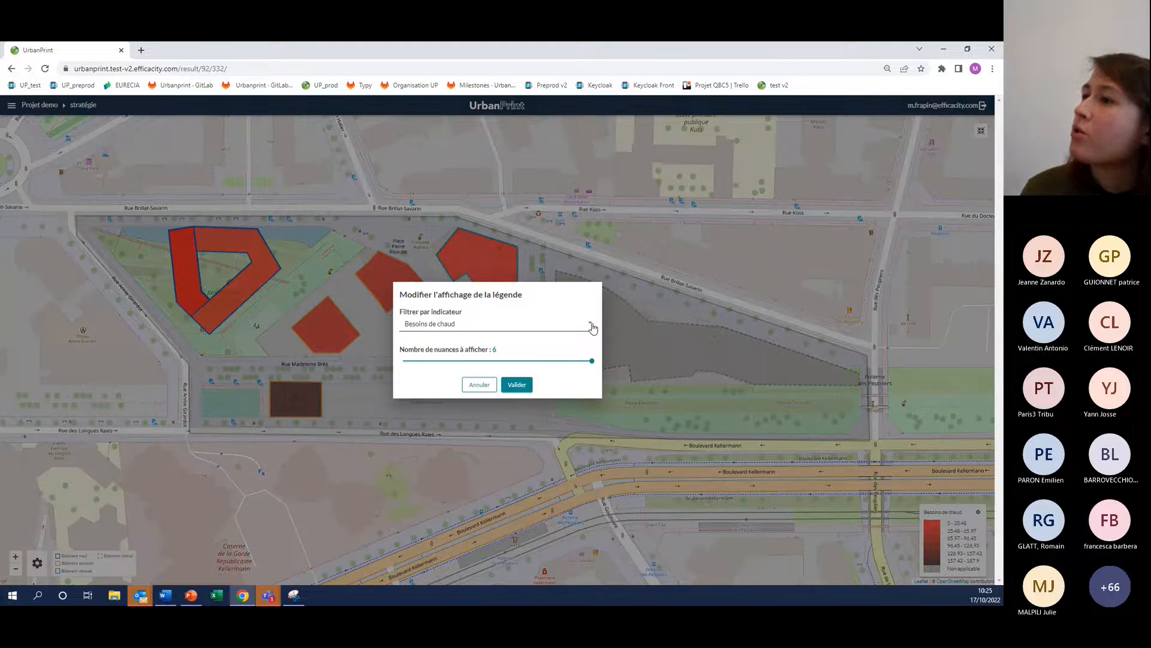
click(595, 326)
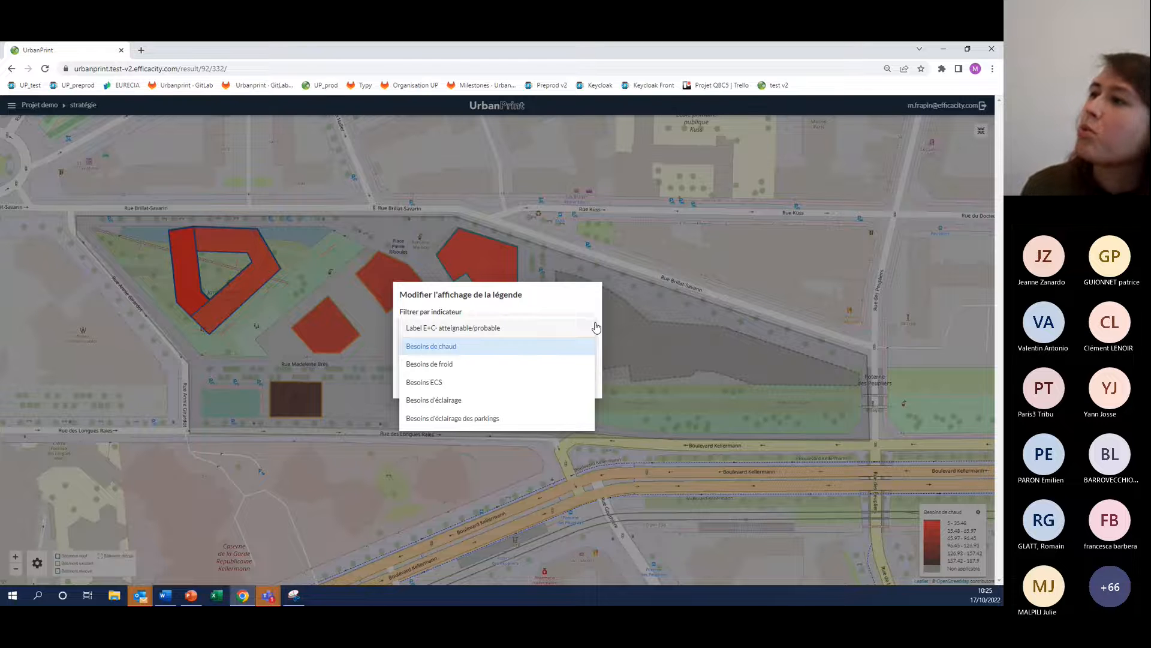
click(635, 259)
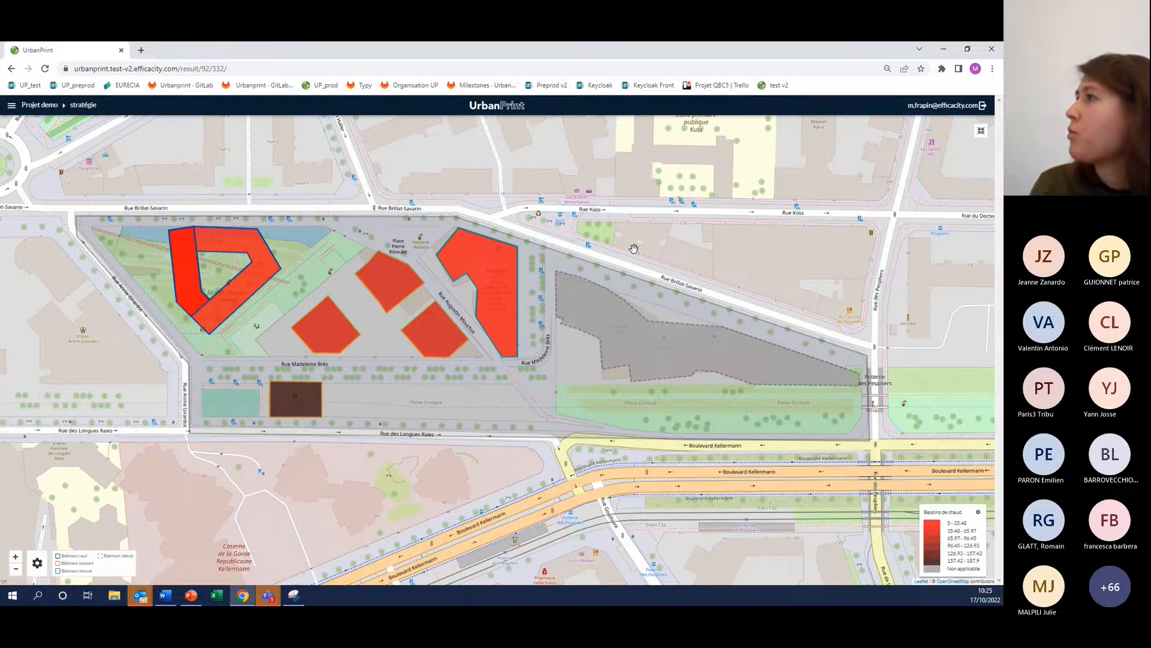
click(981, 131)
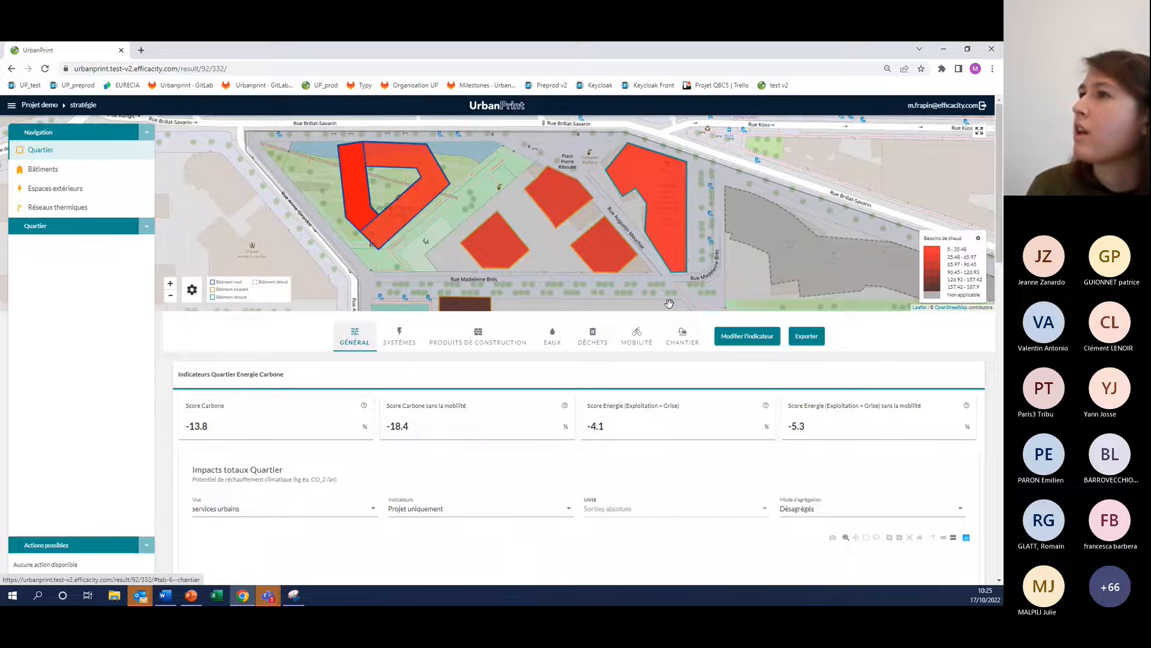
scroll(389, 238, down, 1)
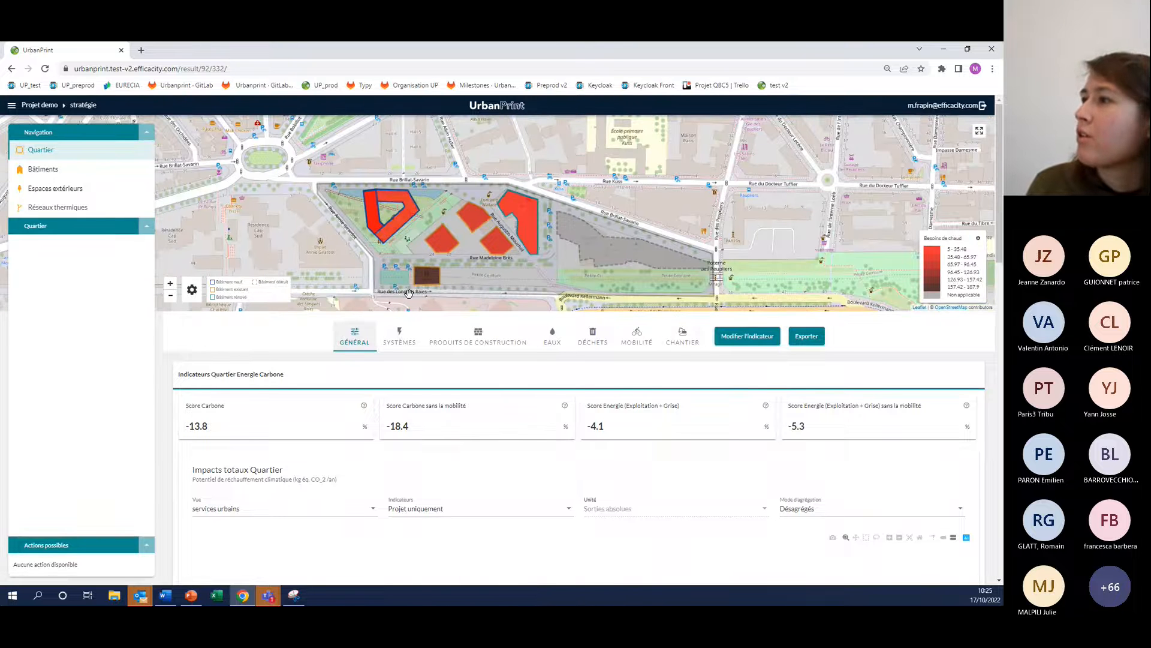
mouse_move(192, 290)
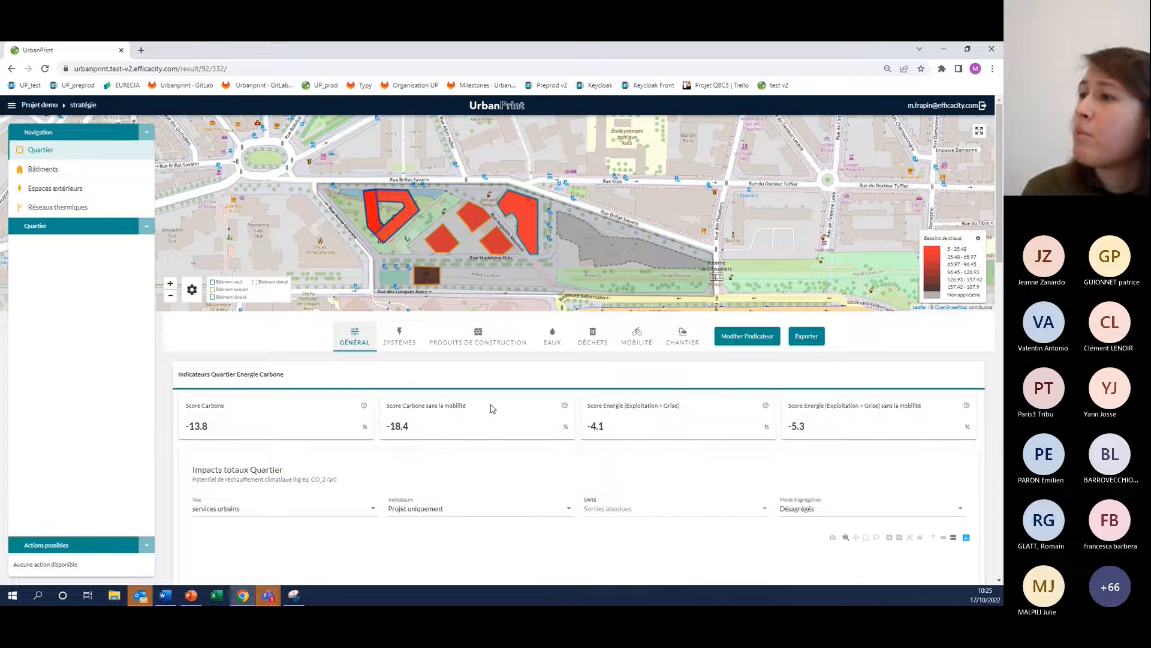
Switch the Impacts totaux Quartier chart's indicators to Comparaison avec la référence
scroll(491, 408, down, 1)
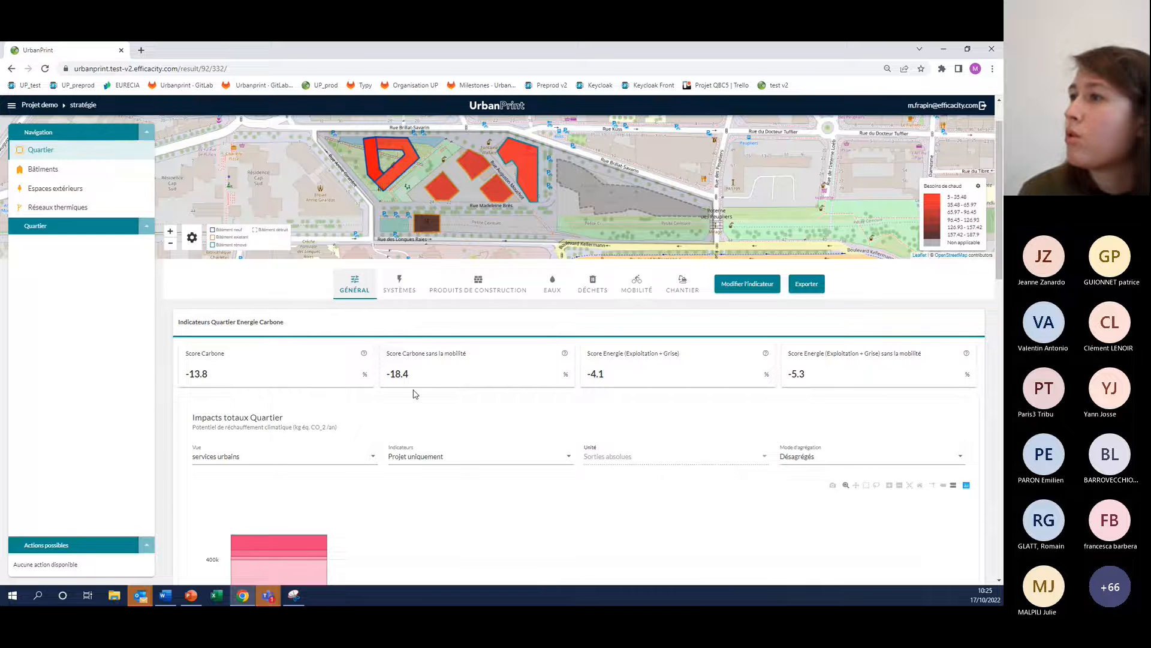
scroll(387, 399, down, 1)
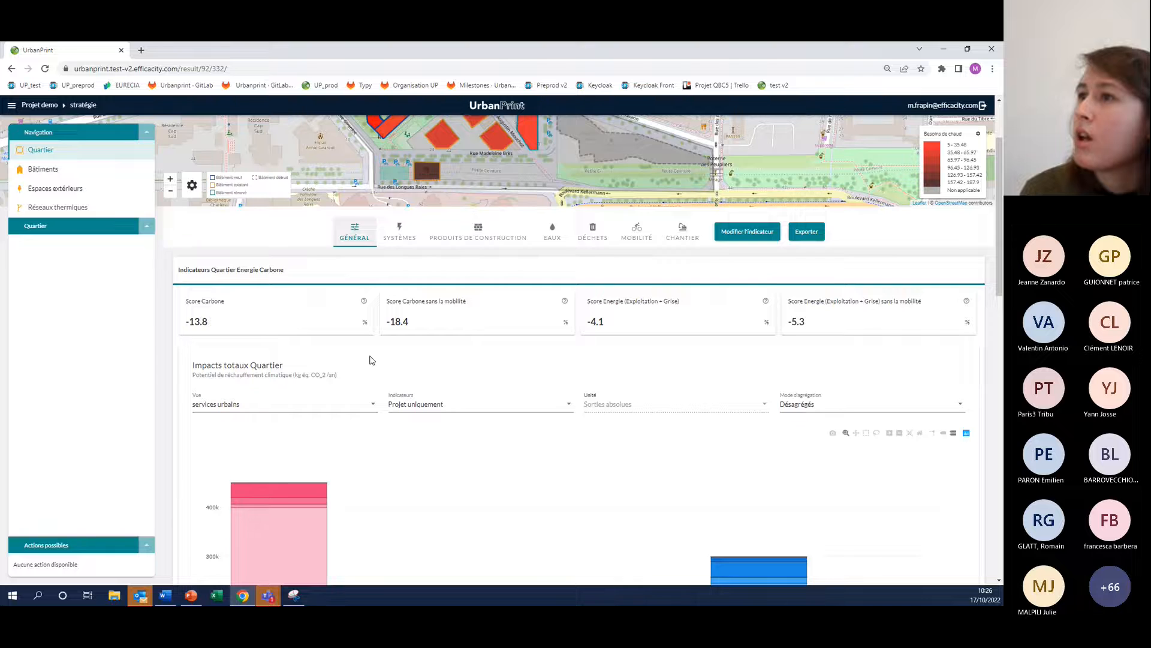
scroll(363, 356, down, 3)
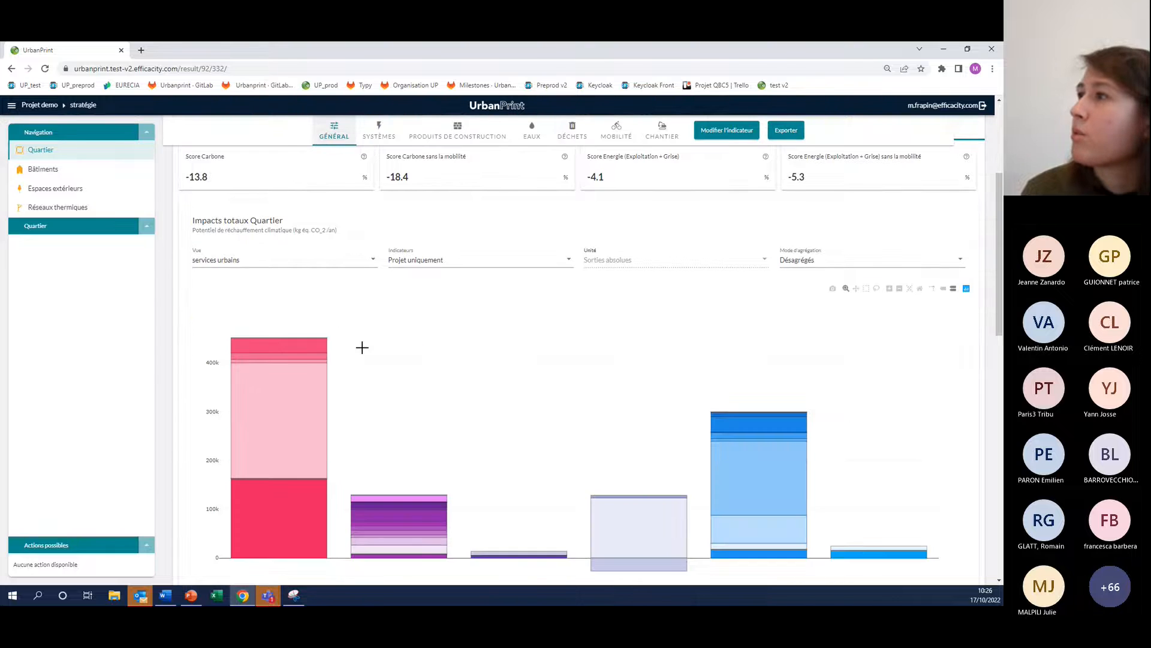
scroll(483, 302, up, 2)
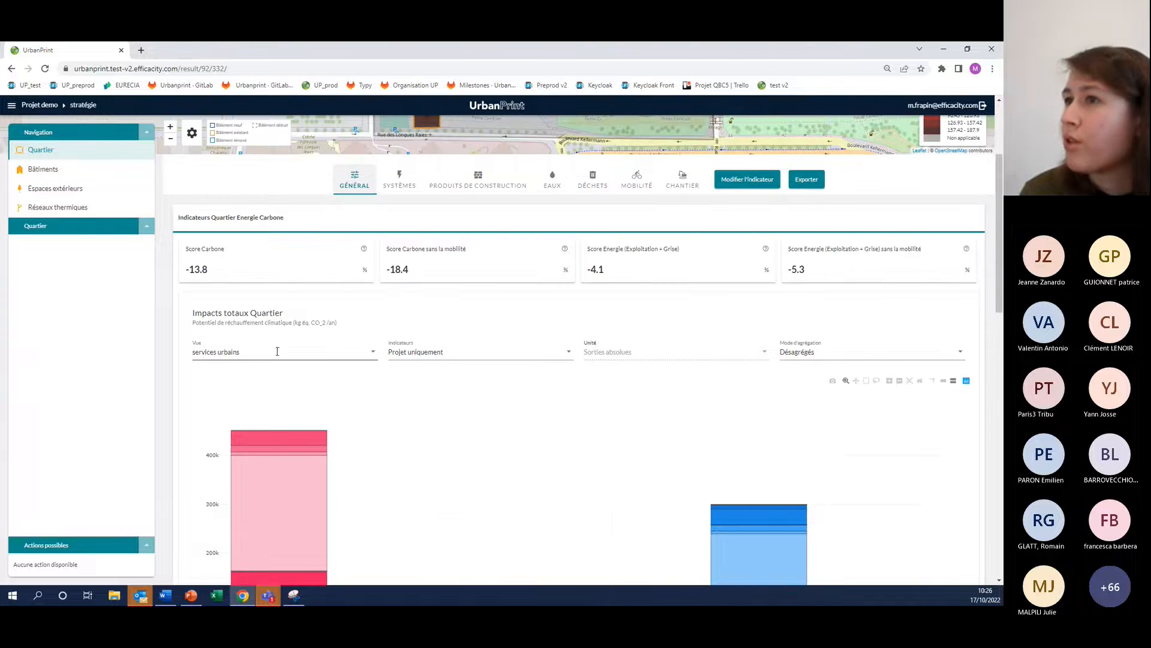
click(436, 354)
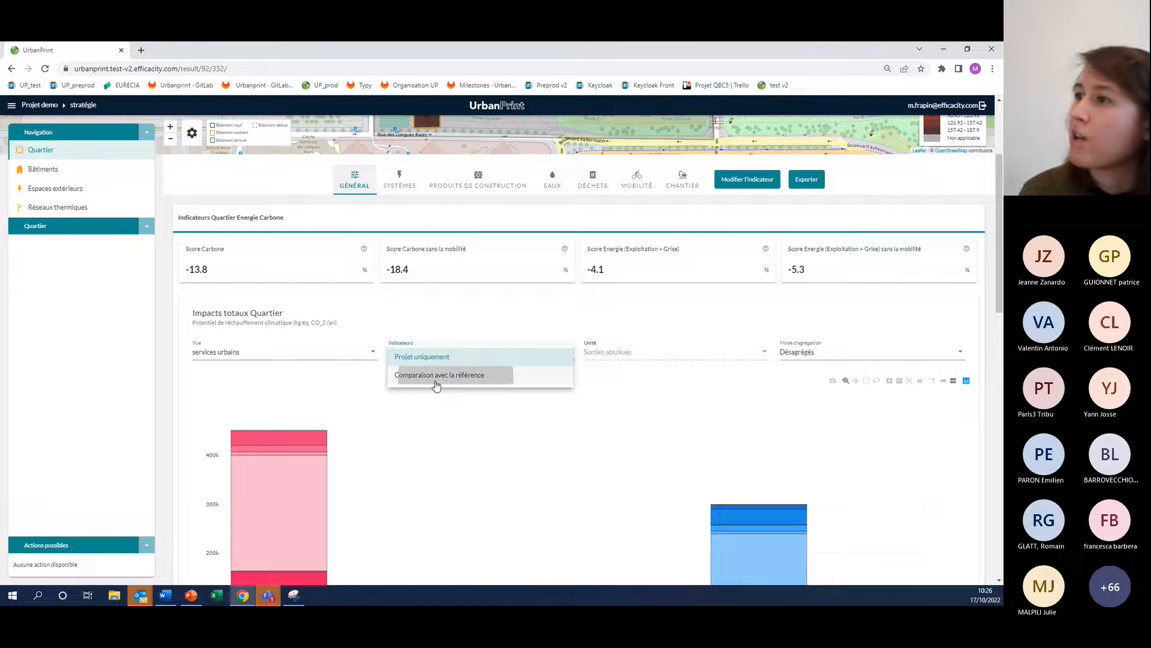
click(437, 380)
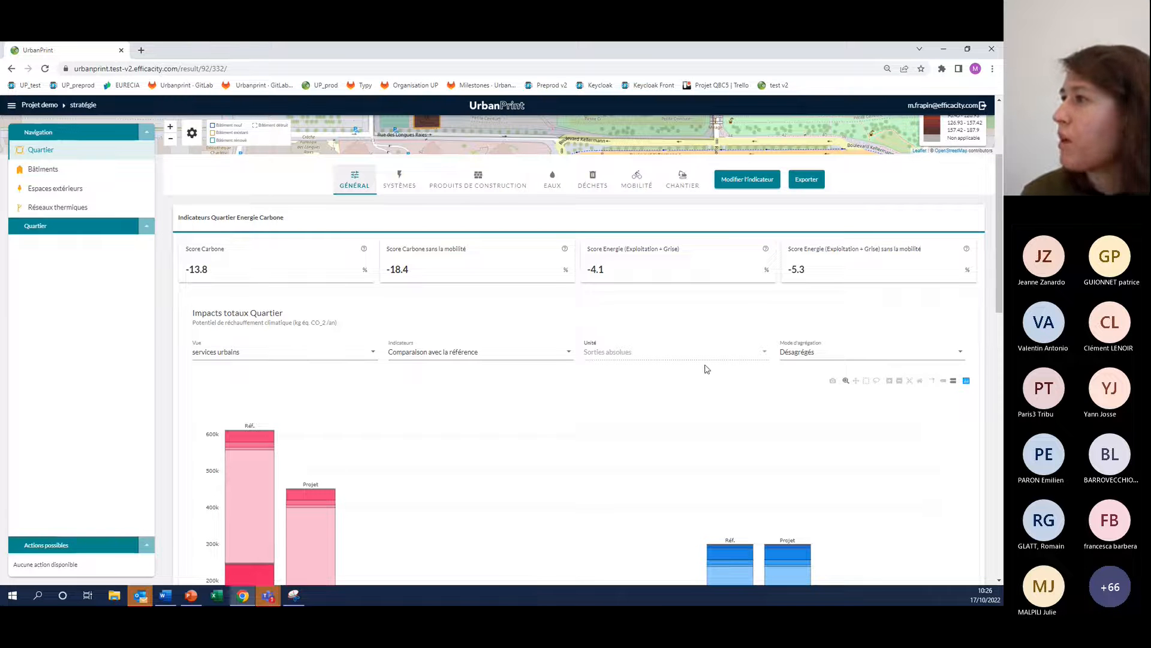
Set the total impacts chart's aggregation mode to Agrégés and compare the reference and project bars
click(818, 354)
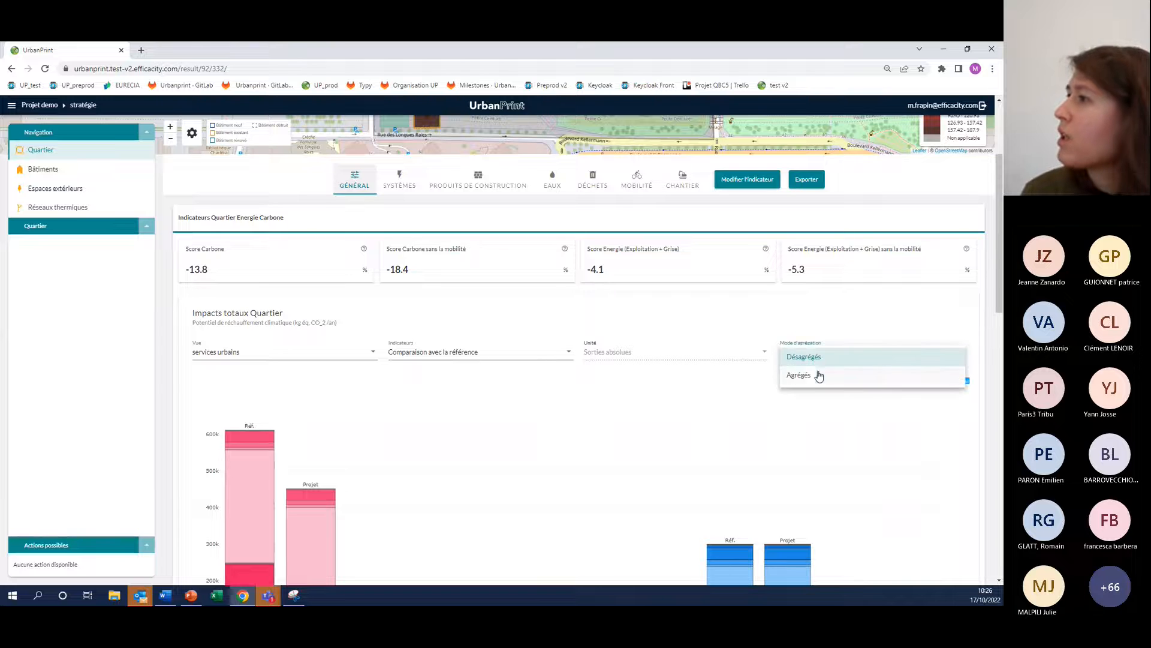
click(813, 375)
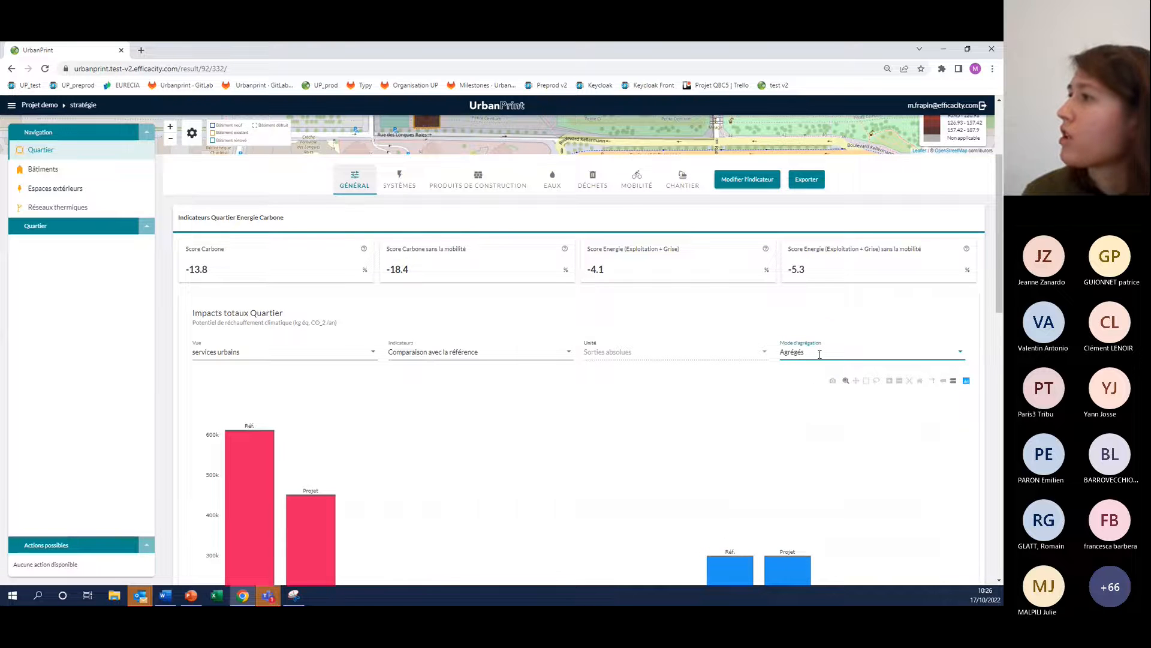
scroll(675, 342, down, 3)
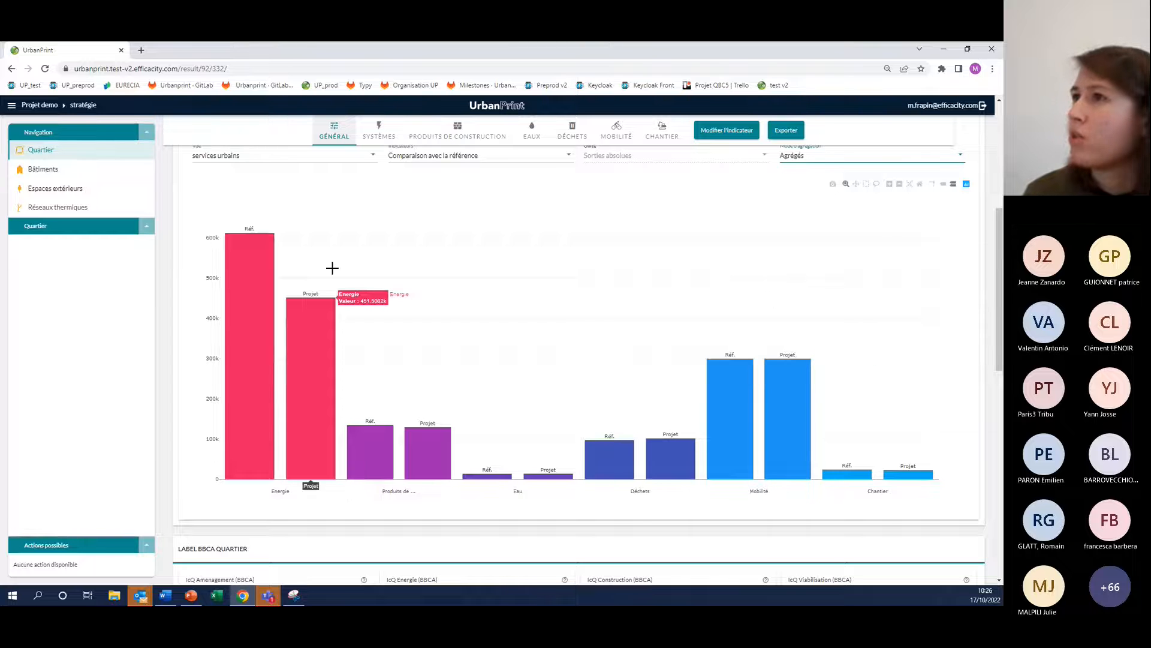
scroll(335, 280, up, 1)
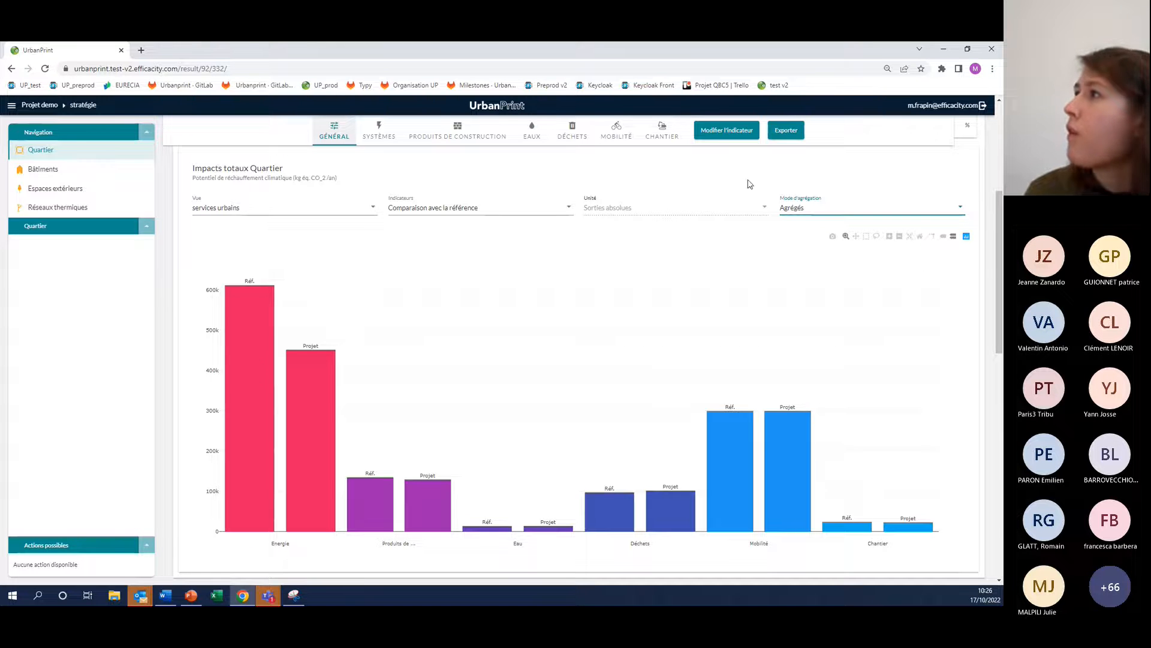
Review the list of selectable environmental indicators, keeping Potentiel de réchauffement climatique for the charts
click(712, 132)
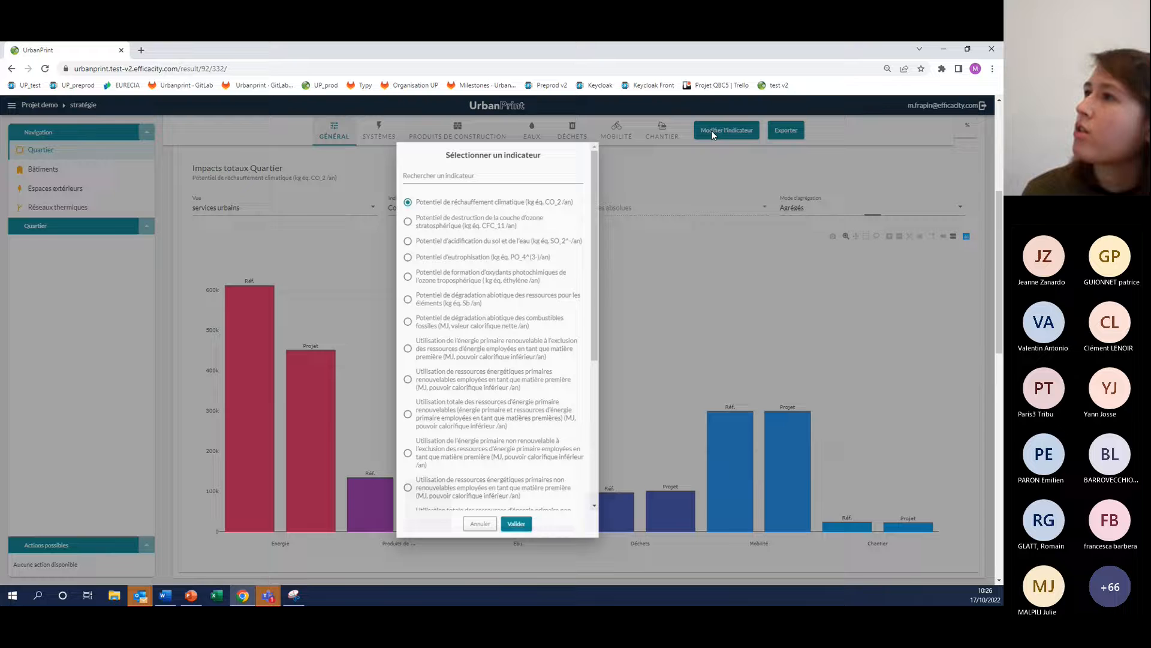
scroll(446, 243, down, 3)
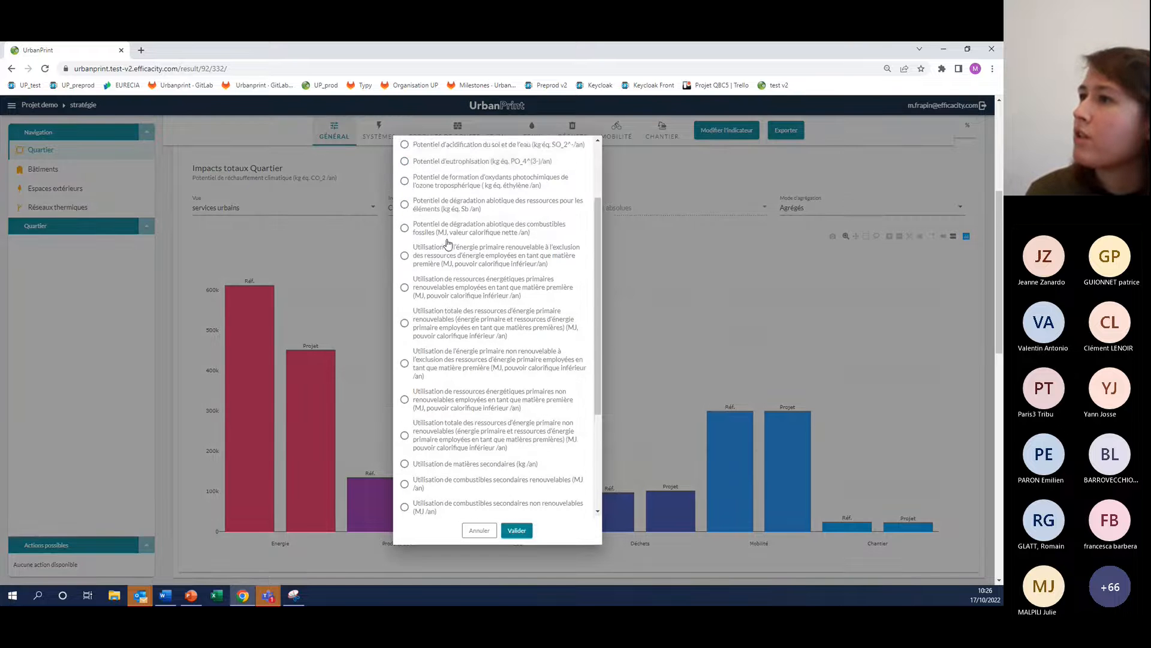
scroll(446, 242, down, 5)
scroll(456, 318, up, 2)
scroll(995, 250, up, 3)
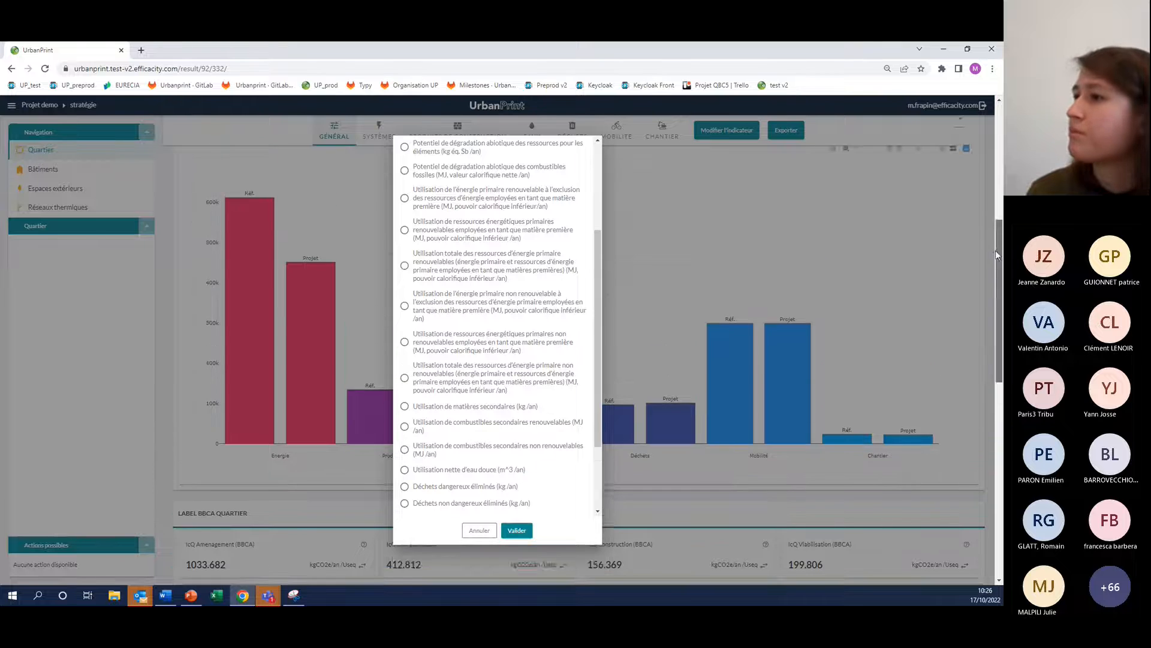
click(516, 530)
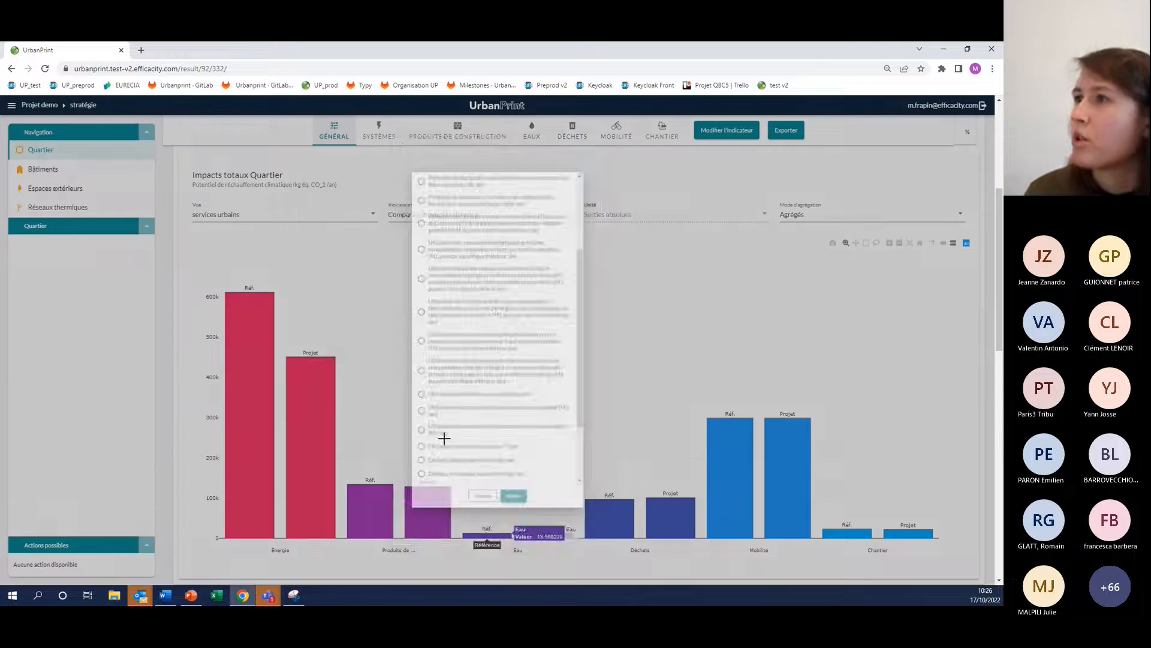
scroll(542, 375, down, 1)
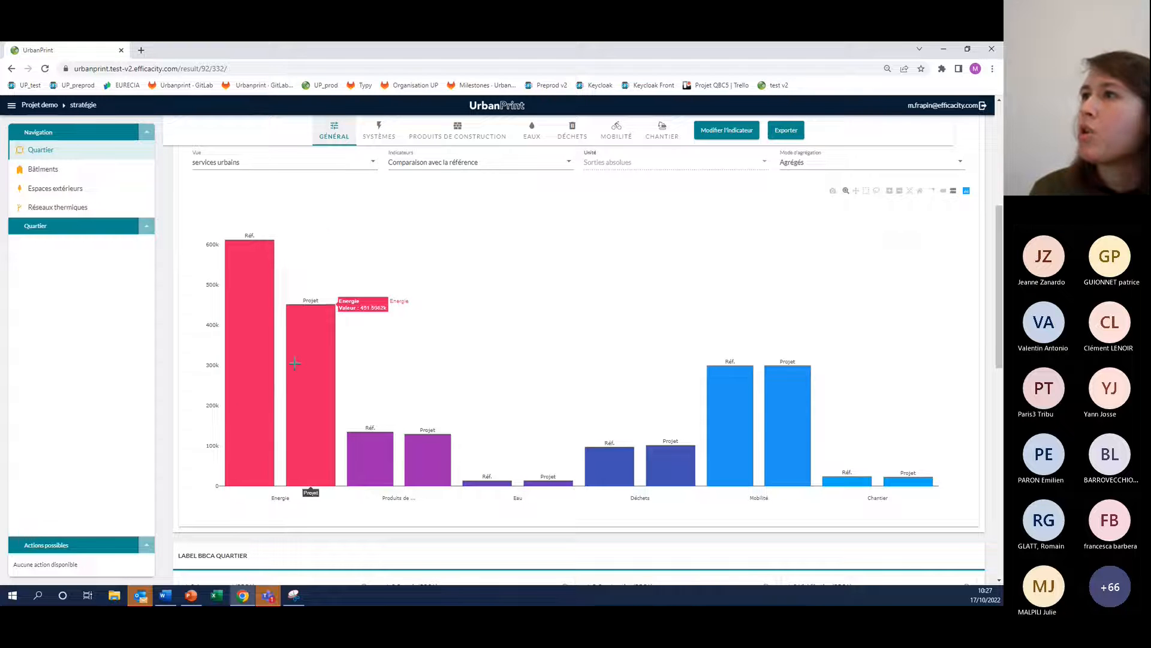
Display the district's energy systems impacts as Comparaison avec la référence and examine the hot water and cooling bars
click(376, 128)
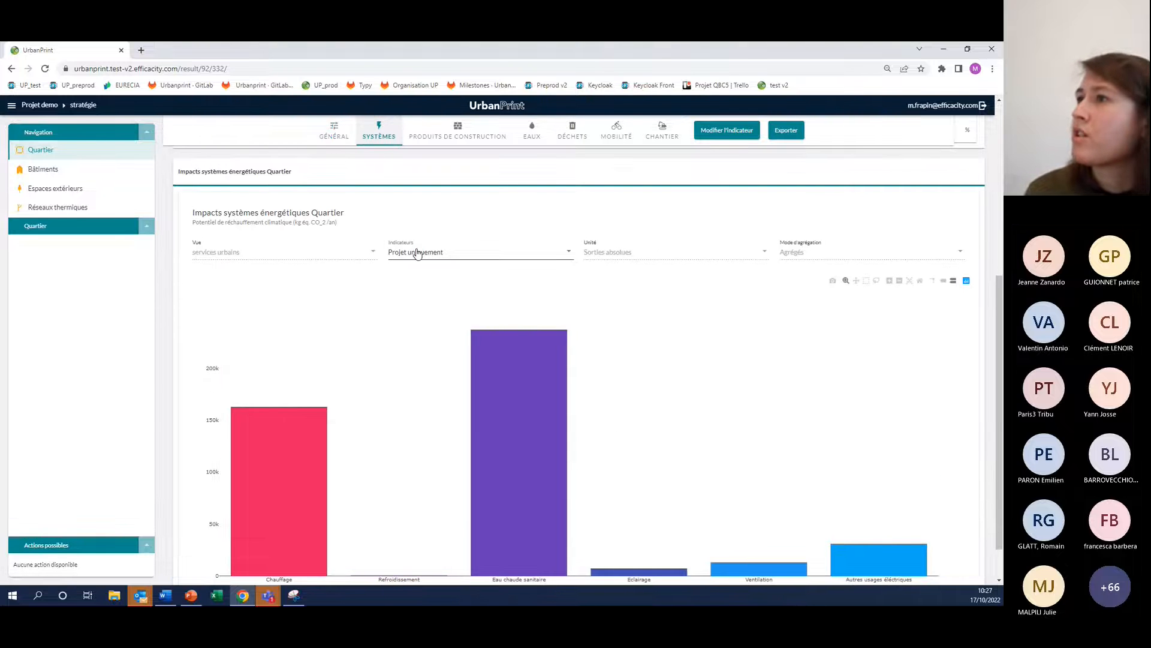
click(498, 251)
click(450, 283)
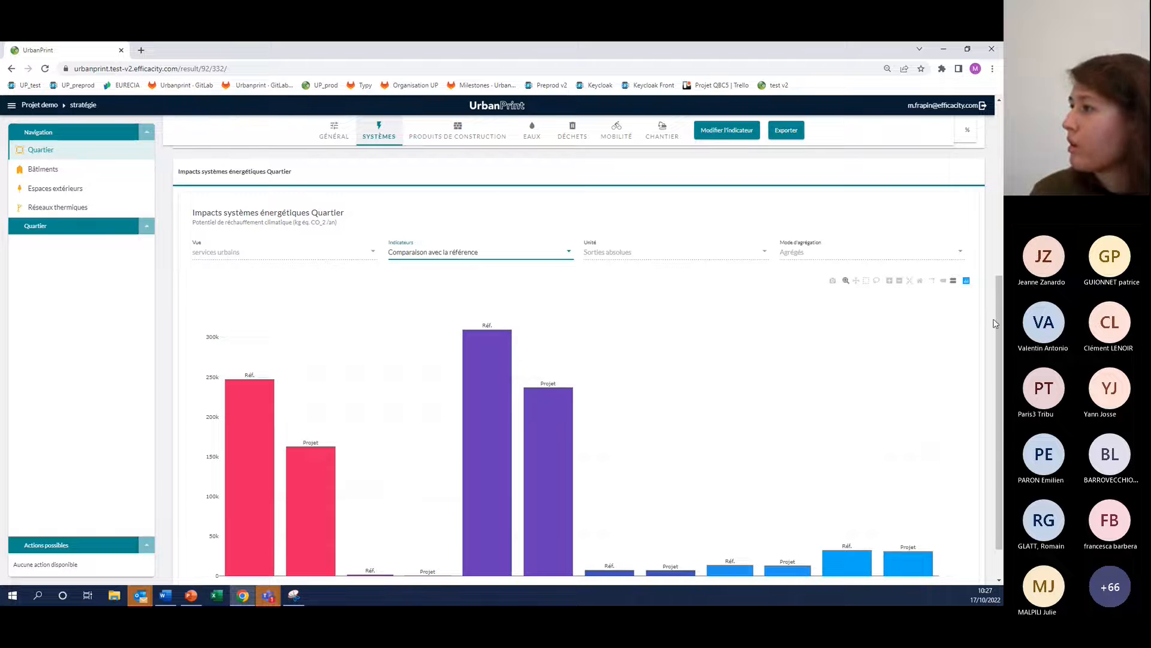
scroll(161, 467, down, 1)
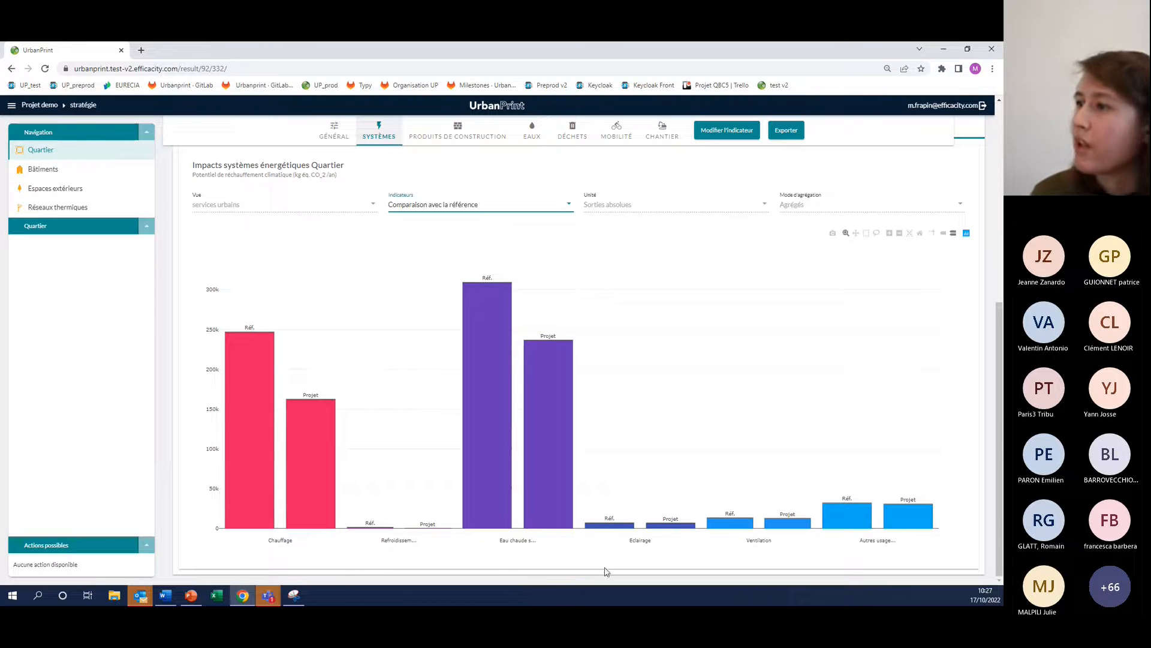
mouse_move(517, 512)
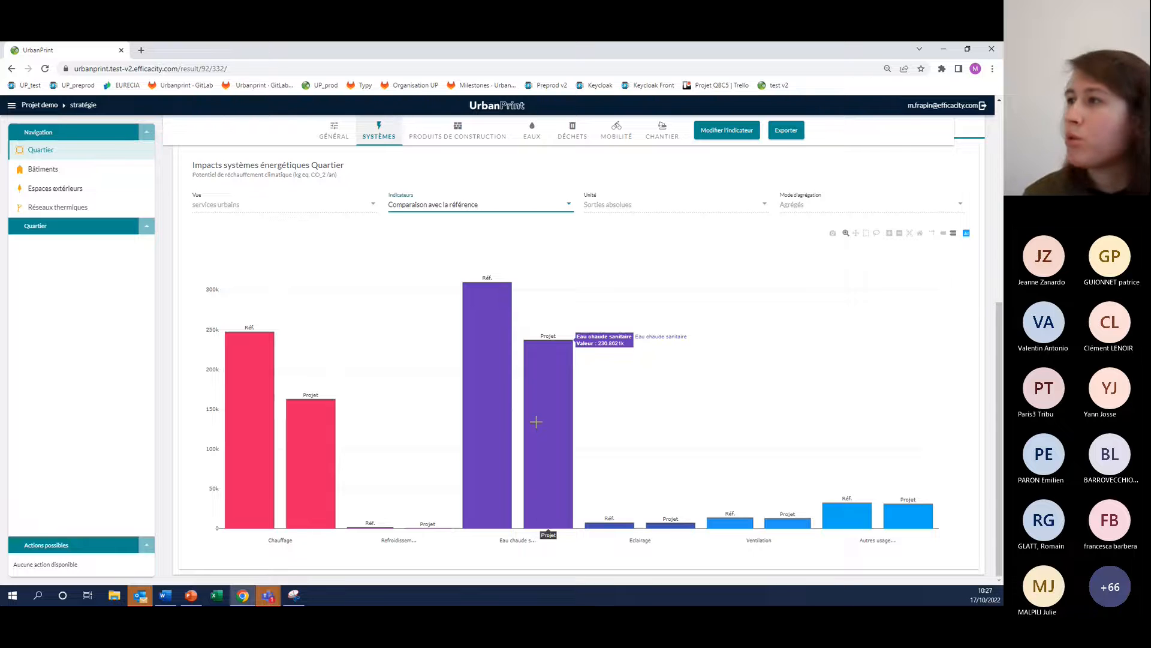
mouse_move(507, 407)
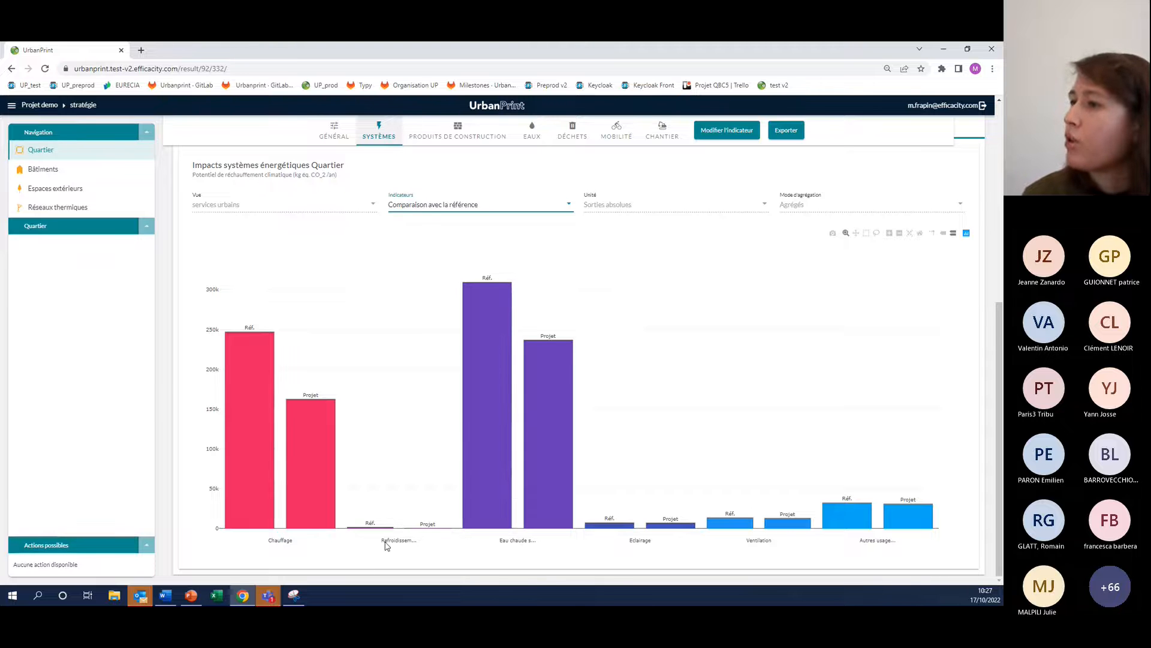
mouse_move(409, 517)
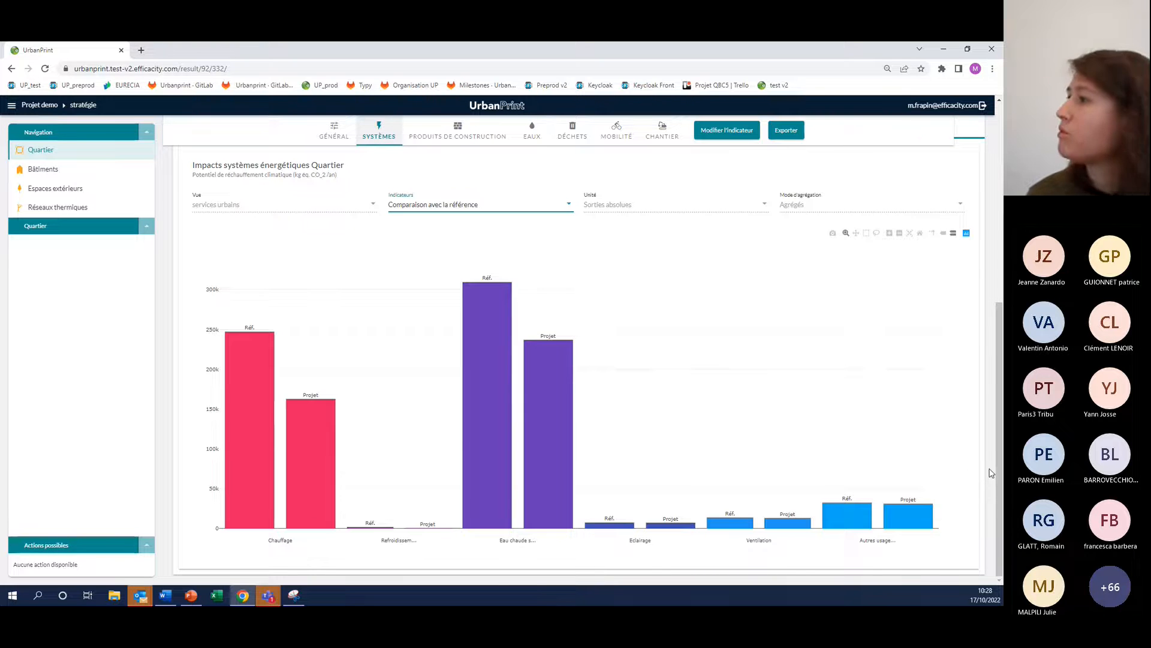
Check the district's photovoltaic indicators in the systems results, and return to the general total impacts chart
scroll(991, 468, up, 1)
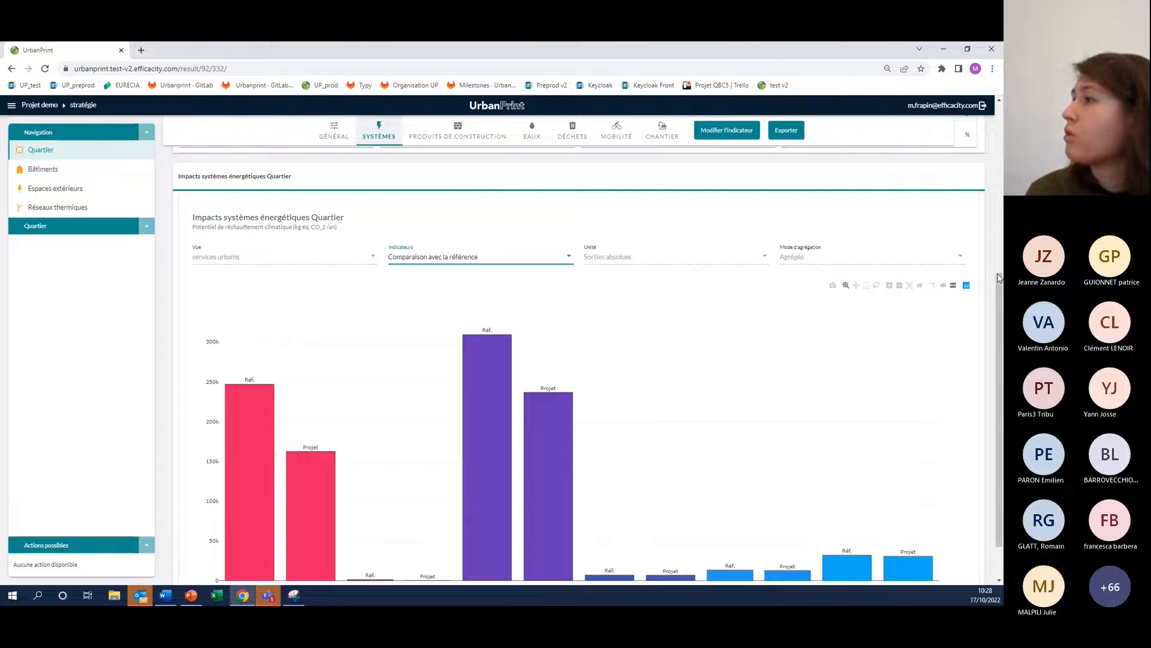
drag(999, 274, 1001, 242)
scroll(804, 205, up, 2)
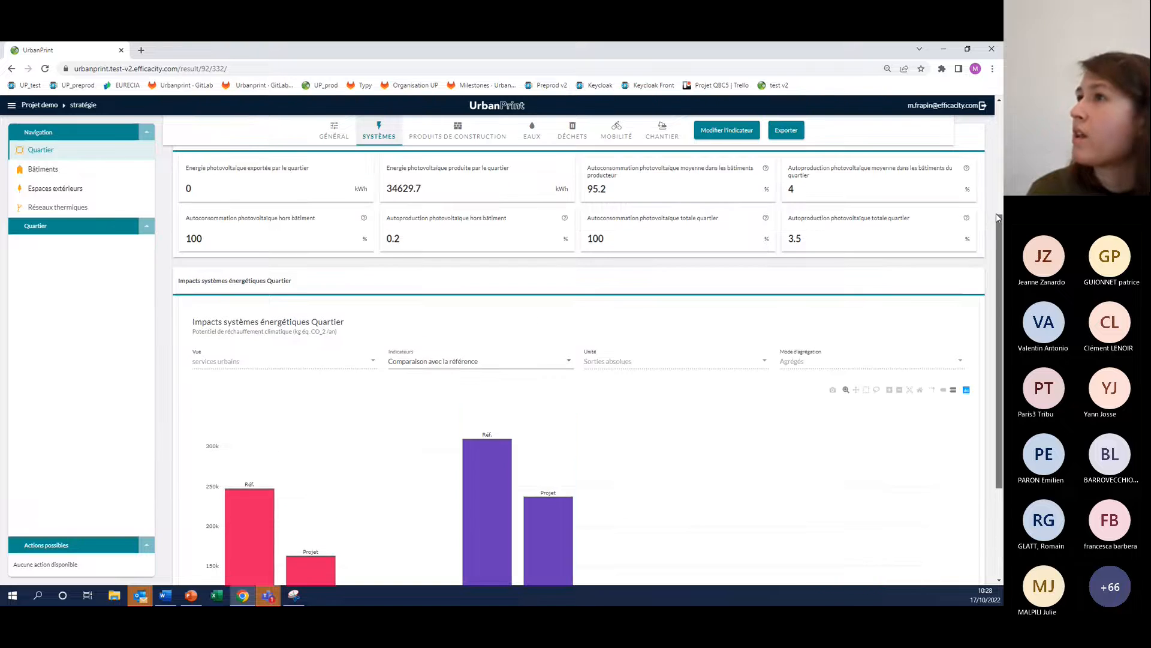
click(354, 185)
scroll(334, 411, down, 4)
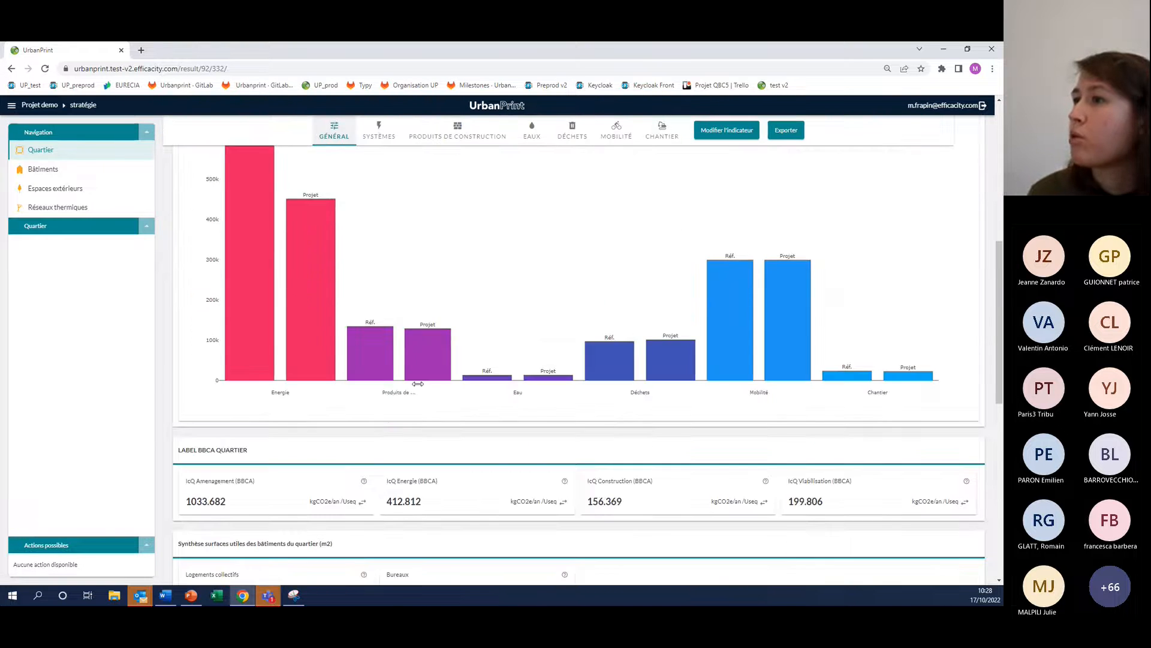
Display the district's construction products impacts as Comparaison avec la référence and inspect the foundation and superstructure bars
click(447, 138)
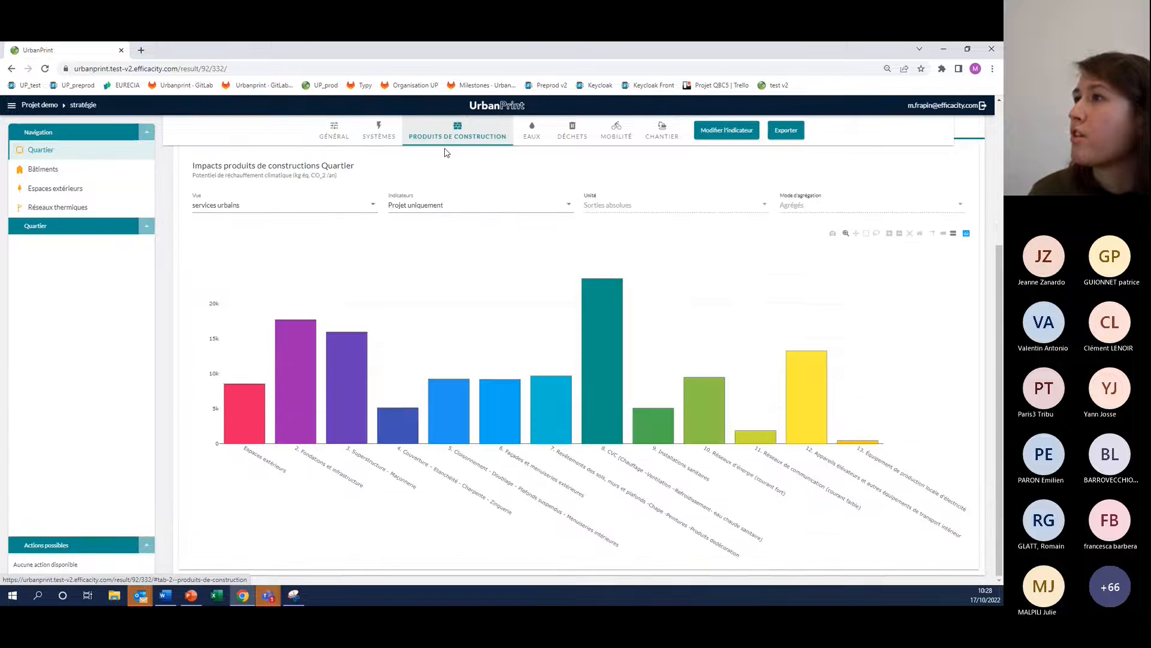
click(428, 215)
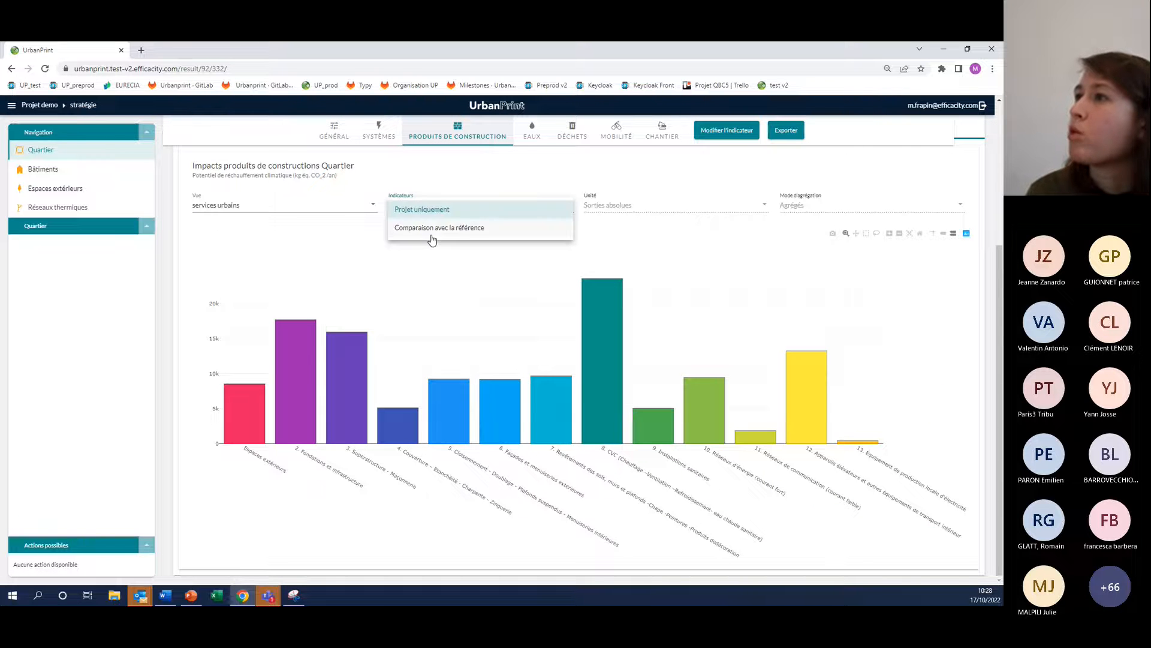
click(429, 235)
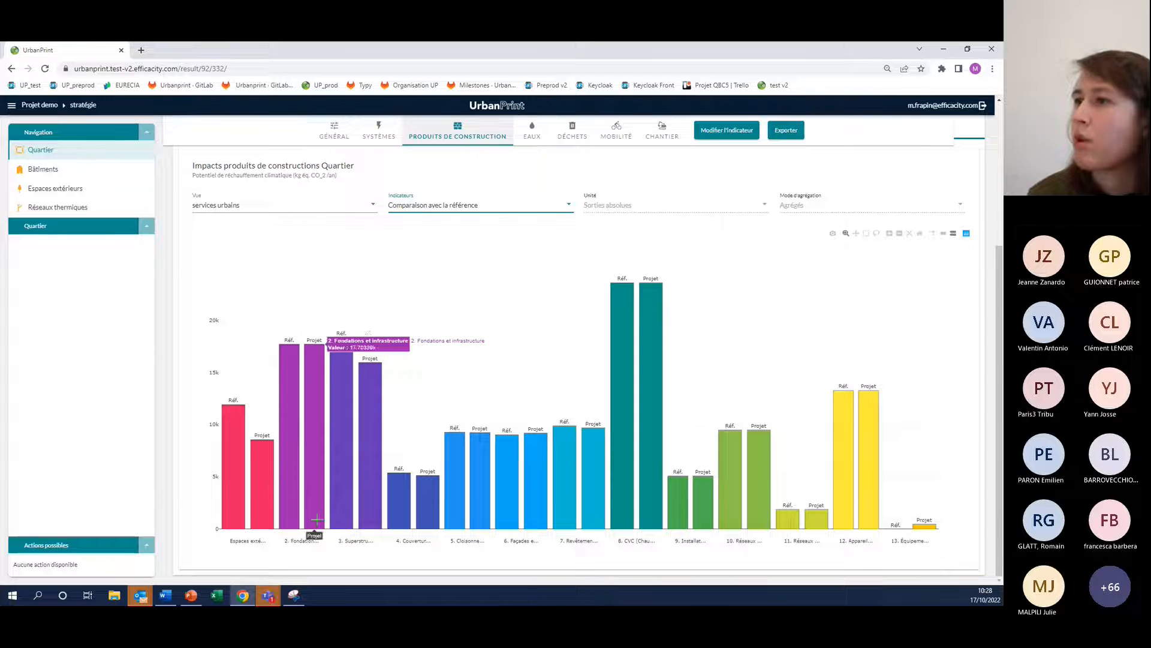
mouse_move(346, 484)
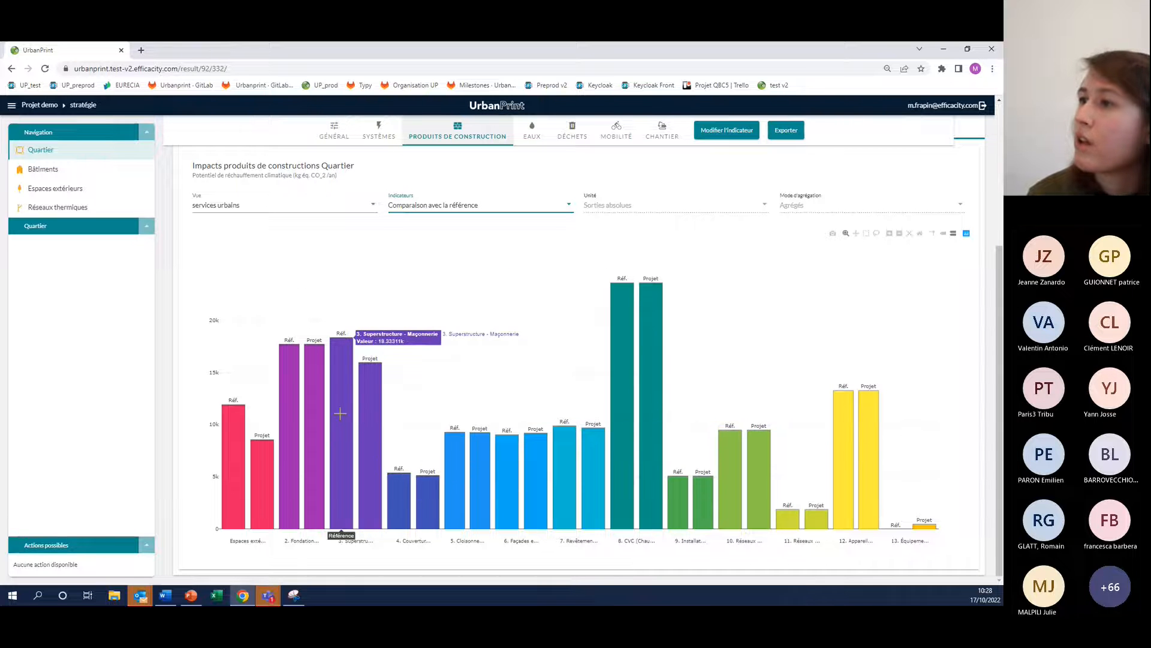
Finish inspecting the district's superstructure bars, and view the district's water consumption and water use impacts
mouse_move(367, 370)
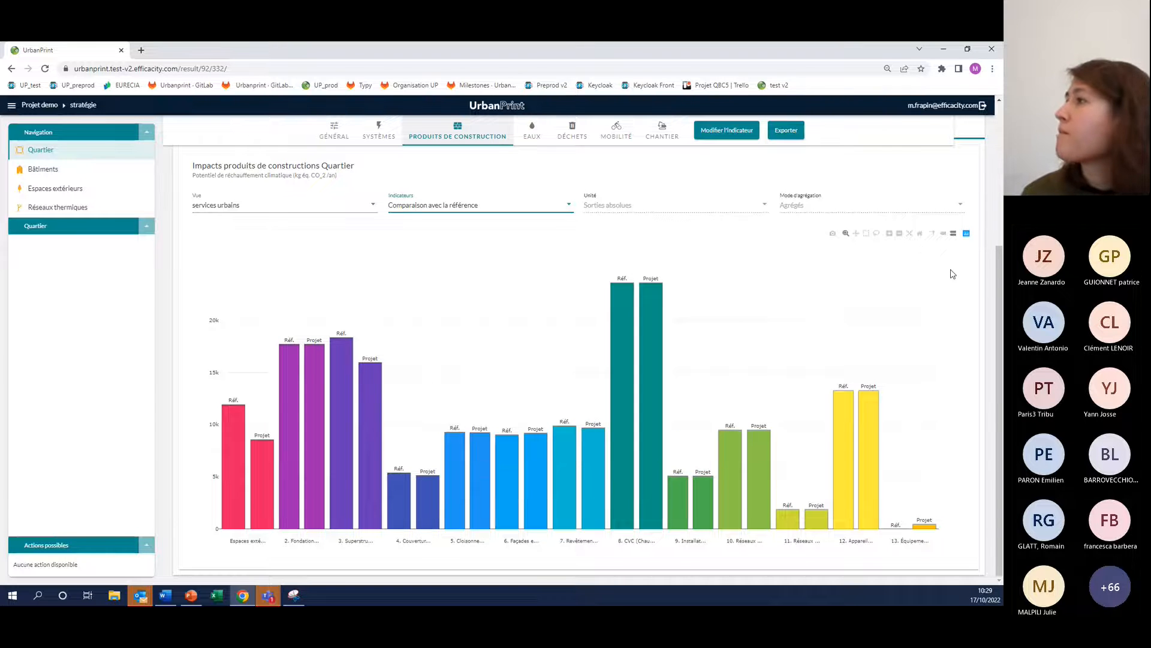
scroll(708, 307, up, 3)
scroll(561, 258, down, 1)
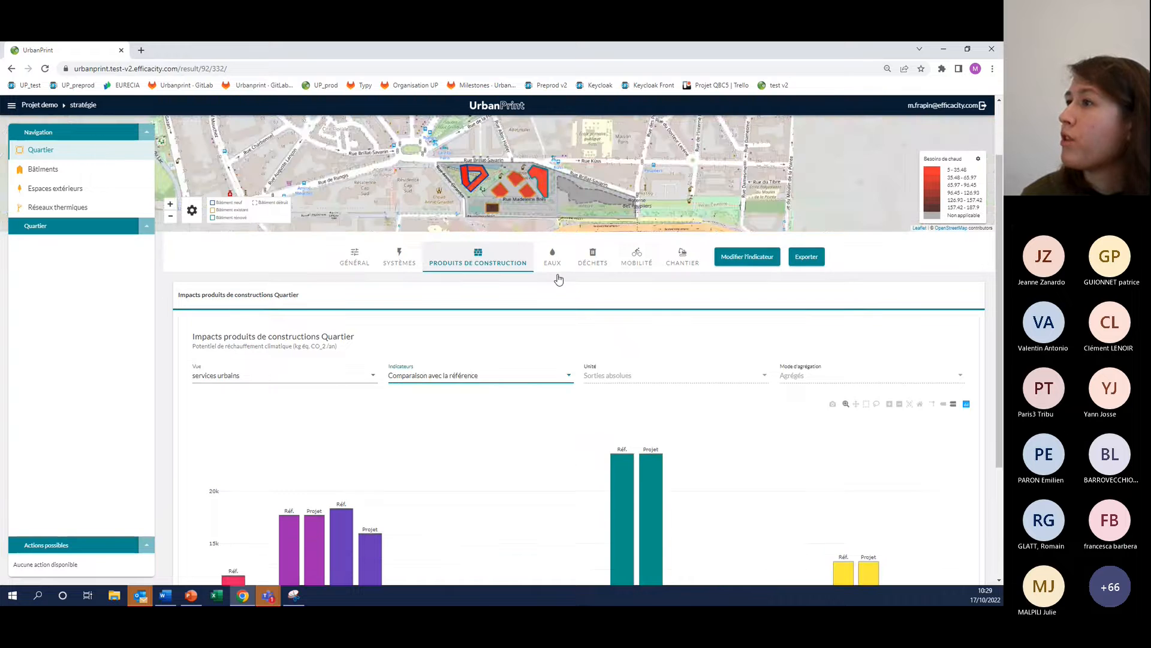
click(551, 234)
scroll(564, 323, down, 3)
scroll(560, 316, up, 3)
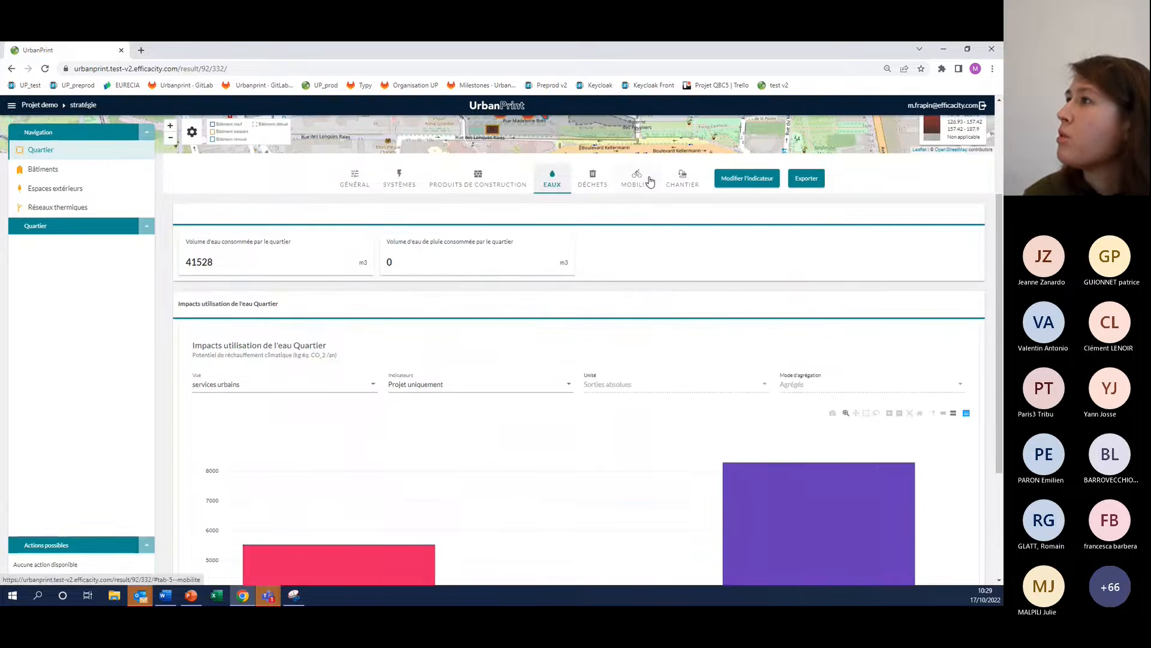
Examine the district's construction site impacts for earth transport, works and management mode, and land use change
click(682, 180)
scroll(539, 303, down, 2)
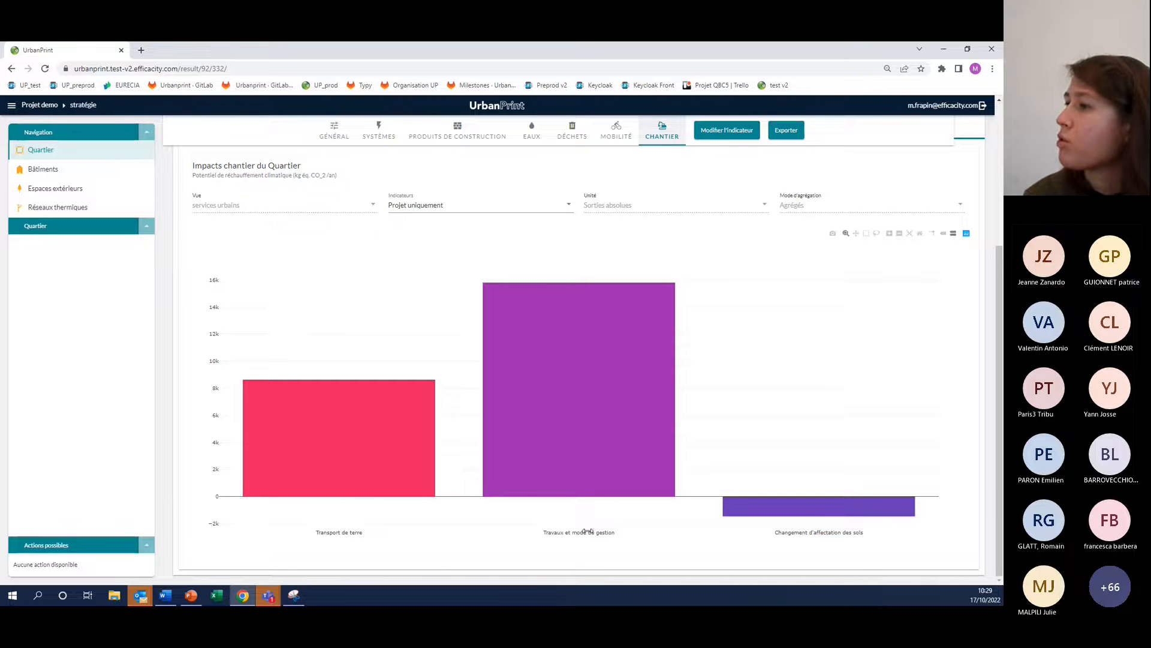
mouse_move(853, 516)
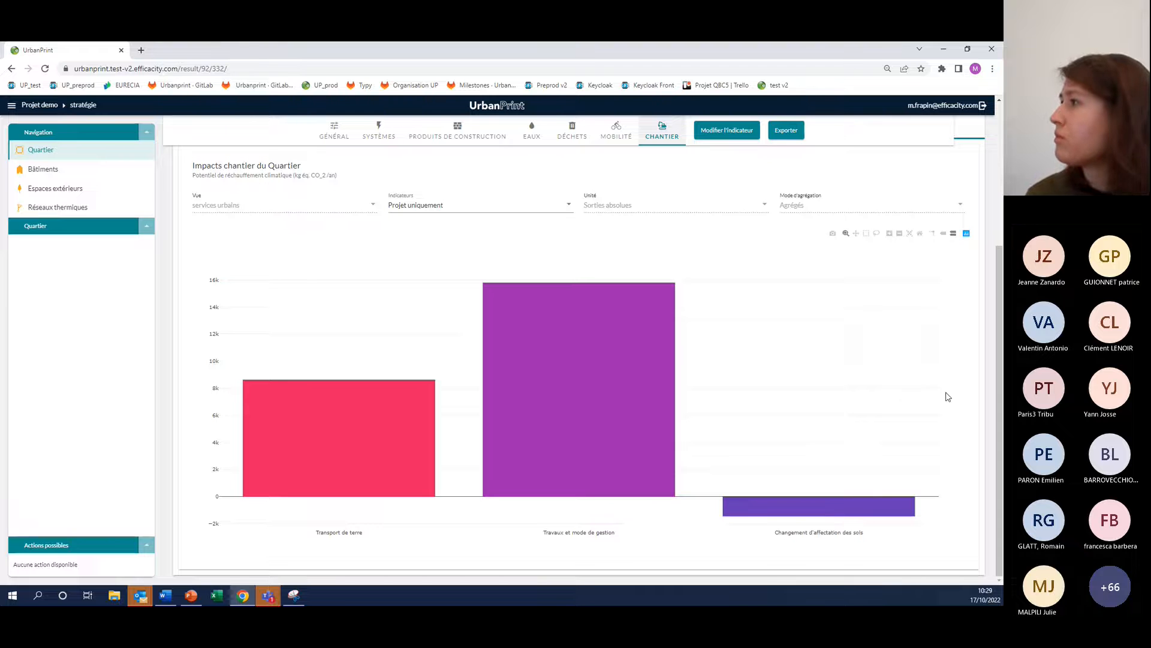
scroll(774, 383, up, 2)
scroll(773, 386, down, 2)
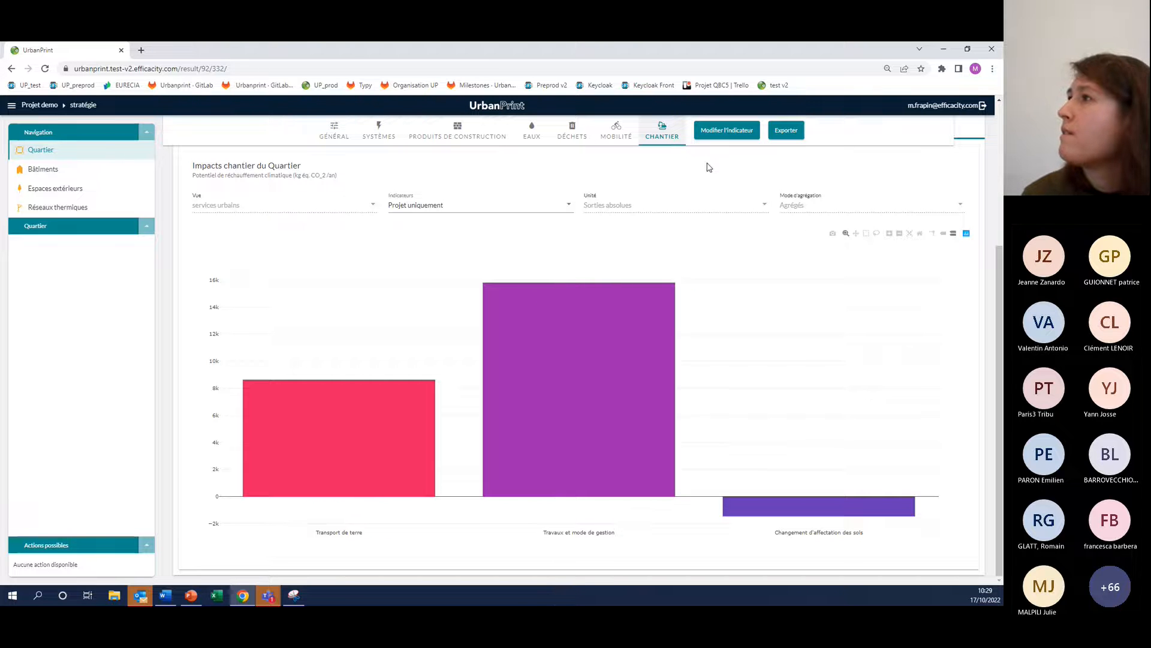
Switch to the building-level results and select the RDC zone of bâtiment neuf on the map
scroll(249, 219, up, 3)
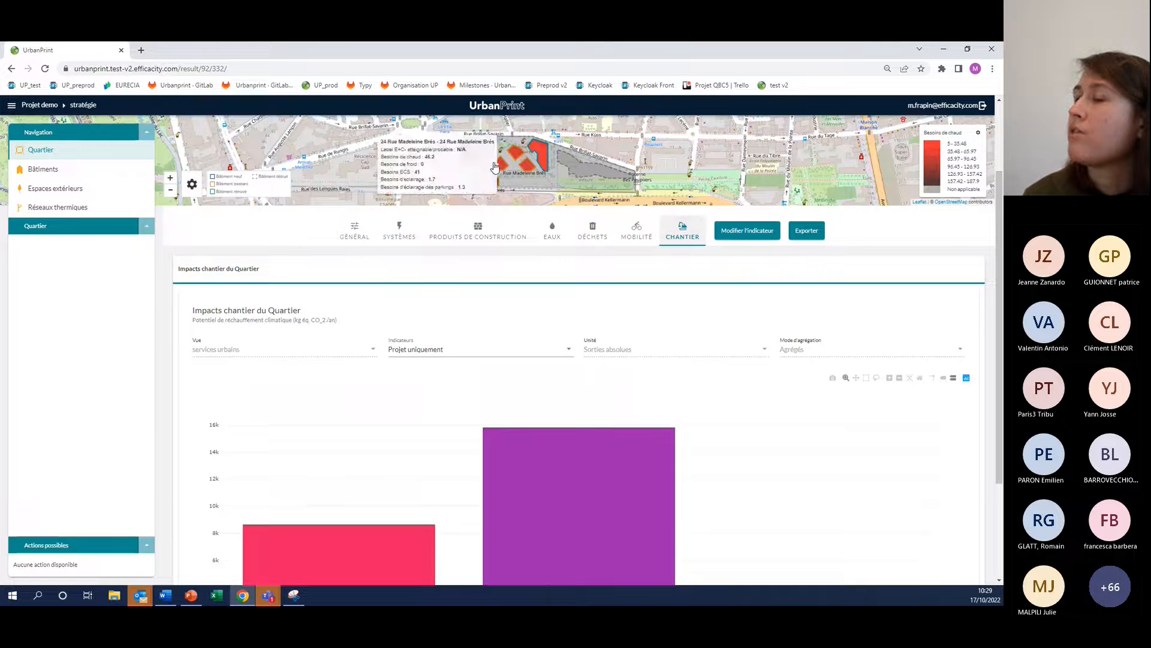
click(63, 171)
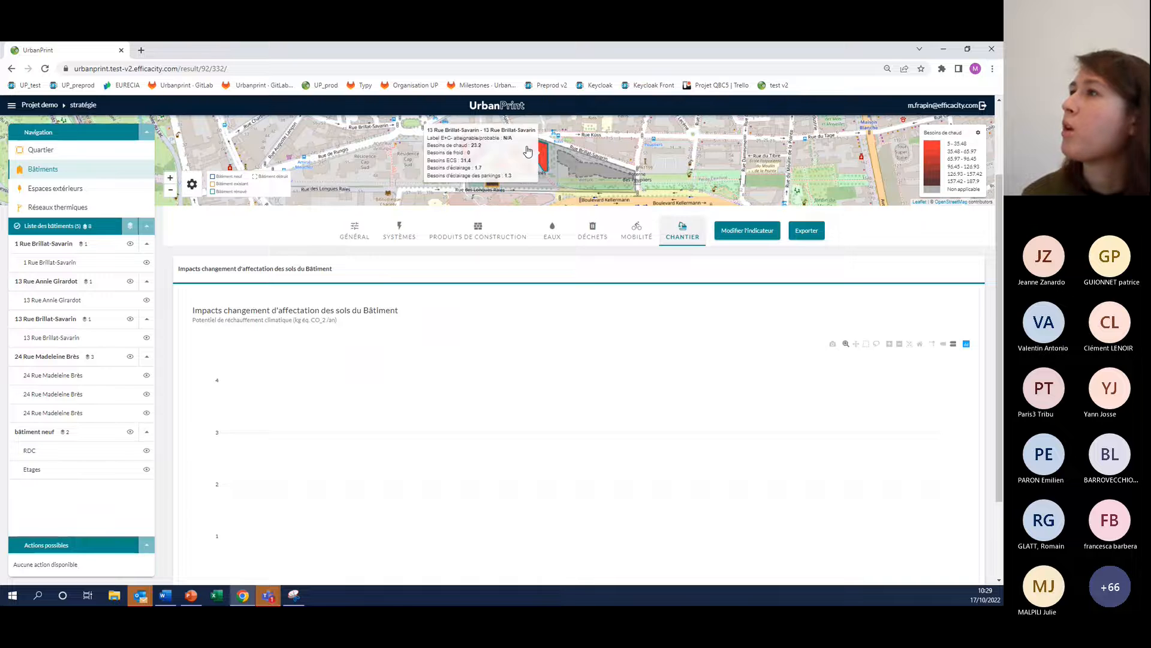
click(473, 145)
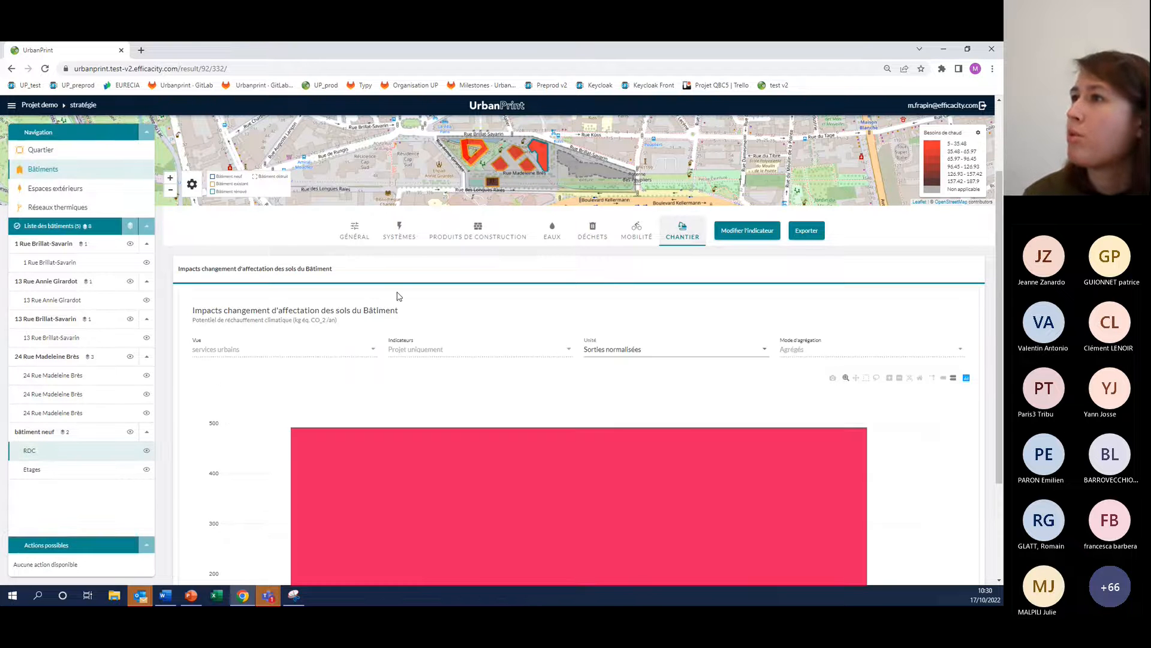
Review the RDC zone's general results, covering the RE2020 regulatory outputs and the total impacts chart
click(354, 230)
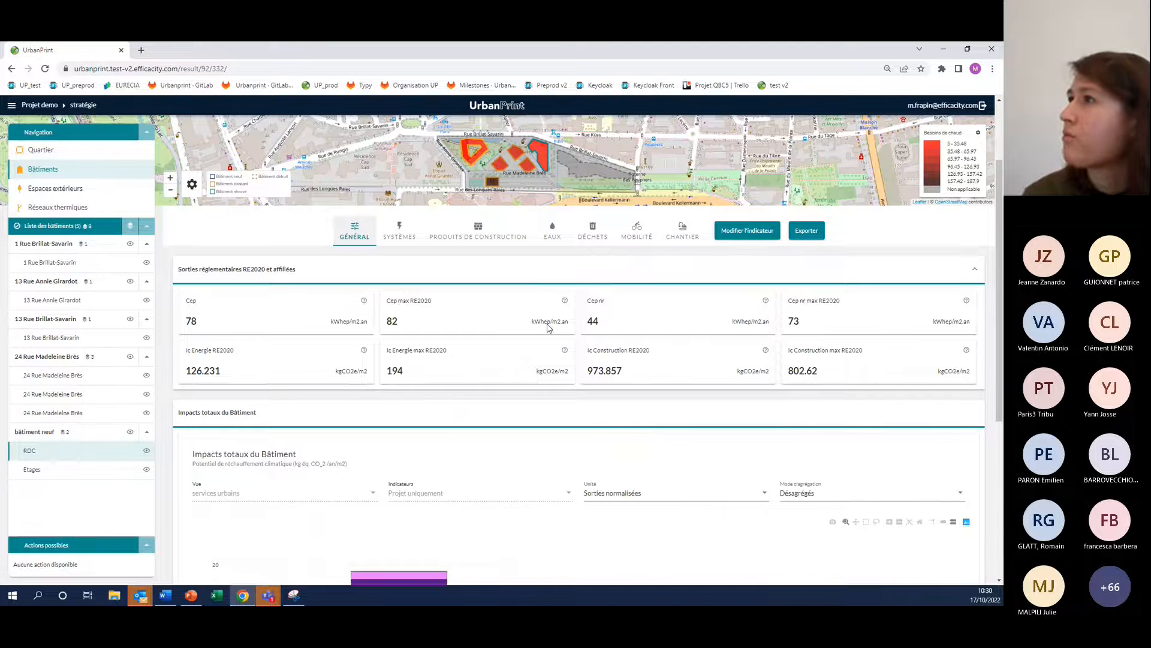
scroll(537, 290, down, 2)
scroll(560, 293, up, 1)
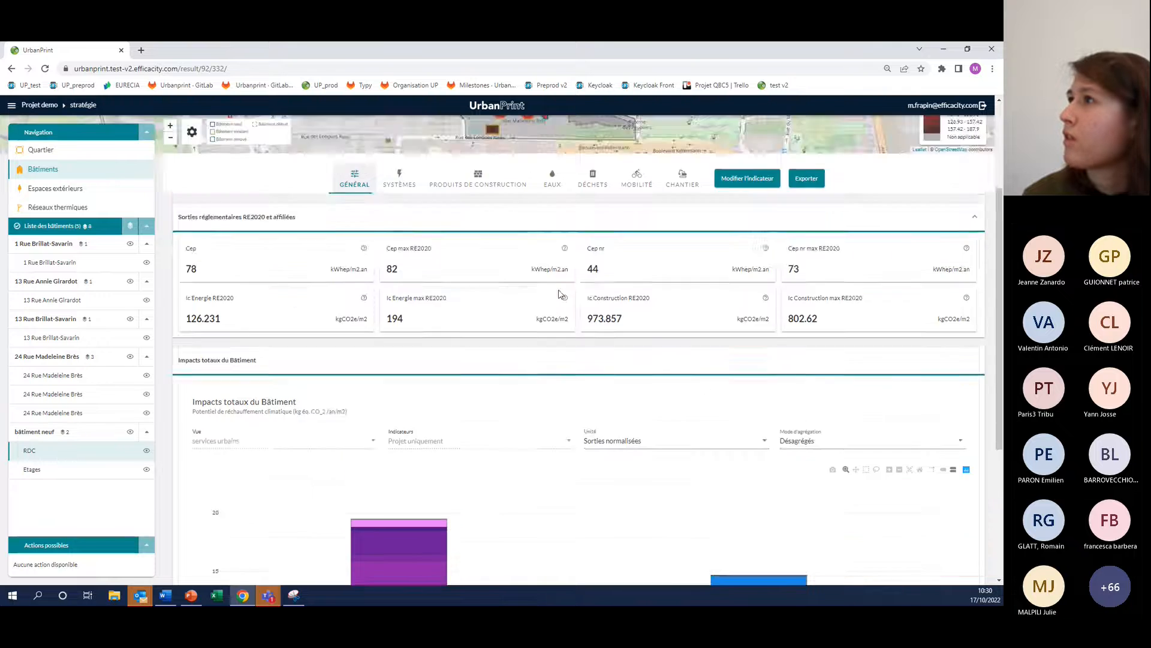
scroll(829, 396, down, 2)
mouse_move(882, 549)
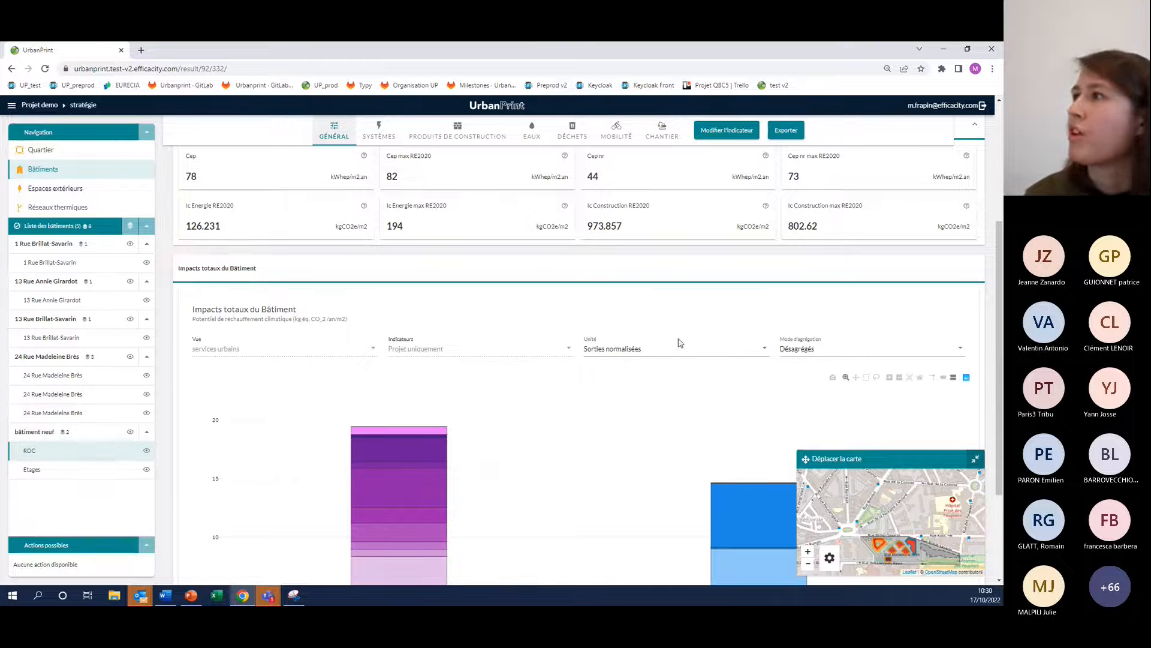
scroll(689, 334, up, 3)
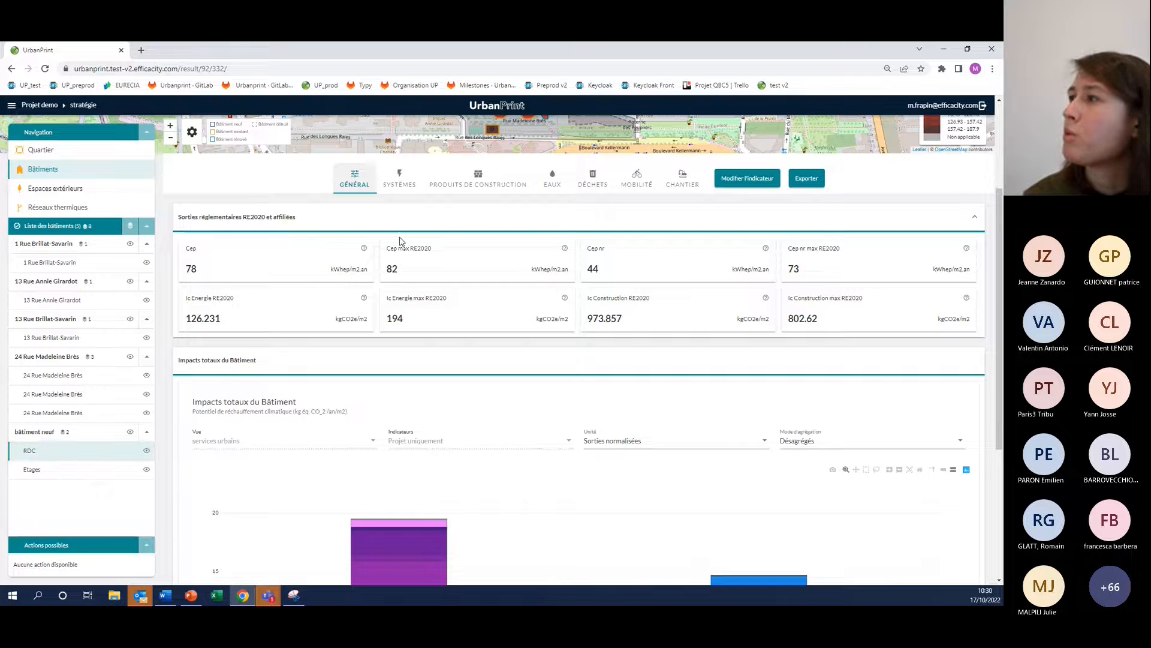
View the RDC total impacts chart as Sorties absolues, and return its unit to Sorties normalisées
scroll(398, 264, down, 2)
scroll(362, 268, down, 2)
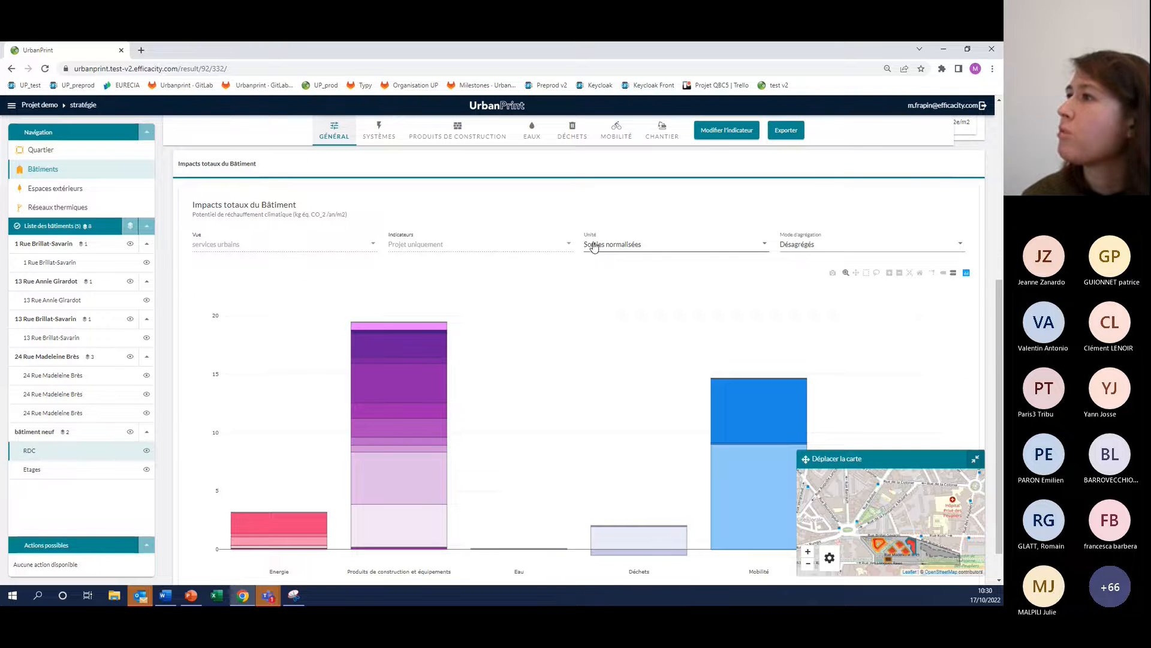
click(603, 247)
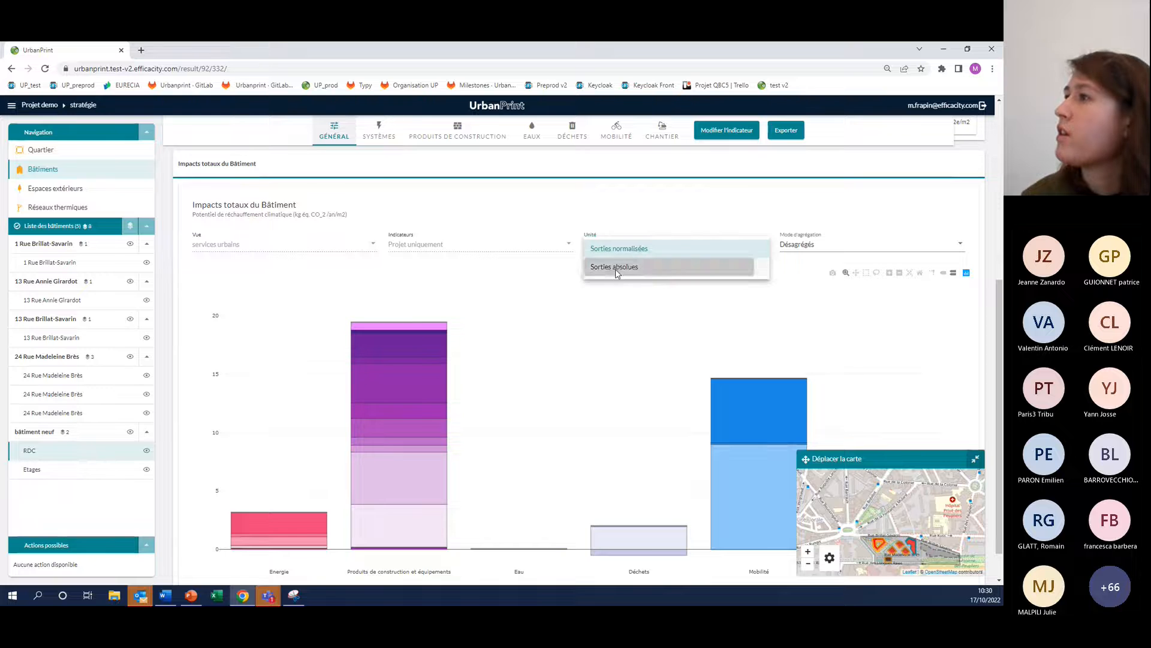
click(616, 271)
click(606, 246)
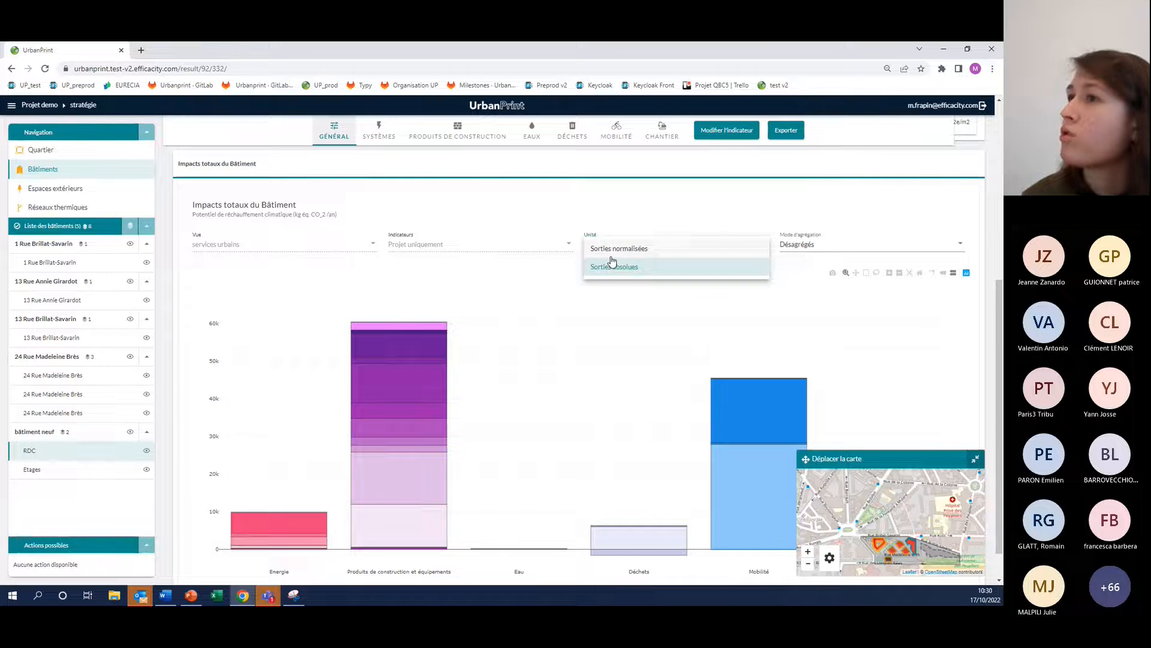
click(595, 266)
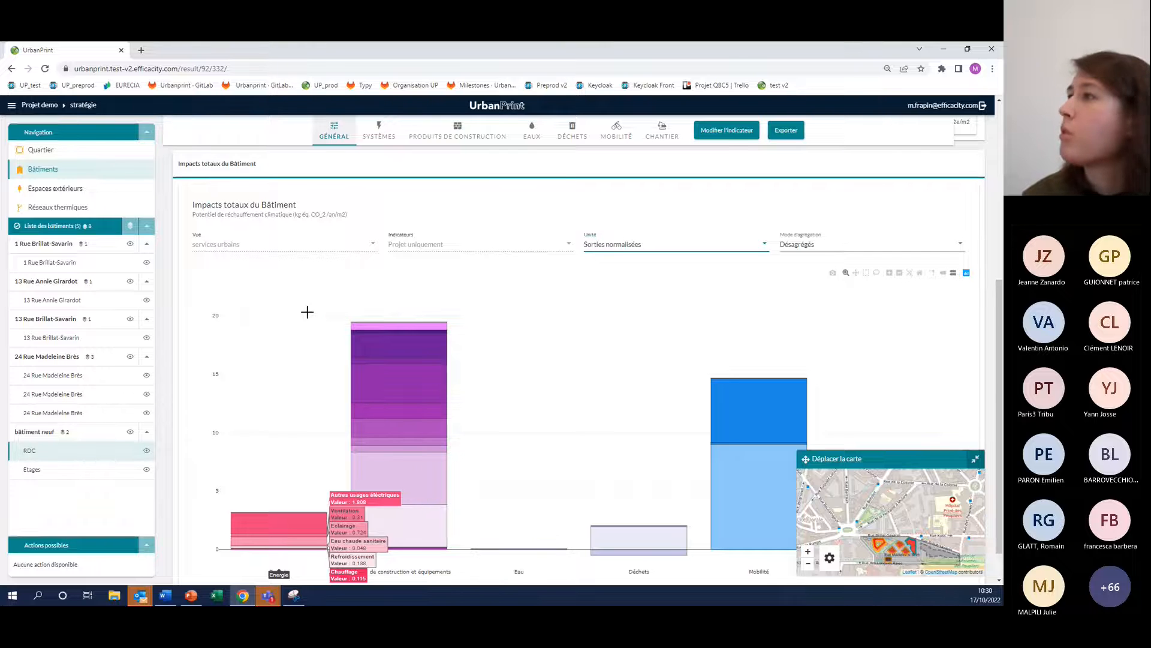
Set the aggregation mode of the RDC total impacts chart to Agrégés and view the bars
click(800, 246)
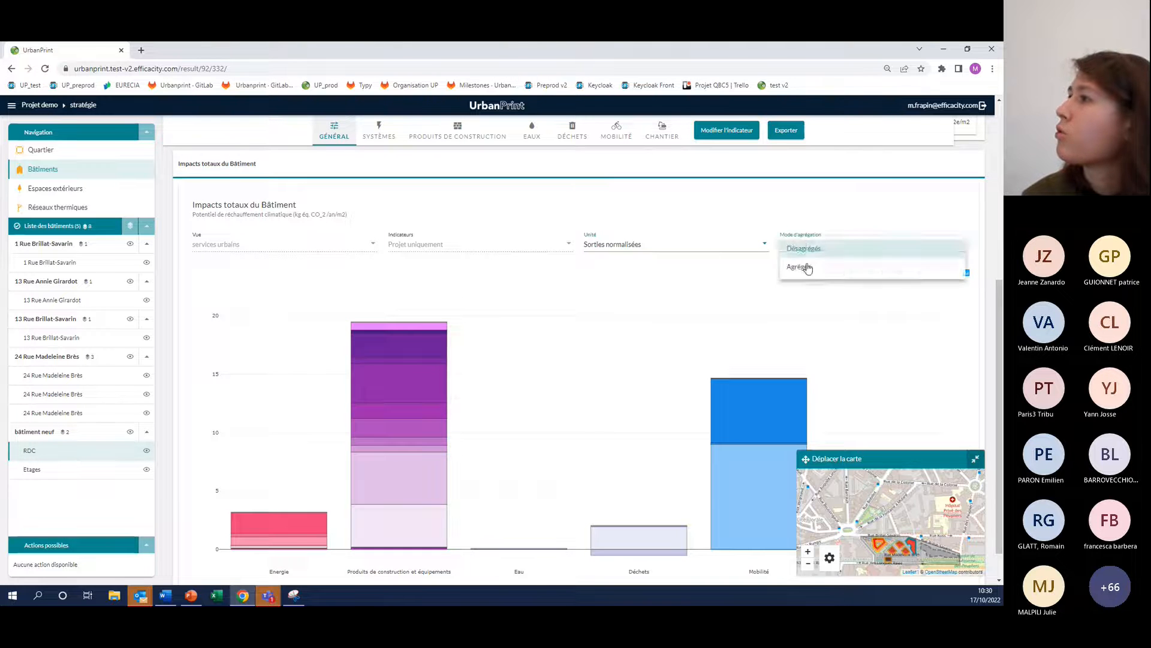
click(797, 262)
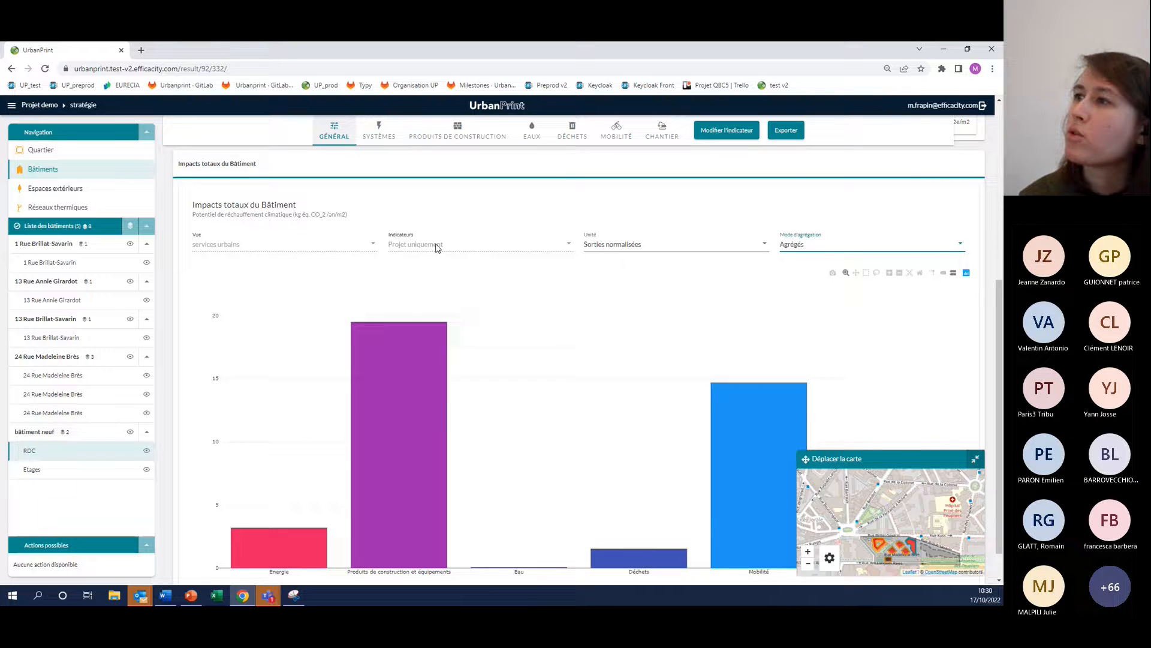
scroll(436, 248, down, 1)
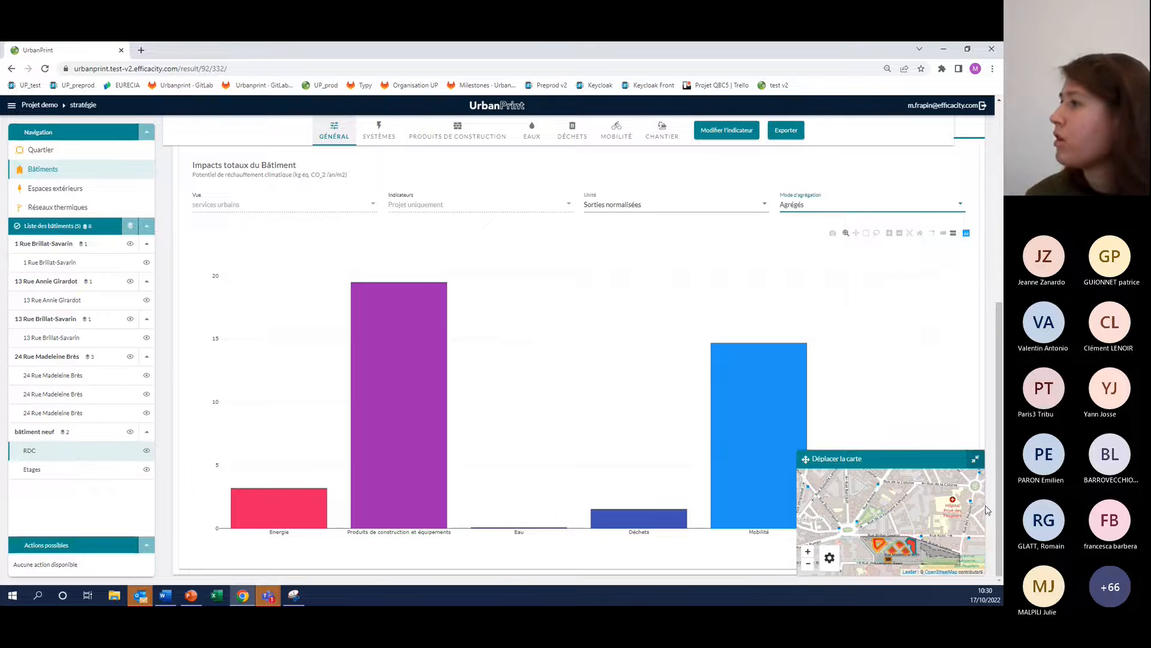
Examine the RDC zone's energy systems impacts, backup system shares, and self-production and self-consumption indicators
scroll(217, 246, up, 1)
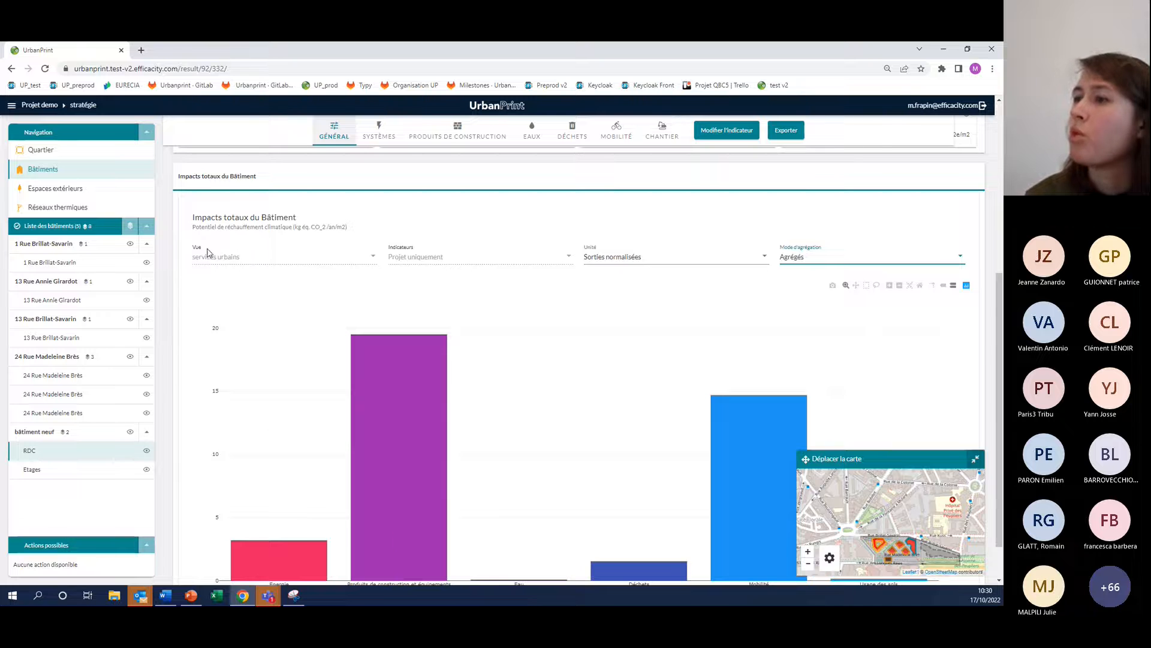
click(380, 133)
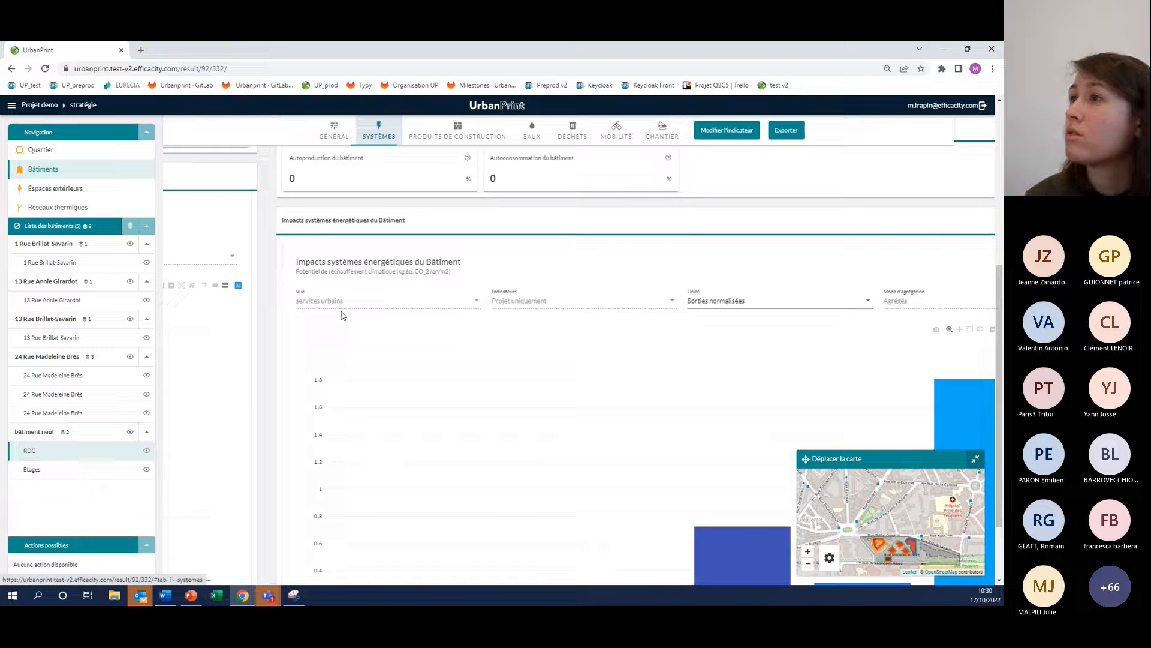
scroll(426, 370, down, 1)
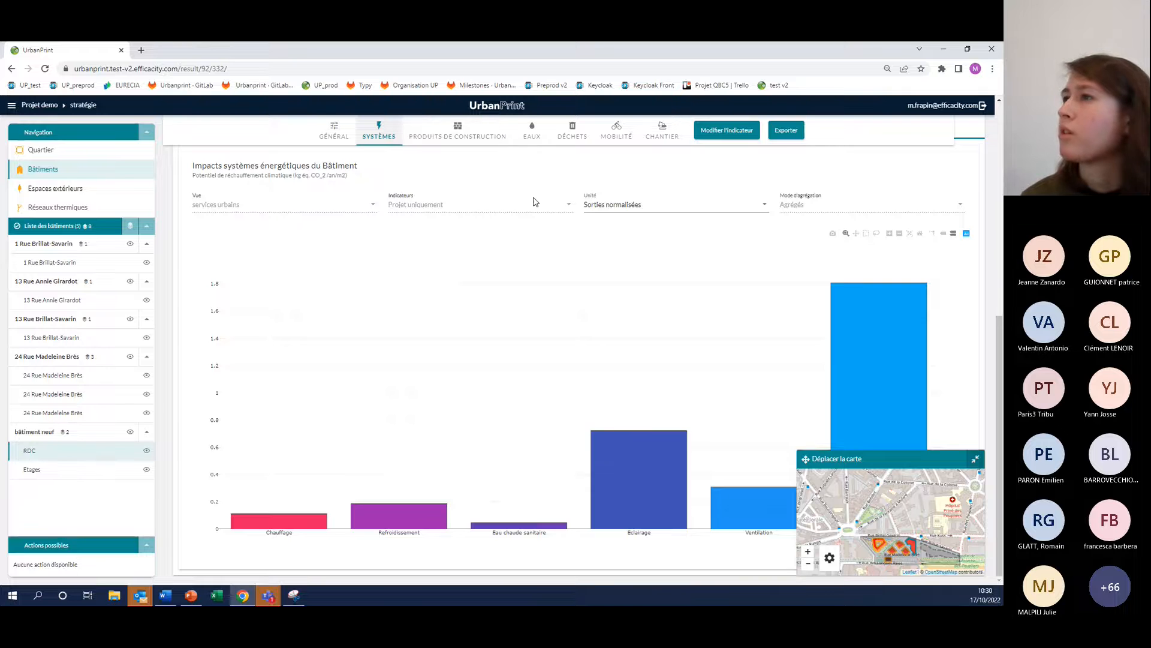
scroll(516, 234, up, 2)
scroll(513, 242, up, 3)
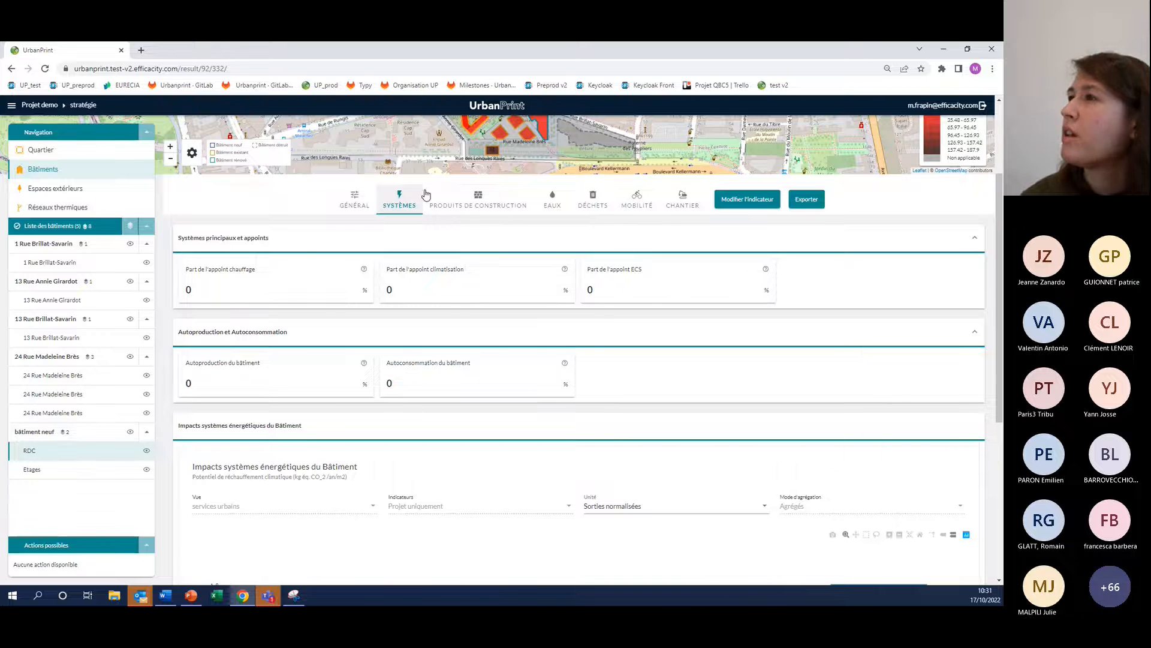
Check the RDC zone's bioclimatic needs in the construction products results and its water use indicators and impacts
click(477, 202)
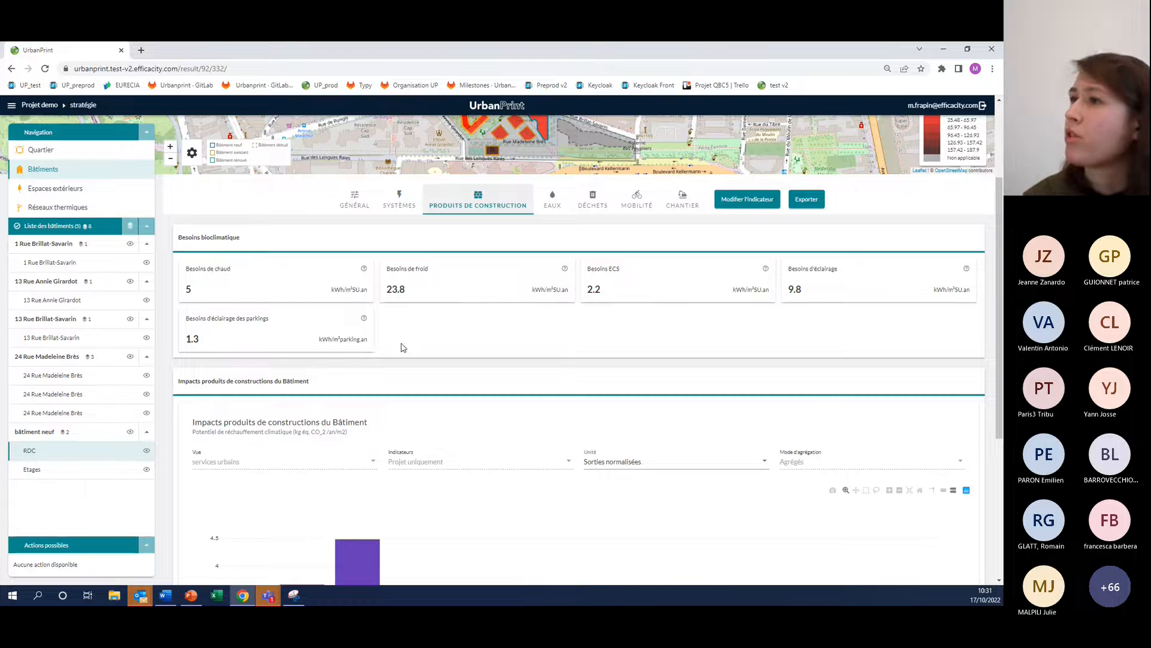
click(553, 199)
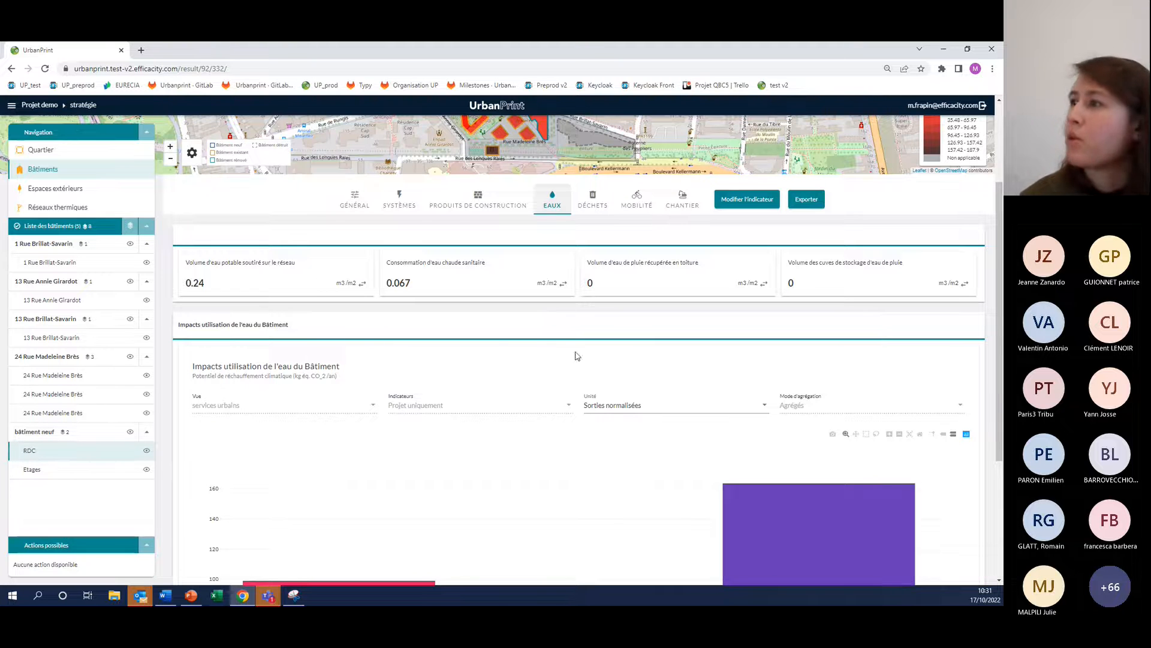
scroll(391, 349, down, 1)
scroll(259, 400, down, 3)
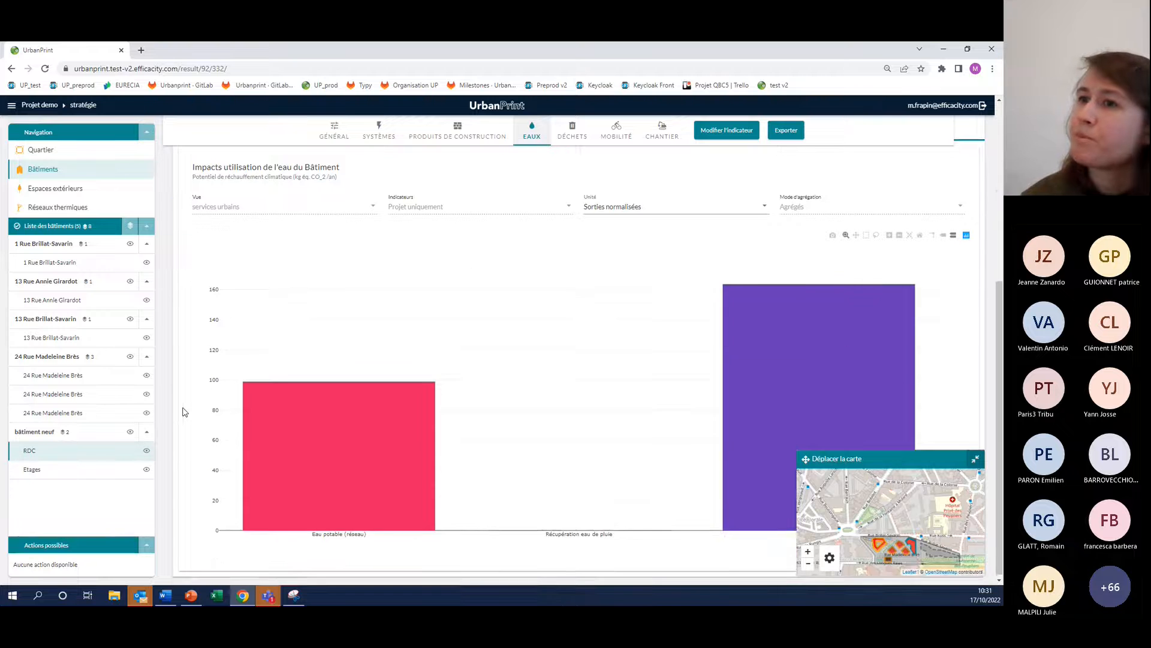
scroll(98, 264, up, 1)
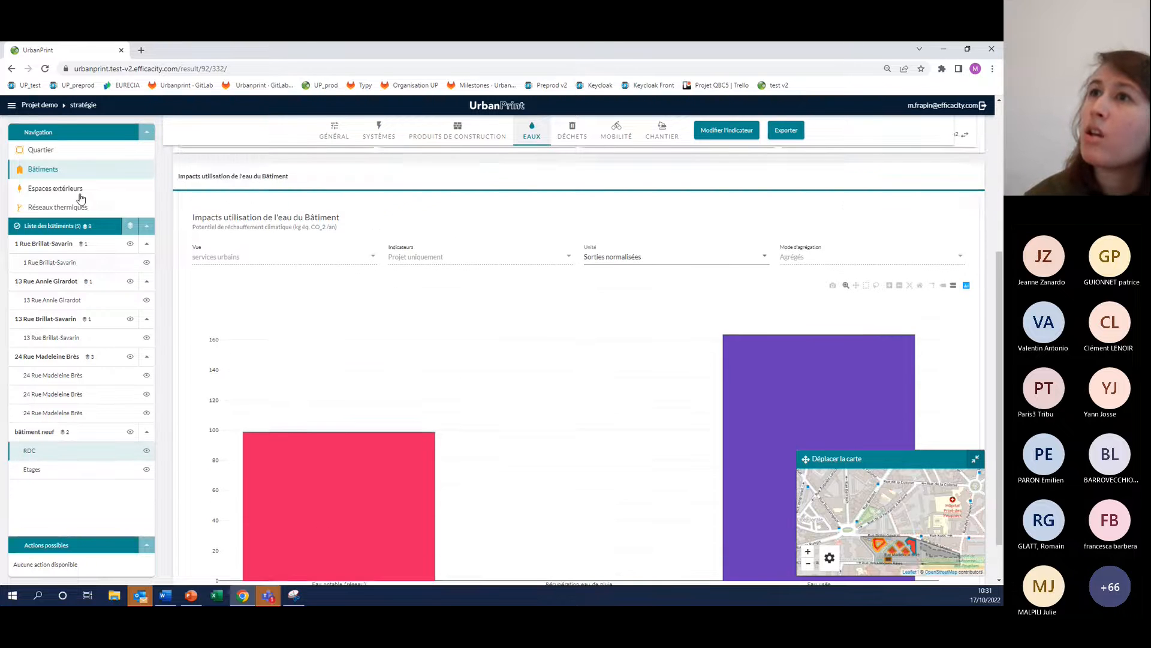
Examine the parc exterior space's water consumption and water management impacts, collapsing the floating map that covers the chart
click(81, 190)
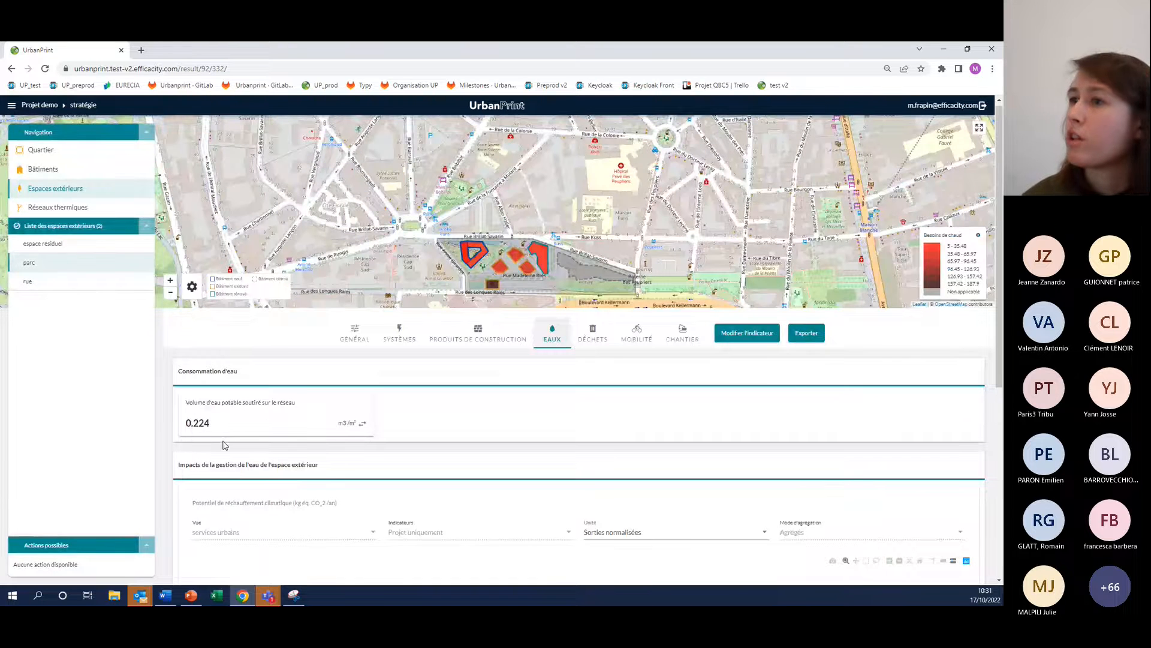
scroll(178, 413, down, 1)
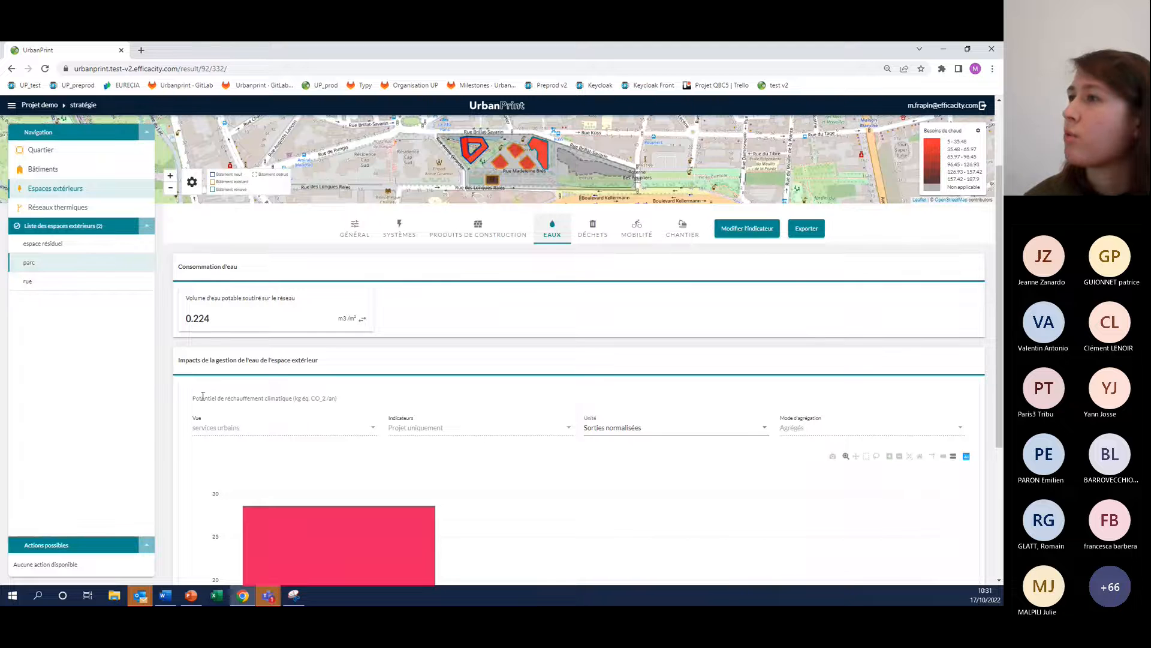
scroll(419, 287, down, 3)
scroll(534, 262, down, 1)
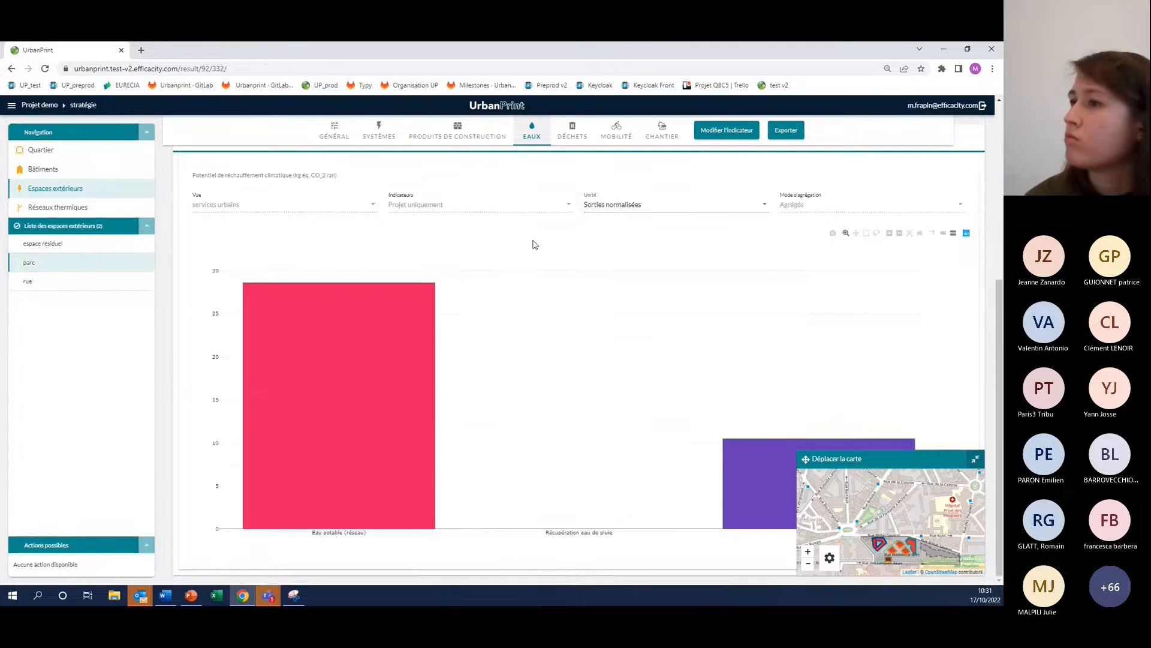
scroll(542, 324, up, 3)
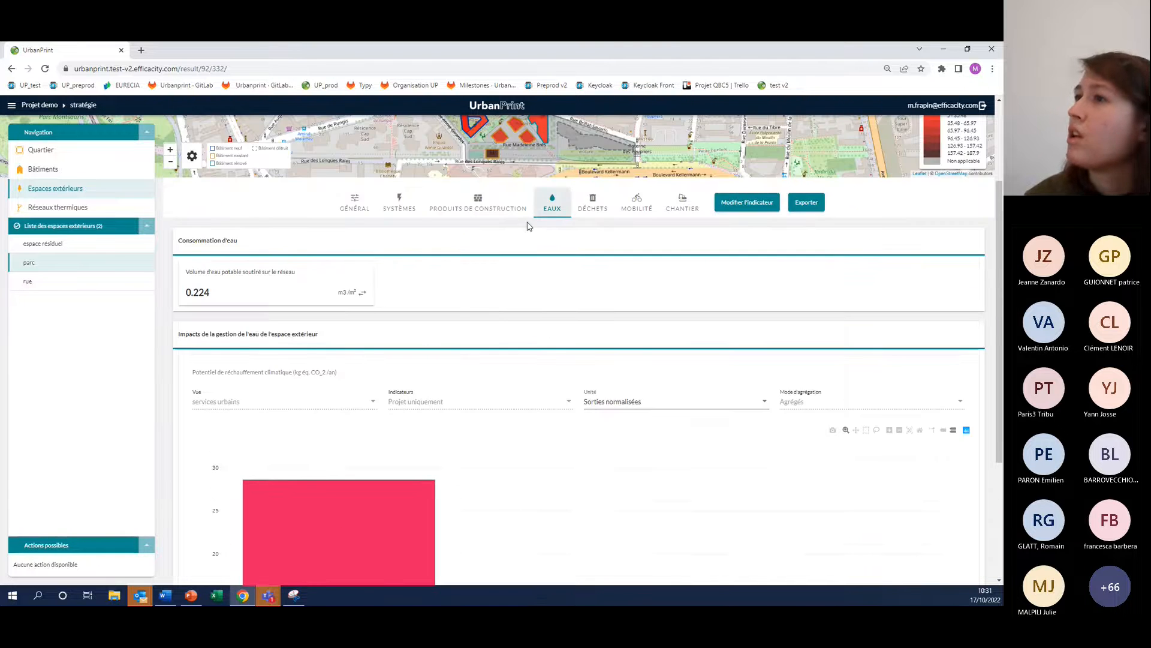
scroll(530, 226, down, 3)
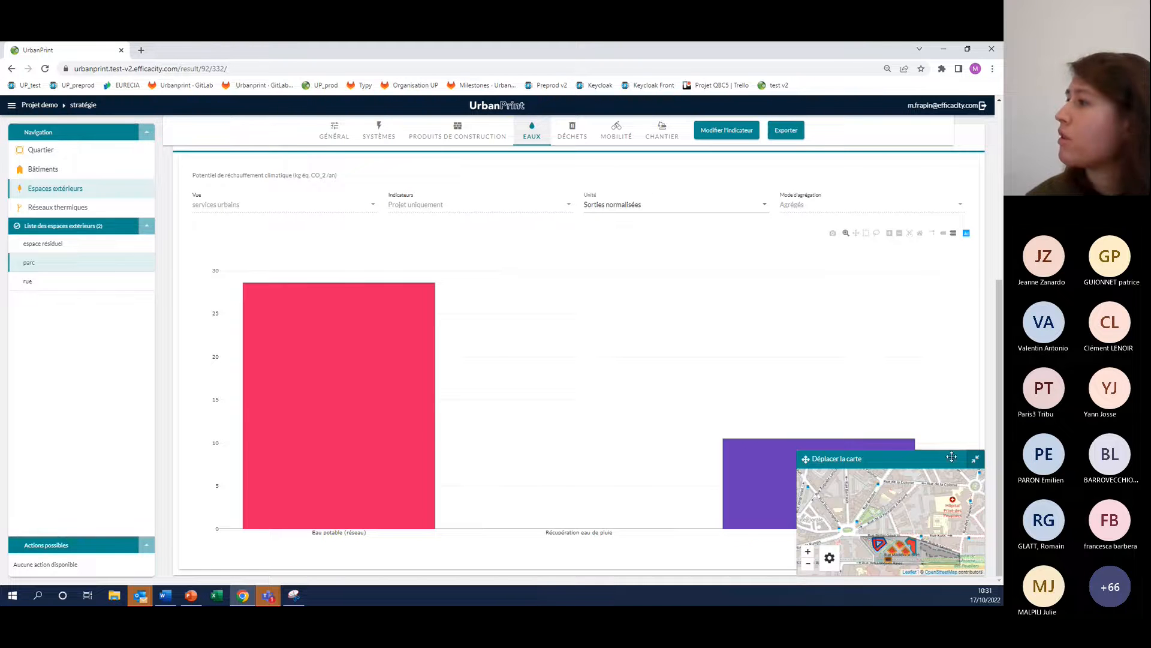
click(975, 458)
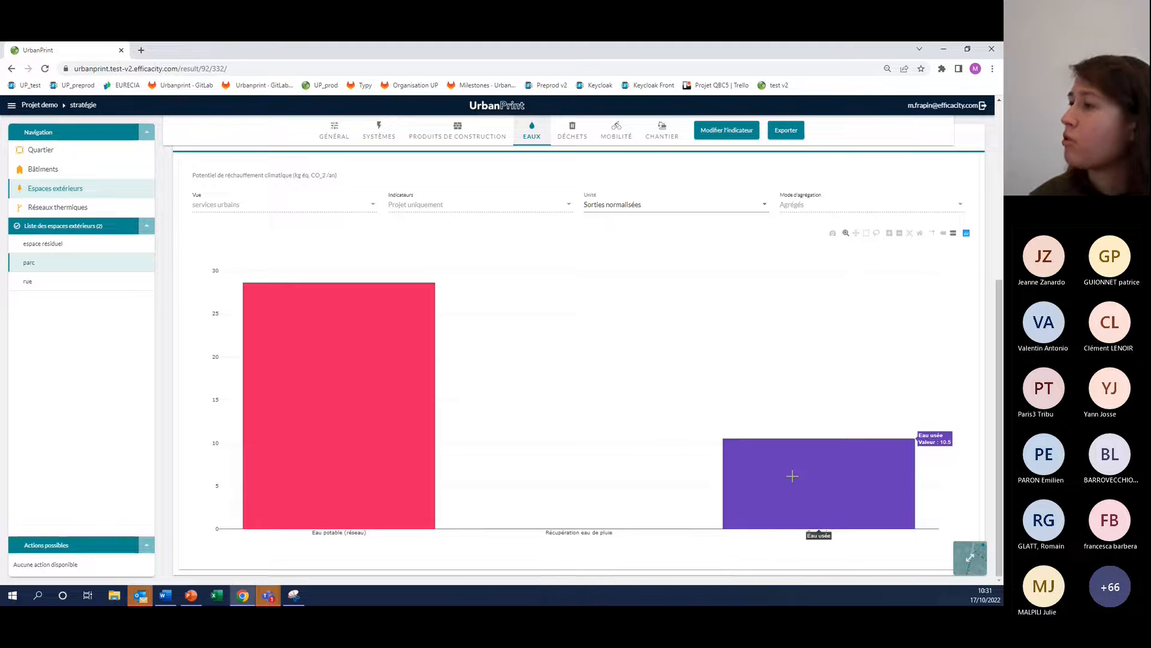
Open the results for the Réseaux thermiques
click(58, 208)
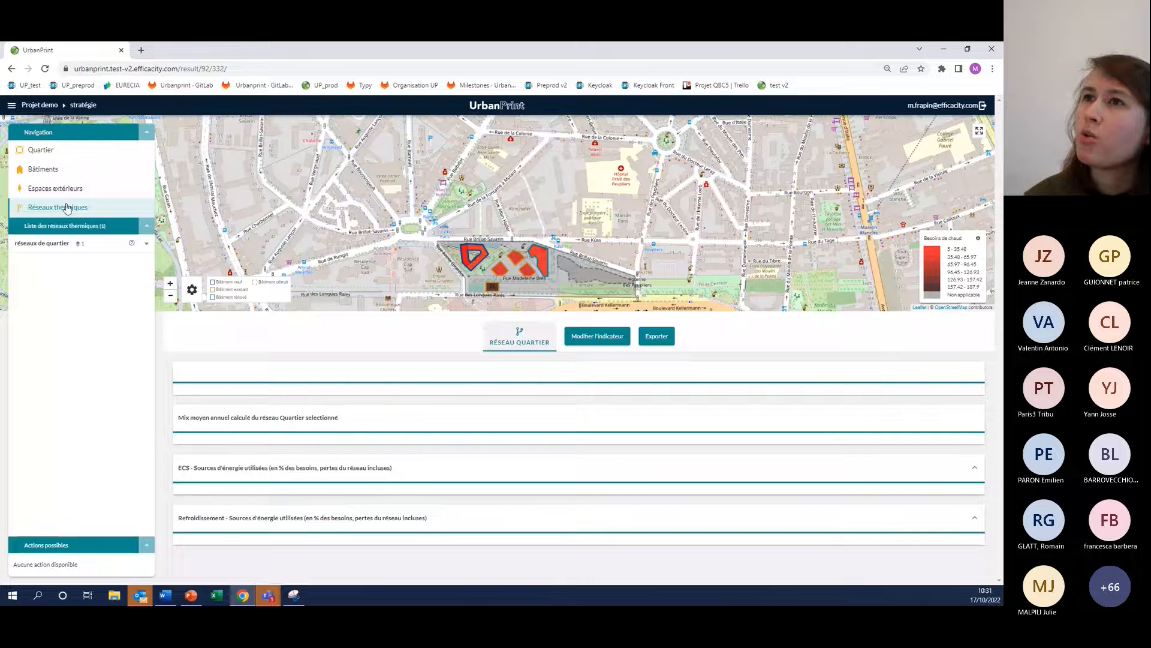
Open the boucle tempérée network's results and examine its losses, supplied energy, average mix, and ECS and cooling energy sources
click(40, 244)
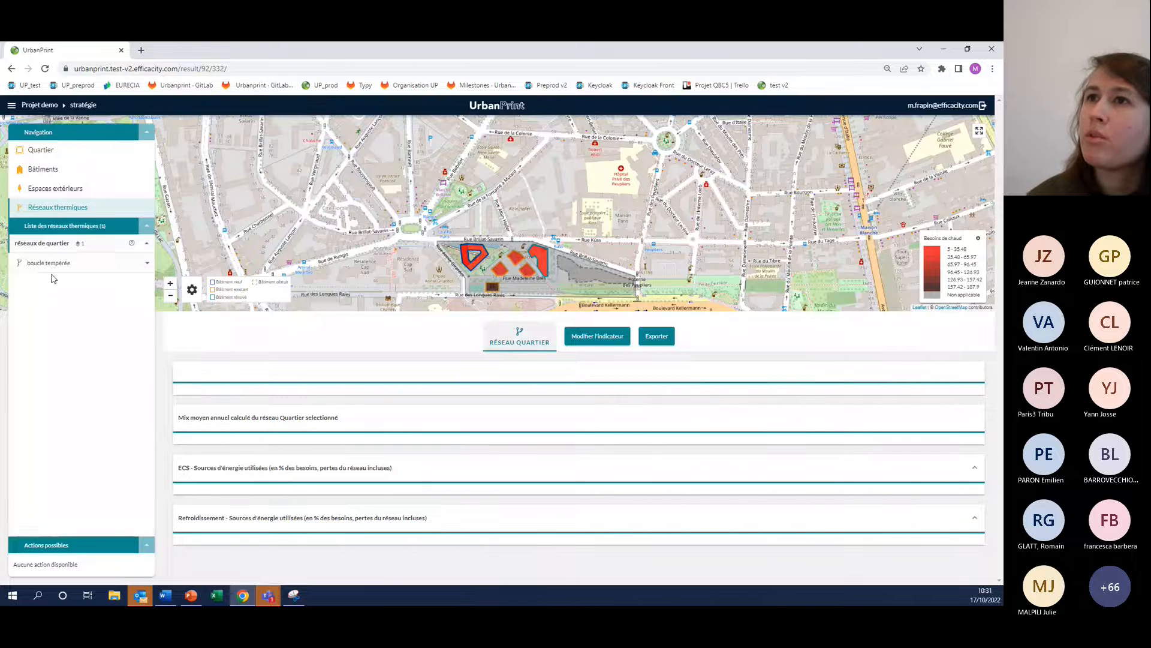
click(49, 266)
scroll(198, 450, down, 3)
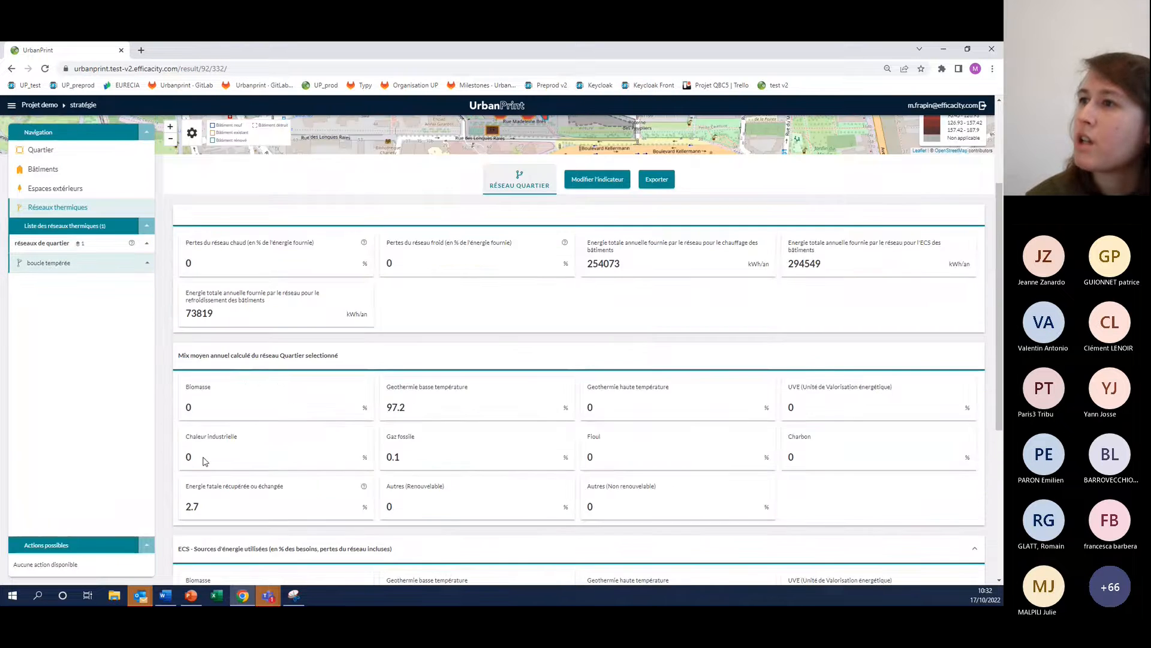
scroll(221, 285, down, 1)
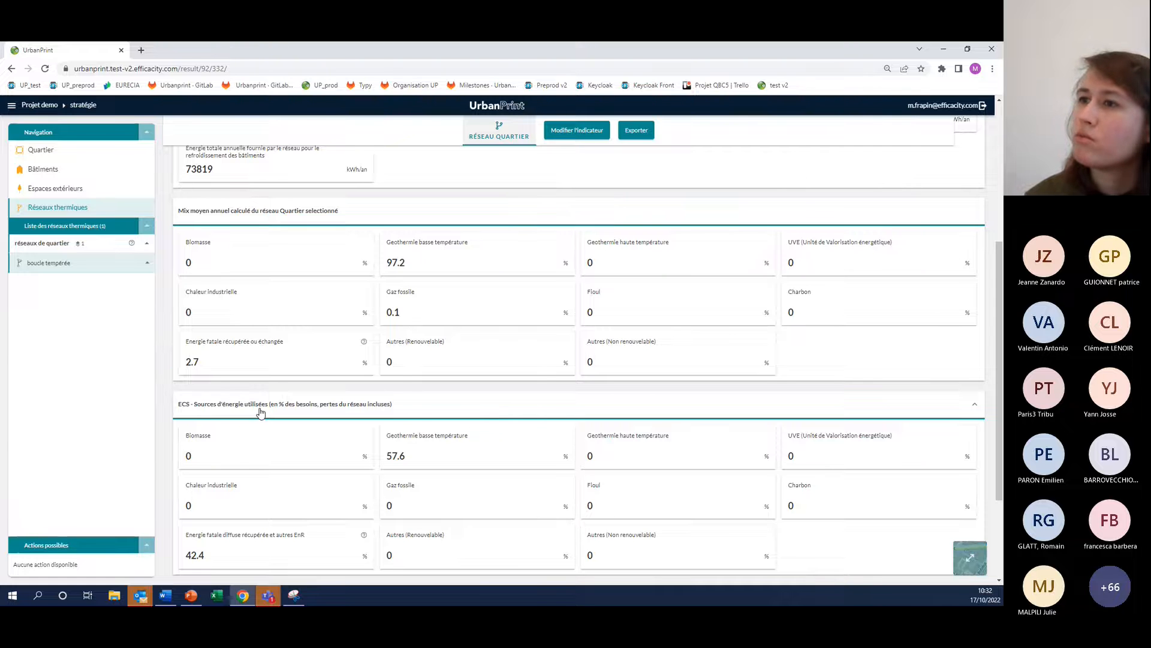
scroll(257, 408, down, 3)
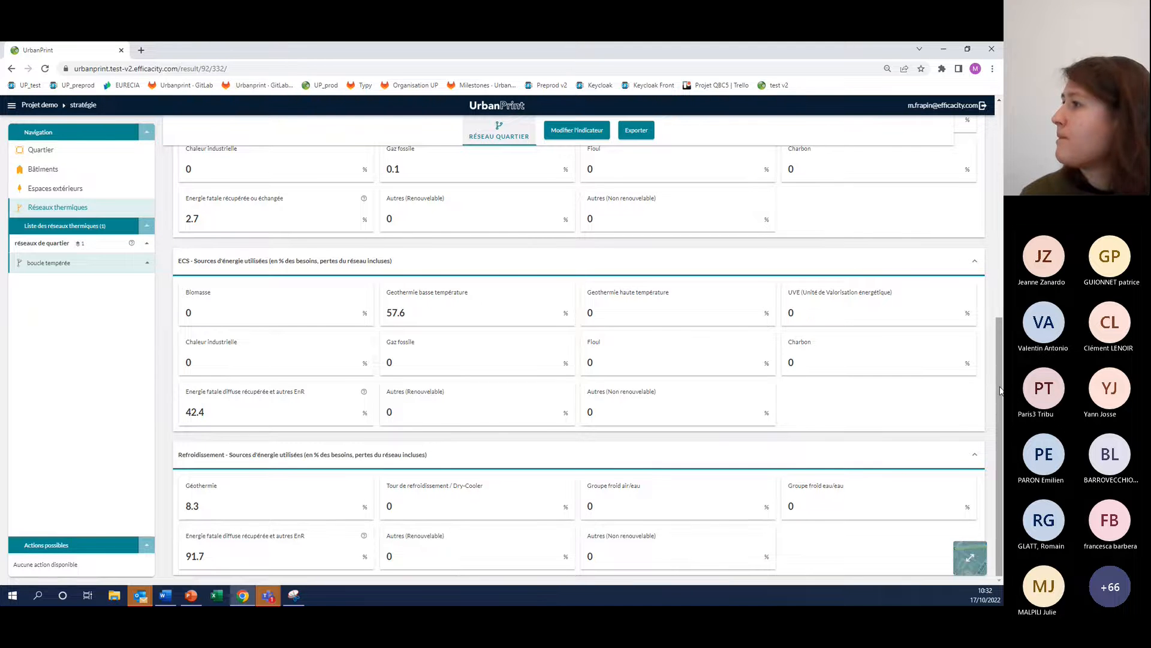
drag(999, 387, 942, 157)
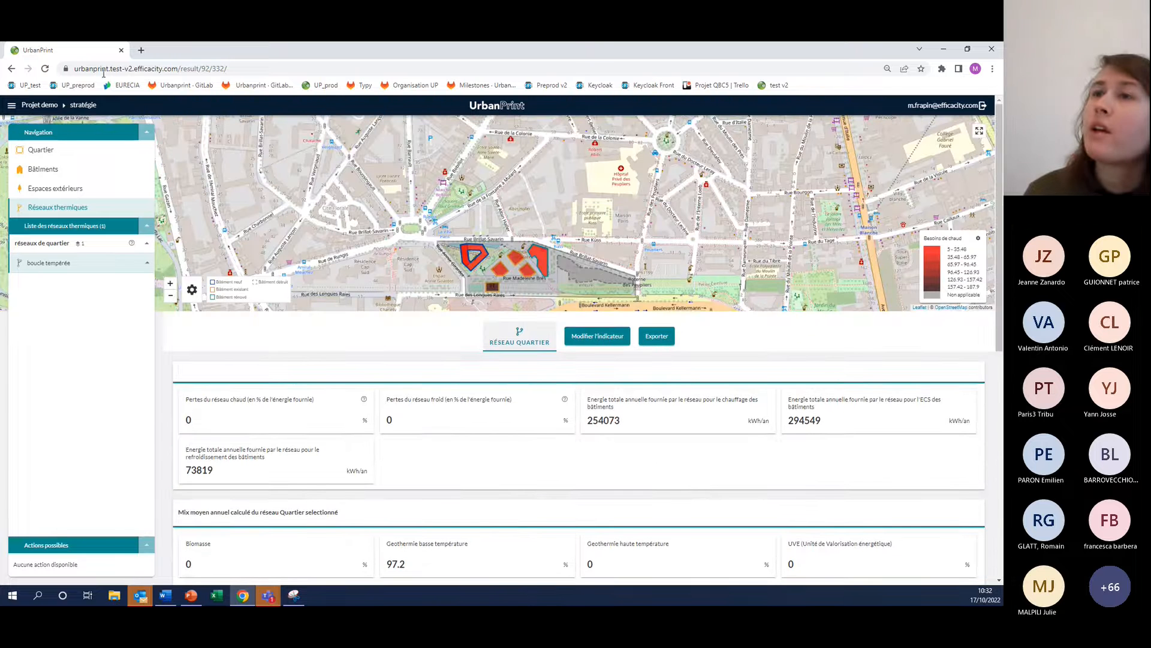
Return to the project and open the plan masse's stratégie in the Classique view
click(11, 105)
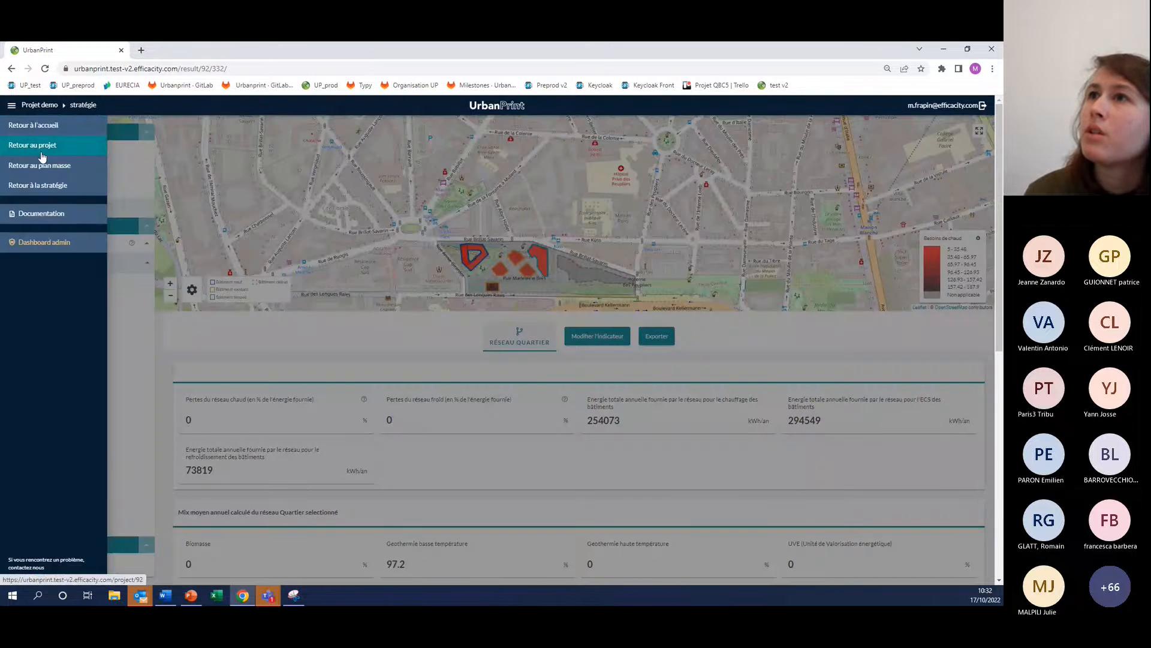
click(40, 150)
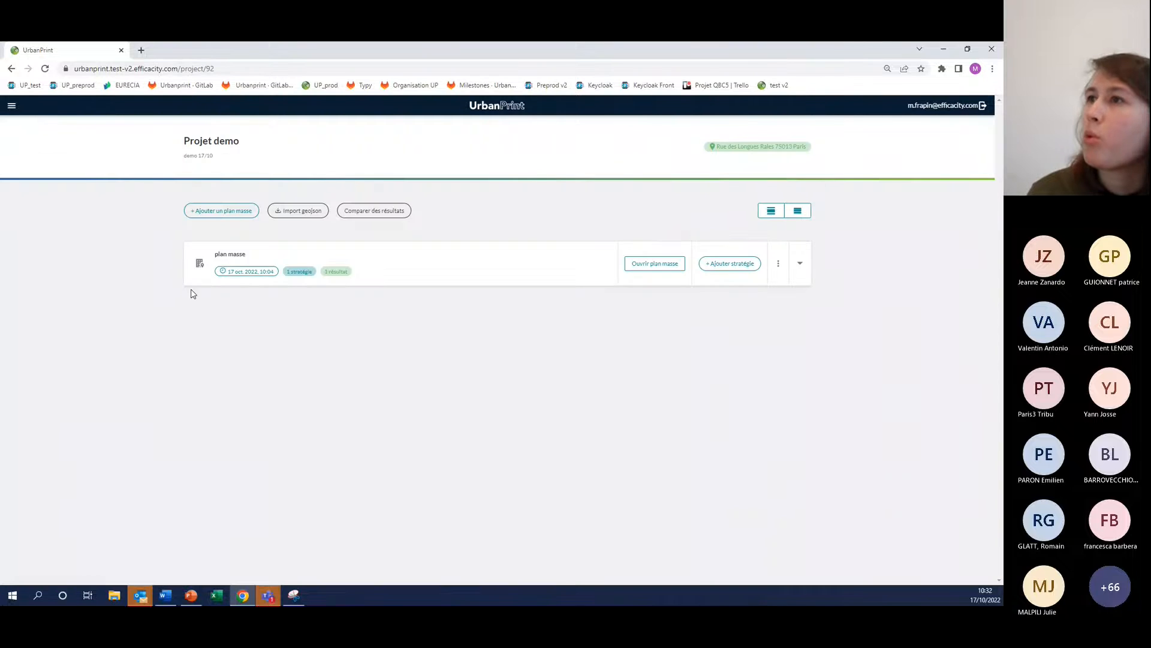
click(394, 267)
click(386, 361)
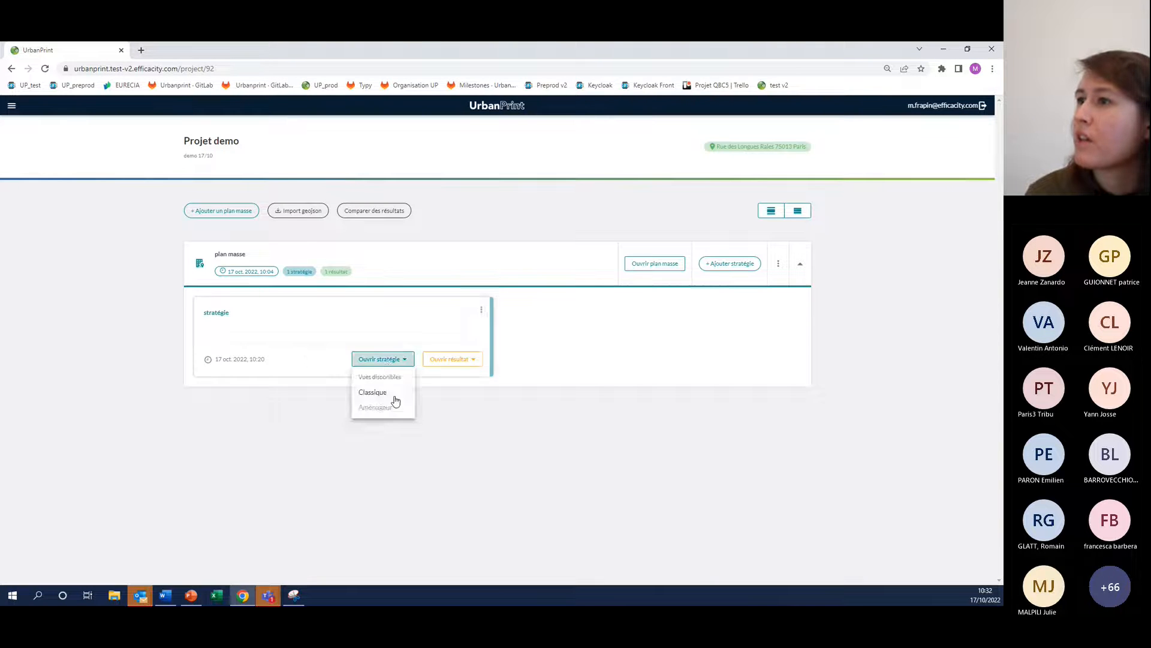
click(368, 390)
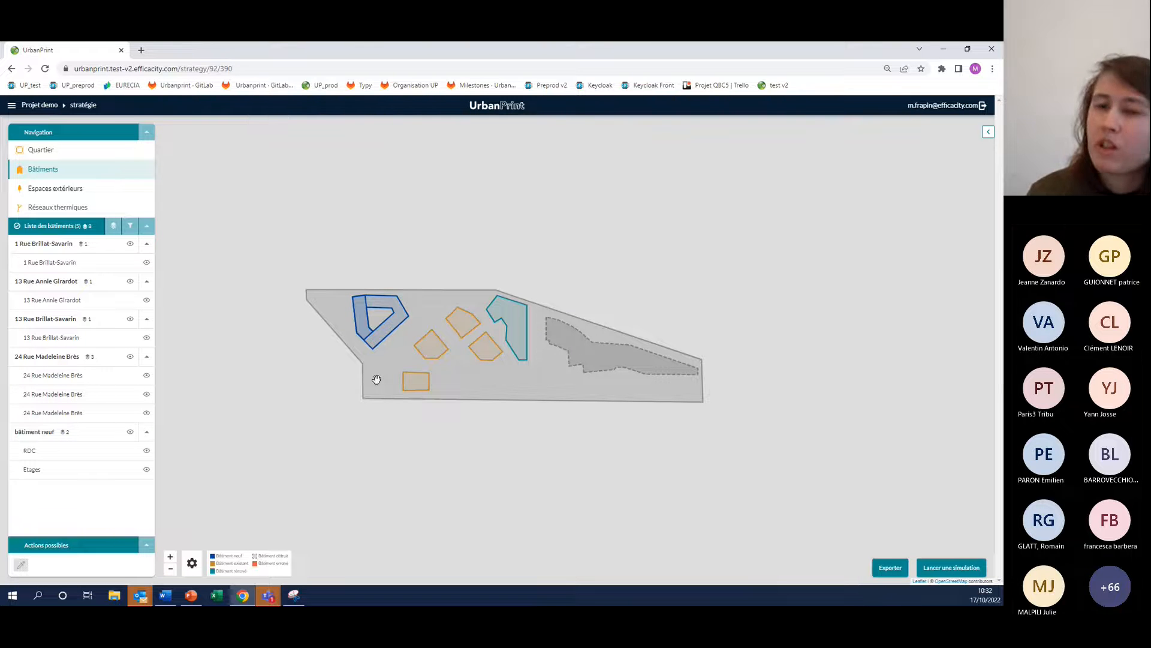
Open the Aide à la décision simulation settings and set Choix de rénovations des bâtiments existants to Non
click(976, 574)
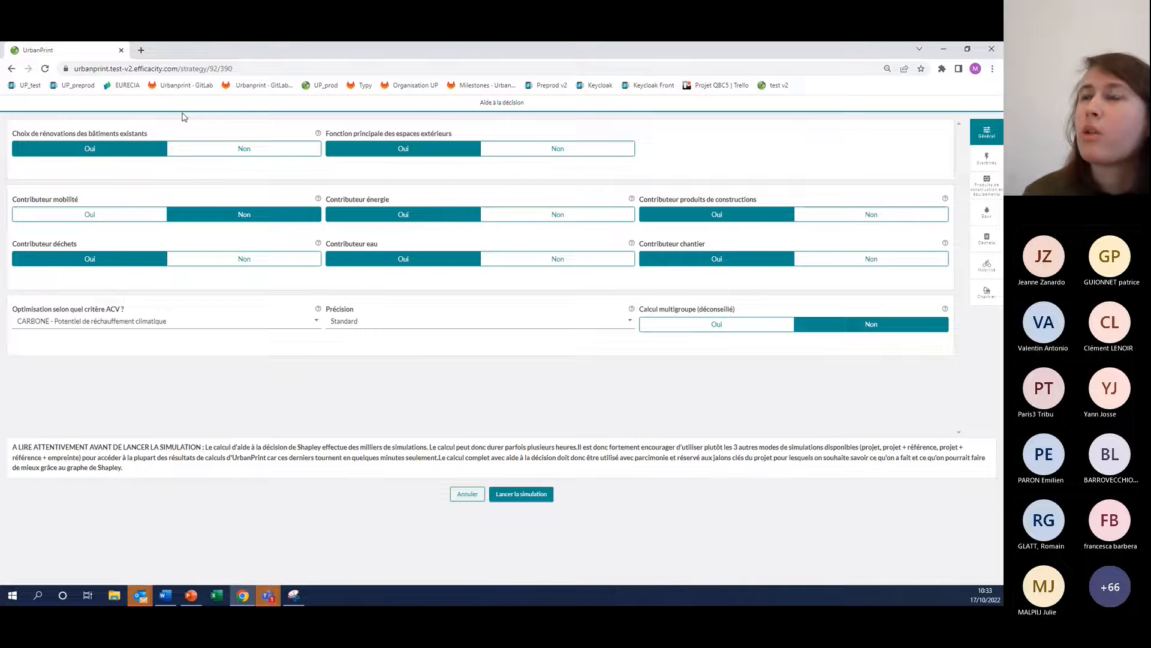
click(196, 150)
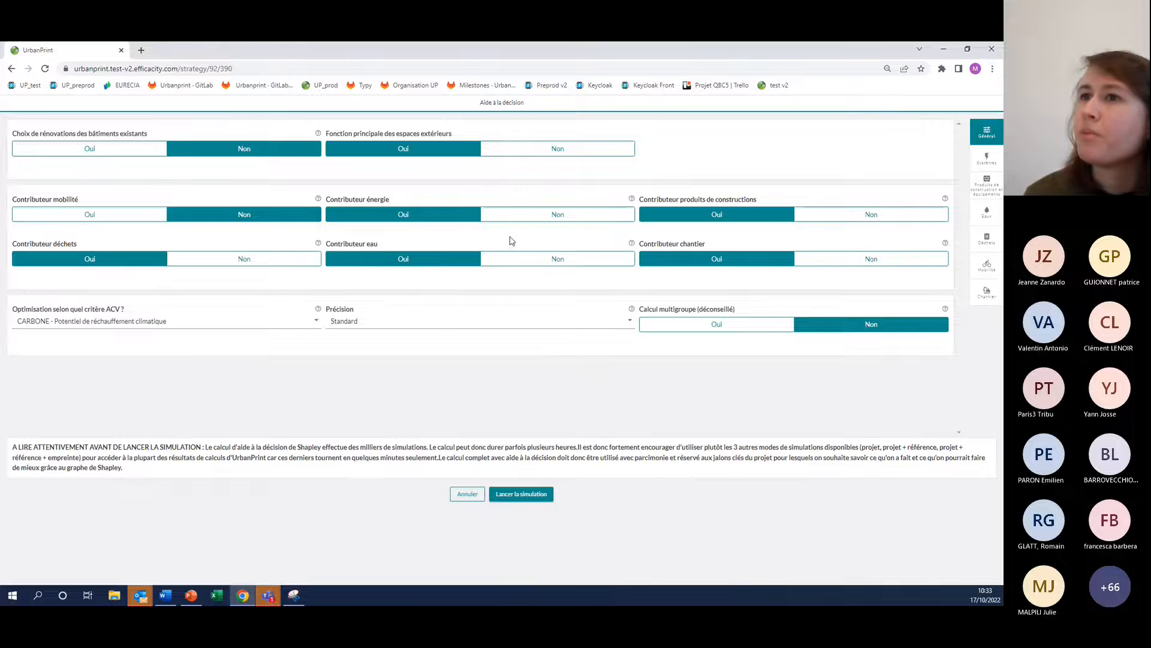
Review the available ACV optimisation criteria and precision options, and read the warning about launching the decision-support simulation
click(169, 329)
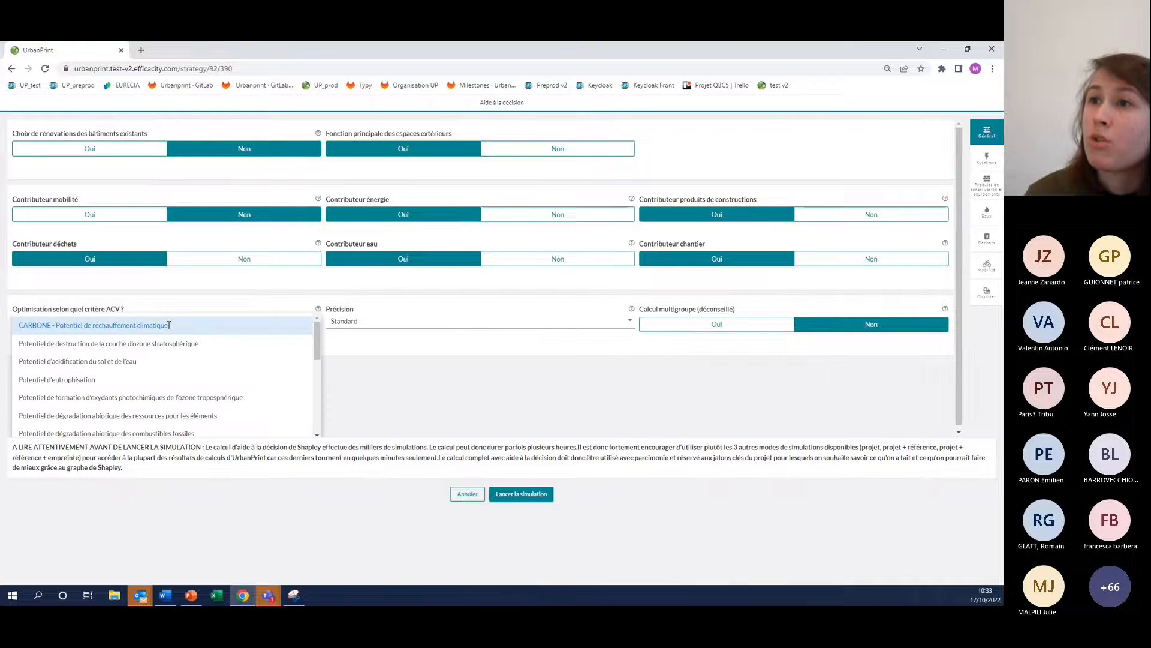
click(169, 325)
click(172, 323)
scroll(180, 376, down, 10)
drag(319, 398, 319, 334)
click(371, 368)
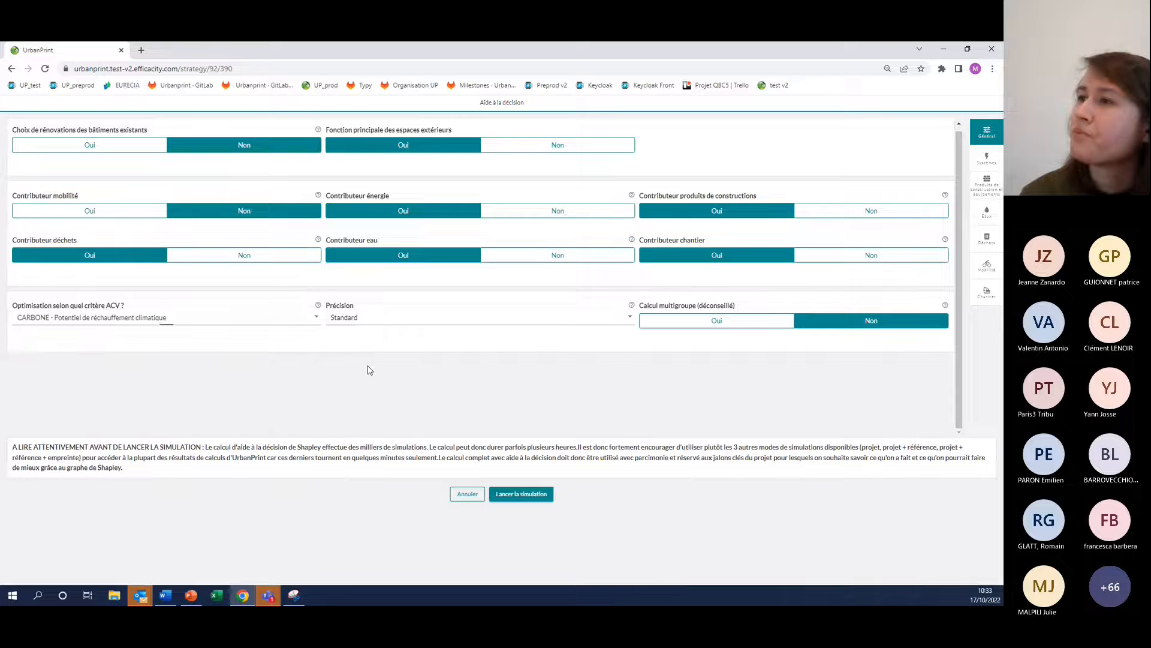
click(383, 322)
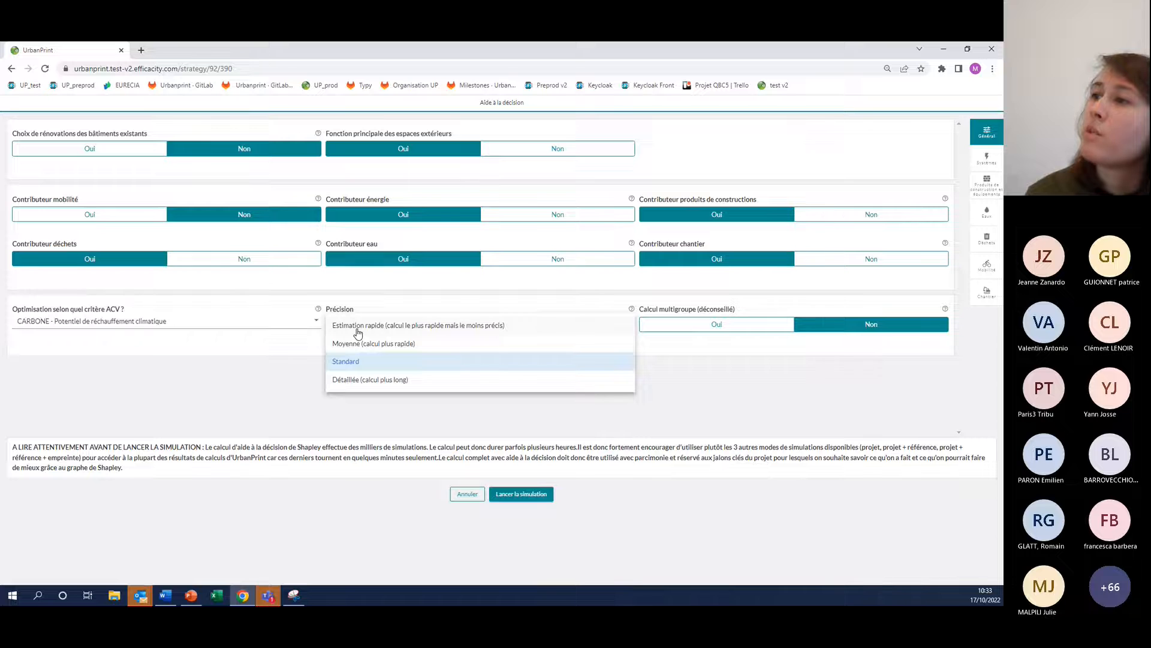
click(301, 388)
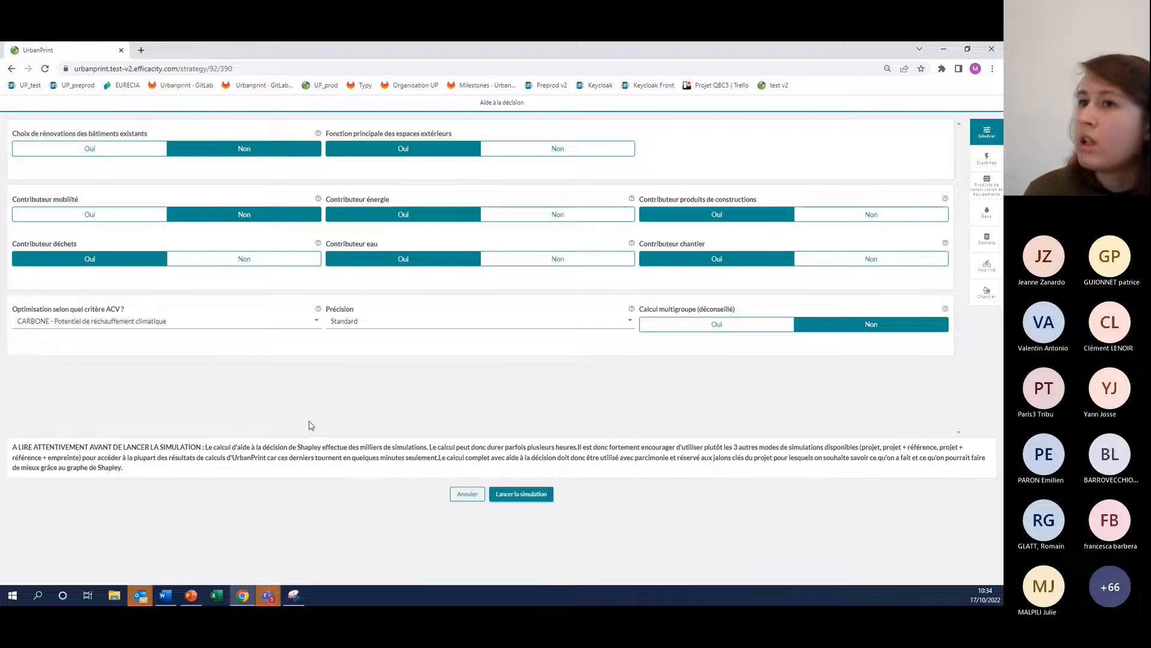
drag(41, 443, 239, 444)
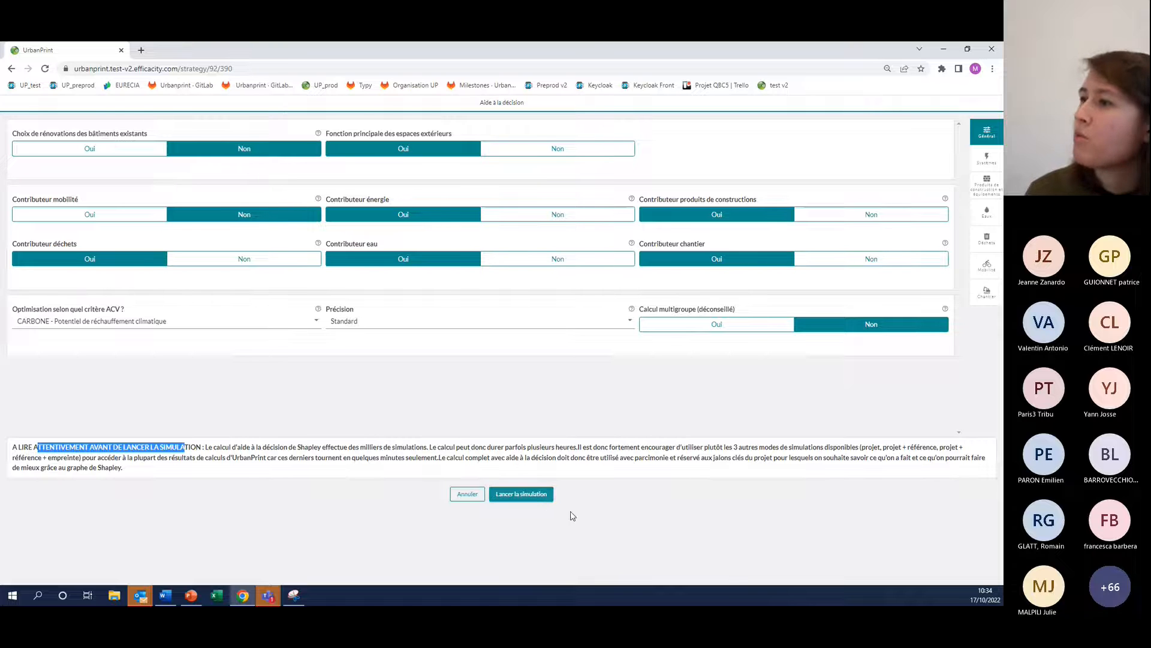
Leave the simulation settings without launching, return to the project list and open the Demo project described as Webinaire 17/10/22
click(12, 69)
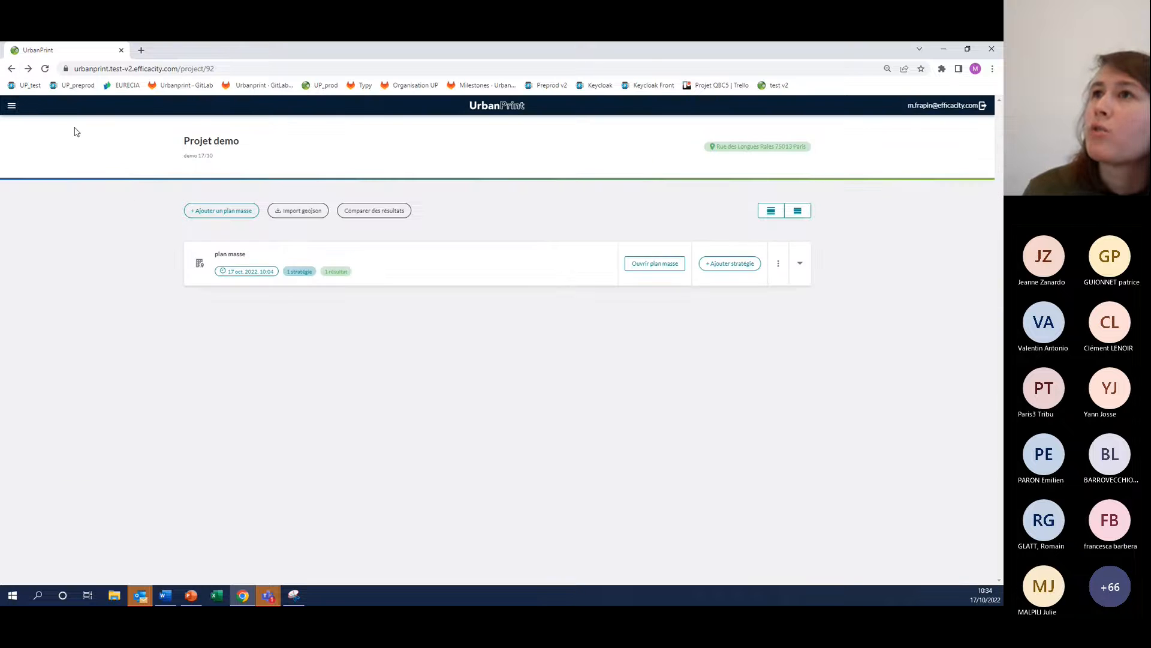
click(12, 106)
click(38, 125)
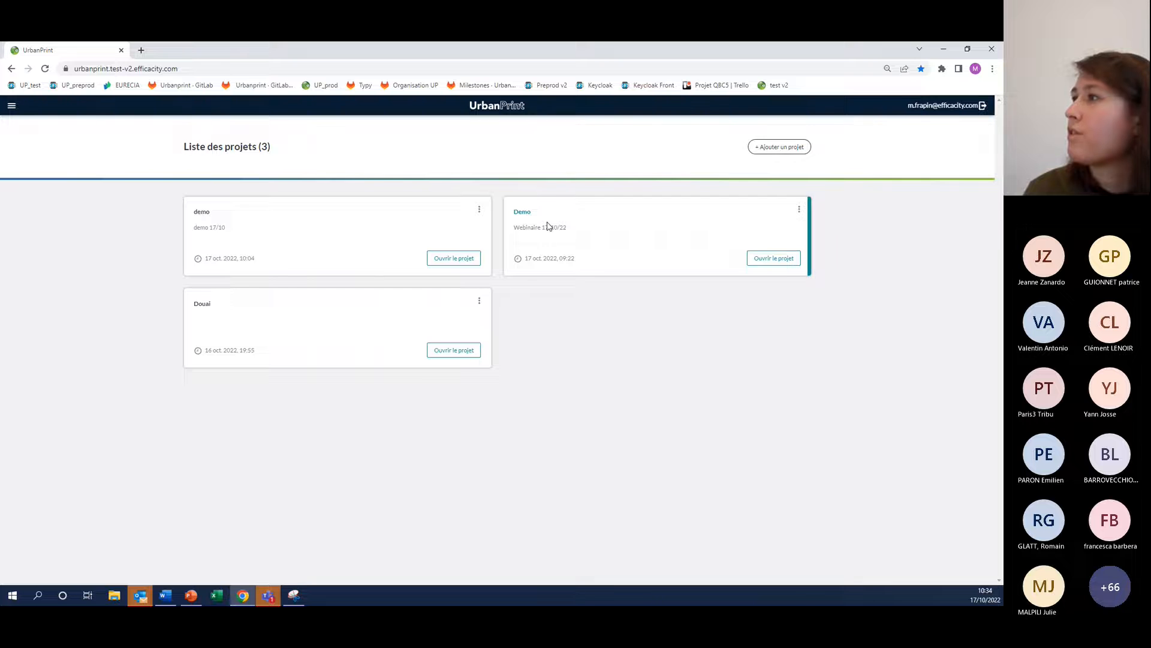
click(784, 259)
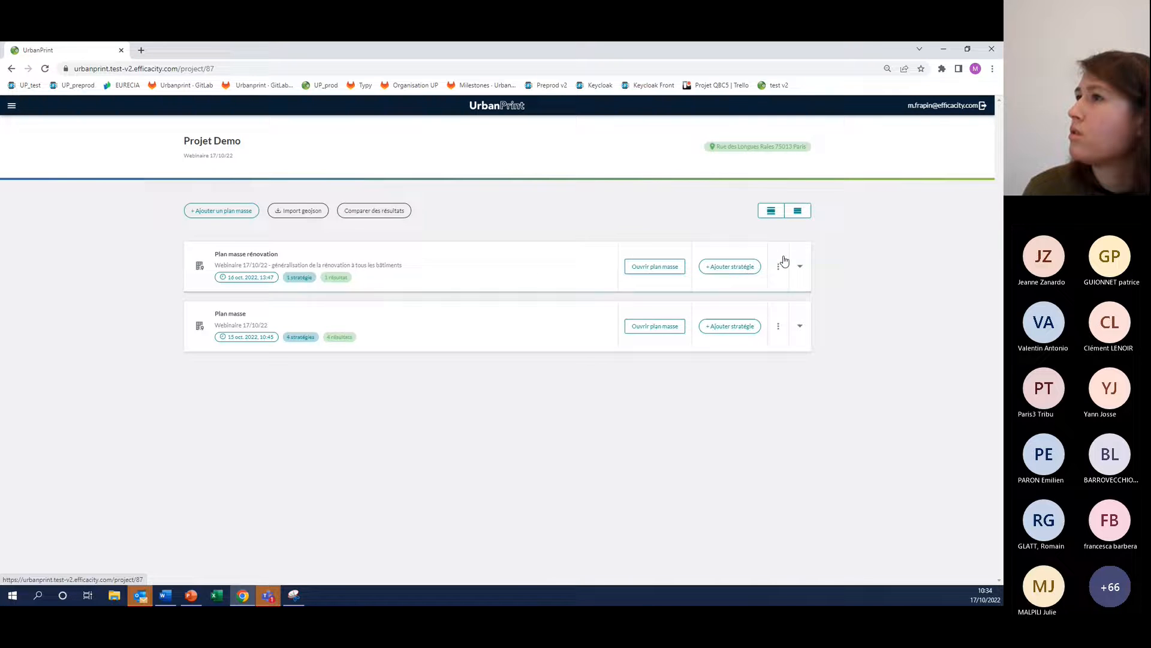
Expand Plan masse and open the Stratégie de base result in the Classique view
click(233, 317)
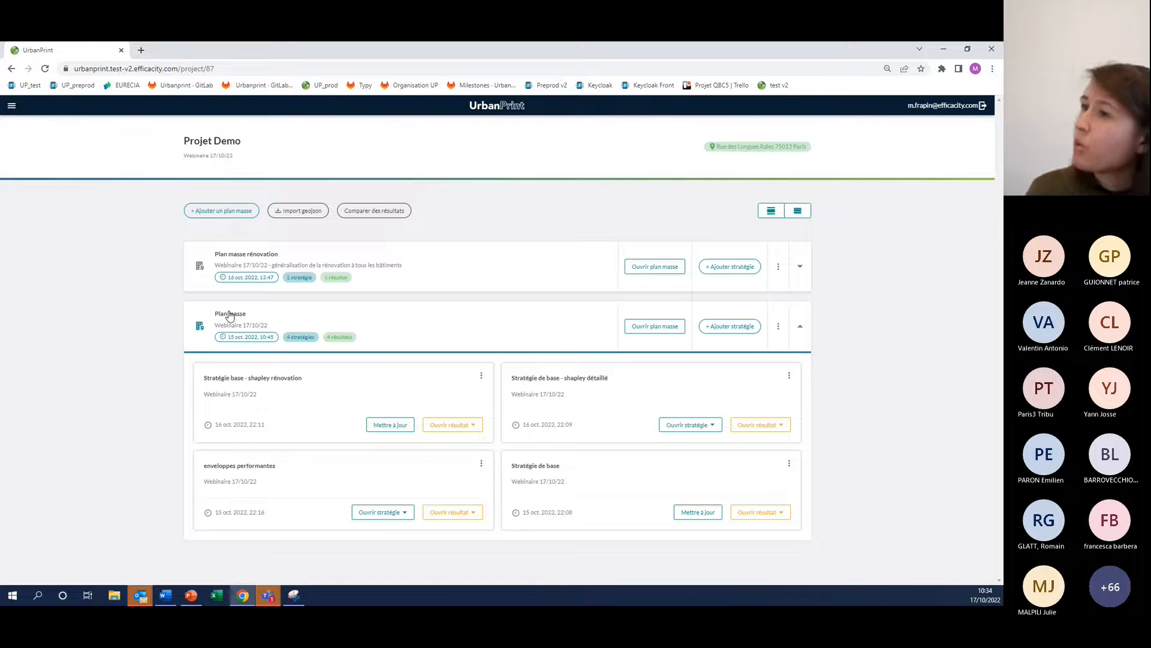
click(755, 511)
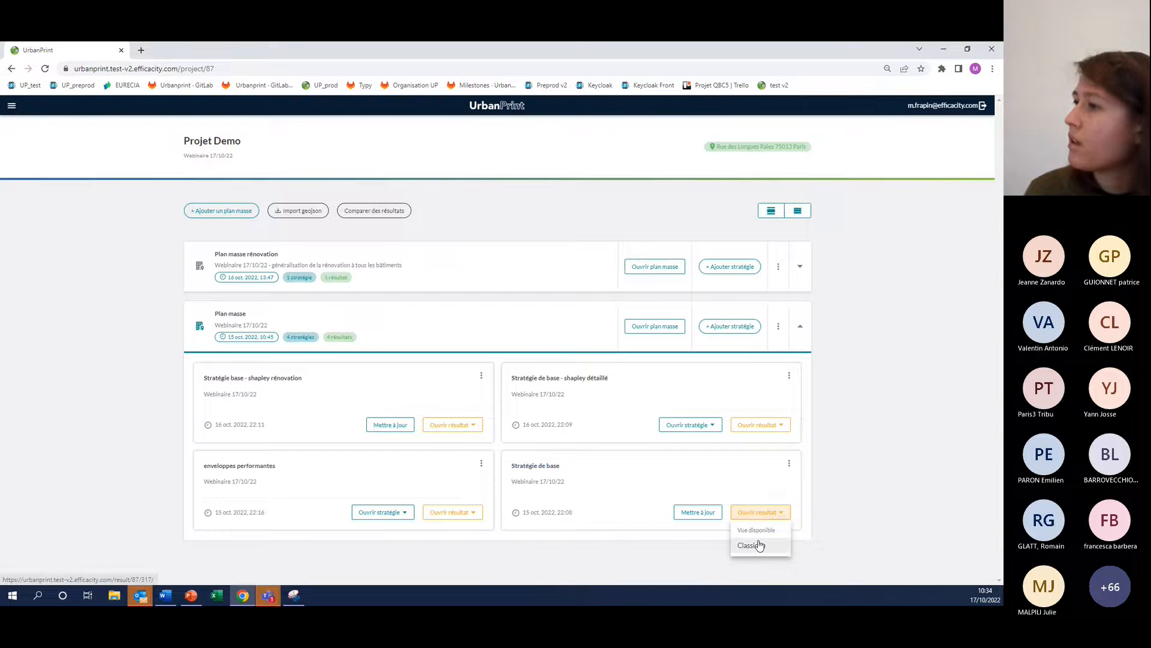
click(759, 545)
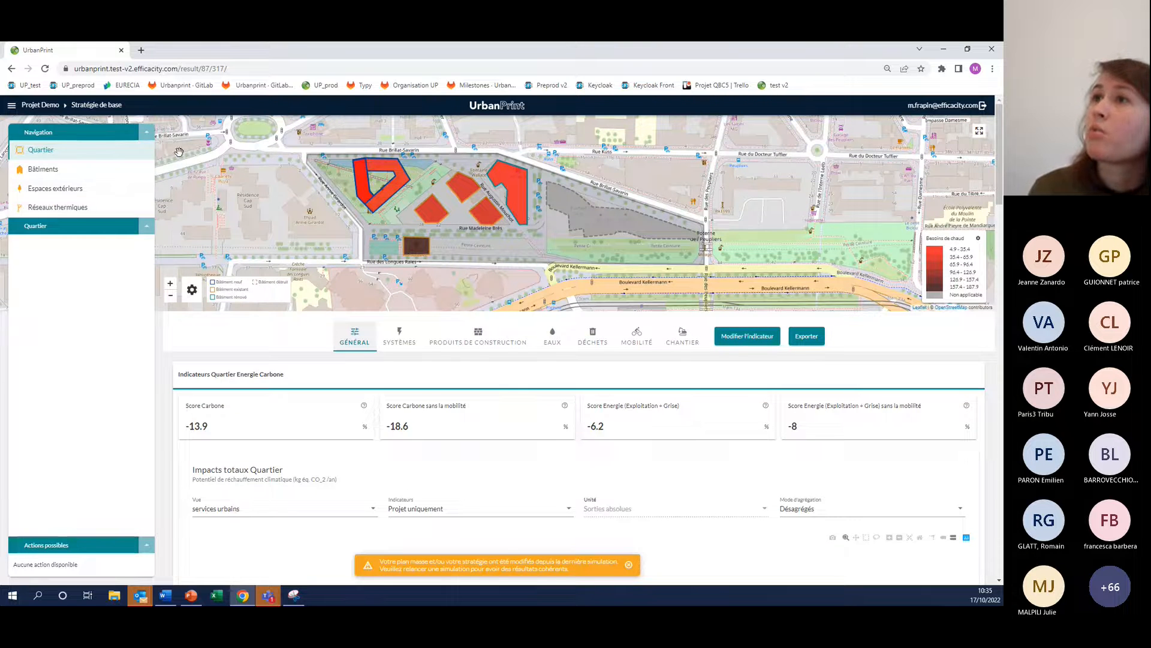
Examine the district's energy and carbon scores, total impacts chart, and the Aide à la décision indicators with the detailed Shapley diagram
scroll(217, 166, down, 1)
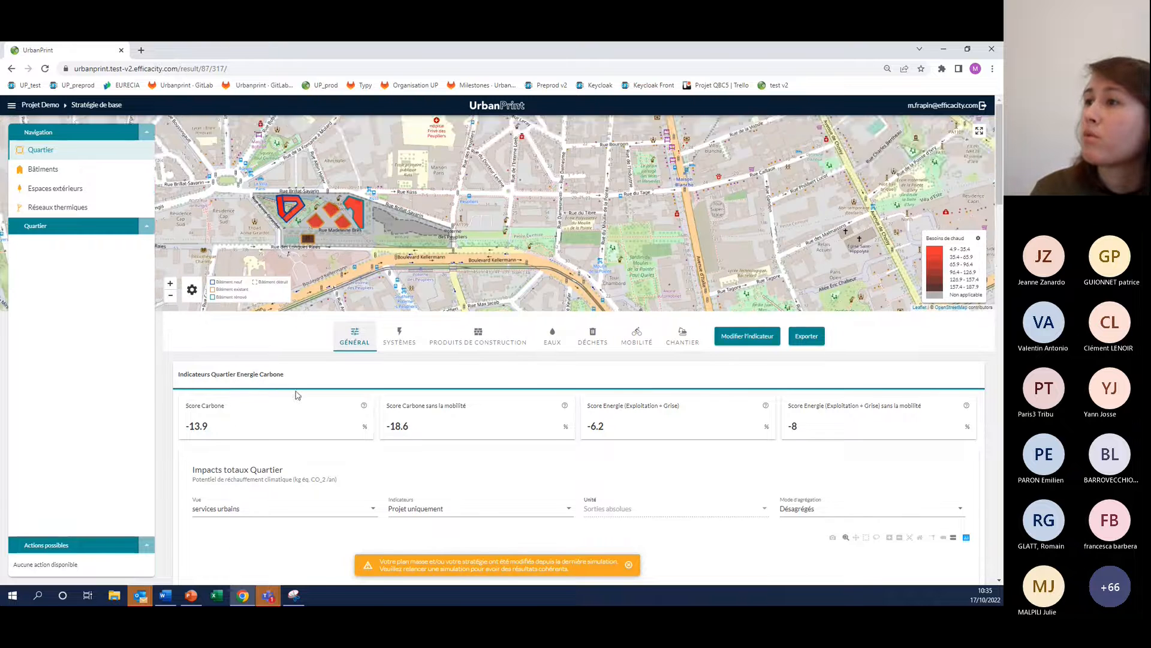
scroll(281, 360, down, 1)
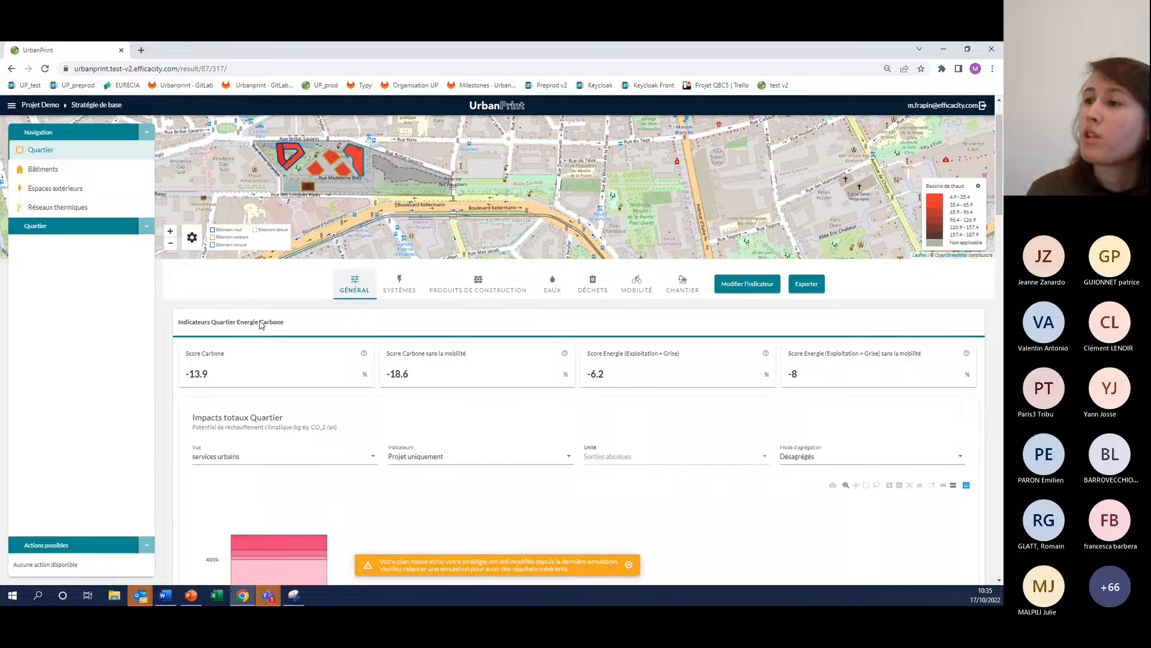
scroll(262, 325, down, 10)
scroll(314, 288, up, 7)
scroll(281, 240, down, 4)
scroll(237, 329, up, 4)
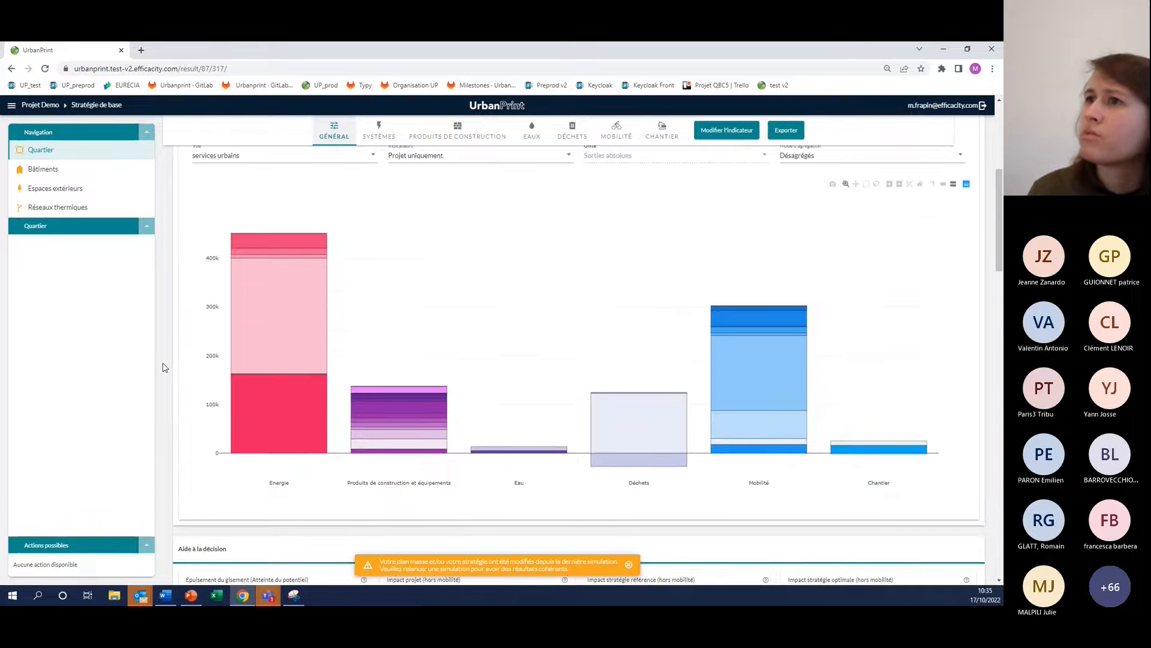
scroll(165, 368, down, 4)
scroll(200, 286, down, 3)
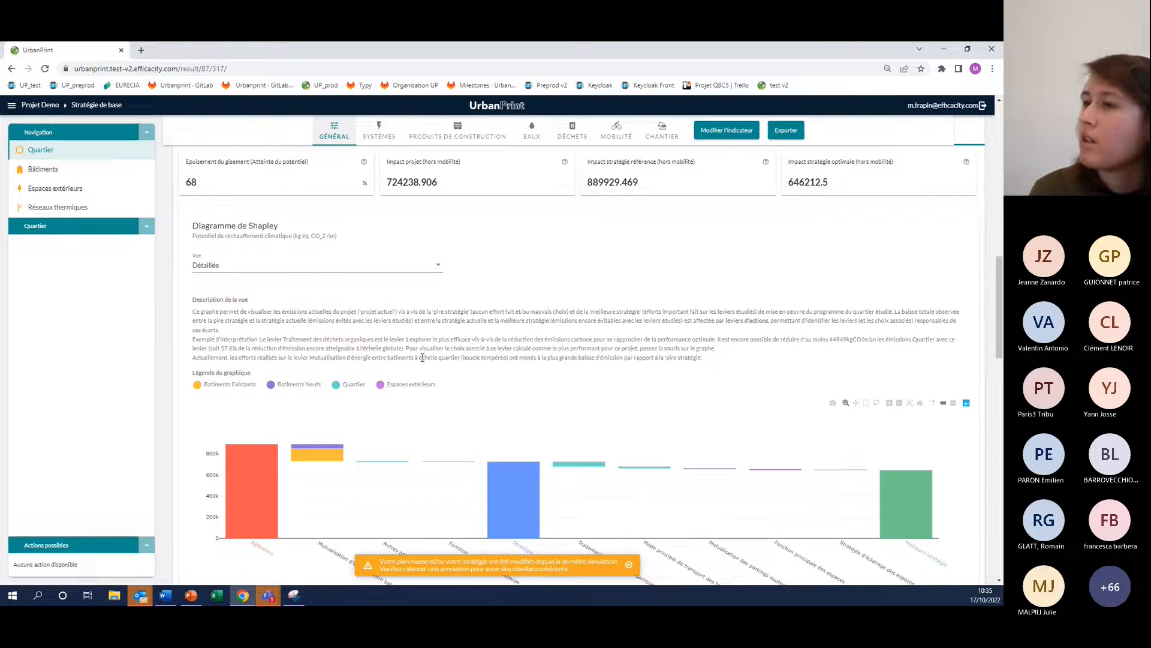
scroll(426, 401, down, 1)
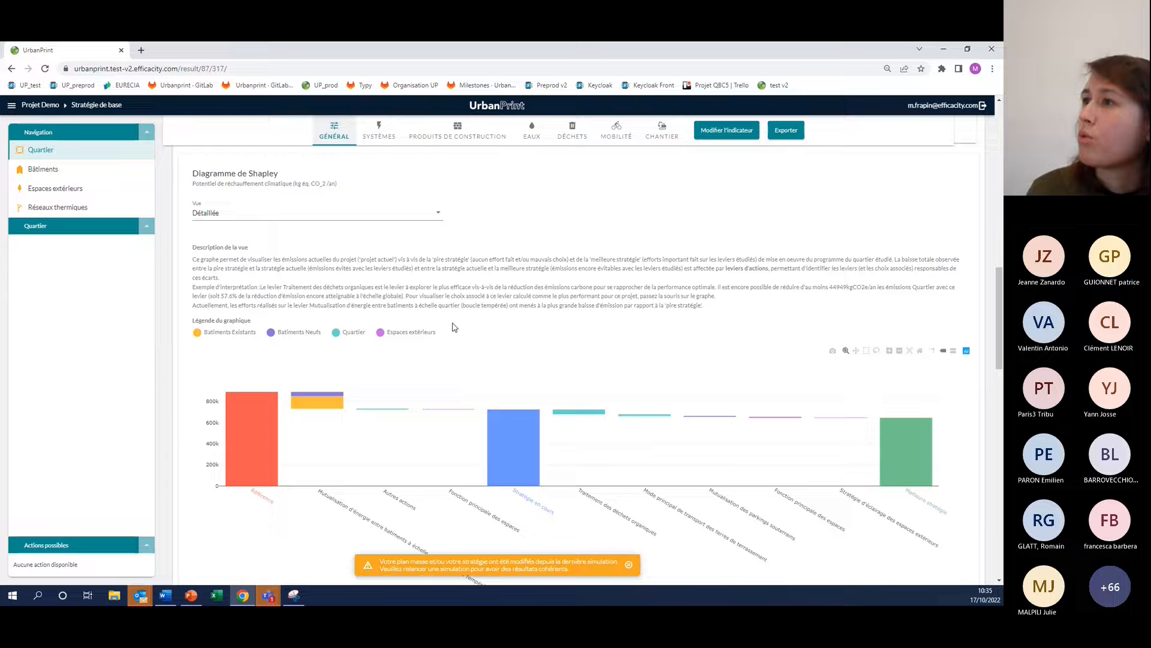
Switch the Diagramme de Shapley to the Famille d'action view and inspect its levers, including Déchets du quartier
click(437, 213)
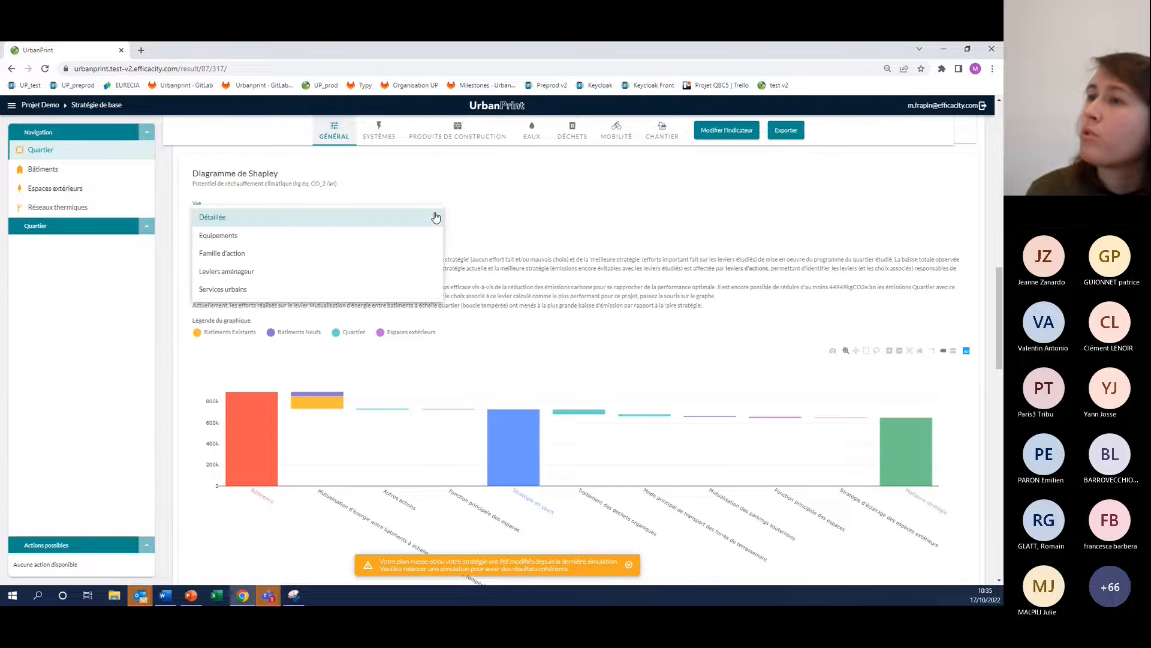
click(229, 258)
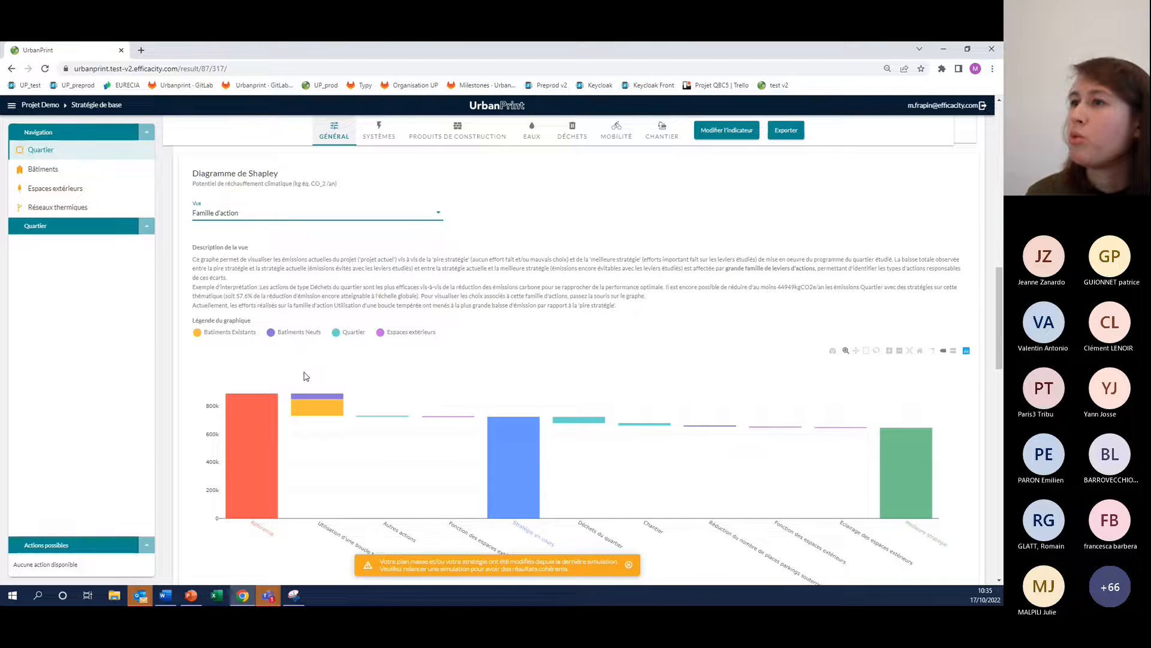
scroll(303, 376, down, 1)
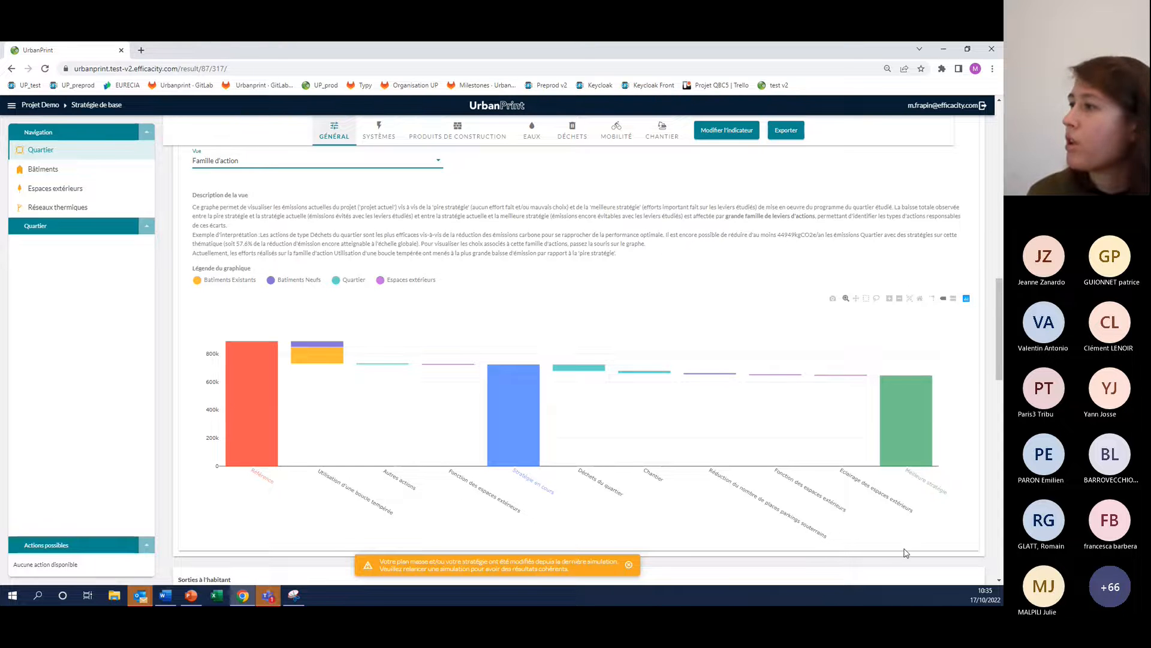
mouse_move(333, 359)
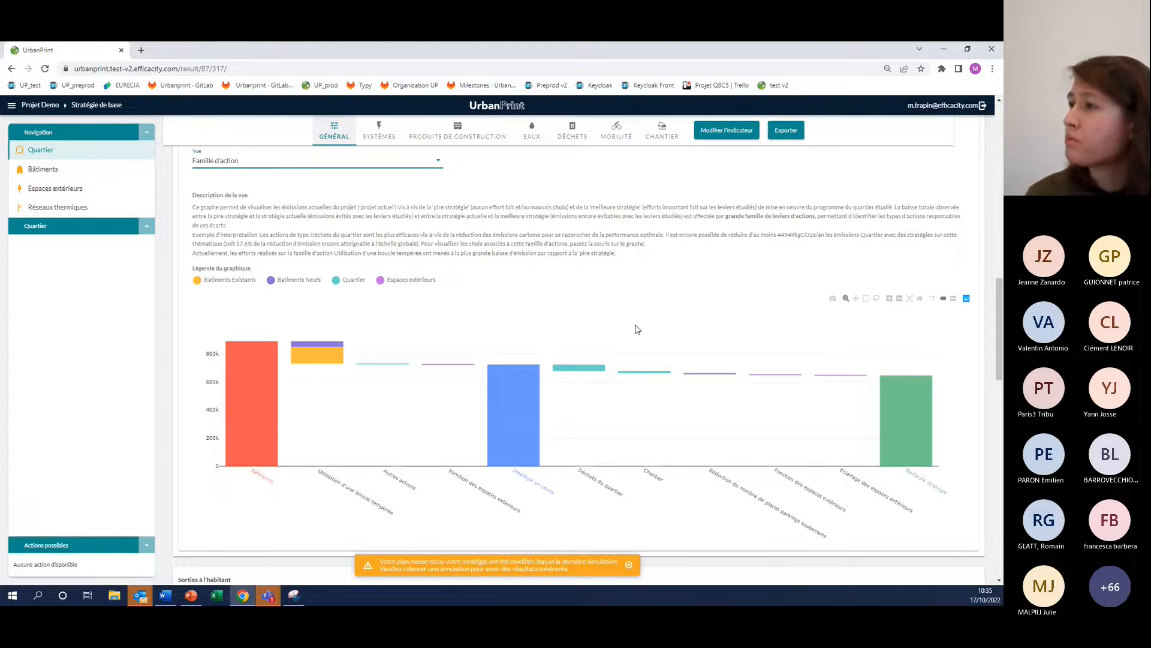
mouse_move(583, 364)
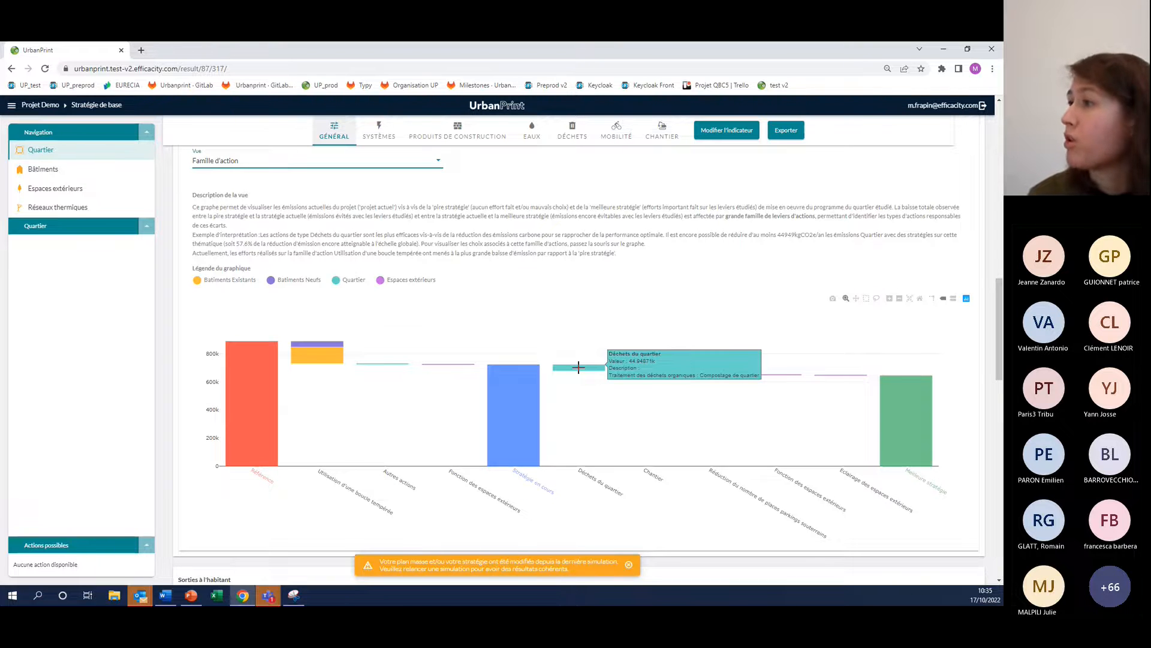
mouse_move(625, 371)
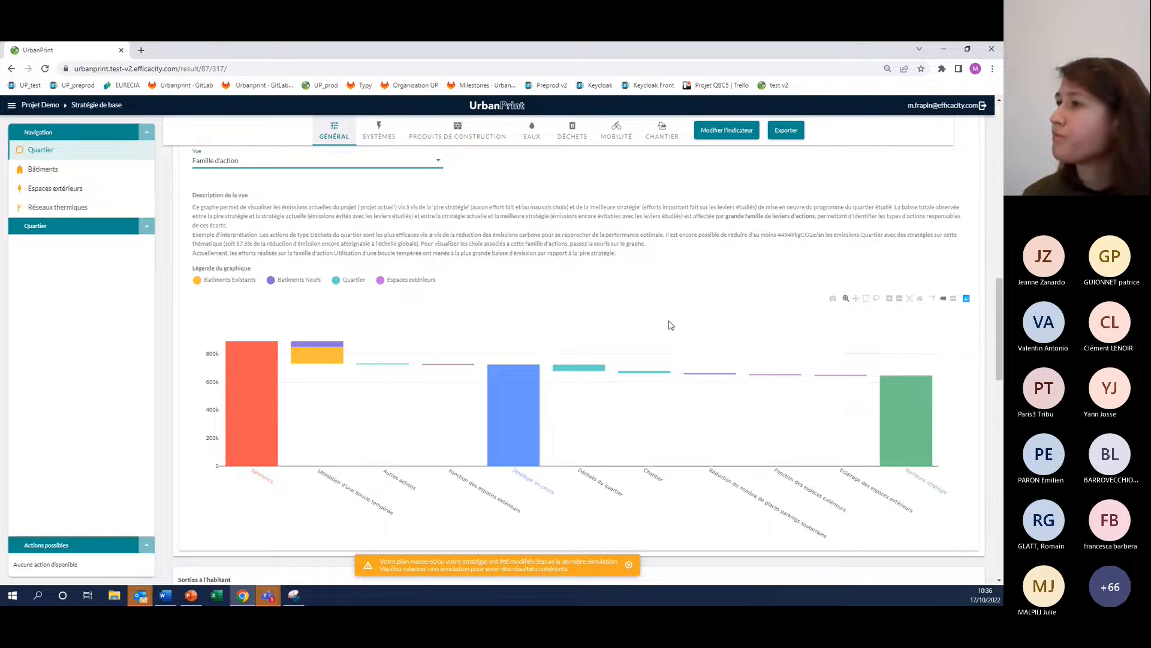
scroll(496, 271, down, 1)
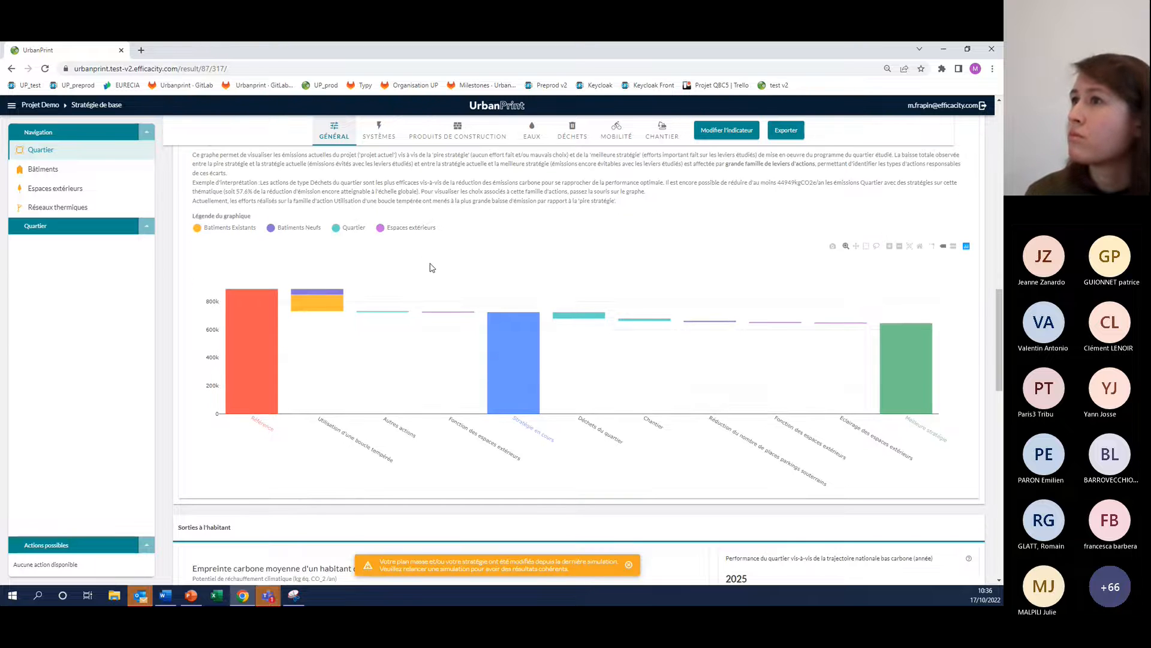
scroll(411, 257, down, 1)
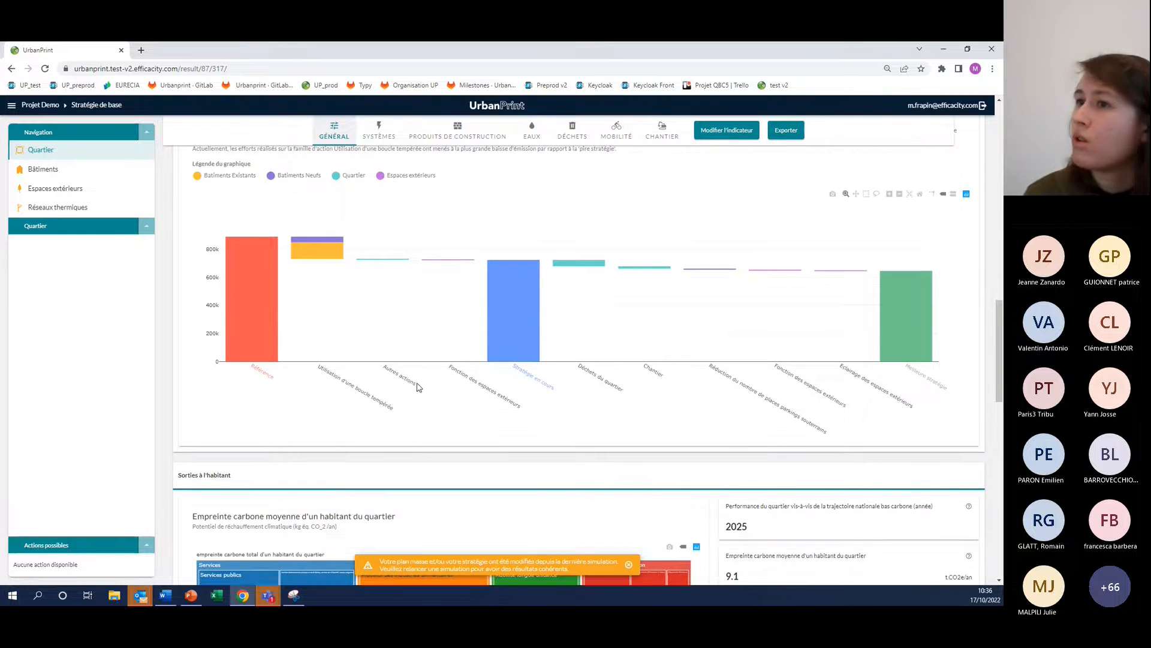
Examine the Sorties à l'habitant section and its Empreinte carbone moyenne treemap, drilling into the Alimentation category and back out
scroll(423, 389, down, 1)
scroll(429, 388, up, 1)
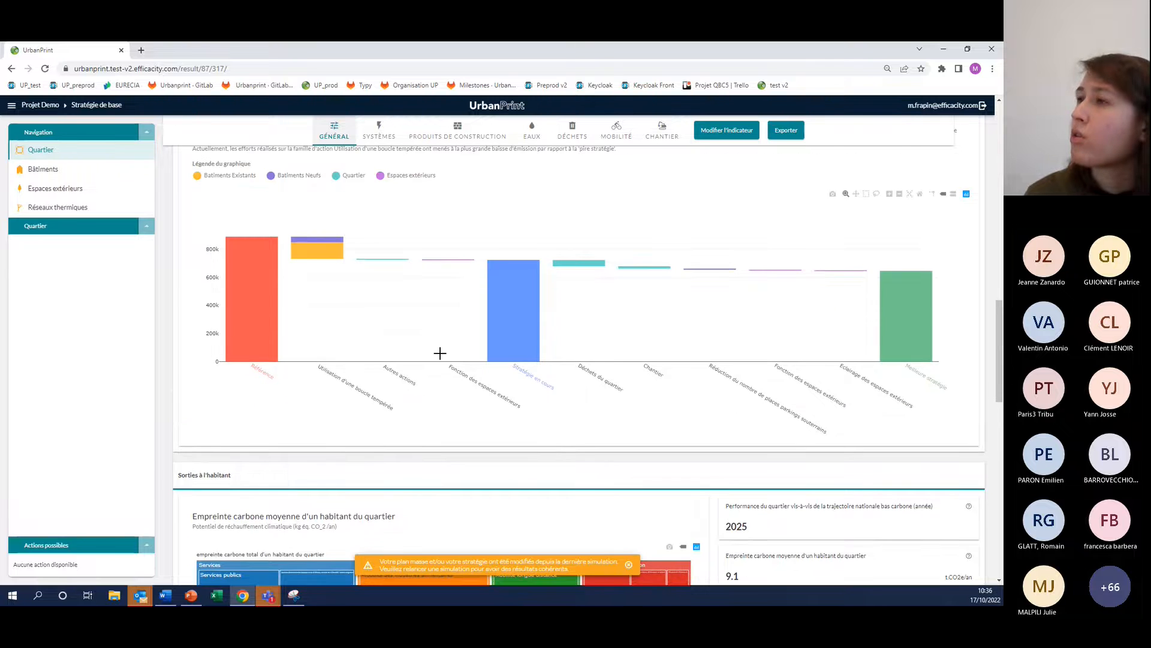
scroll(447, 404, down, 1)
scroll(450, 407, down, 1)
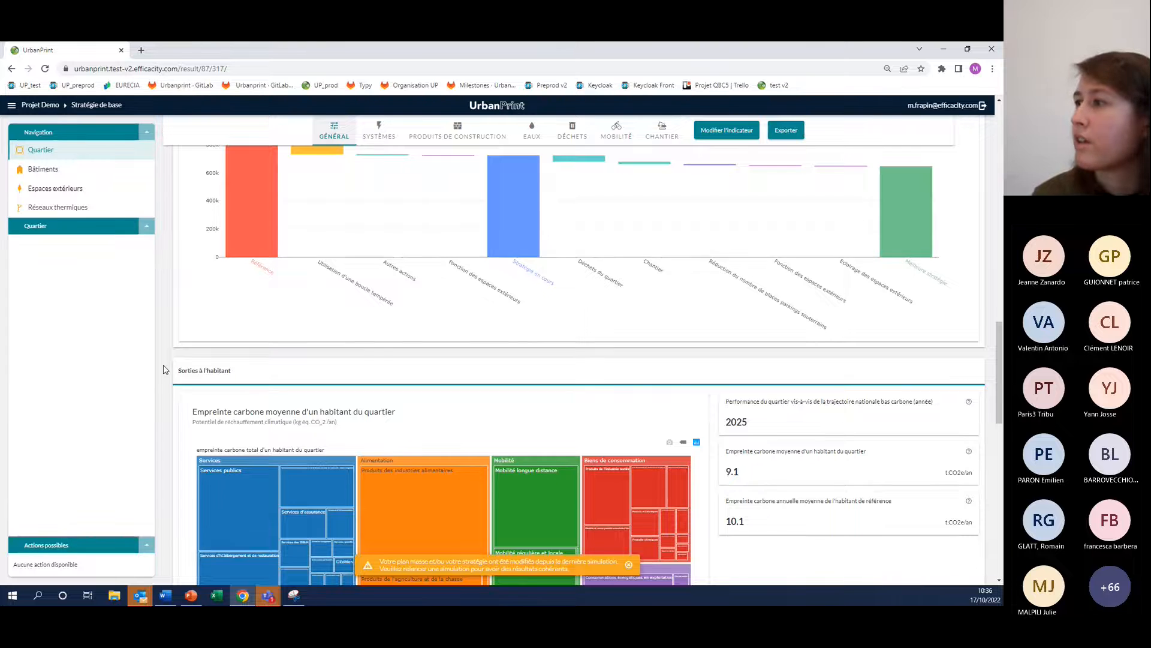
scroll(203, 354, down, 2)
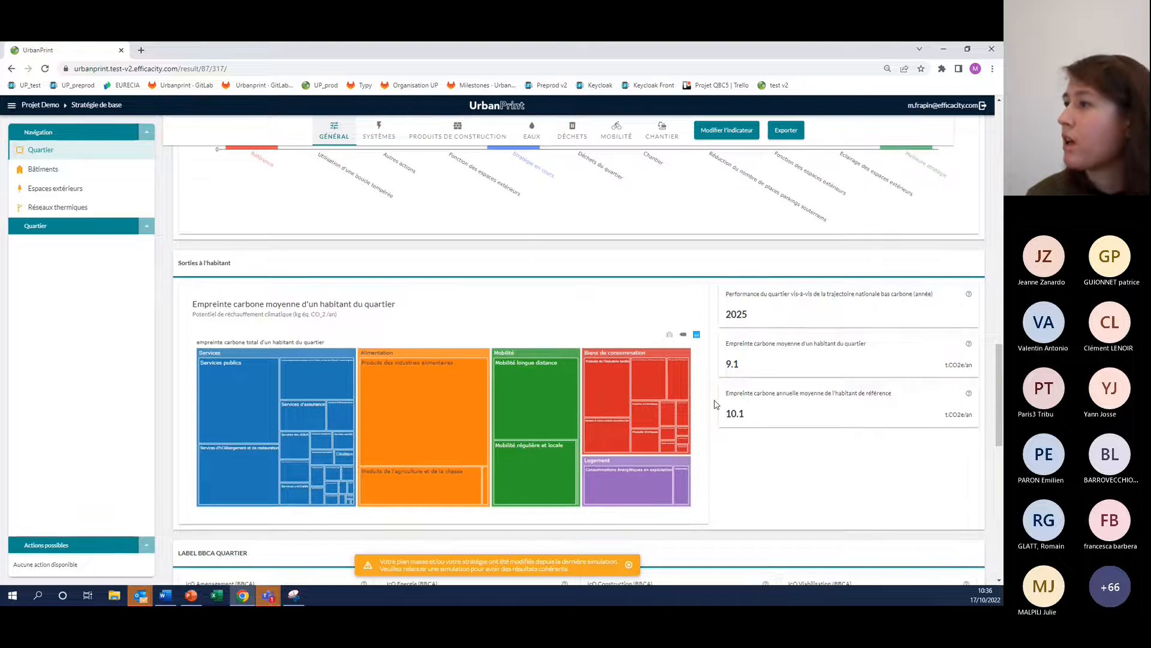
scroll(720, 387, down, 1)
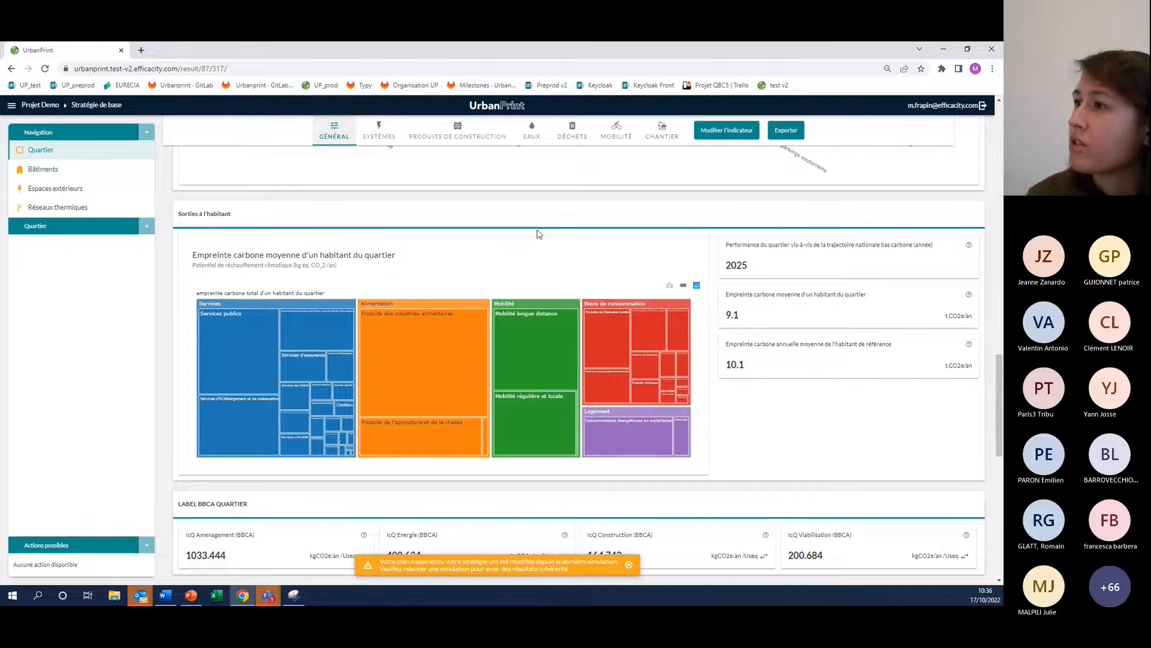
mouse_move(546, 439)
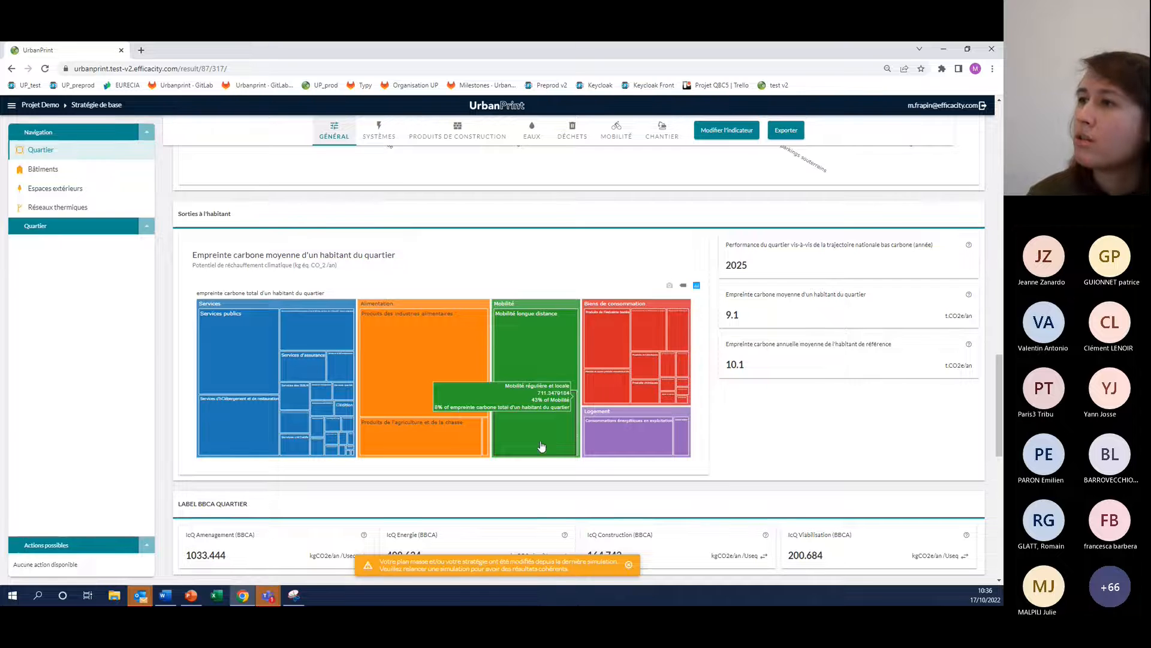
mouse_move(366, 315)
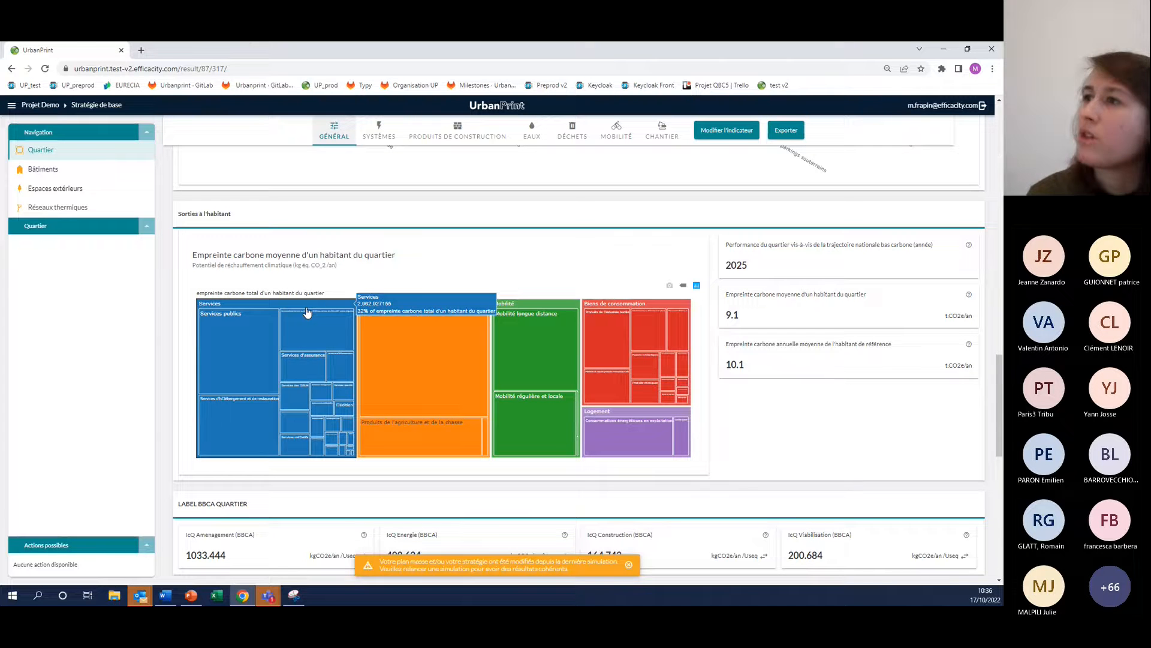
click(399, 306)
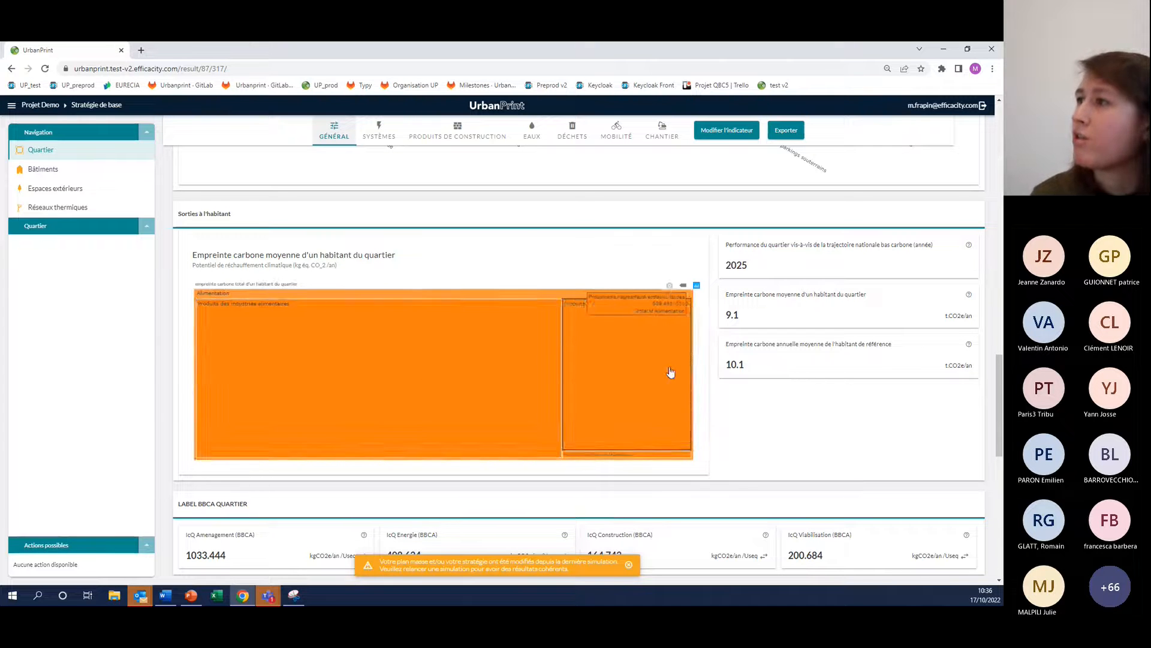
click(301, 296)
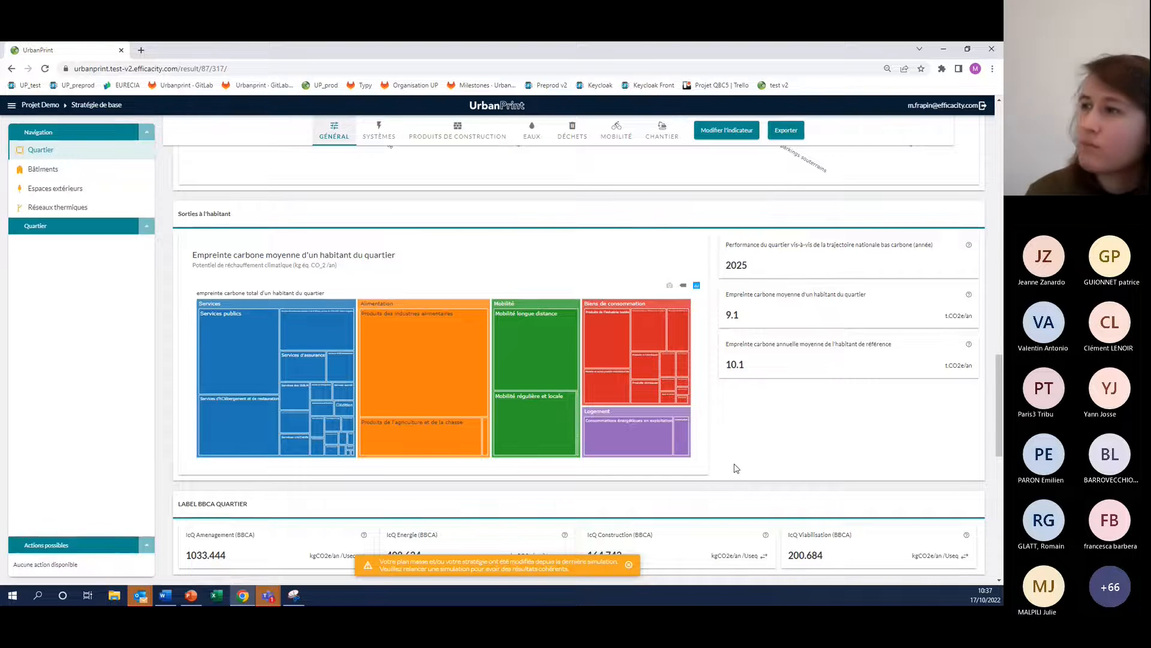
scroll(712, 424, up, 1)
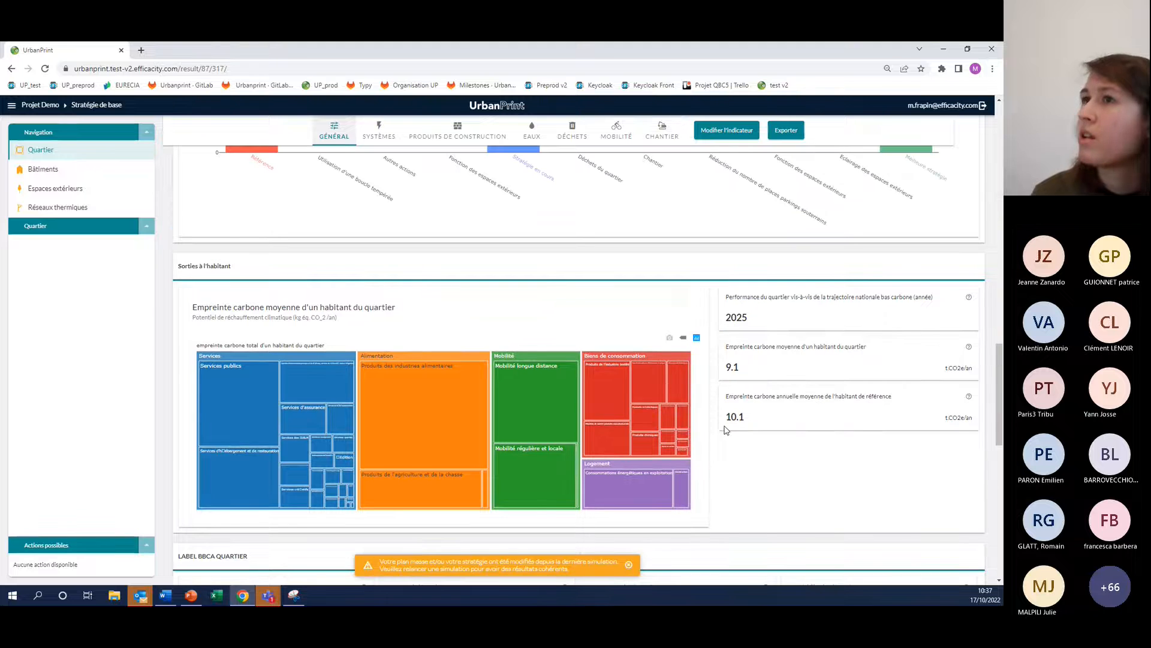
Return to the Projet Demo page and expand Plan masse to show its strategies
click(11, 106)
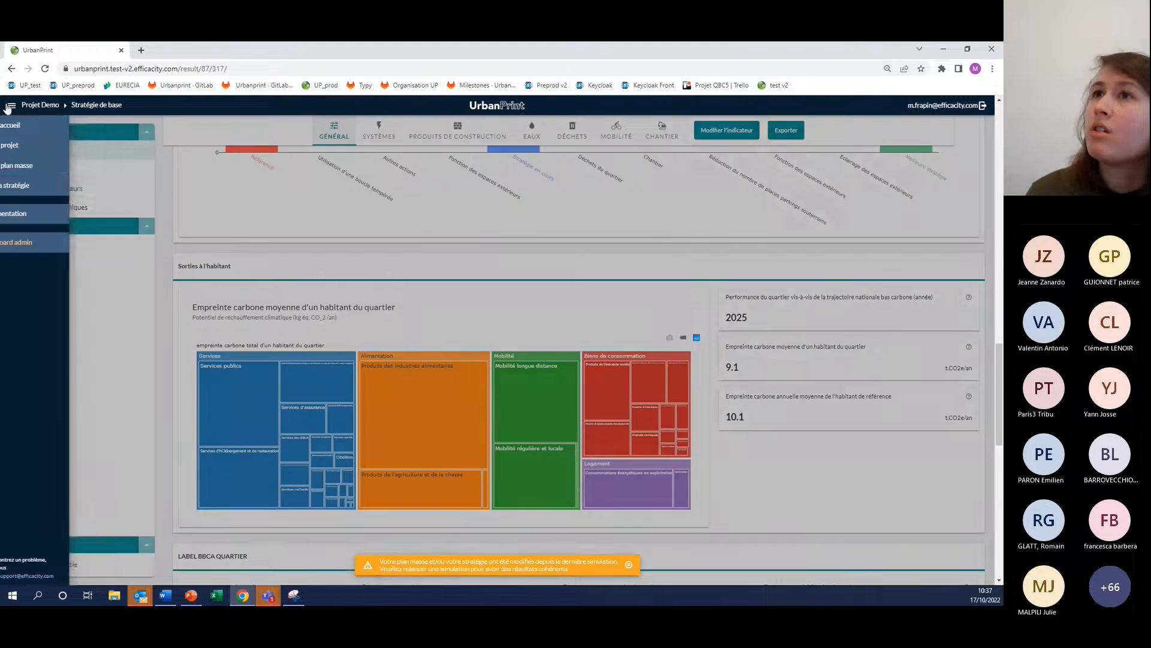
click(48, 151)
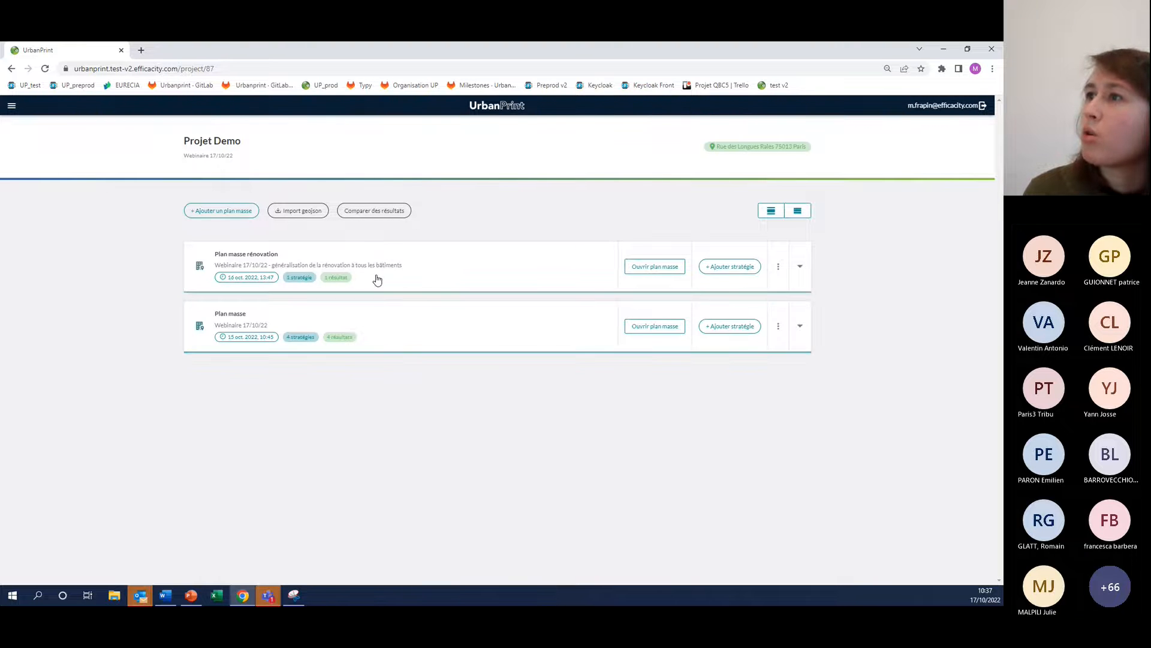
click(225, 314)
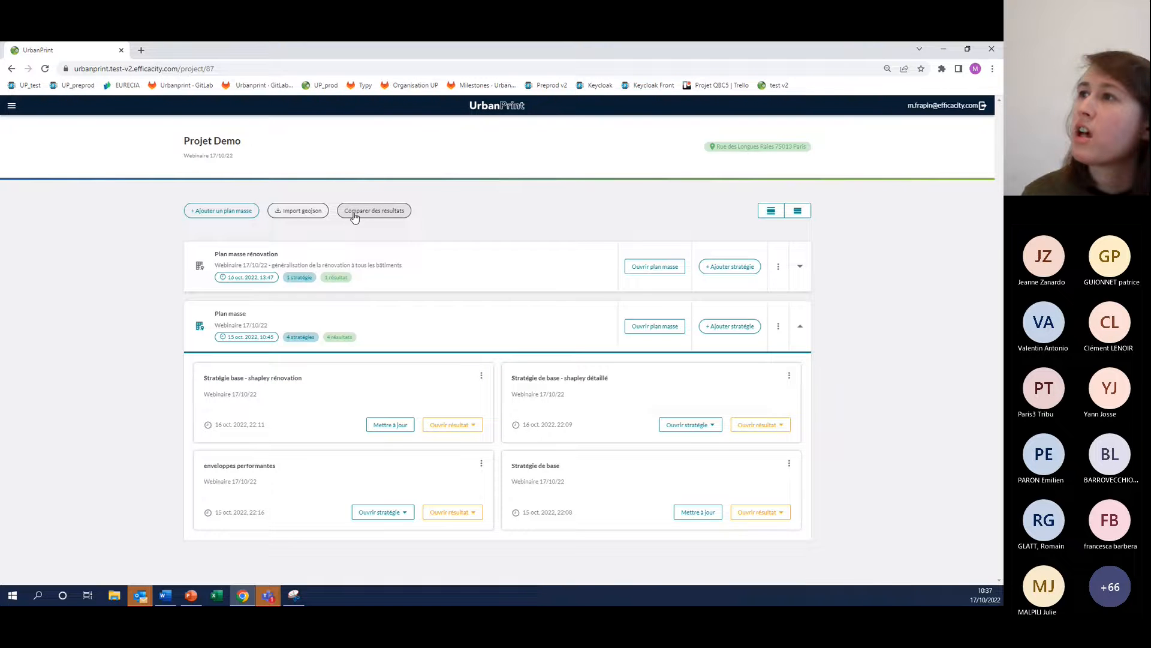
Compare the results of Stratégie de base and enveloppes performantes from Plan masse with rénovation from Plan masse rénovation
click(395, 211)
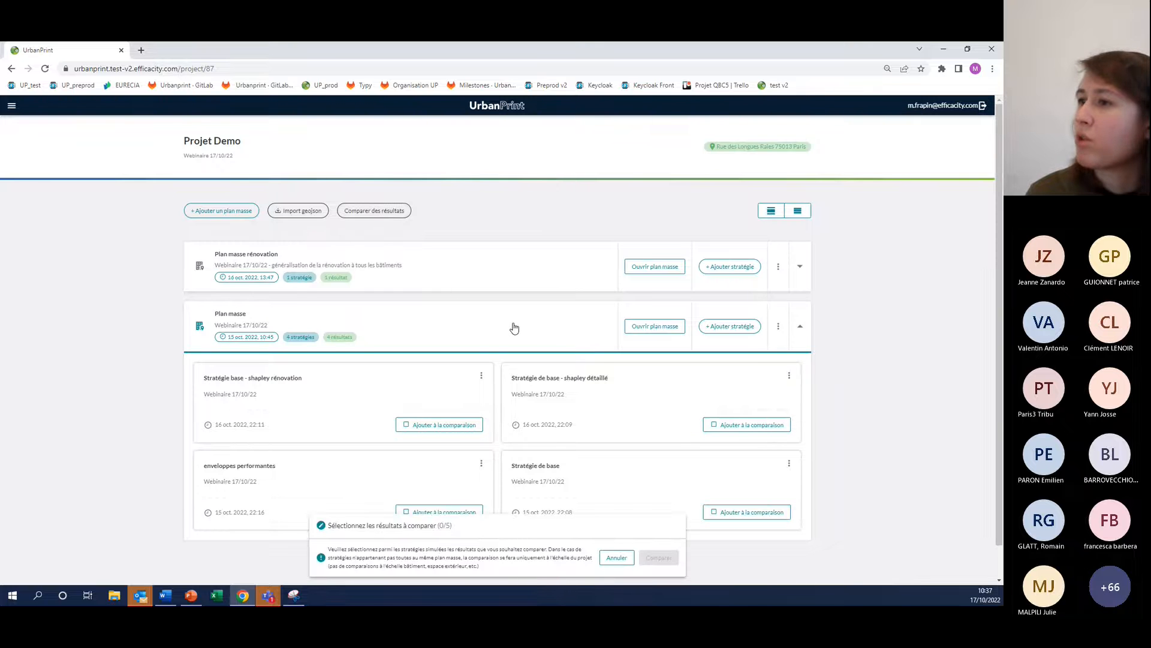
scroll(514, 327, down, 1)
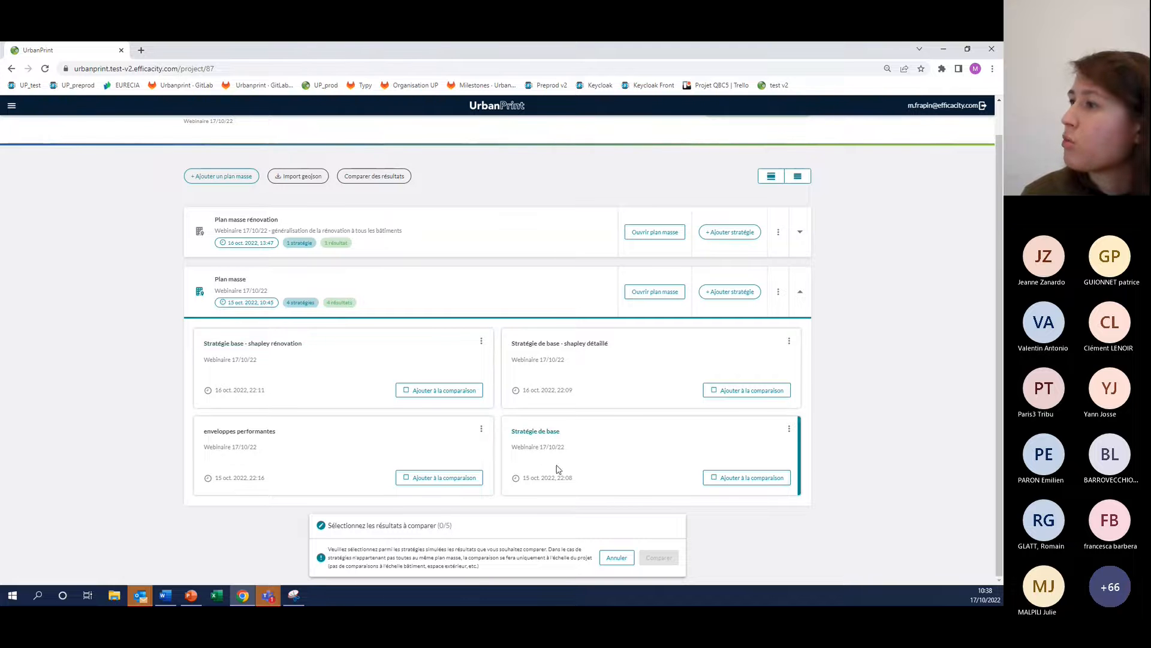
click(724, 480)
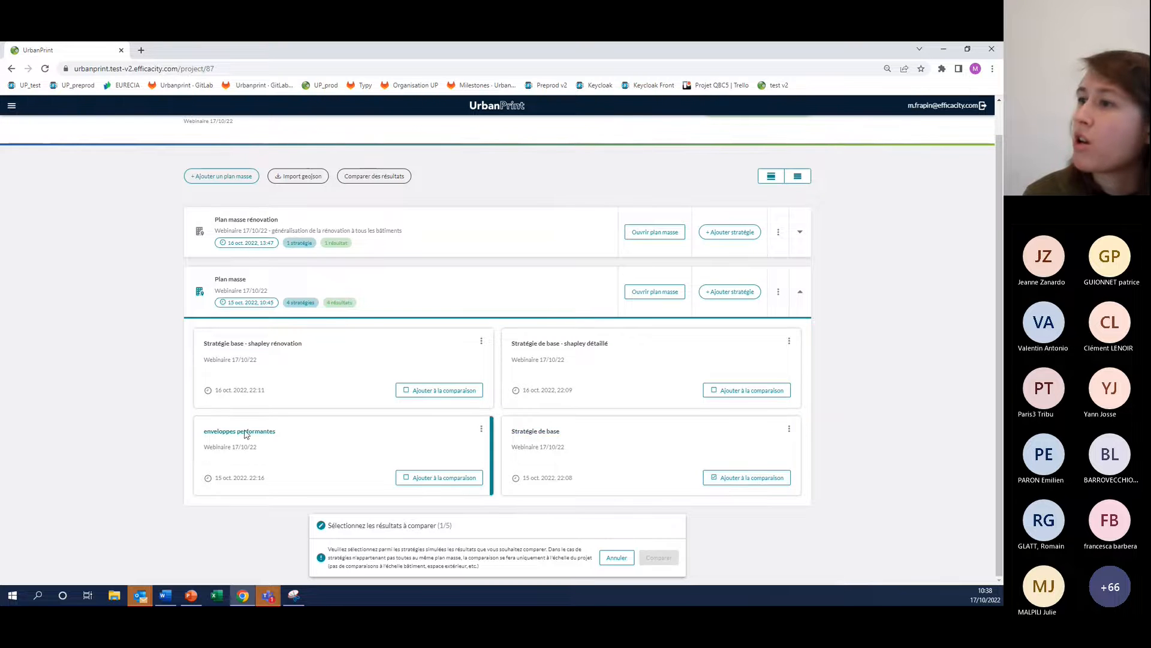
click(429, 478)
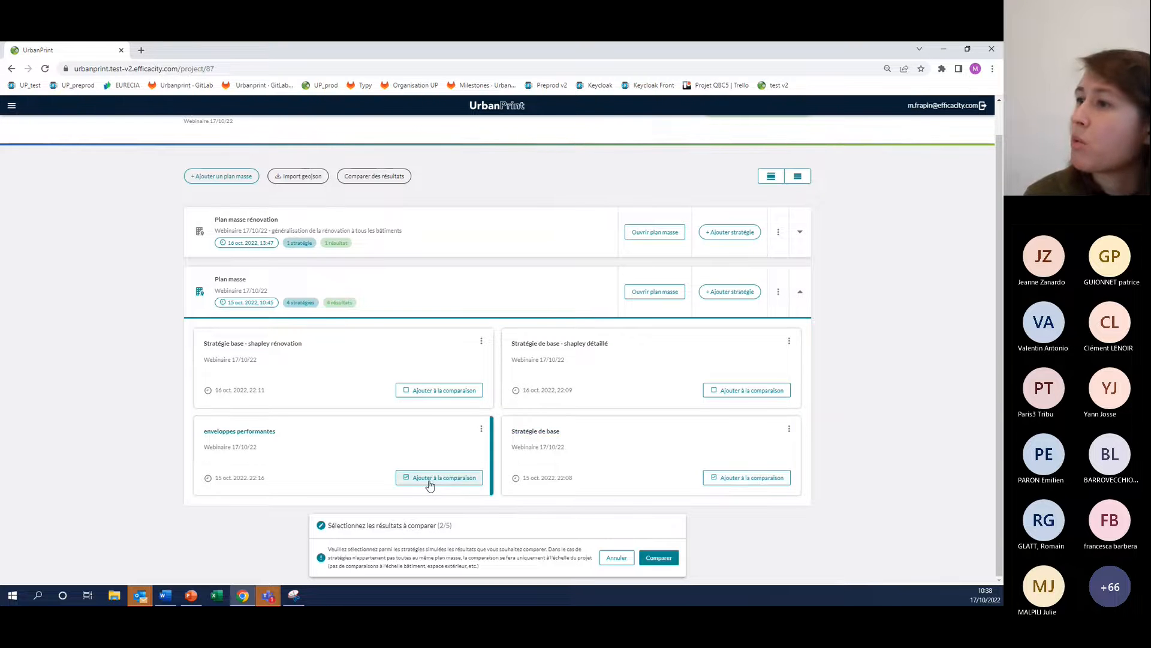
click(257, 223)
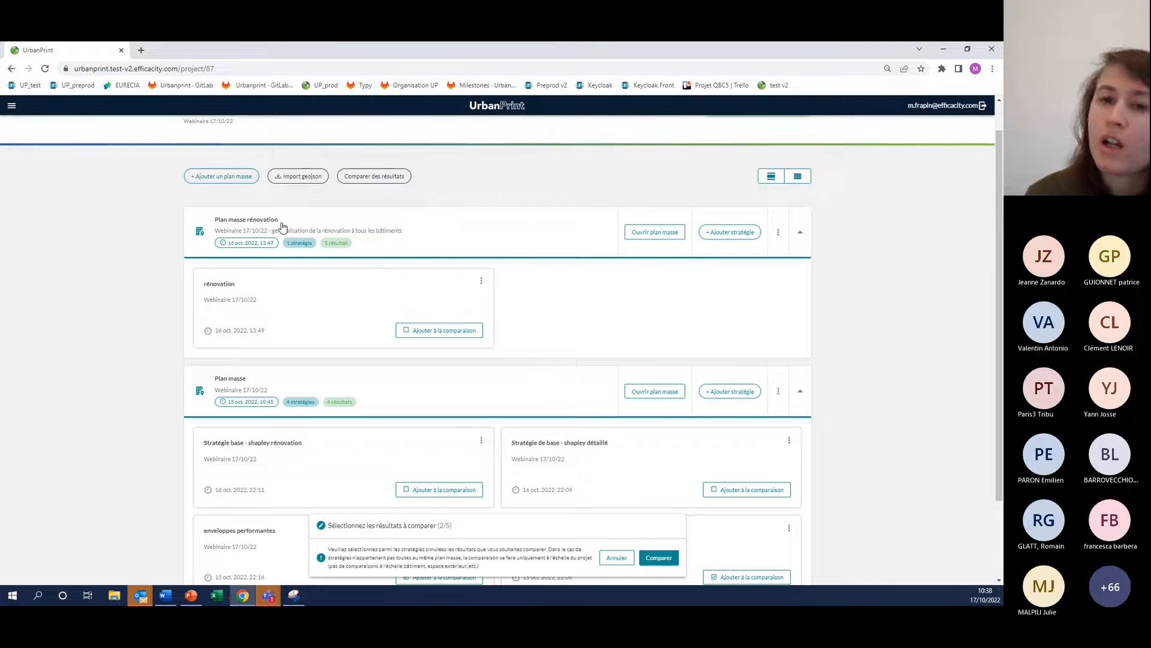
click(441, 337)
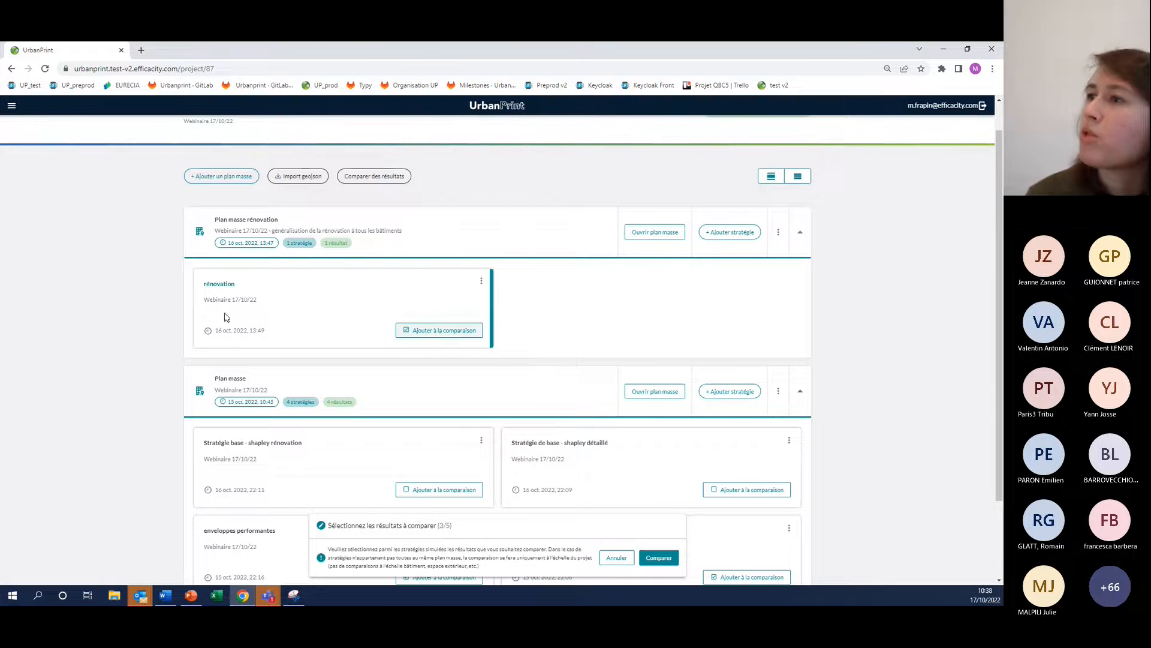
scroll(129, 320, down, 2)
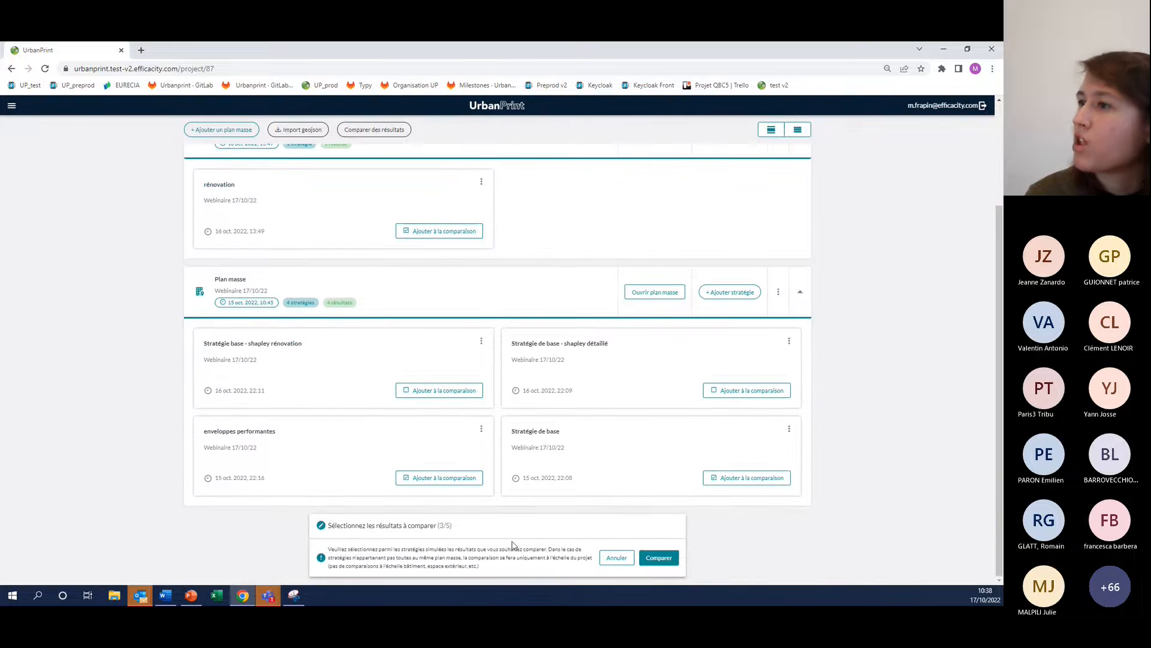
click(659, 560)
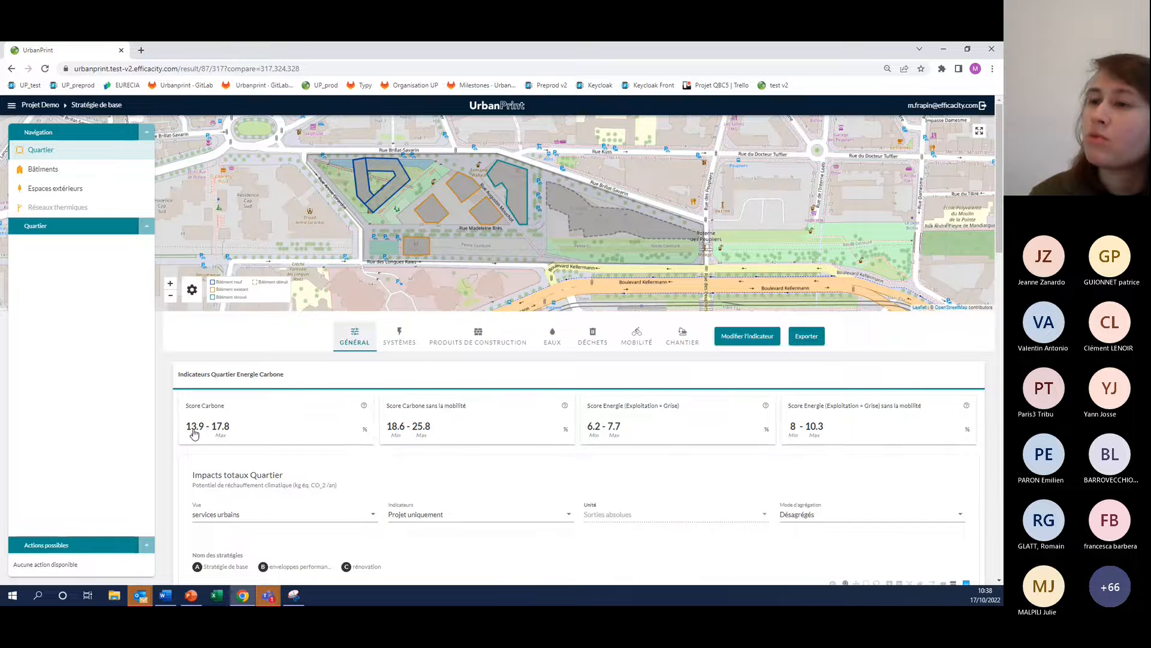
Examine the compared scores and the Impacts totaux Quartier chart with its Mode d'agrégation set to Agrégés
scroll(221, 439, down, 1)
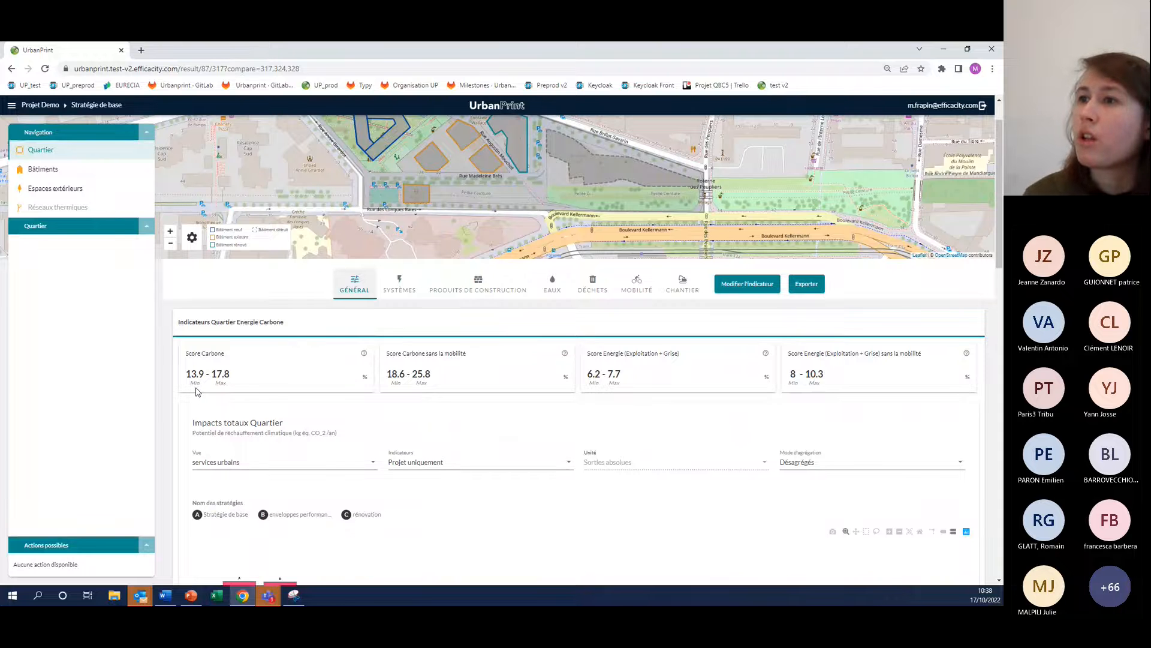
scroll(230, 365, down, 1)
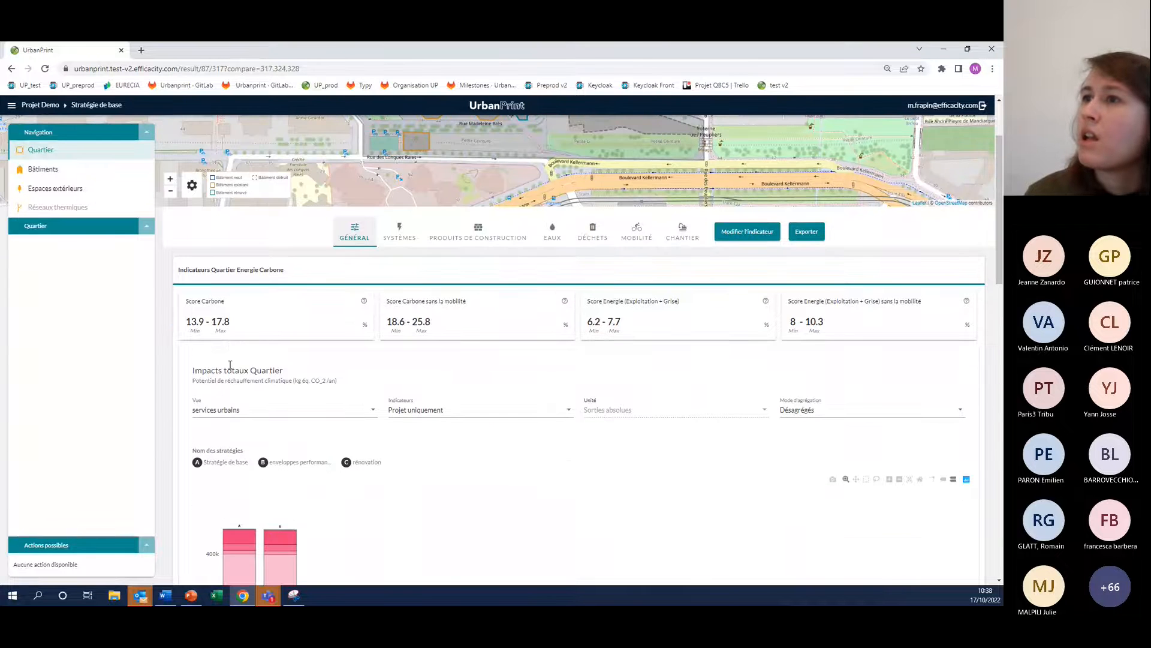
scroll(216, 348, down, 1)
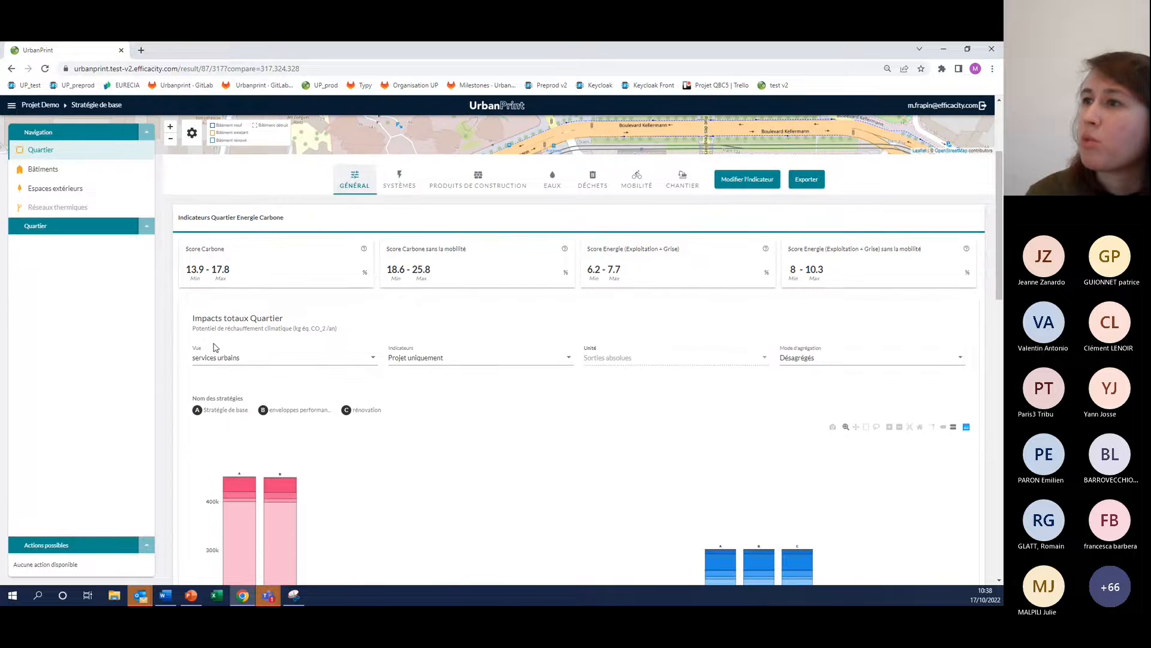
scroll(358, 368, down, 3)
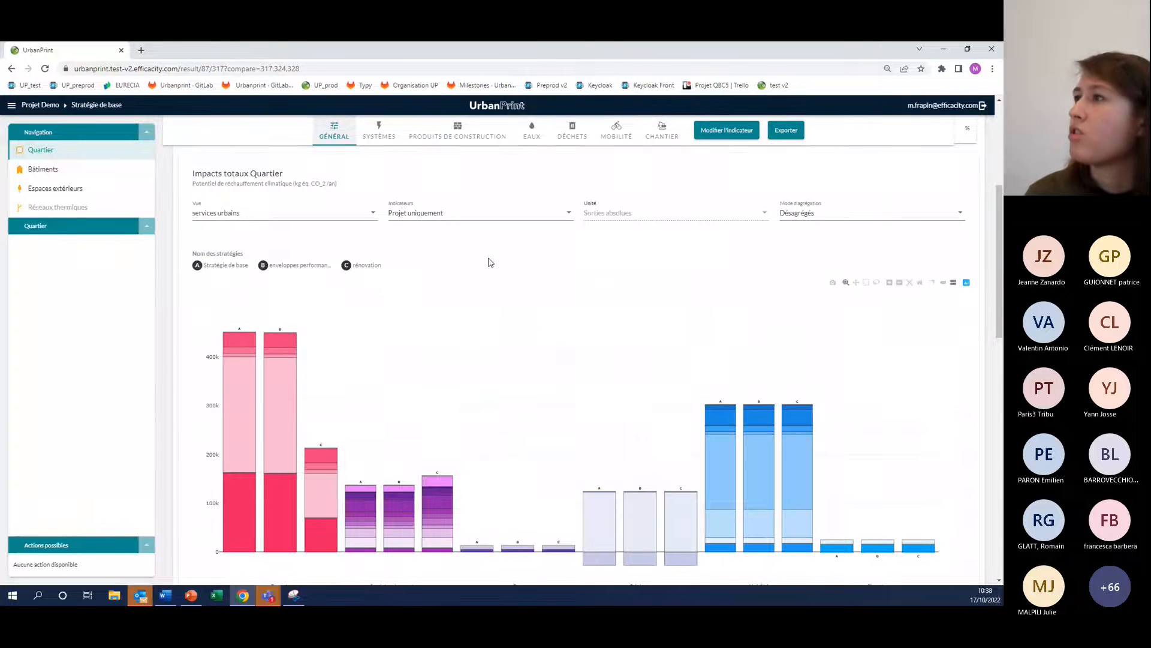
click(798, 214)
click(800, 235)
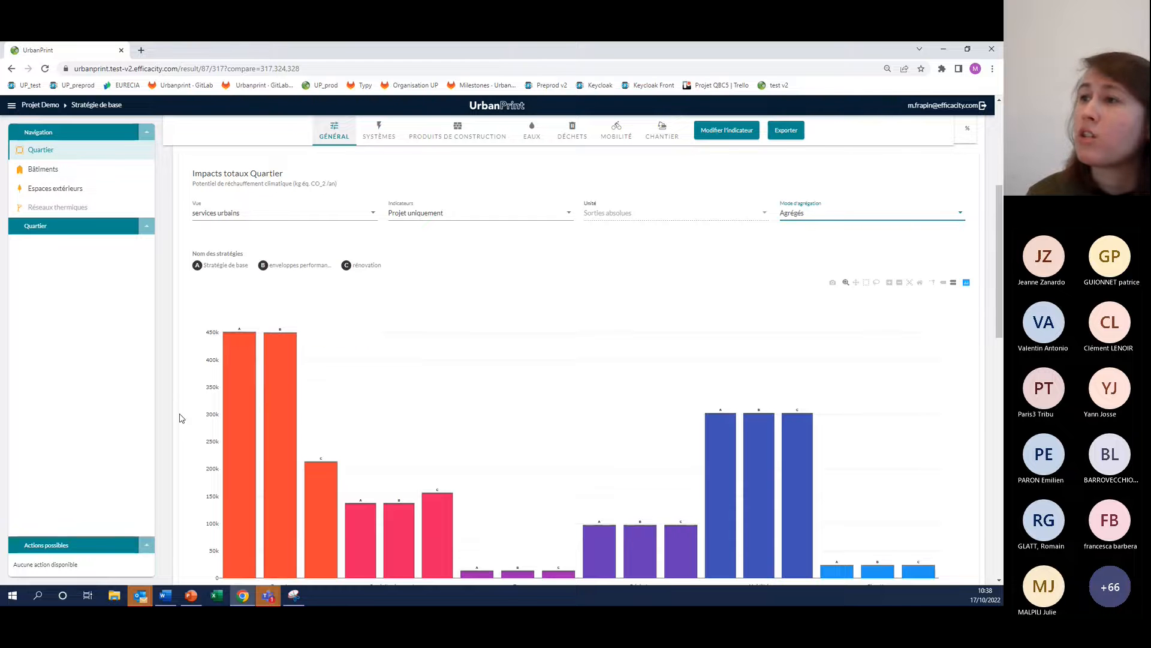
scroll(282, 416, down, 1)
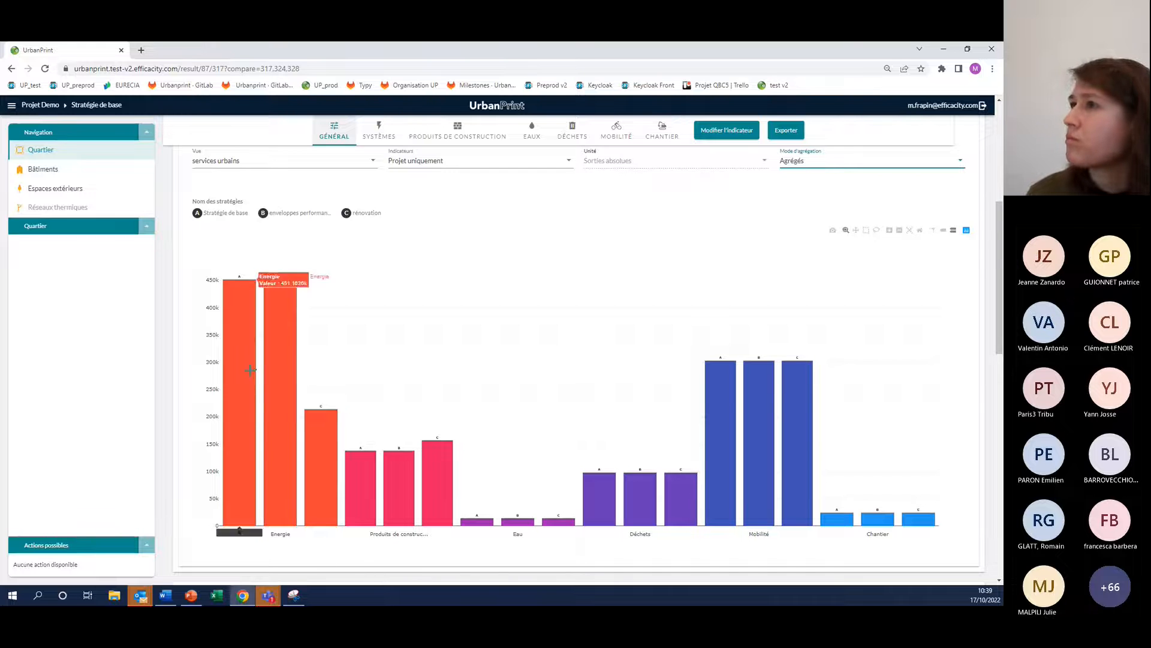
scroll(202, 346, up, 1)
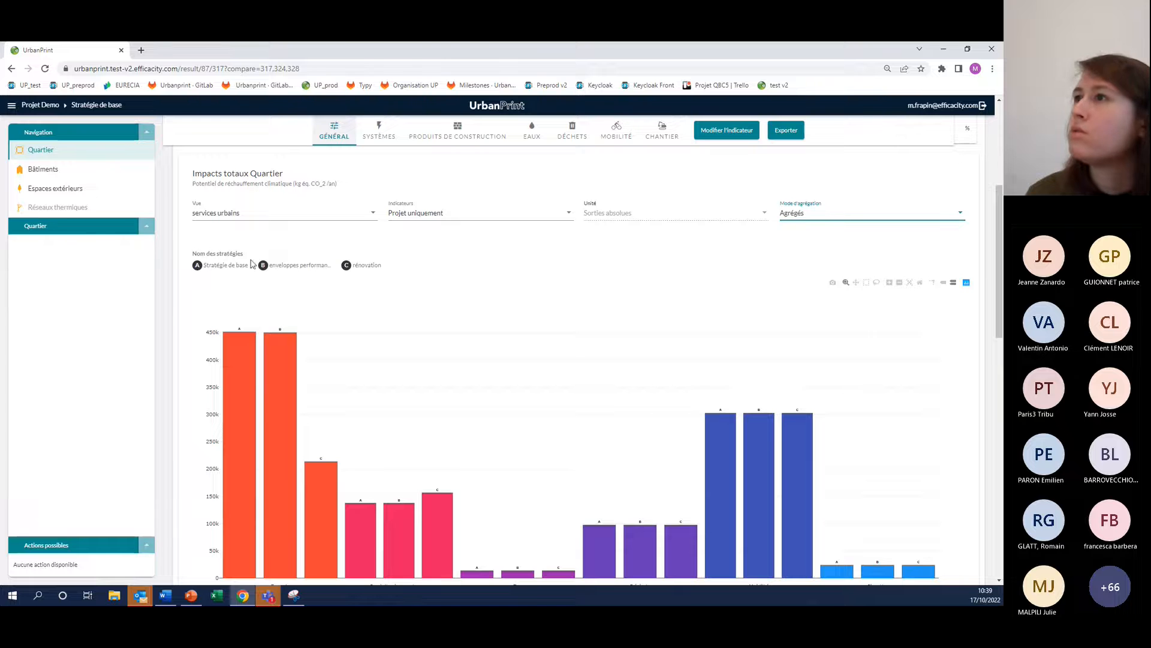
View the comparison at the Bâtiments level with its list of buildings and return to the Quartier level
click(88, 176)
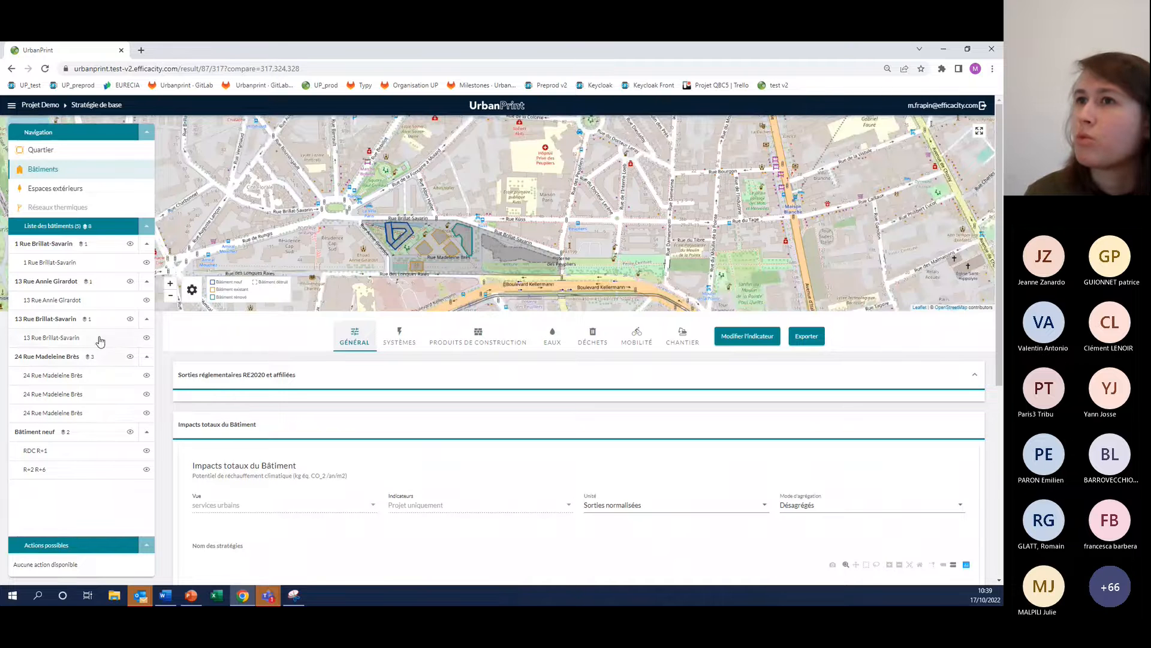
scroll(174, 414, down, 5)
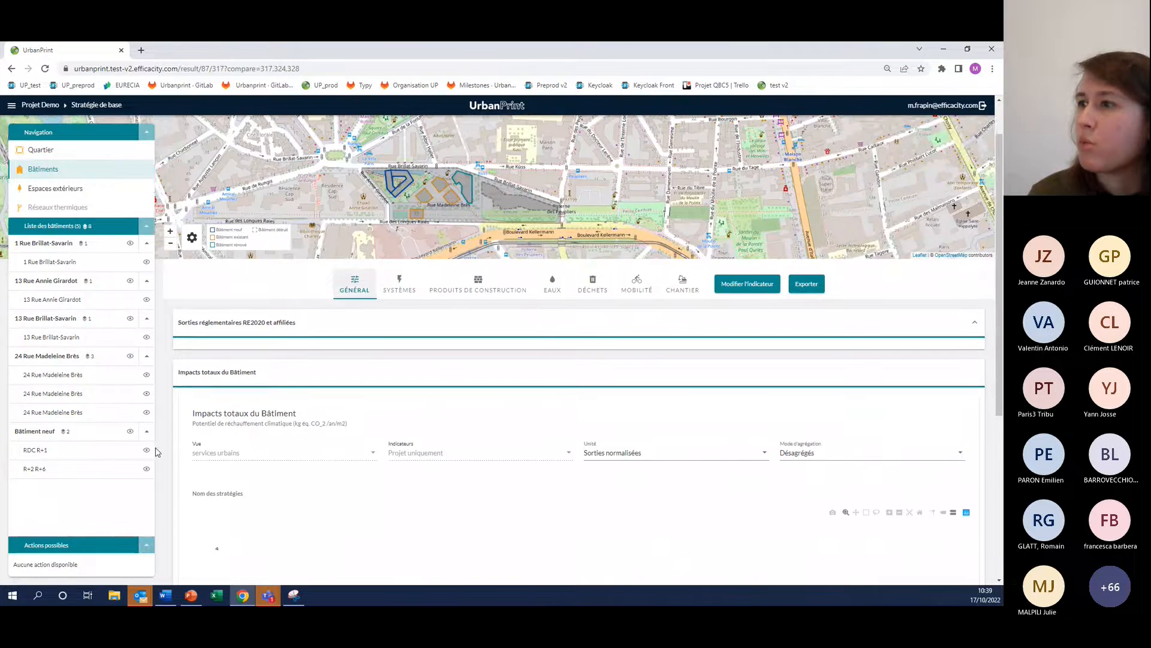
scroll(174, 419, up, 5)
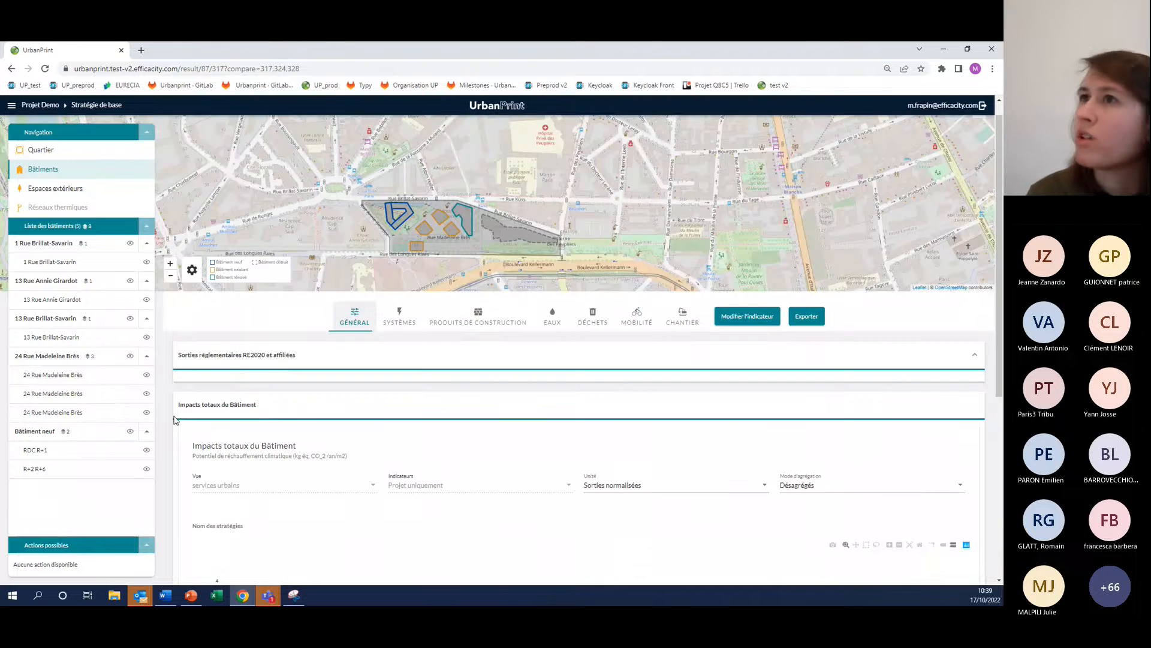
click(108, 149)
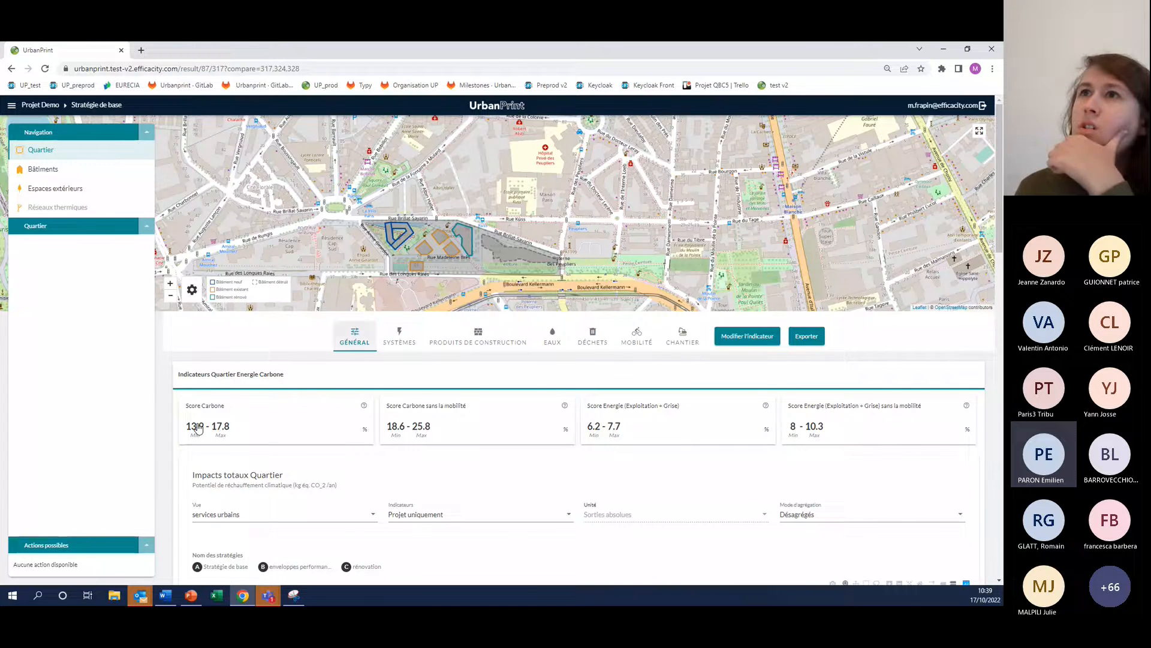
Return to the Projet Demo page from the comparison and switch to the Teams meeting window
click(11, 105)
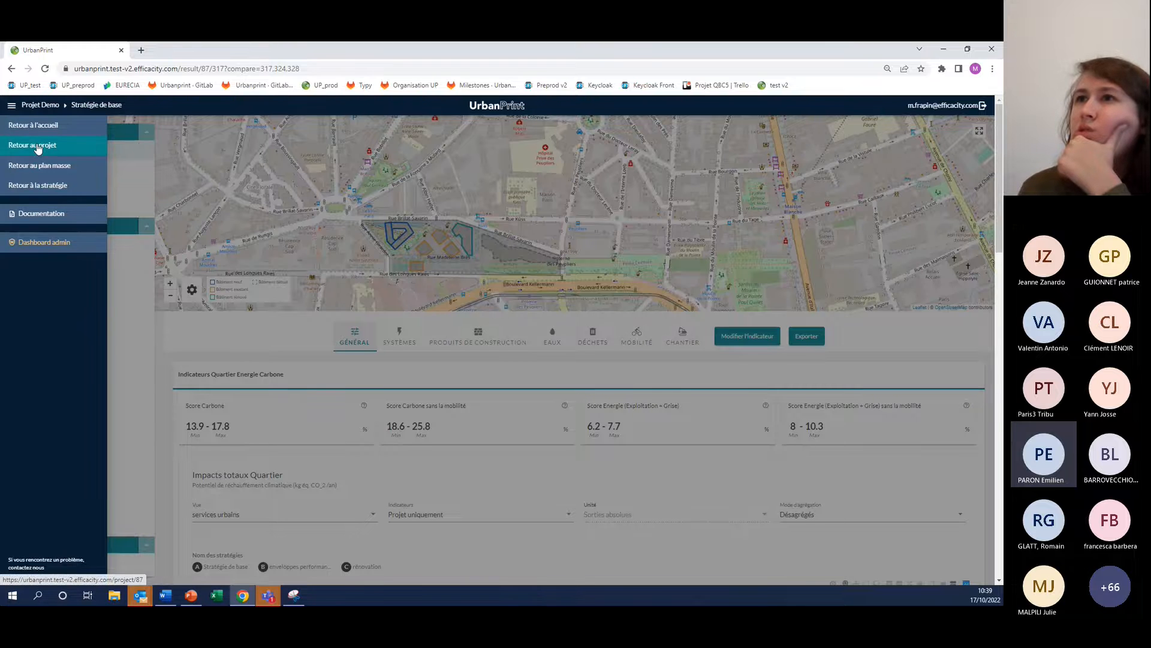
click(36, 145)
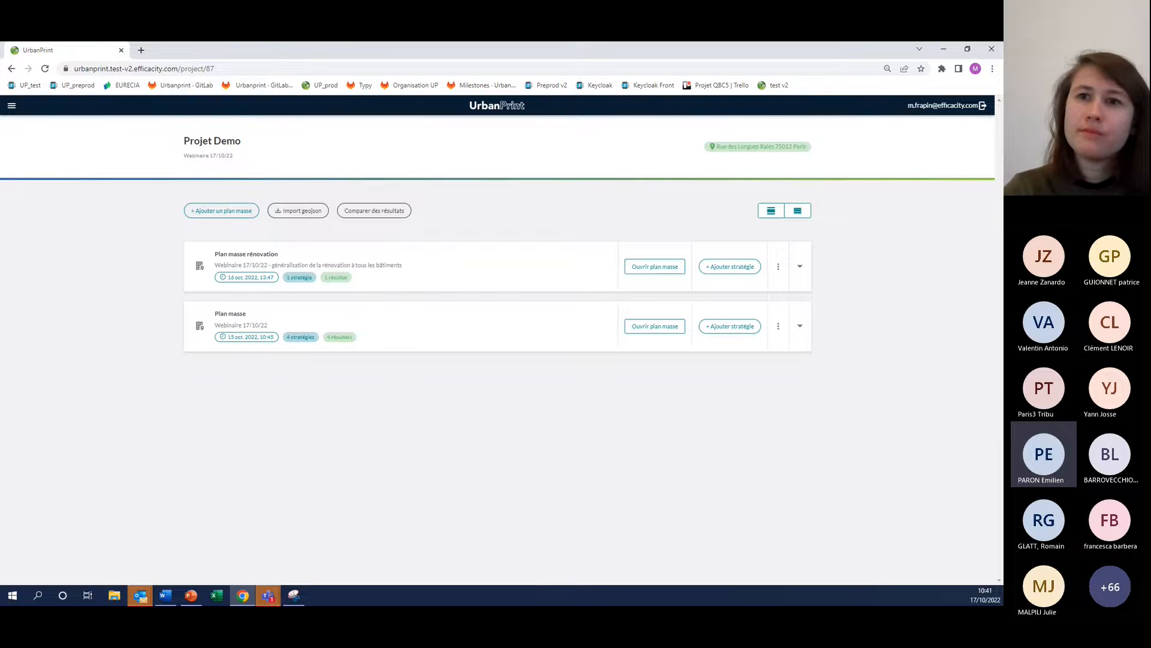
key(alt+Tab)
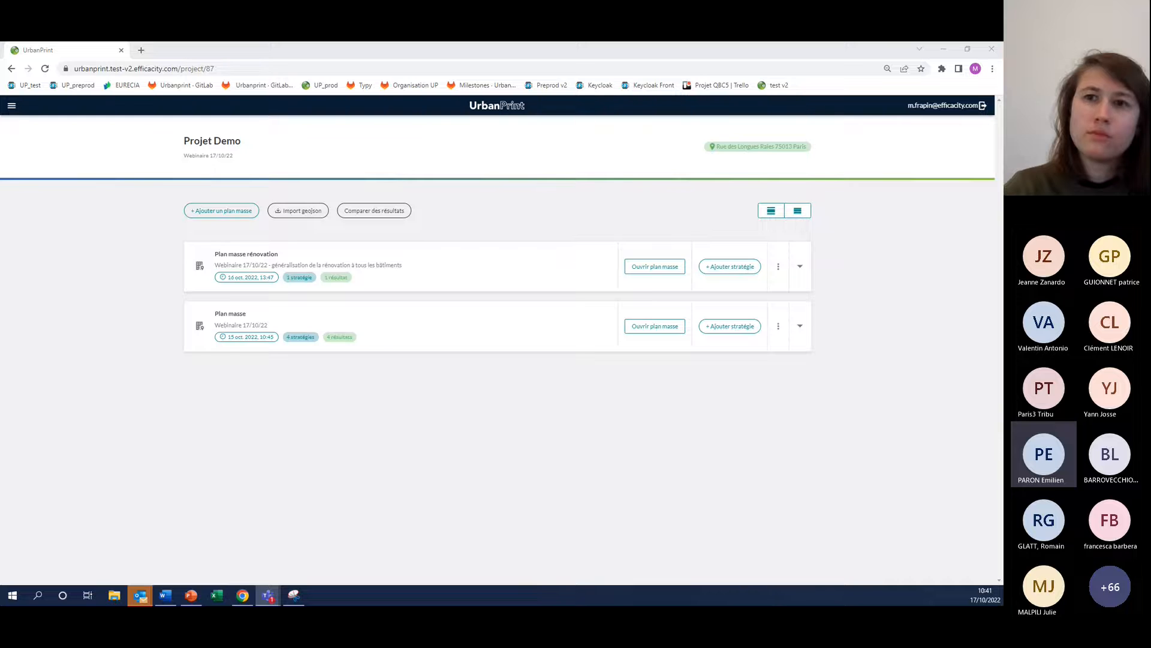
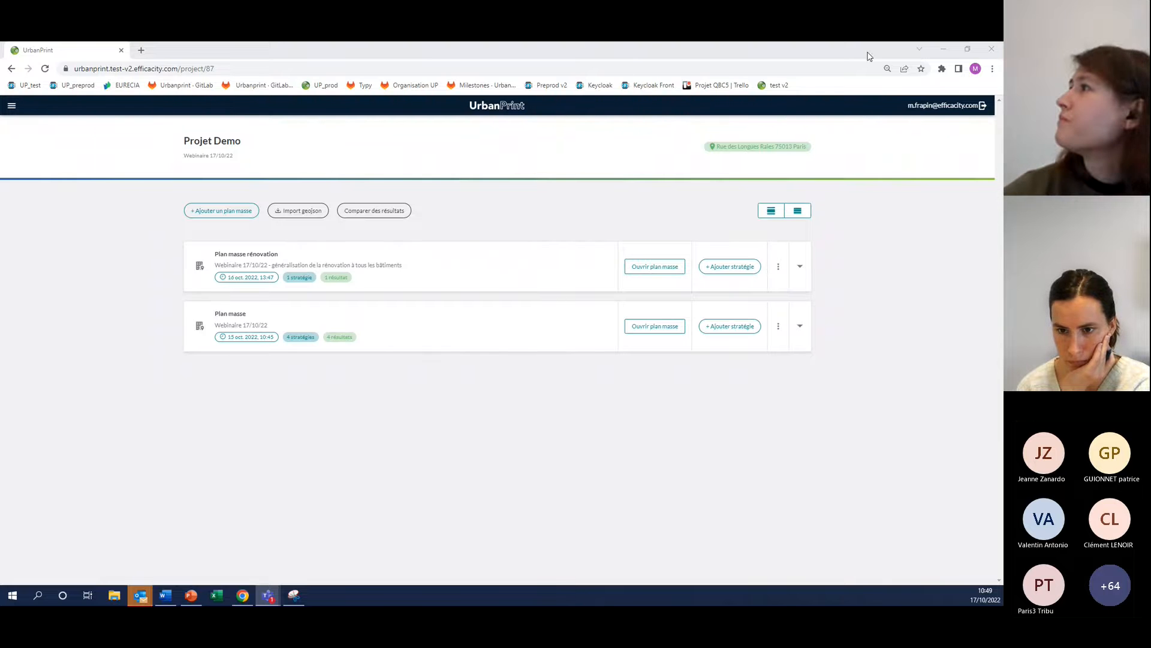
Minimize the browser showing the Projet Demo page and any remaining open window to reach the desktop
click(944, 53)
click(944, 51)
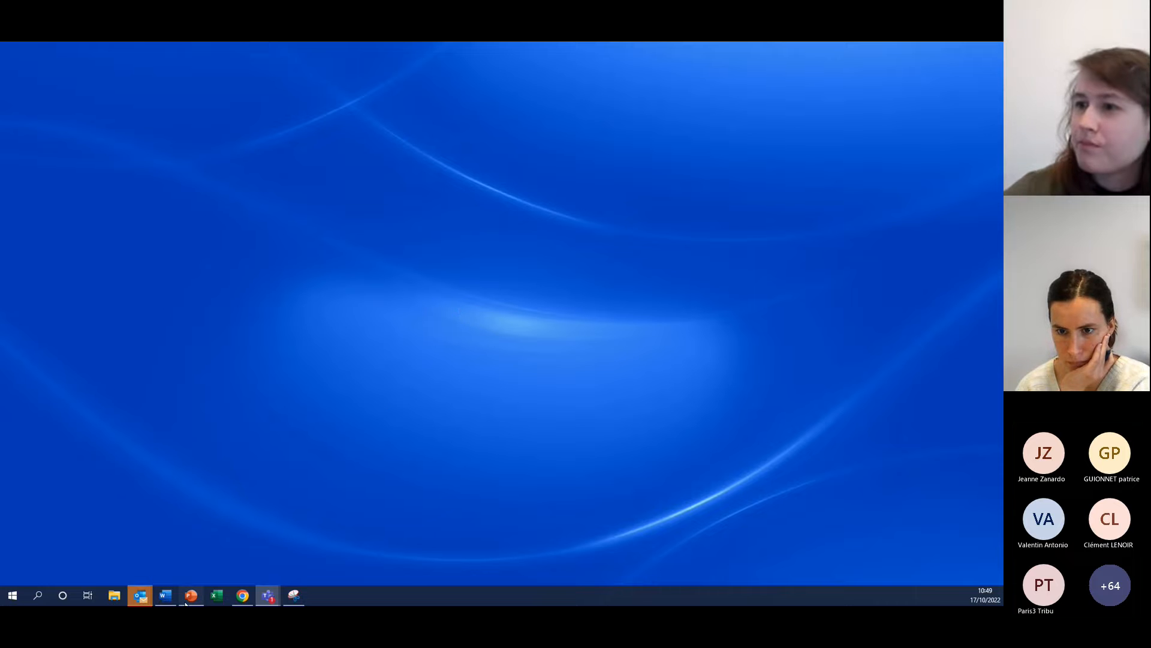